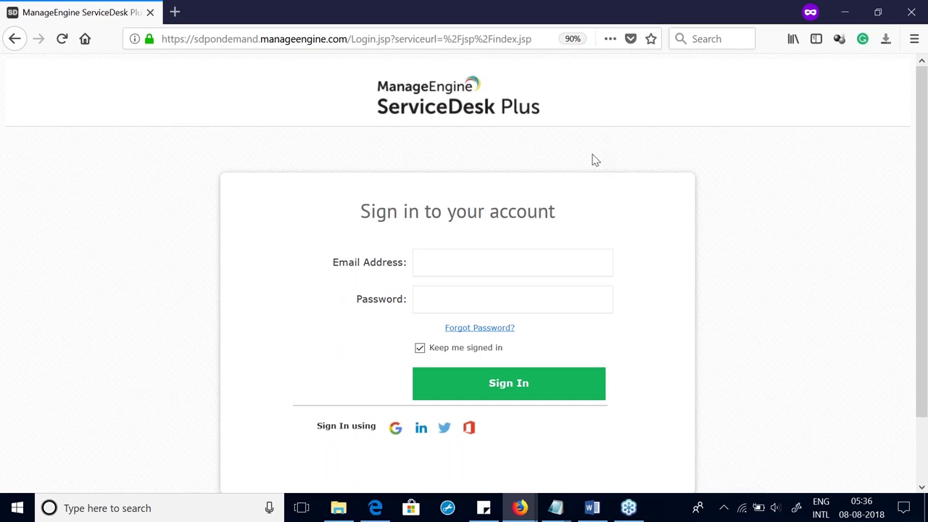
Step: Sign in with the administrator's email address and password to reach the My Schedule page
click(482, 270)
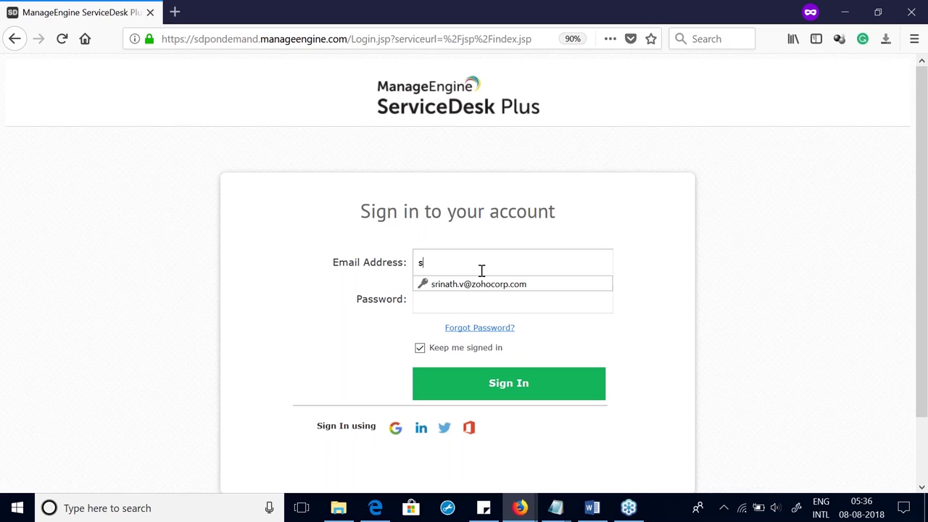
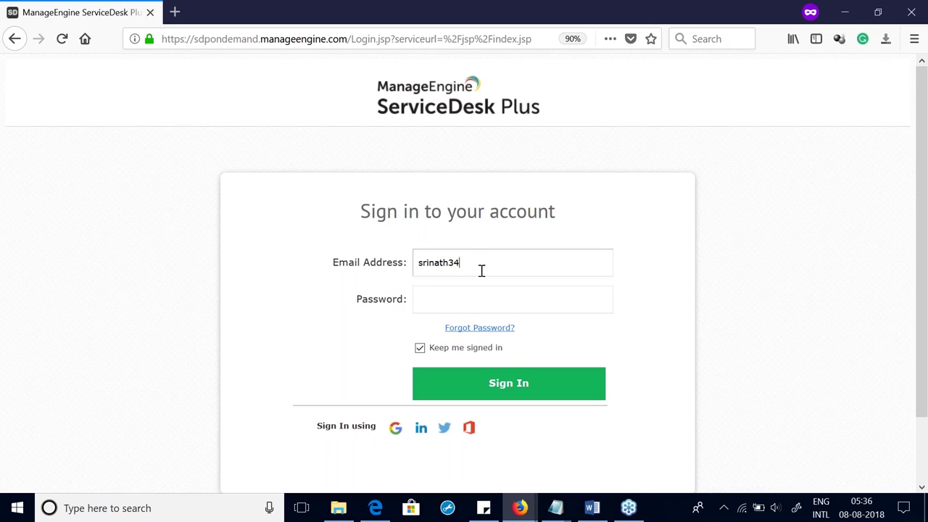
key(Tab)
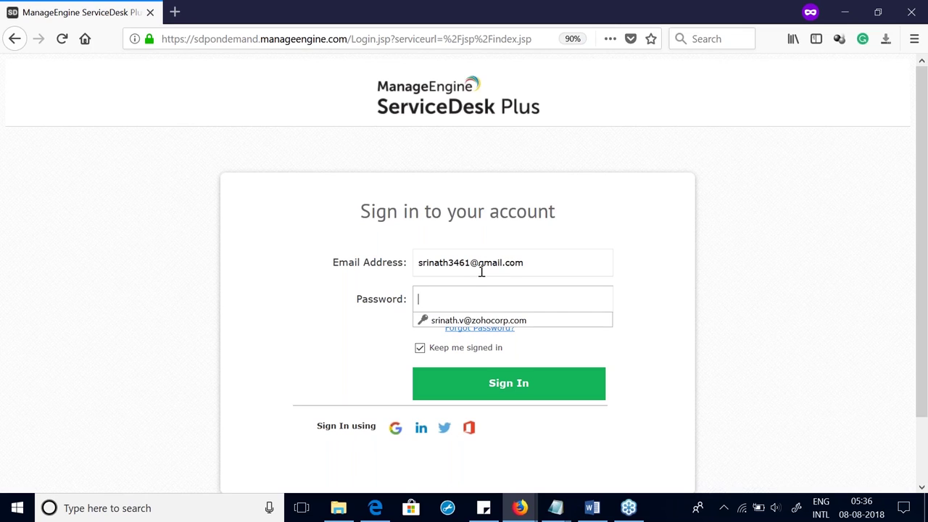
text(********)
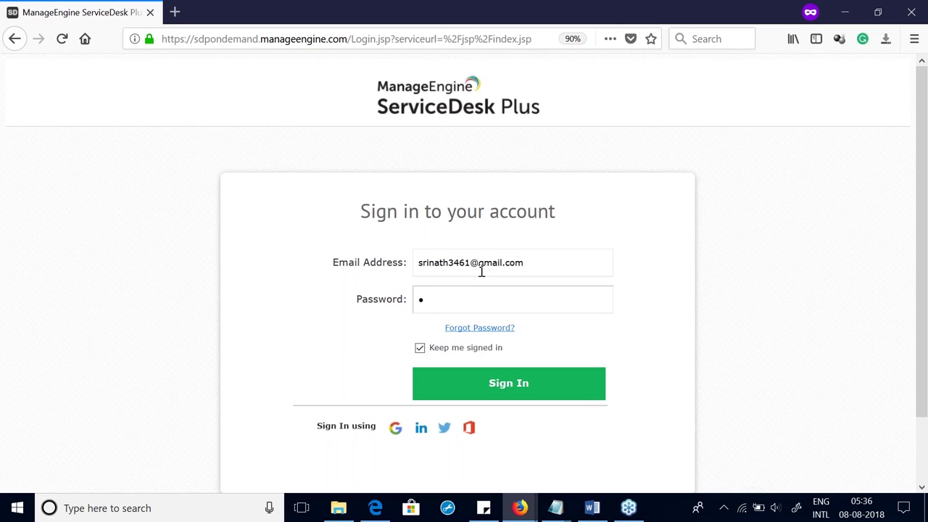
text(**)
key(Return)
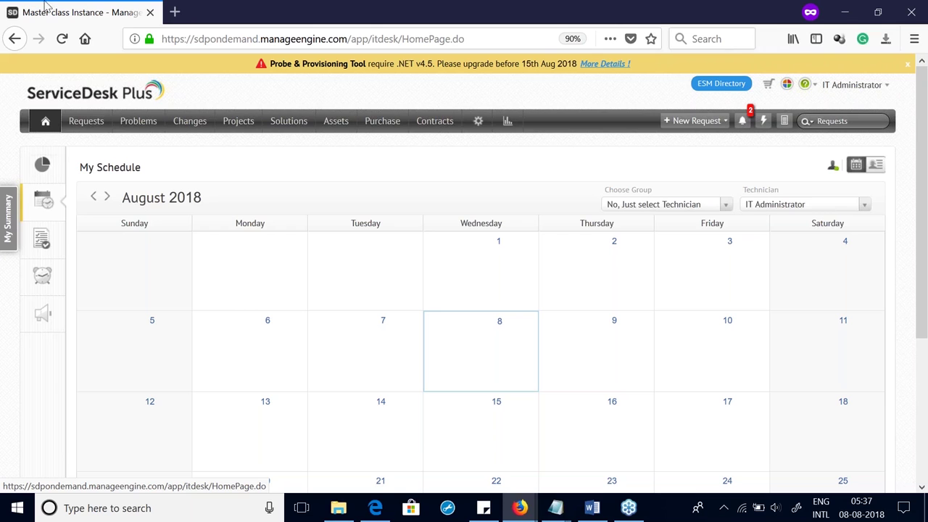
Step: Go to Setup and open Mail Server Settings under Mail Settings
click(473, 126)
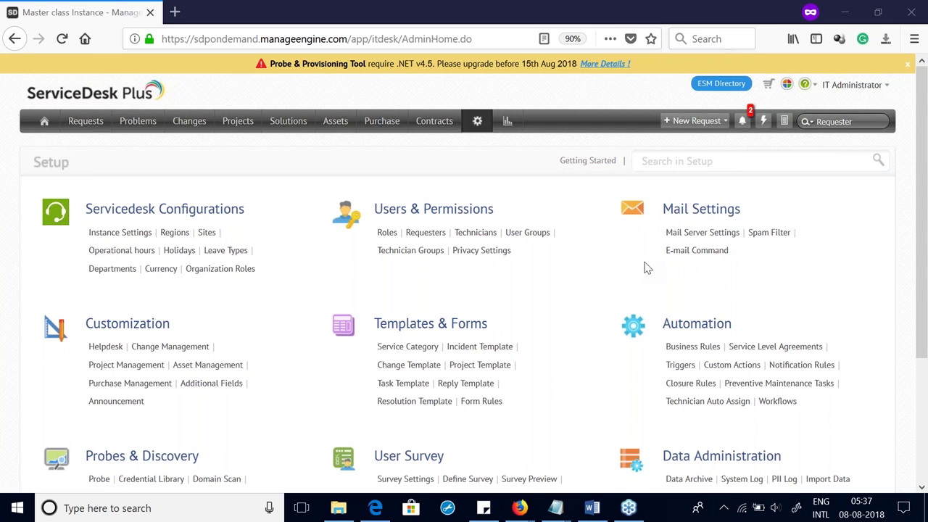
click(670, 240)
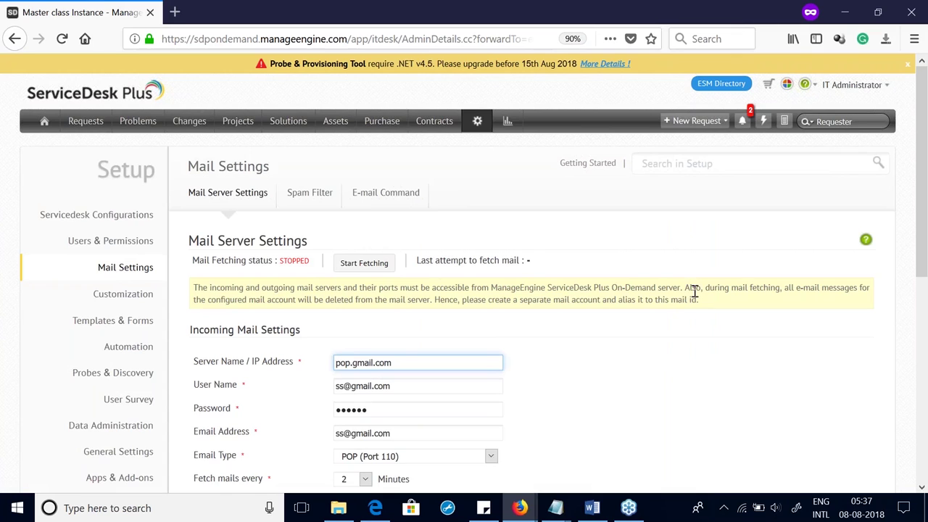
Step: Change the incoming mail user name to the test mailbox account
scroll(692, 290, down, 5)
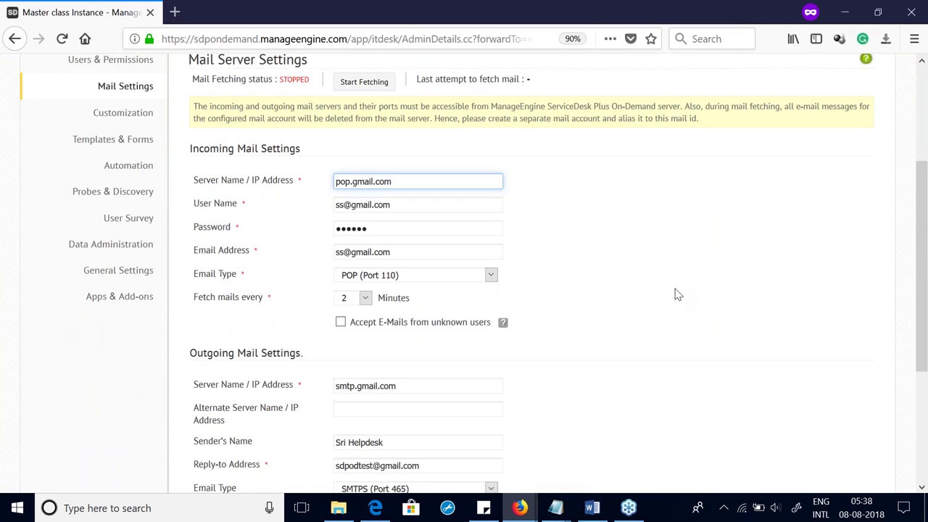
drag(345, 205, 298, 209)
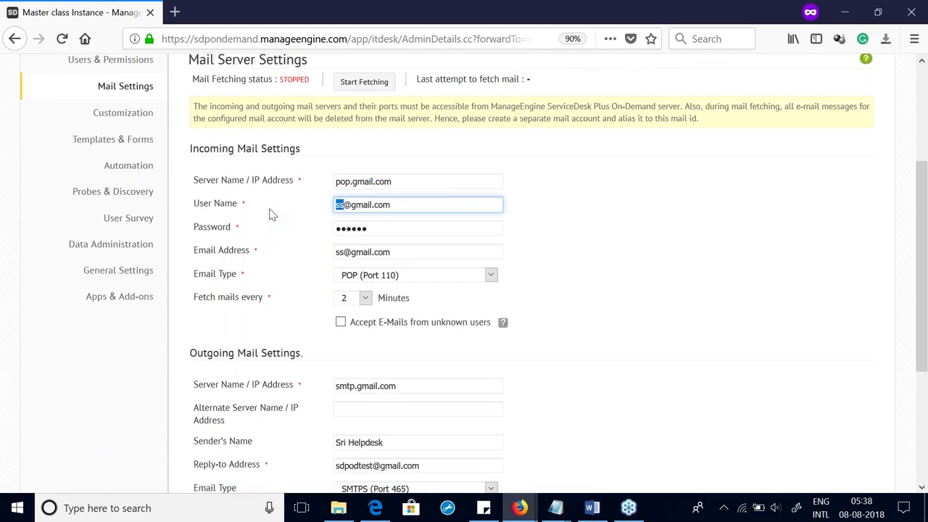
text(sd)
text(postest)
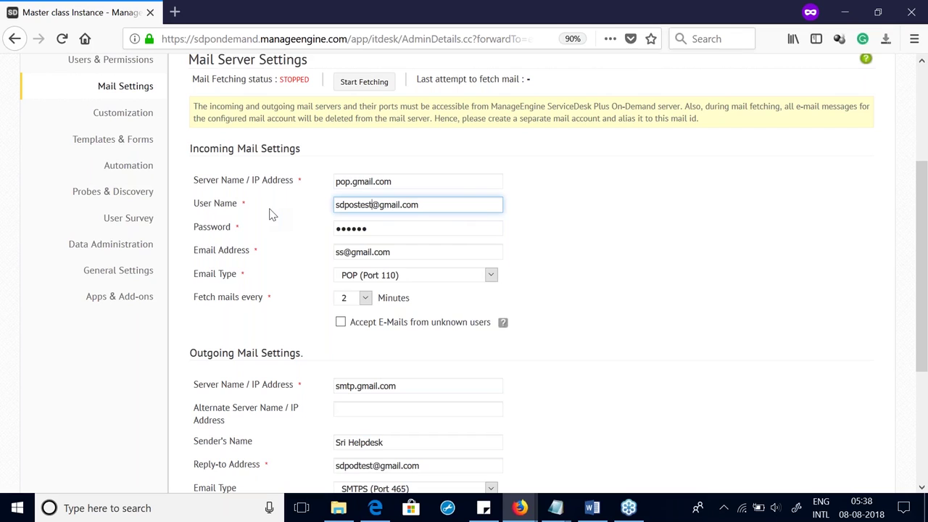
key(BackSpace)
key(BackSpace)
text(od)
Step: Copy the incoming user name into the incoming Email Address field
double_click(386, 229)
triple_click(383, 208)
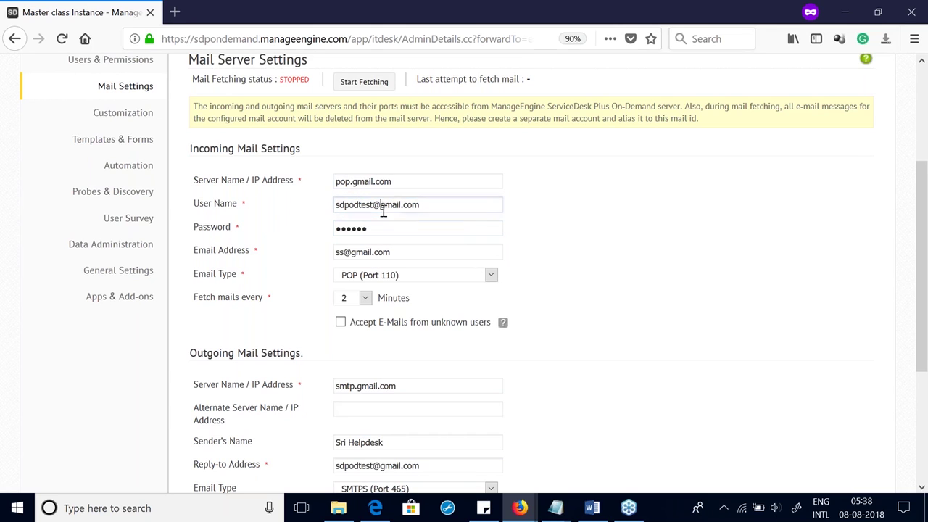
key(ctrl+c)
click(384, 252)
key(ctrl+a)
key(ctrl+v)
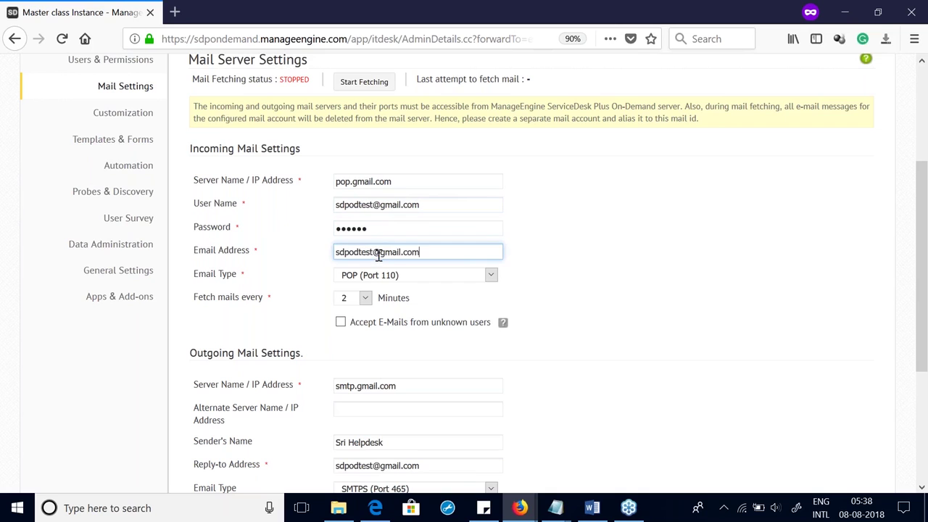
Step: Re-enter the incoming mail password and save the mail server settings
double_click(382, 231)
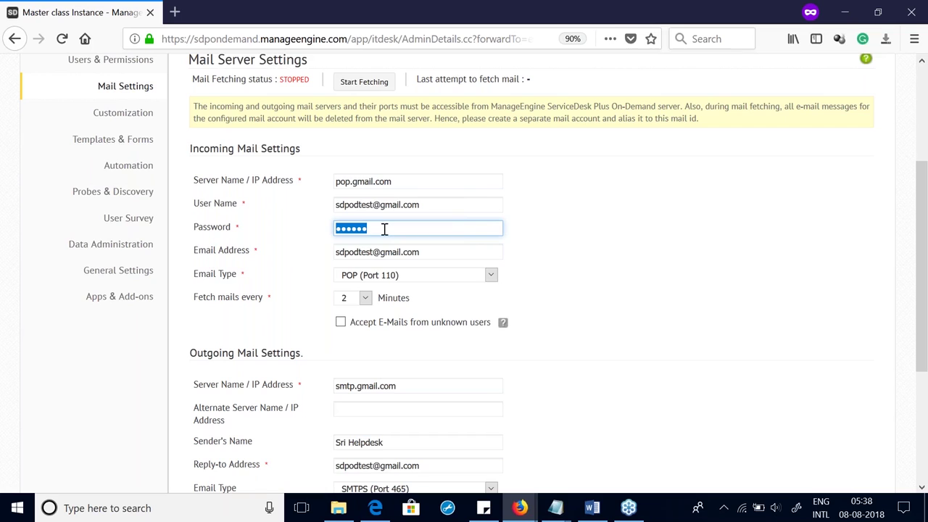
text(••••)
key(BackSpace)
key(BackSpace)
key(BackSpace)
key(BackSpace)
text(••••)
key(BackSpace)
key(BackSpace)
key(BackSpace)
key(BackSpace)
text(•••••••••)
scroll(520, 437, down, 5)
click(531, 425)
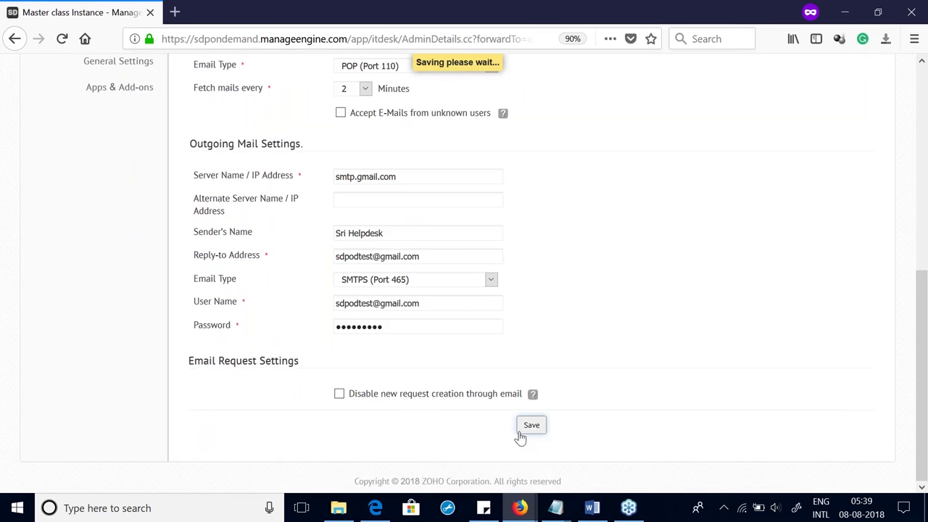
Step: Close the red FAILURE banner reporting the mail server connection failure
scroll(520, 438, up, 3)
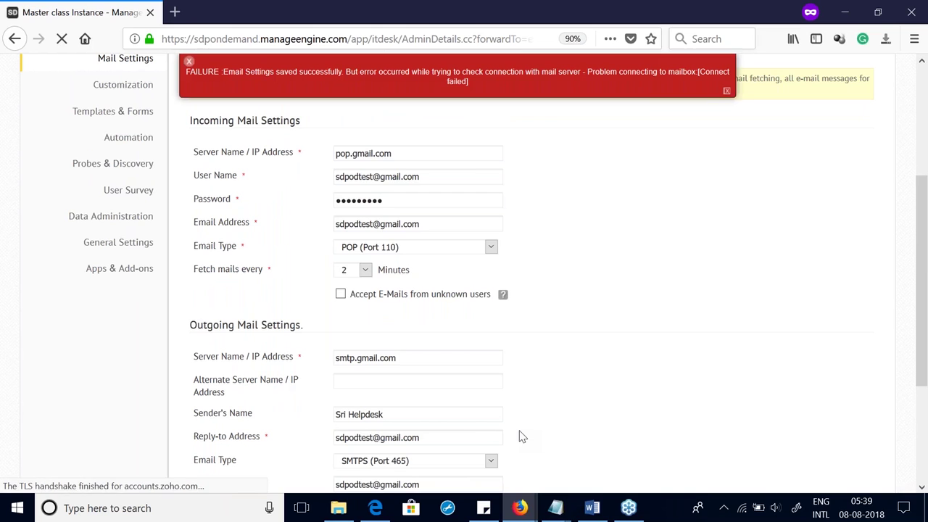
click(727, 92)
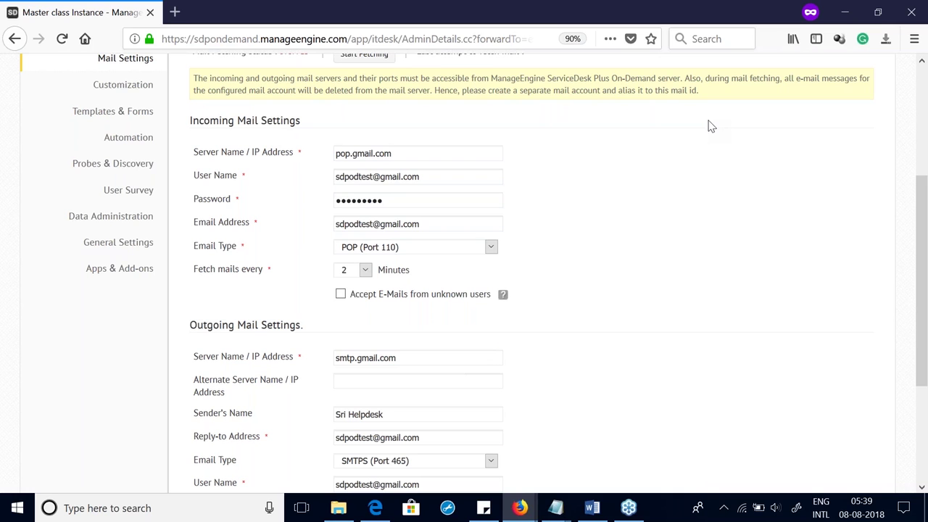
scroll(496, 158, up, 2)
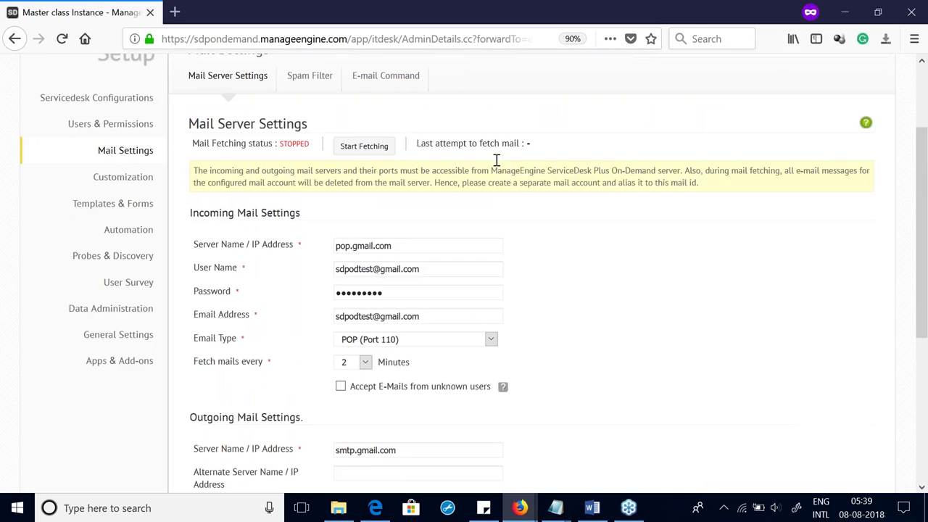
scroll(495, 158, up, 2)
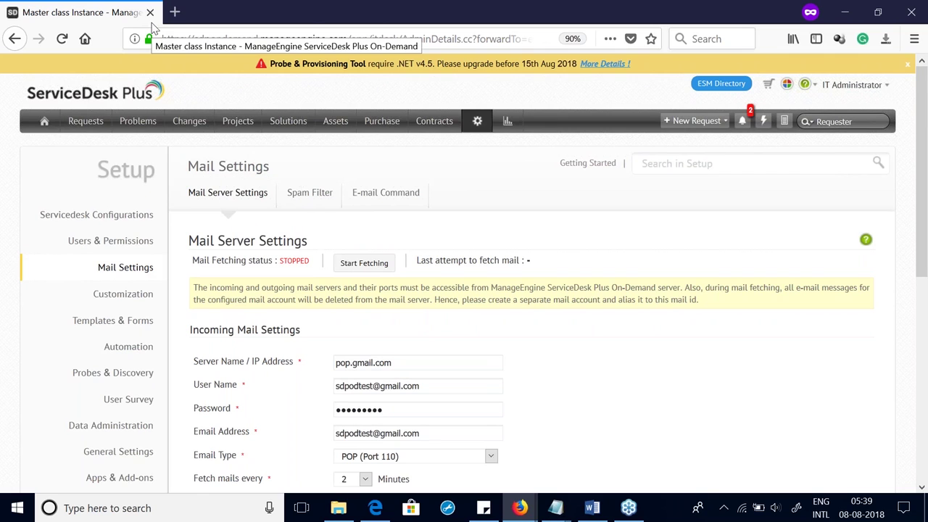
scroll(290, 303, down, 5)
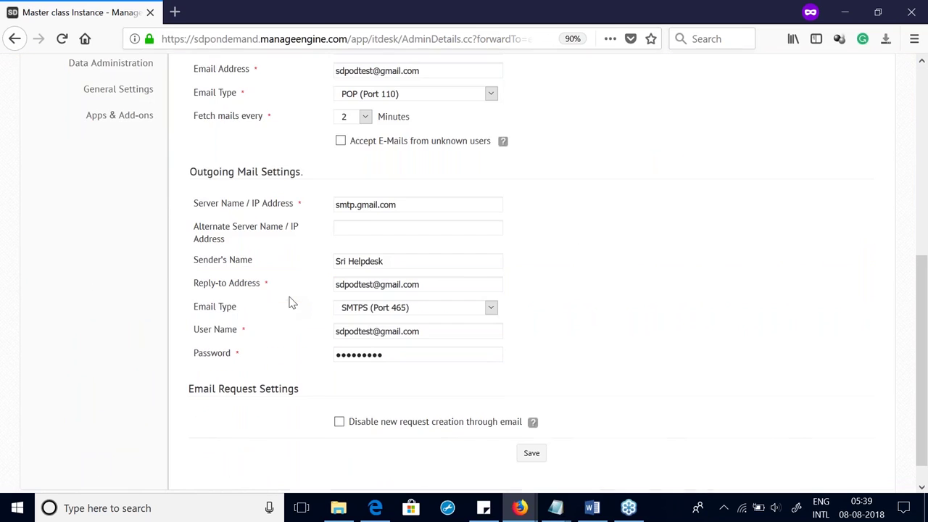
scroll(290, 332, up, 3)
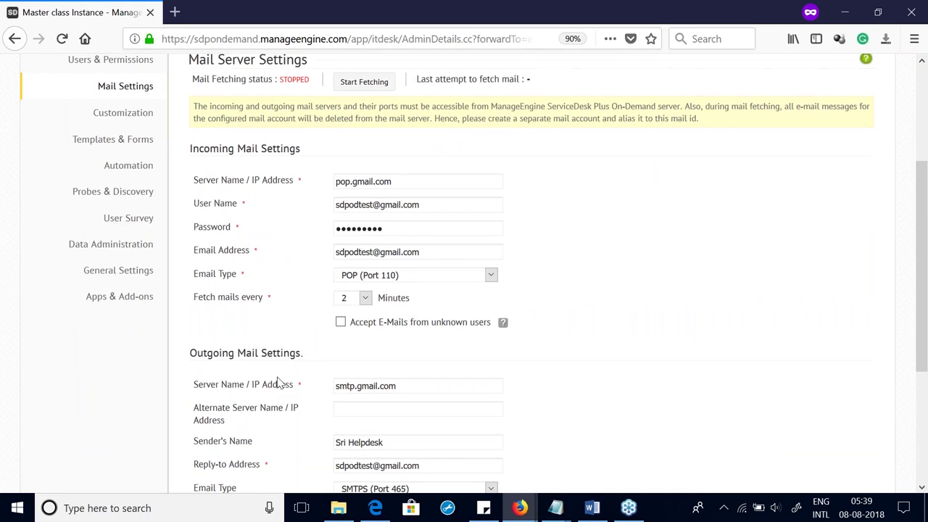
scroll(278, 383, down, 3)
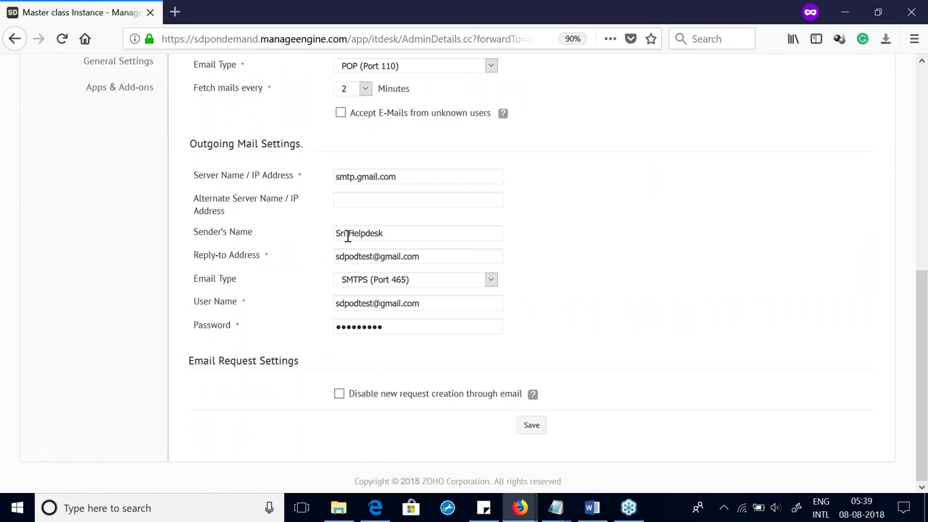
triple_click(345, 233)
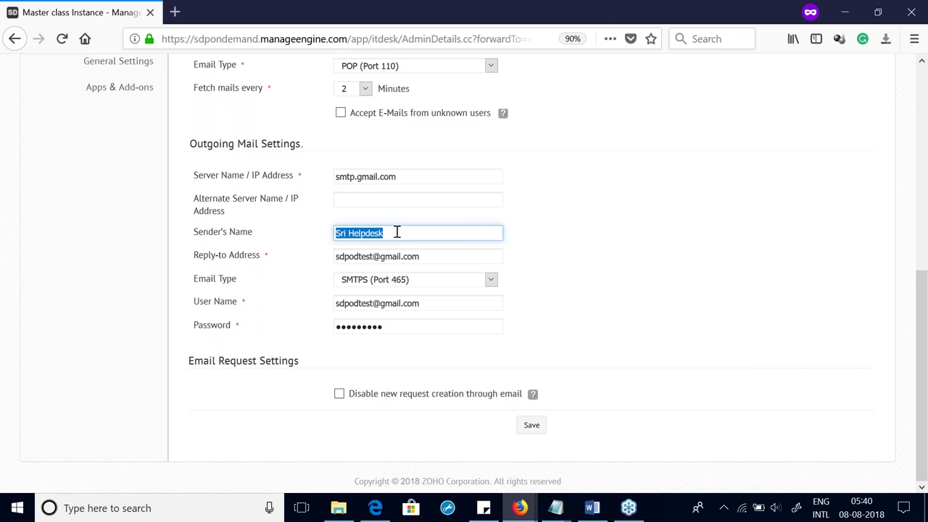
drag(346, 233, 241, 259)
key(Right)
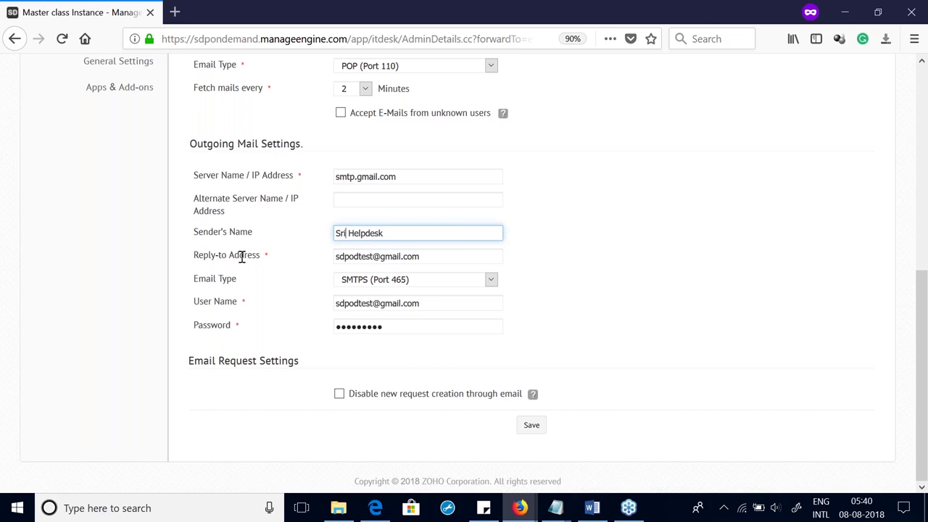
scroll(282, 231, up, 5)
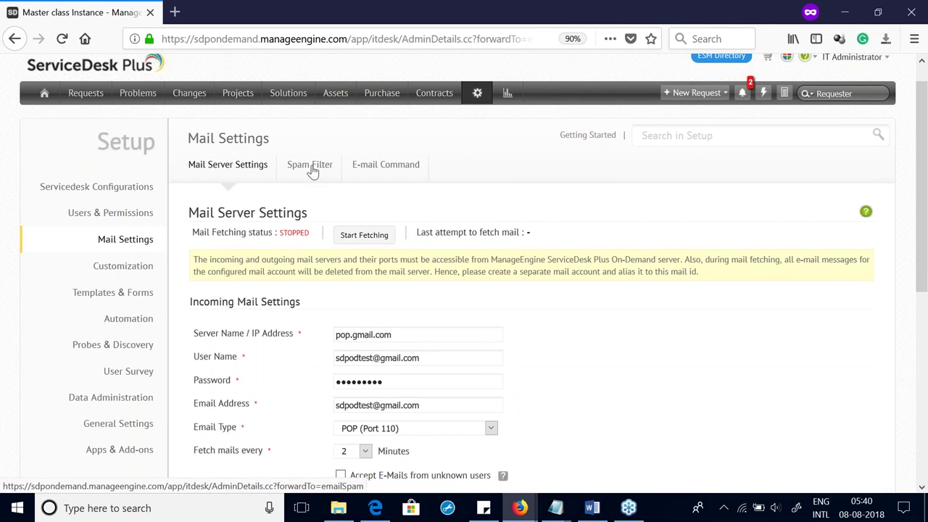
Step: Leave the Spam Filter settings and open Requesters under Users & Permissions in Setup
click(312, 165)
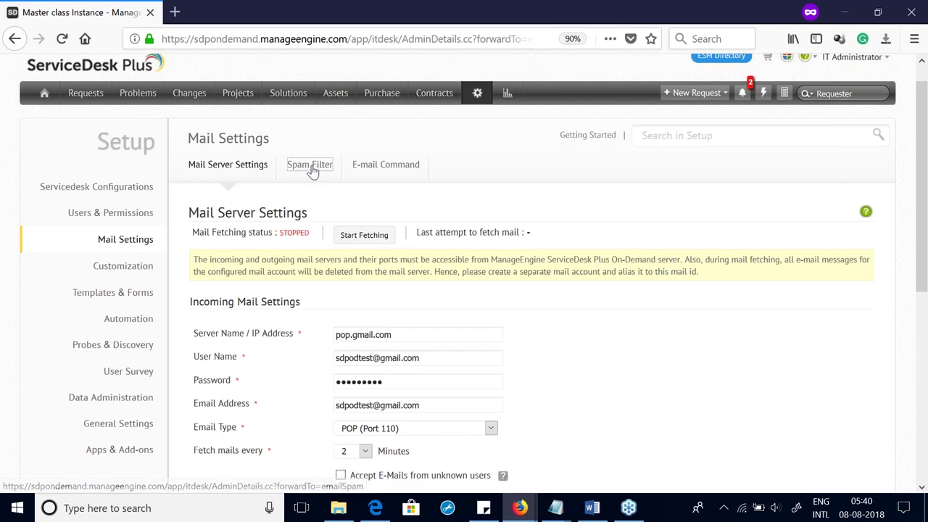
click(476, 95)
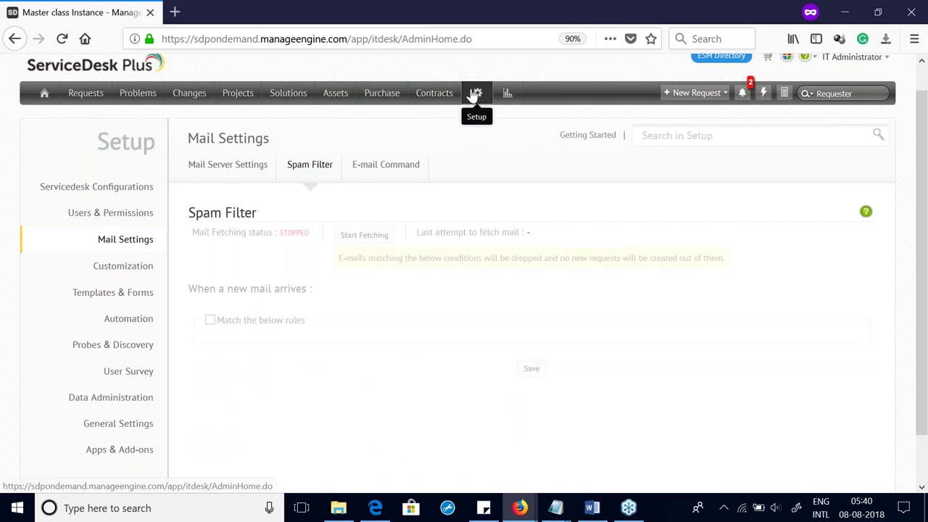
click(425, 232)
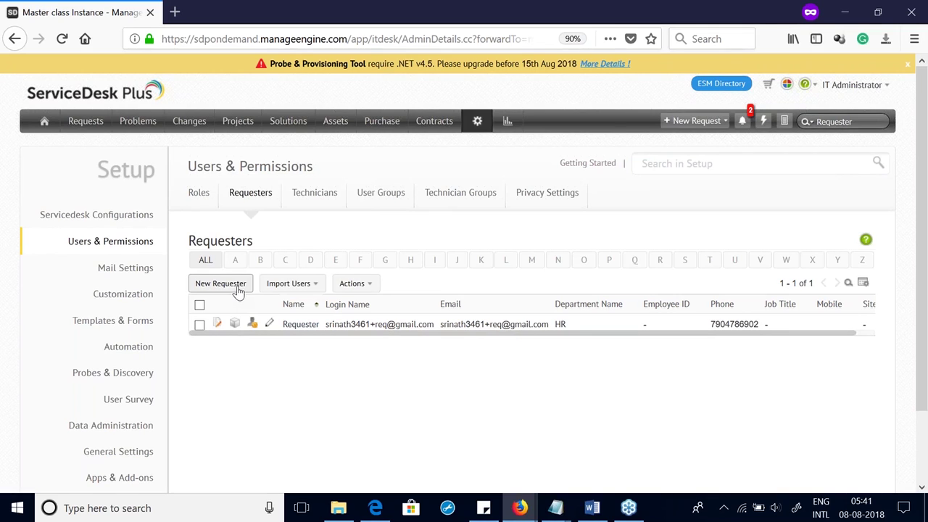
Step: View the import-users options on the Requesters list and dismiss them without importing
click(284, 286)
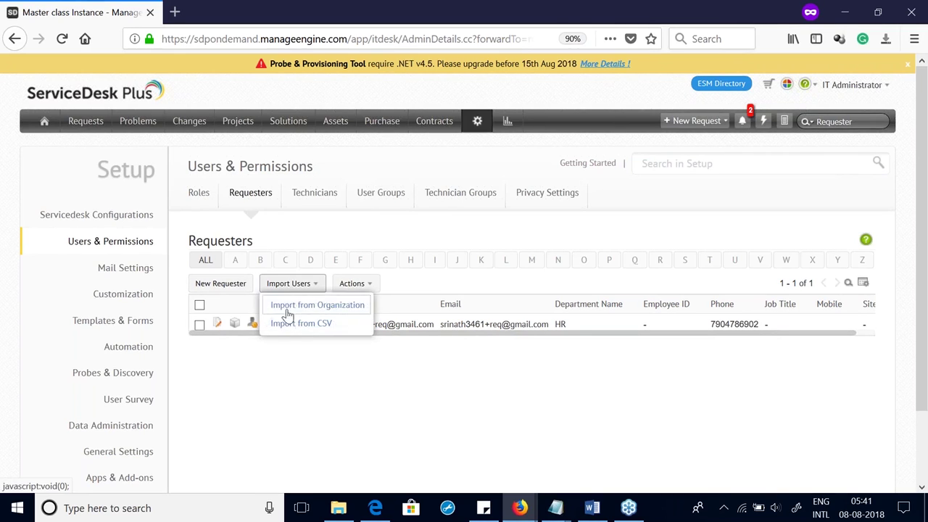
click(280, 360)
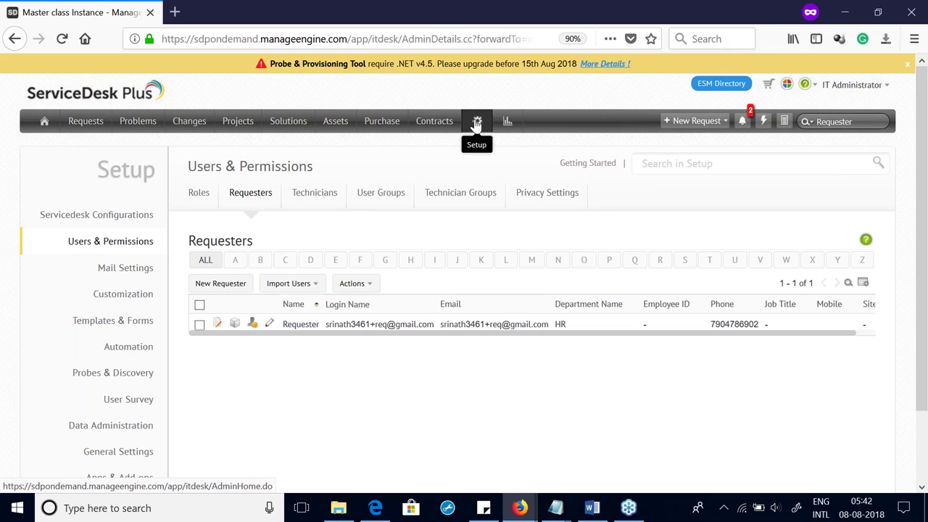
Step: Return to Setup and open Incident Template under Templates & Forms
click(478, 125)
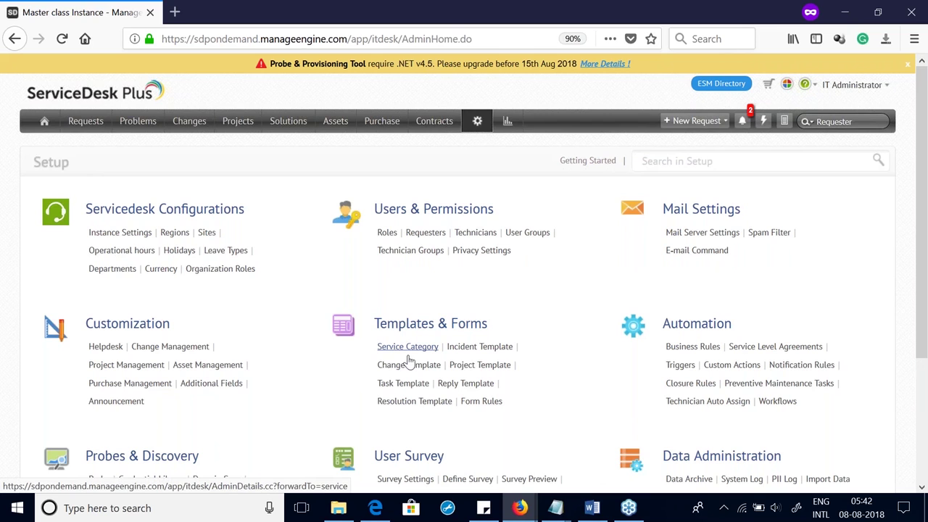
click(469, 351)
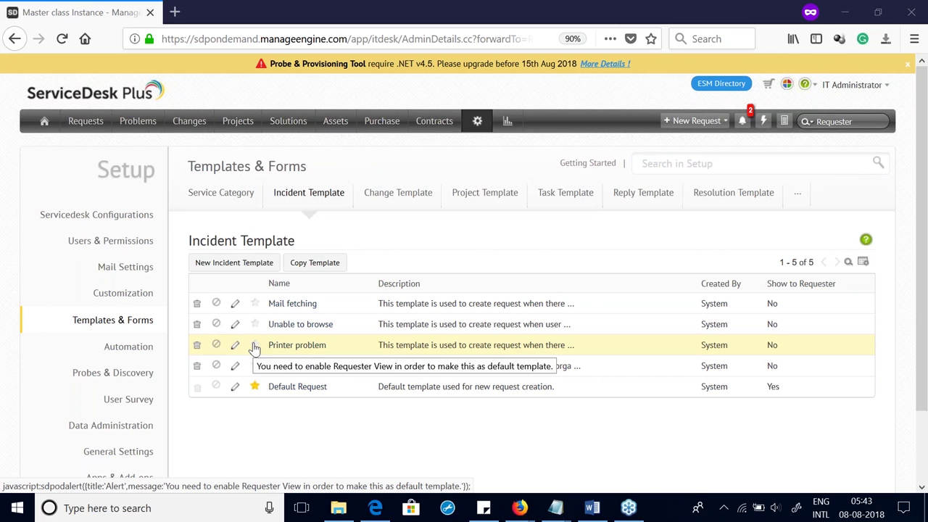
Step: Edit the Mail fetching template and review its Open status, Phone Call mode, Tier 4, High priority
click(233, 306)
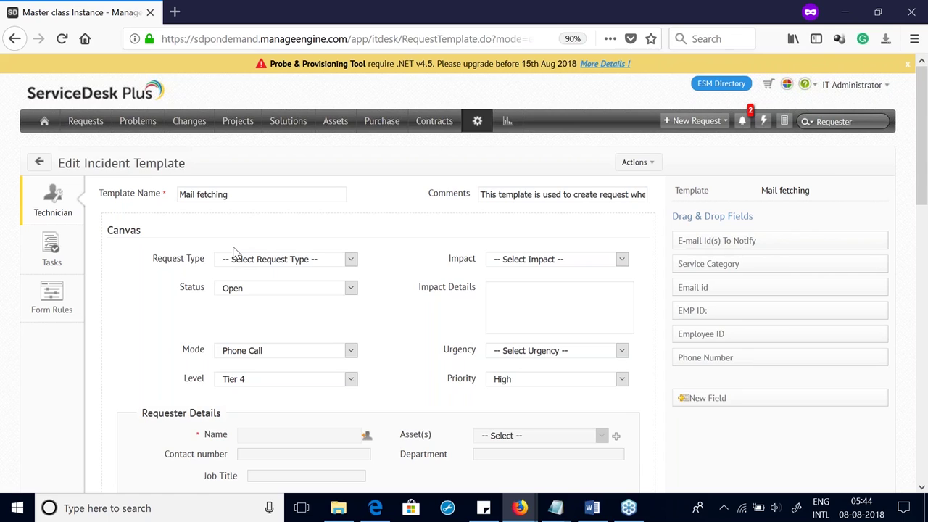
scroll(234, 254, down, 5)
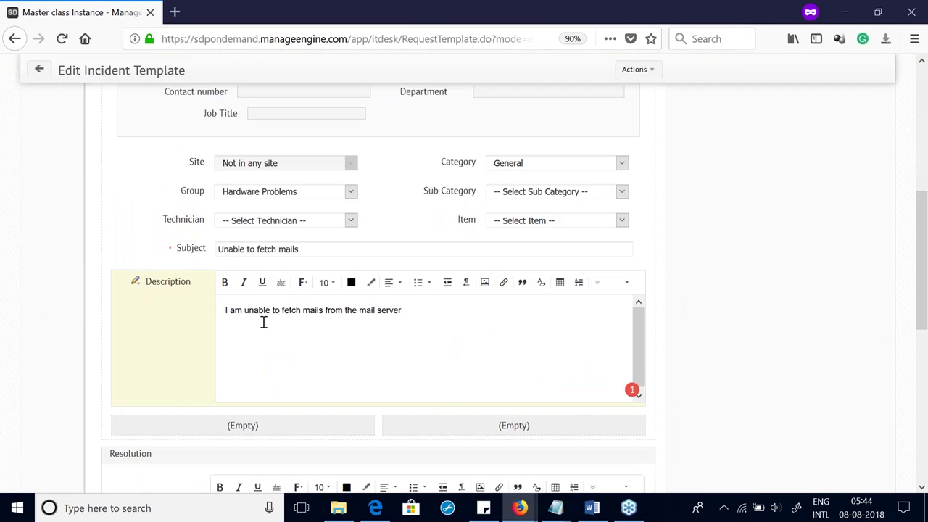
scroll(280, 297, up, 5)
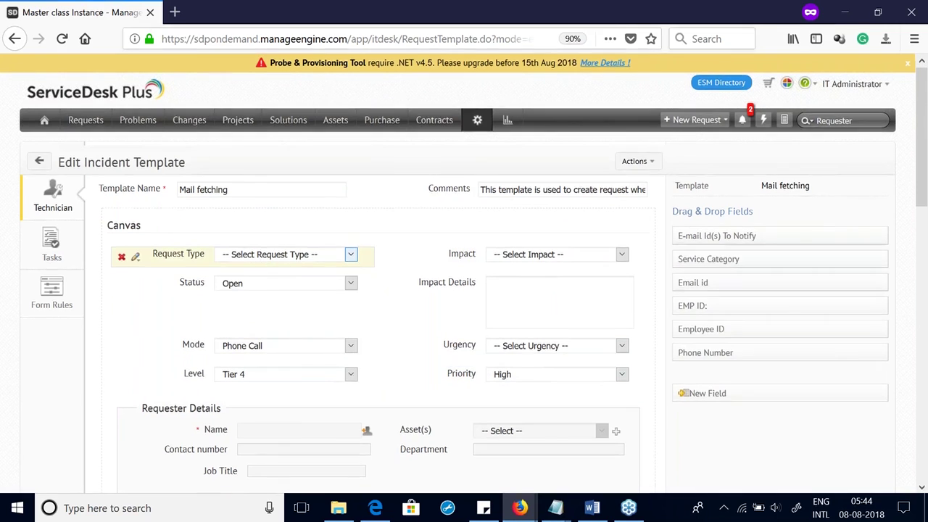
scroll(266, 336, down, 3)
scroll(266, 335, up, 3)
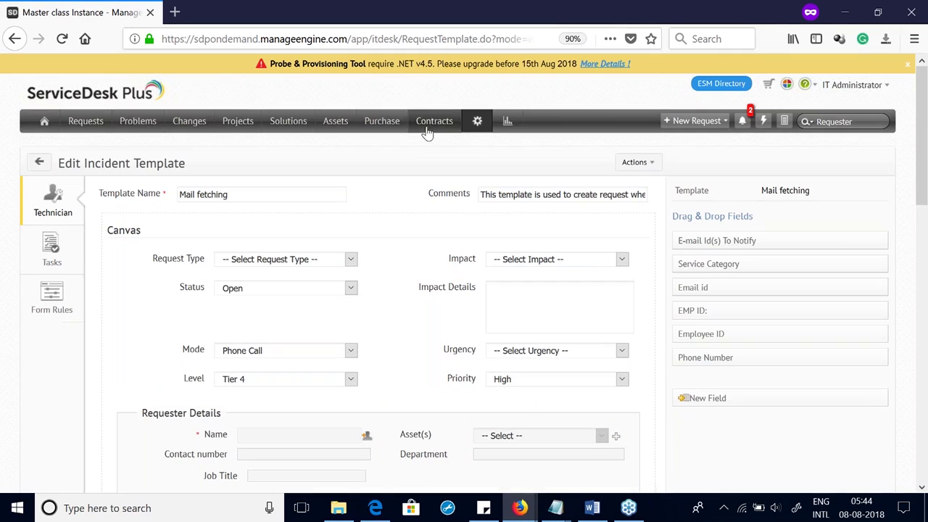
Step: Open Setup in a new browser tab and go to the Helpdesk Customization categories
right_click(487, 123)
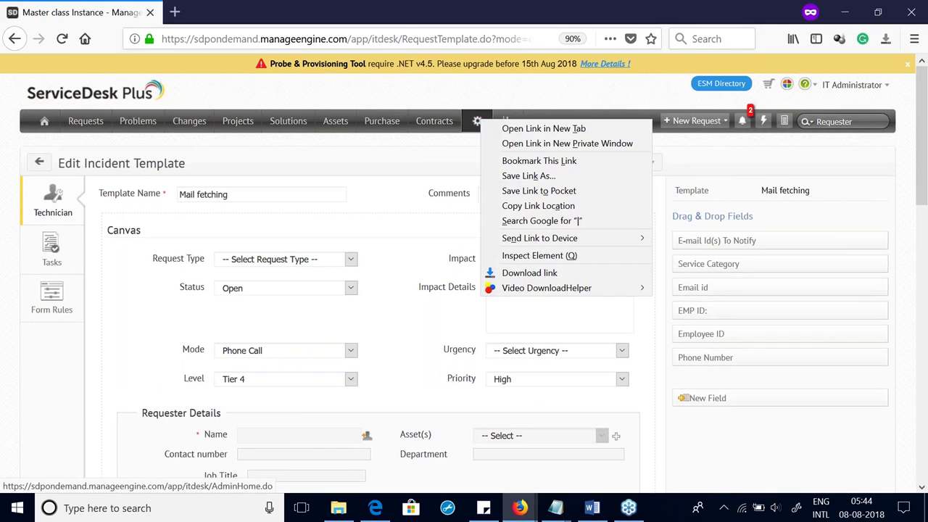
click(493, 129)
click(235, 11)
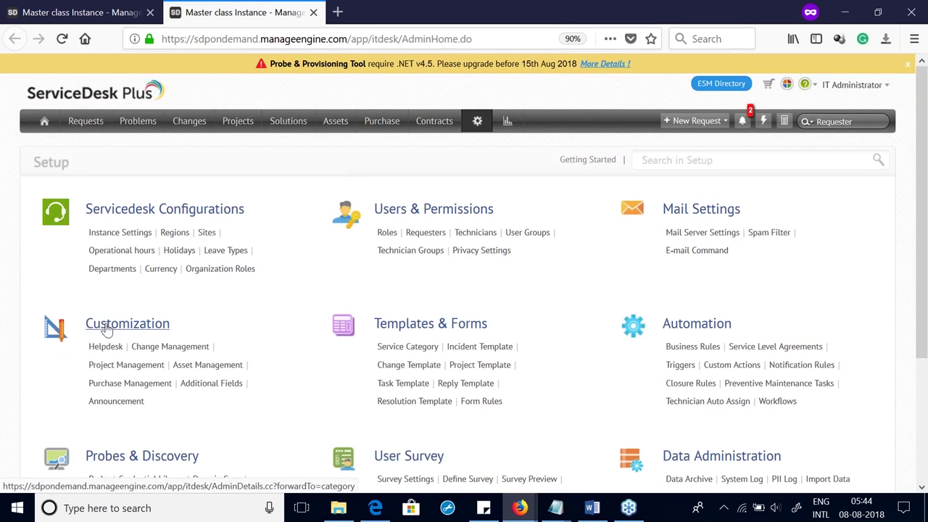
click(107, 328)
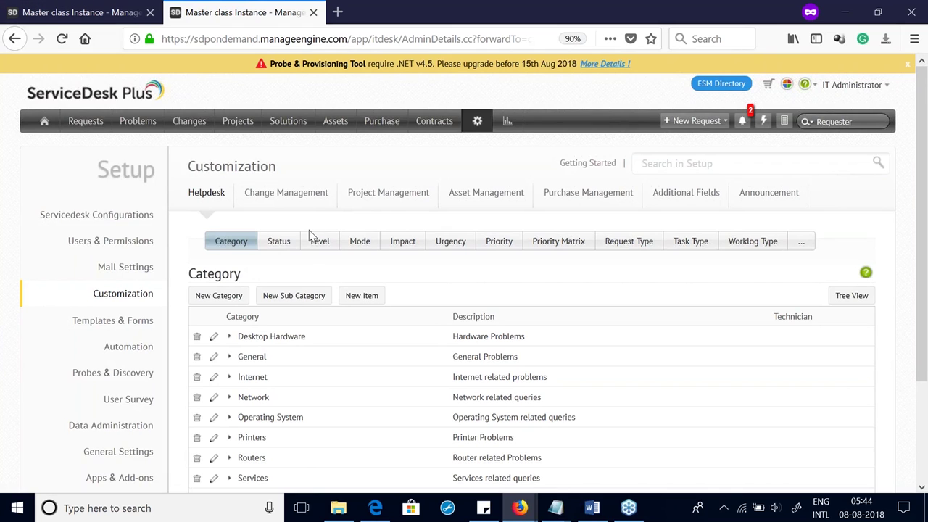
click(799, 246)
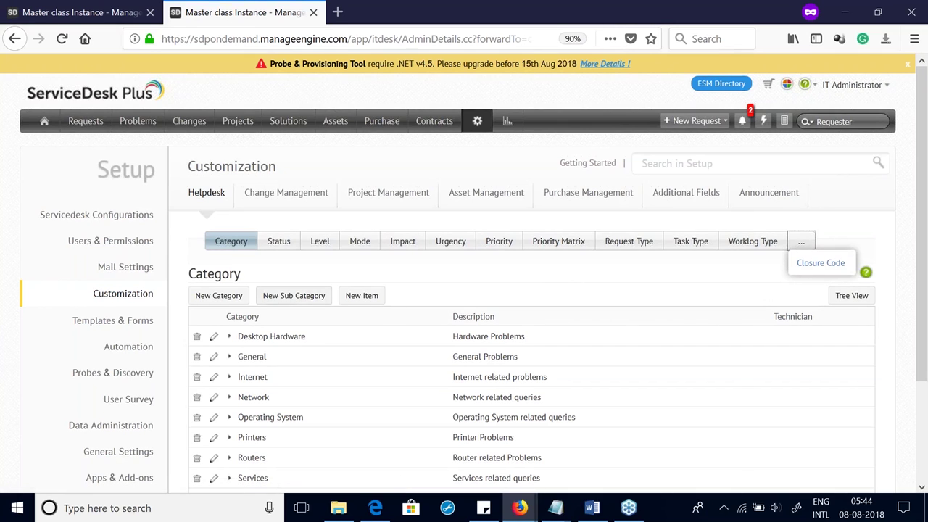
click(273, 244)
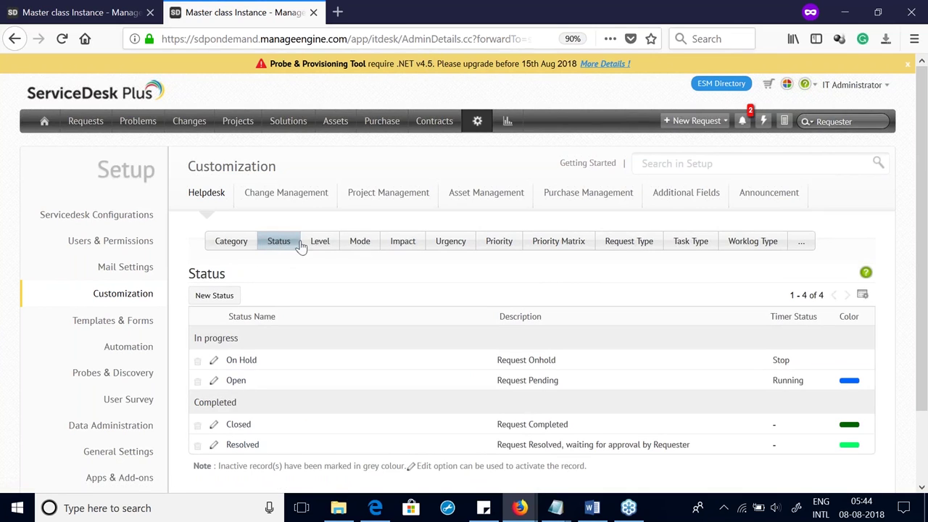
click(323, 240)
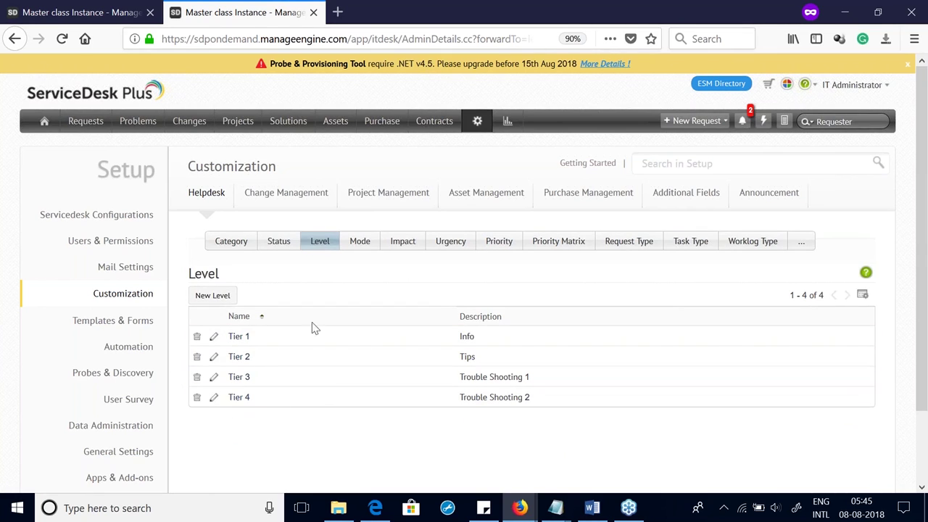
click(356, 244)
click(410, 252)
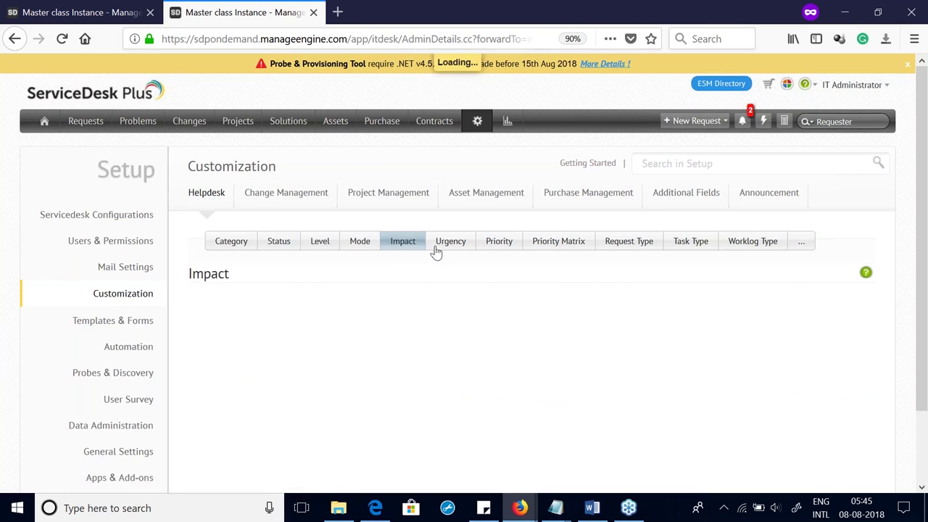
click(438, 251)
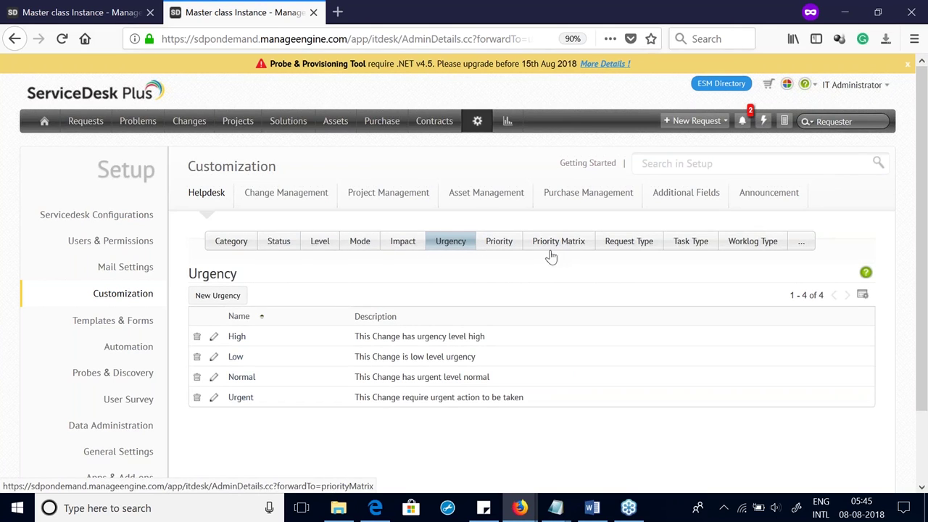
click(110, 16)
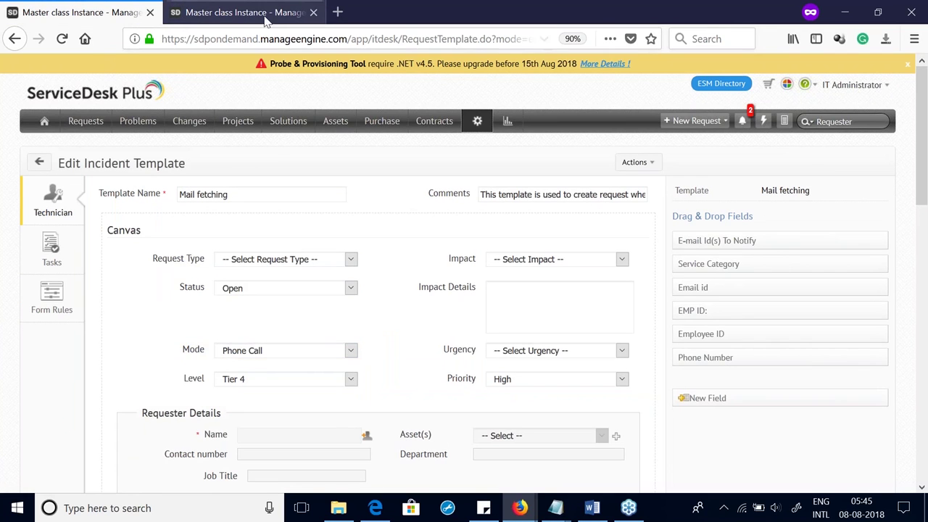
click(240, 12)
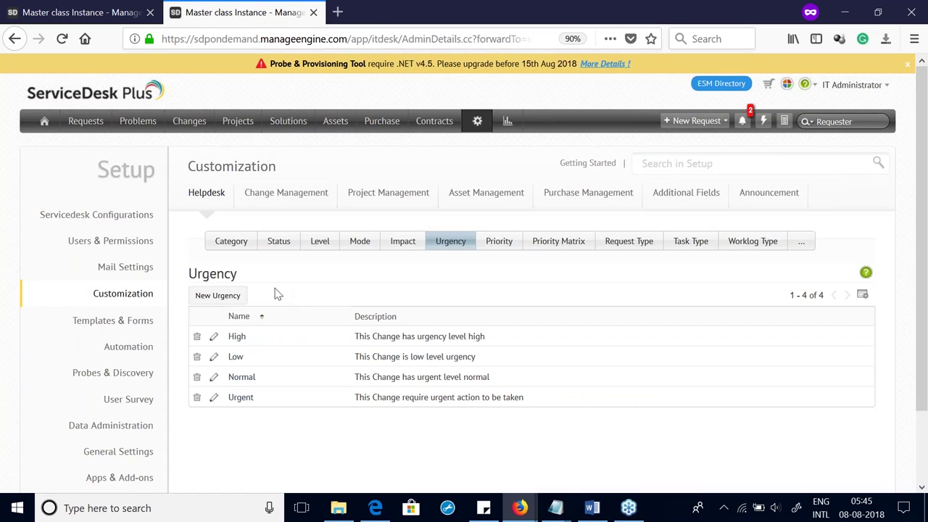
click(233, 243)
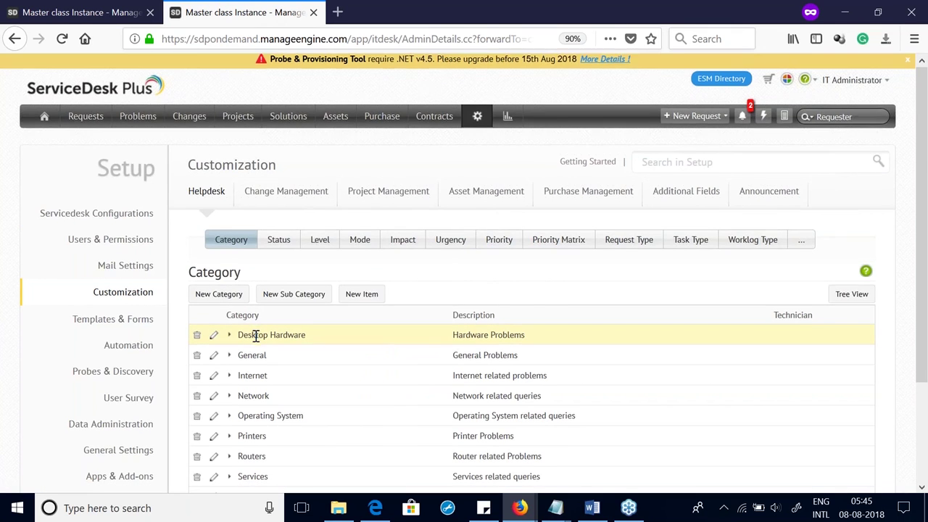
Step: Under the Internet category, create and save the subcategory 'Internet problem IE Browser'
scroll(256, 336, down, 3)
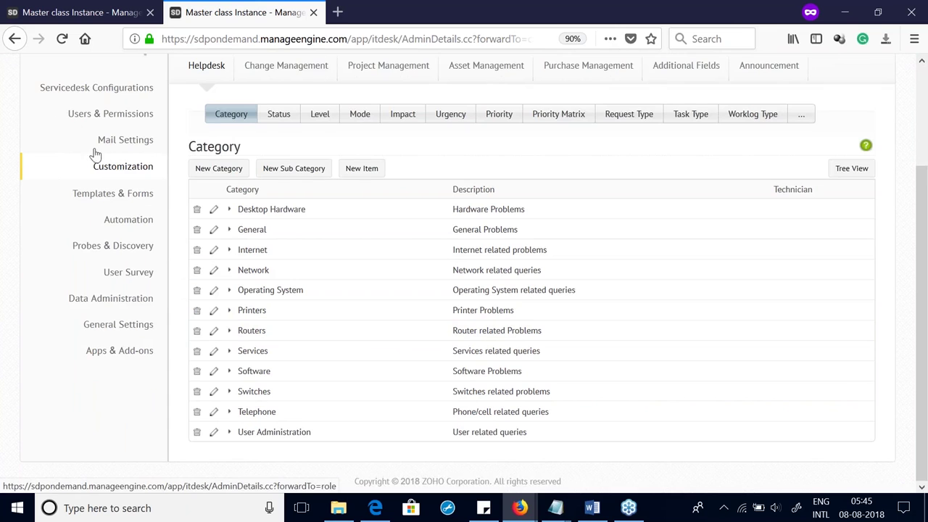
click(245, 251)
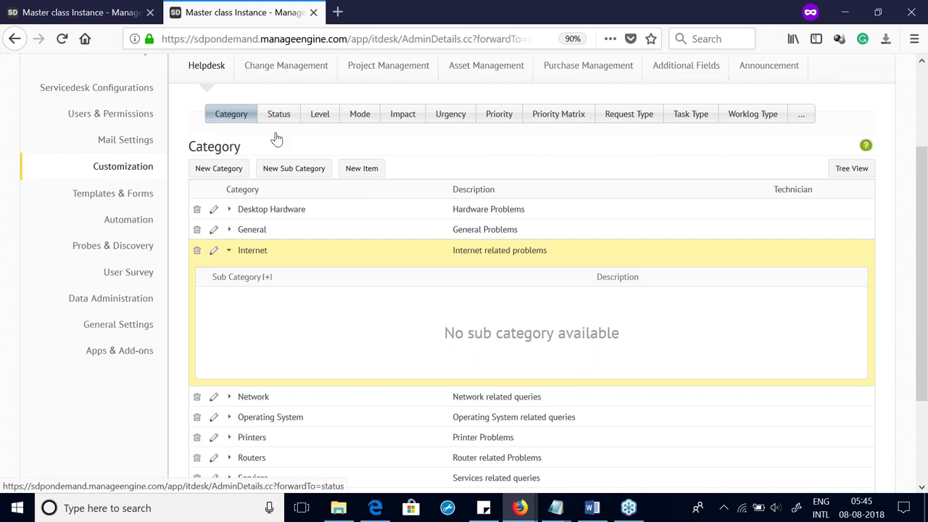
click(266, 277)
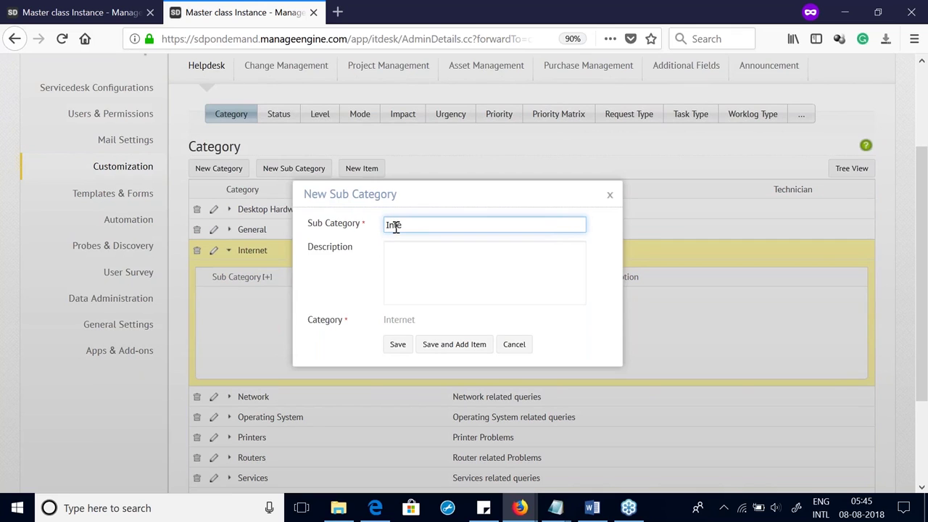
text(Internet pr)
text(oble)
text(m IR)
text( Browse)
text(r)
scroll(395, 227, up, 4)
click(398, 344)
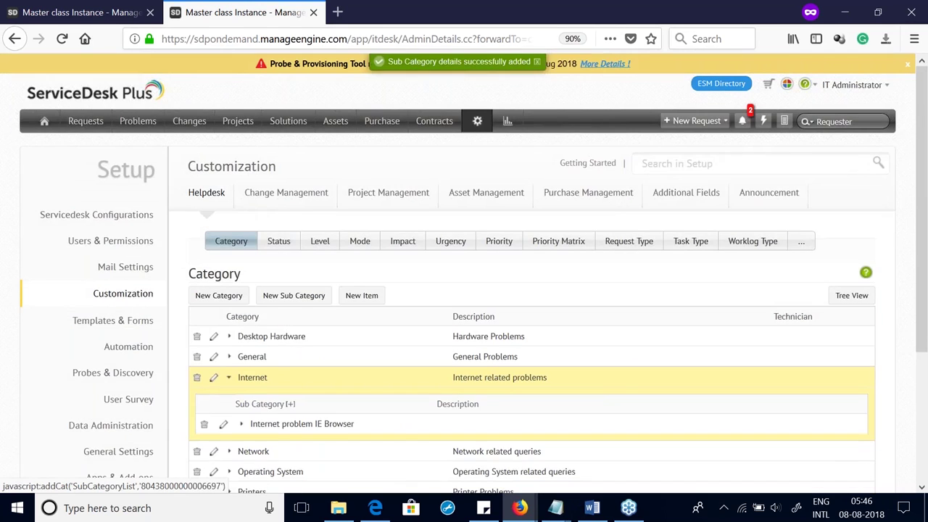
scroll(245, 249, down, 3)
click(241, 243)
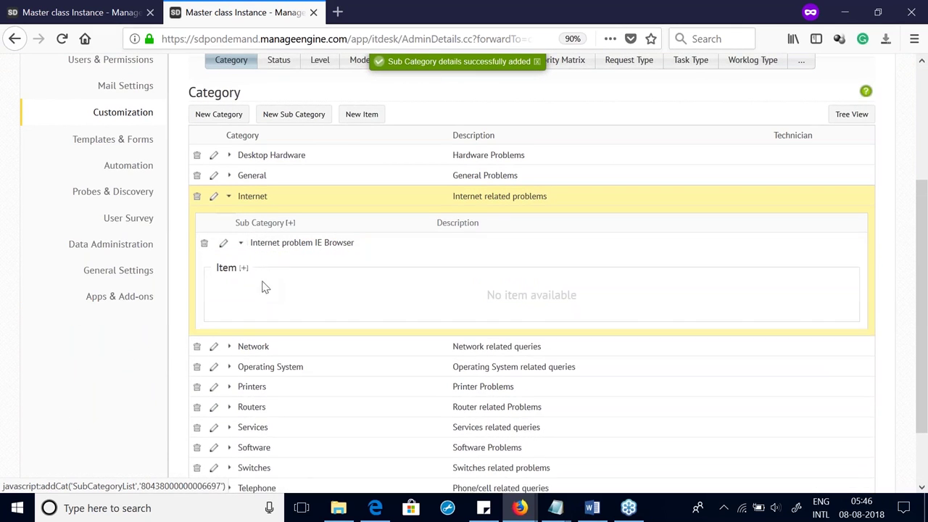
click(245, 269)
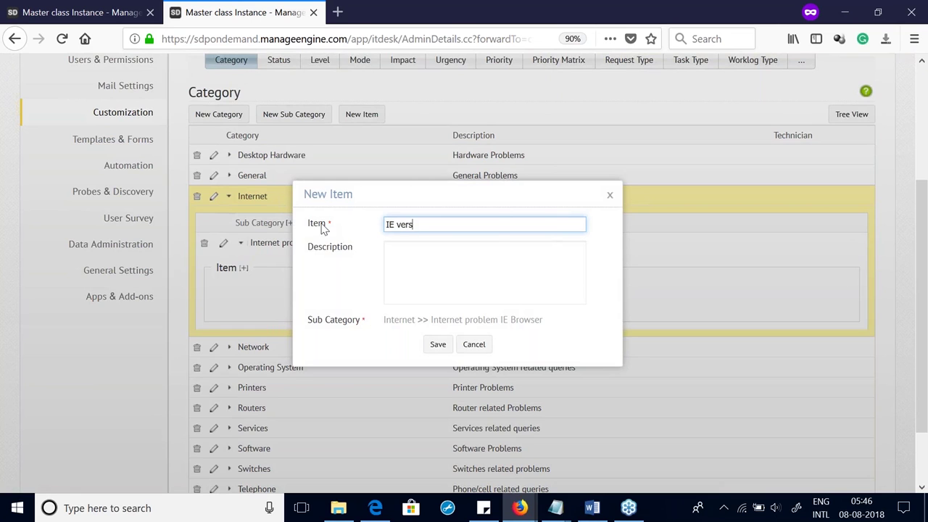
click(611, 197)
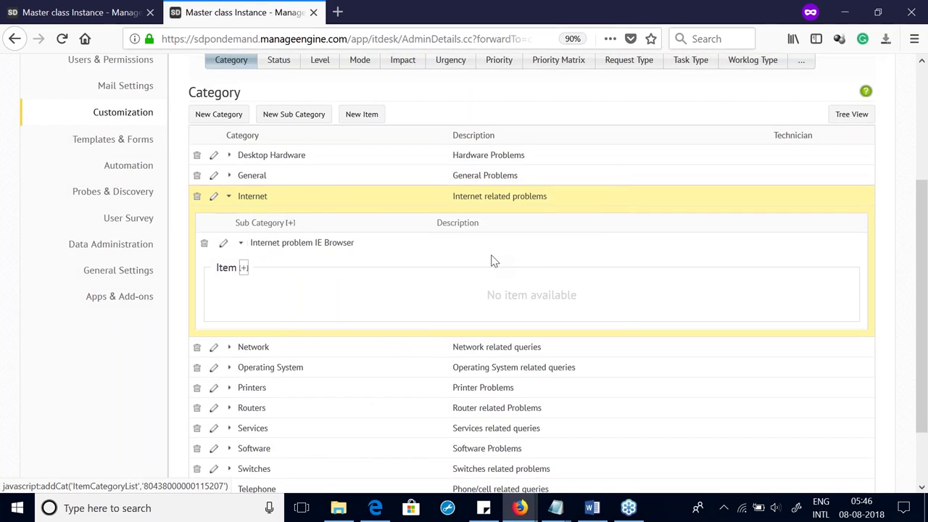
scroll(494, 259, up, 5)
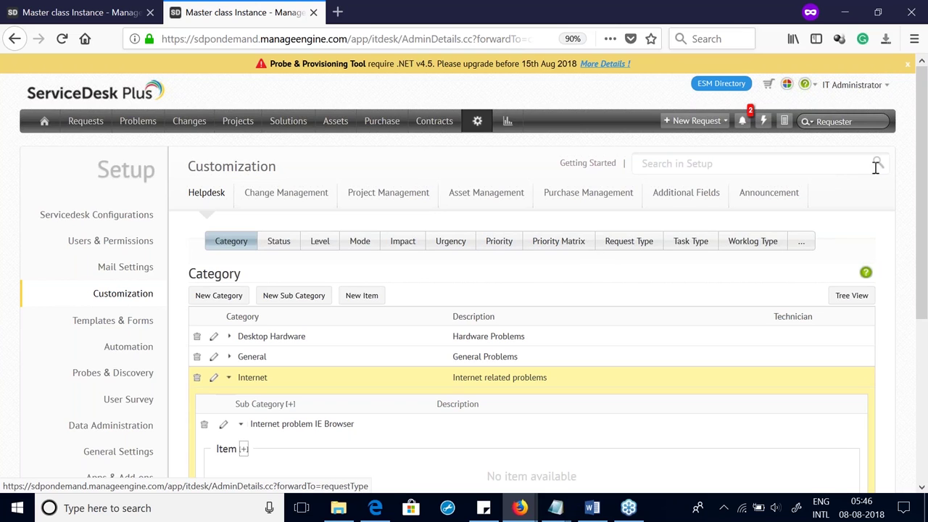
Step: Create a single-line request additional field named Location (UDF_CHAR4), making five fields
click(684, 193)
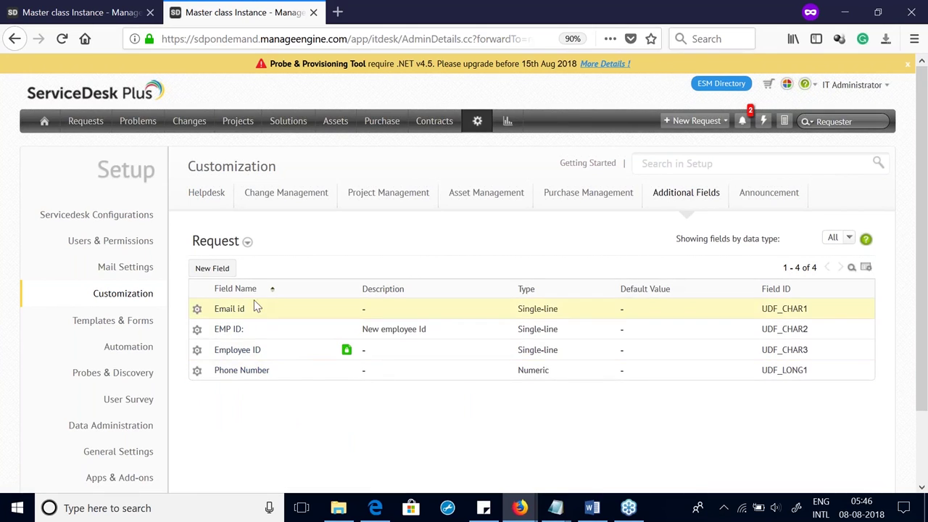
click(229, 273)
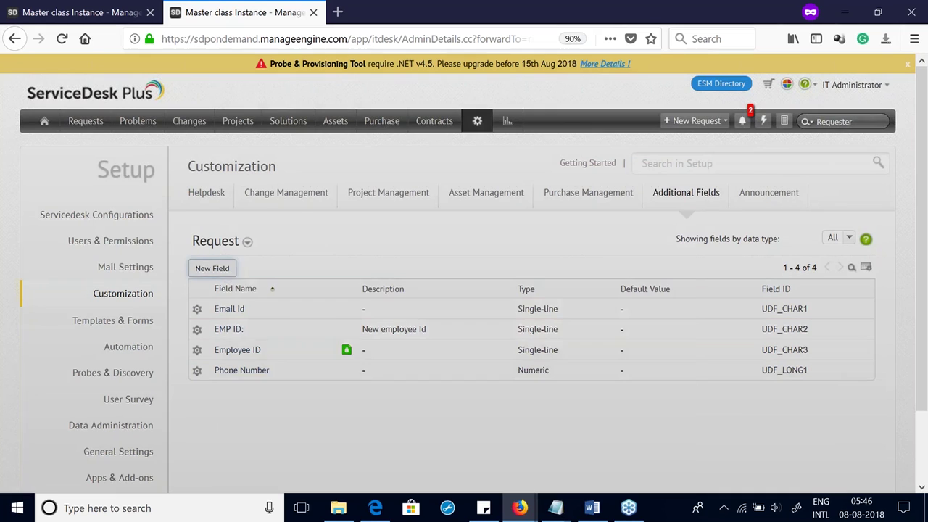
text(Loca)
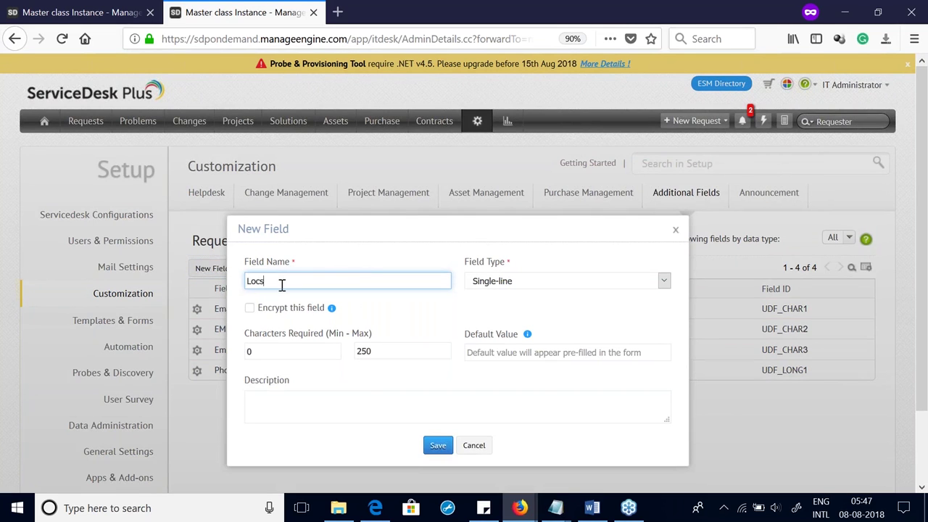
text(tion)
click(443, 451)
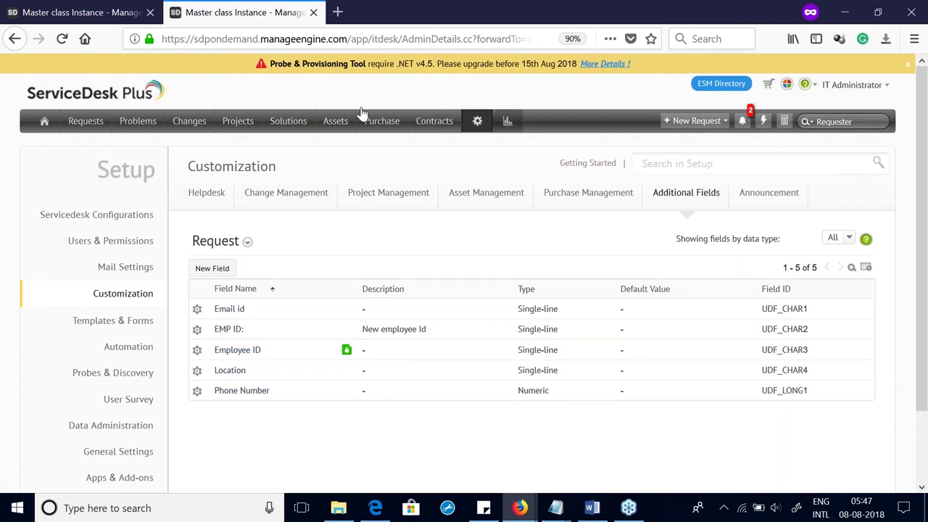
Step: Reopen the Mail fetching template and change its default Mode from Phone Call to Web Form
click(29, 8)
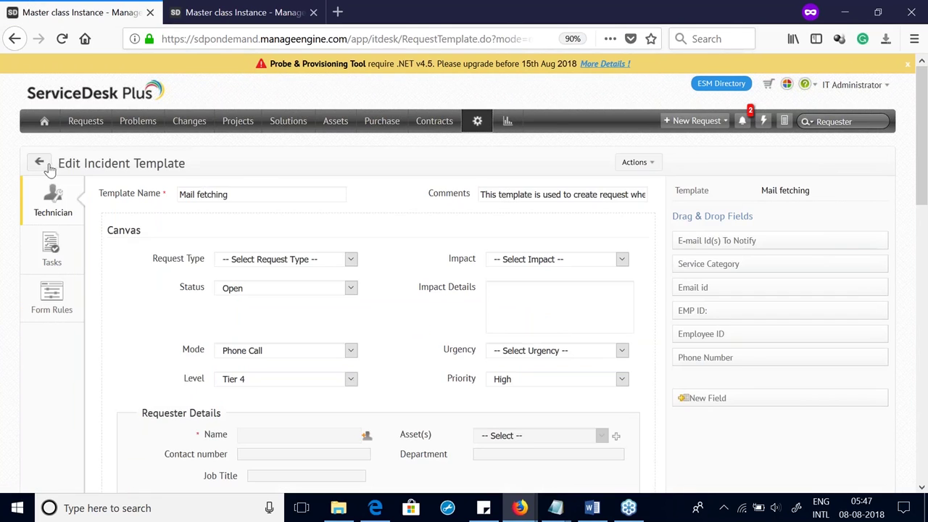
click(40, 164)
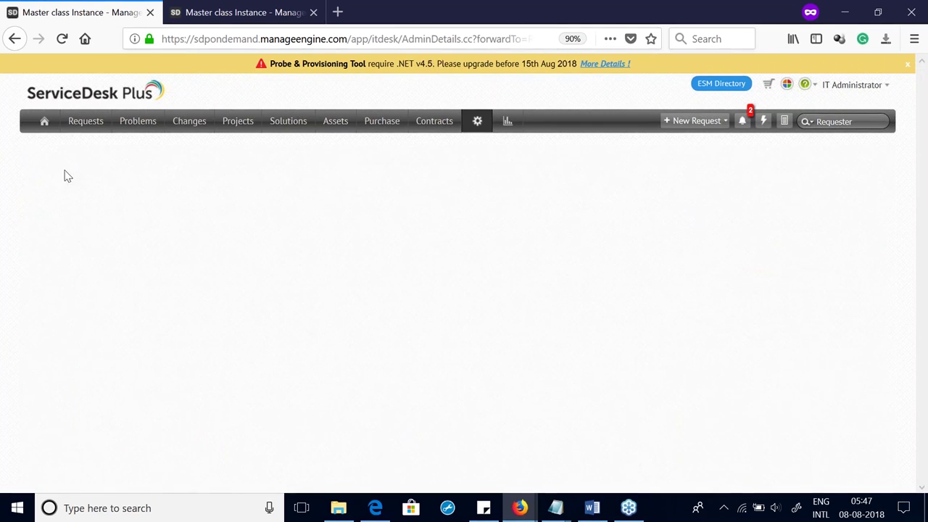
click(235, 305)
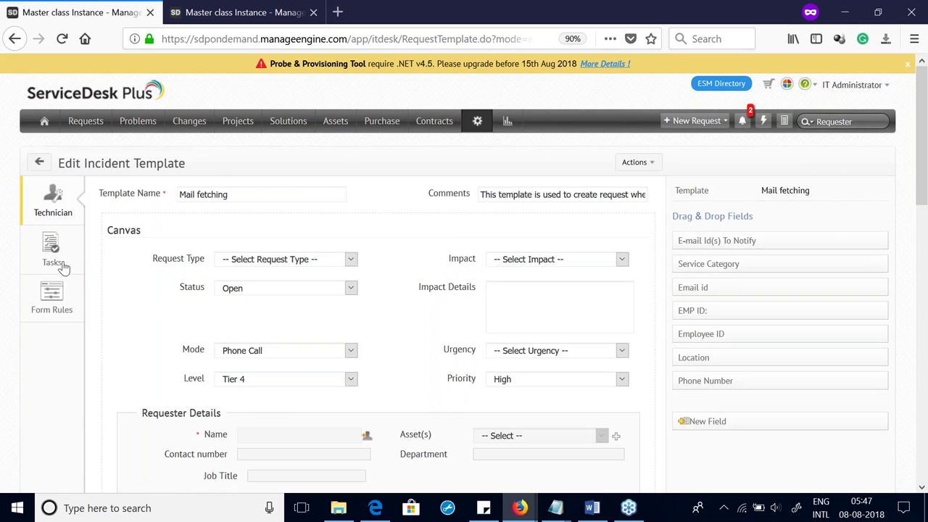
scroll(317, 230, down, 4)
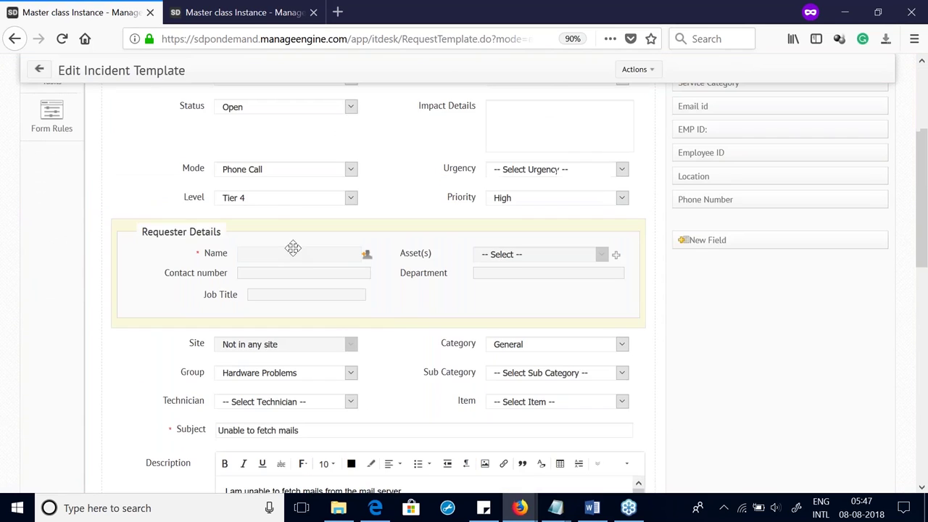
scroll(308, 261, up, 5)
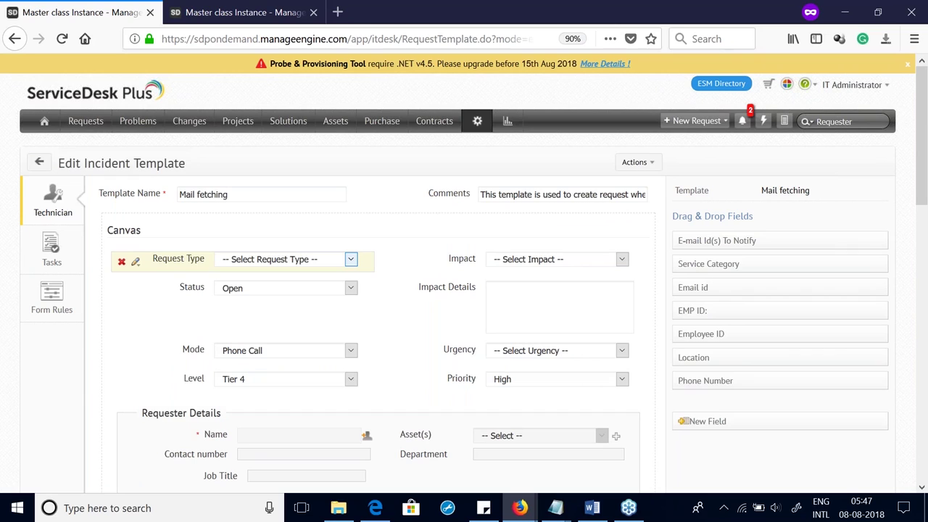
click(305, 354)
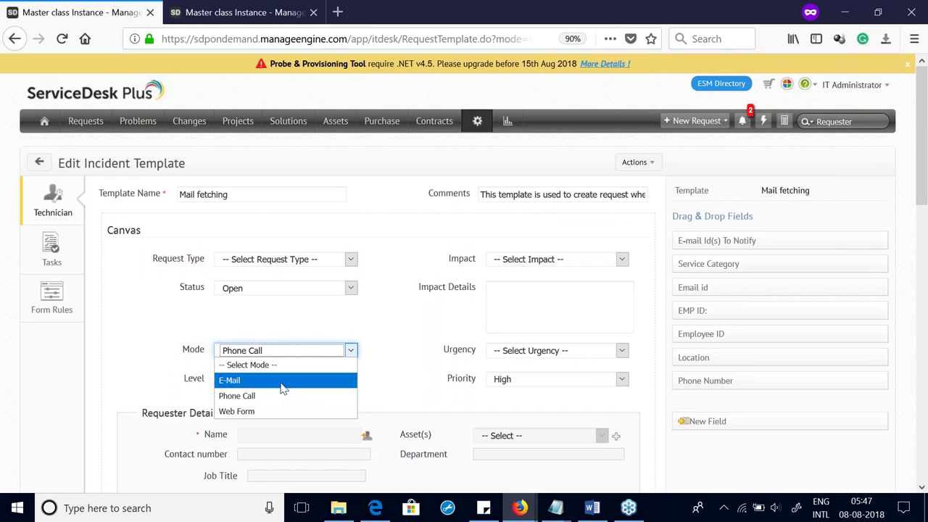
click(269, 412)
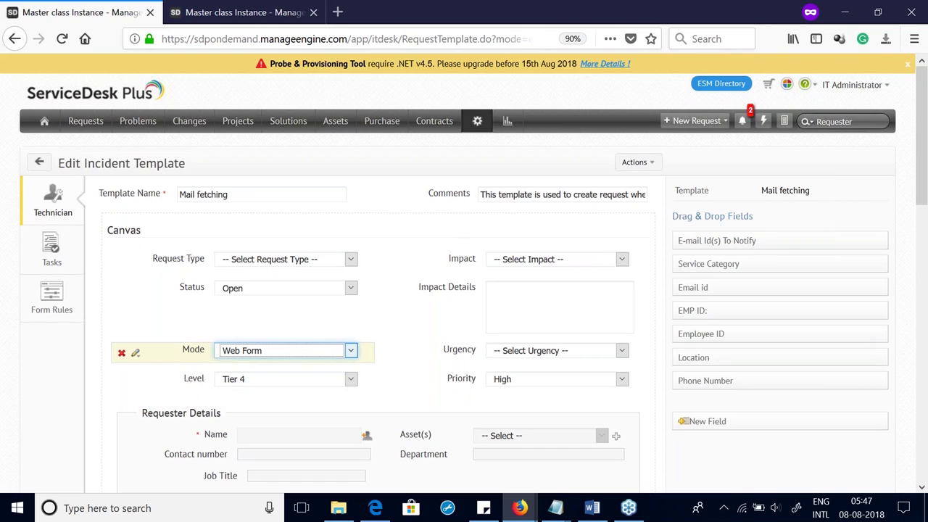
click(135, 353)
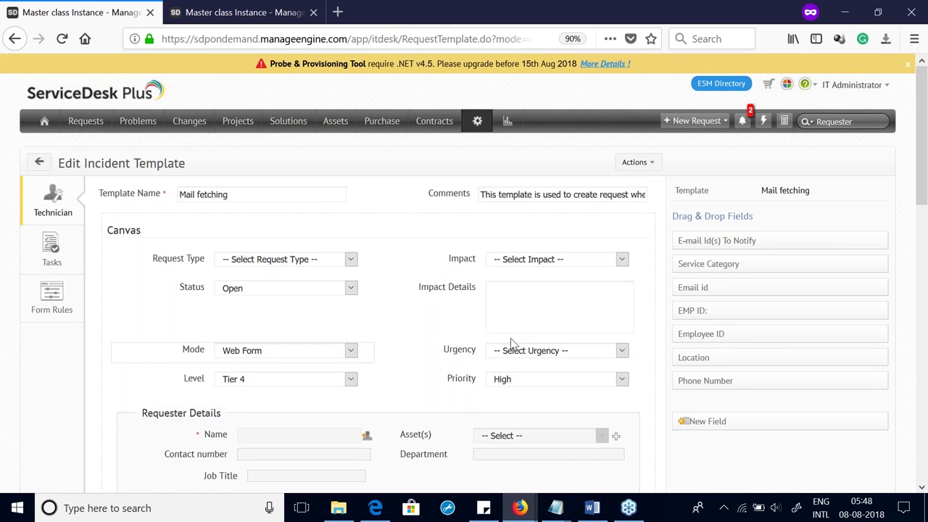
Step: Make Category a mandatory field in the Mail fetching template
scroll(511, 342, down, 5)
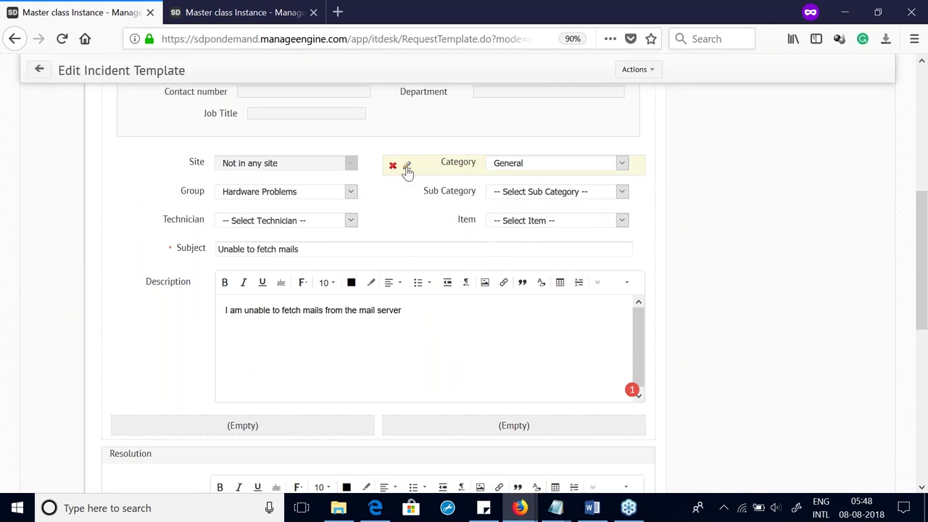
click(407, 167)
click(420, 187)
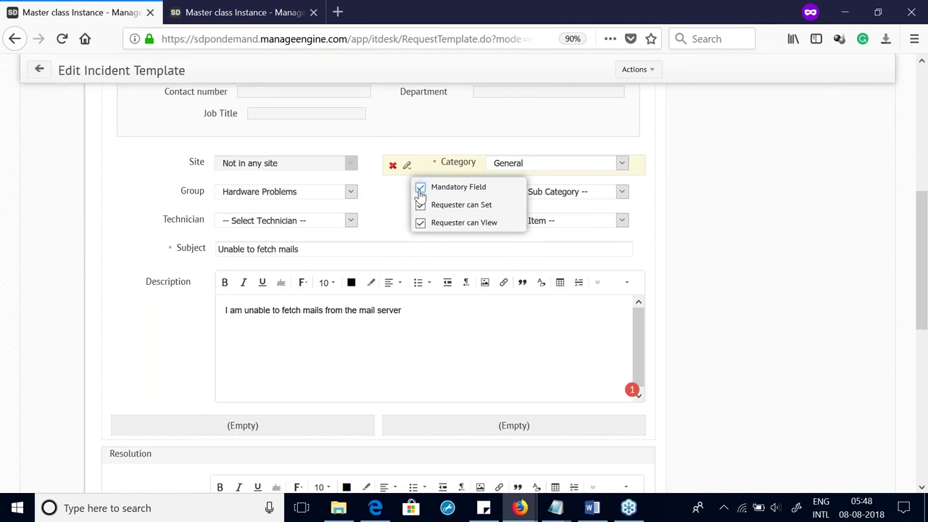
click(374, 193)
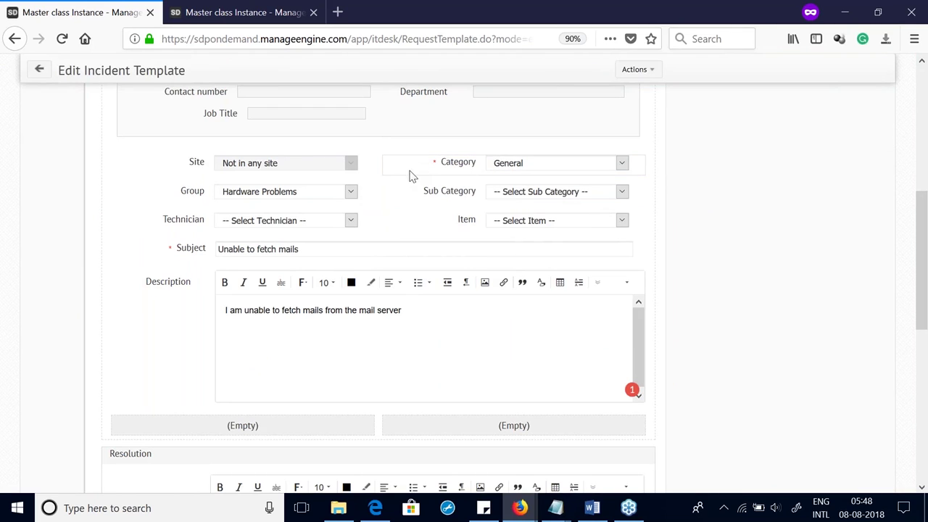
mouse_move(414, 190)
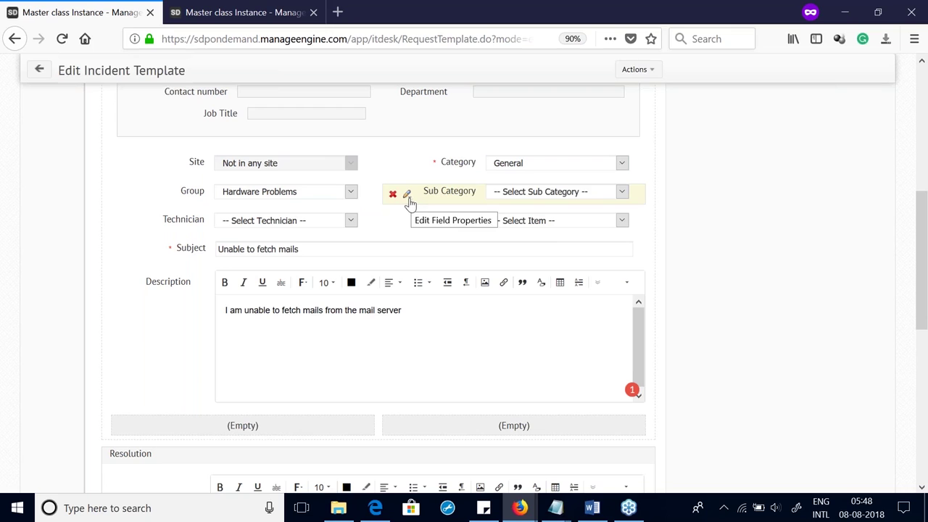
Step: Tick Show to Requester so the Mail fetching template is visible to requesters
scroll(696, 325, down, 5)
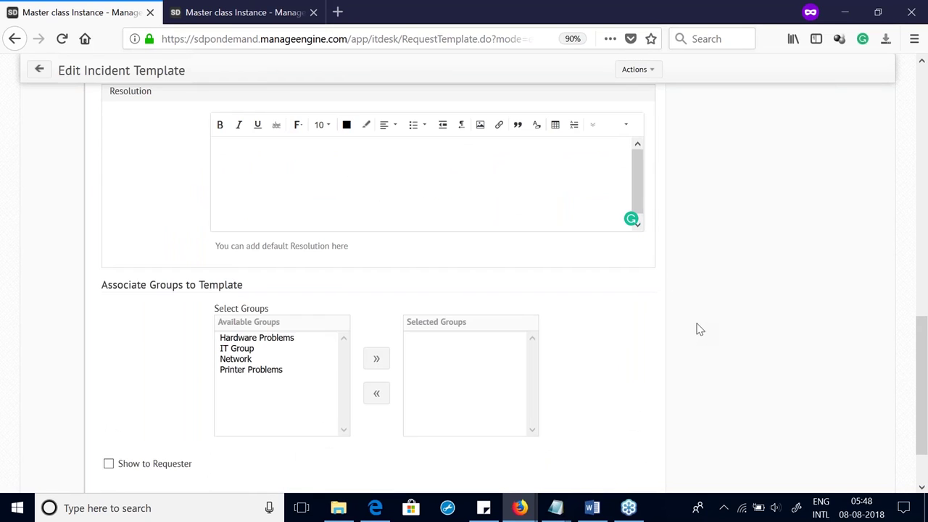
scroll(696, 324, down, 1)
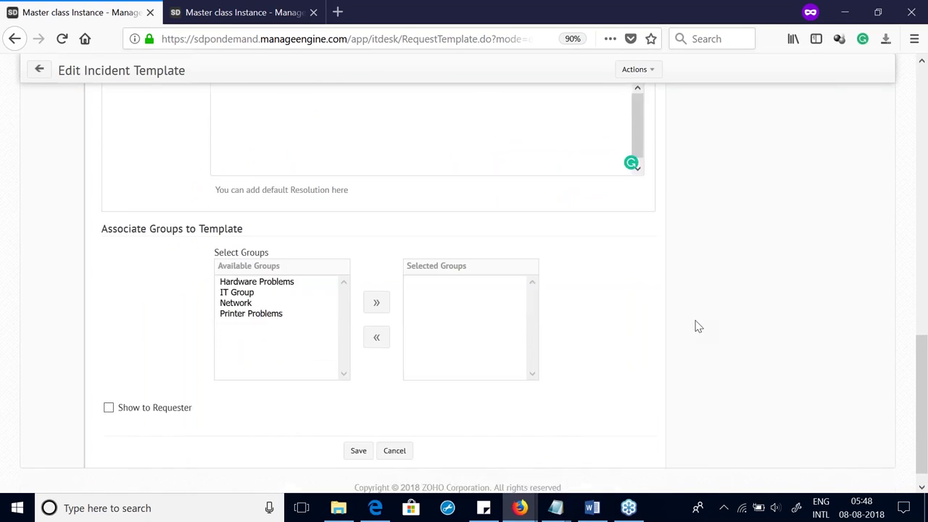
scroll(660, 344, up, 5)
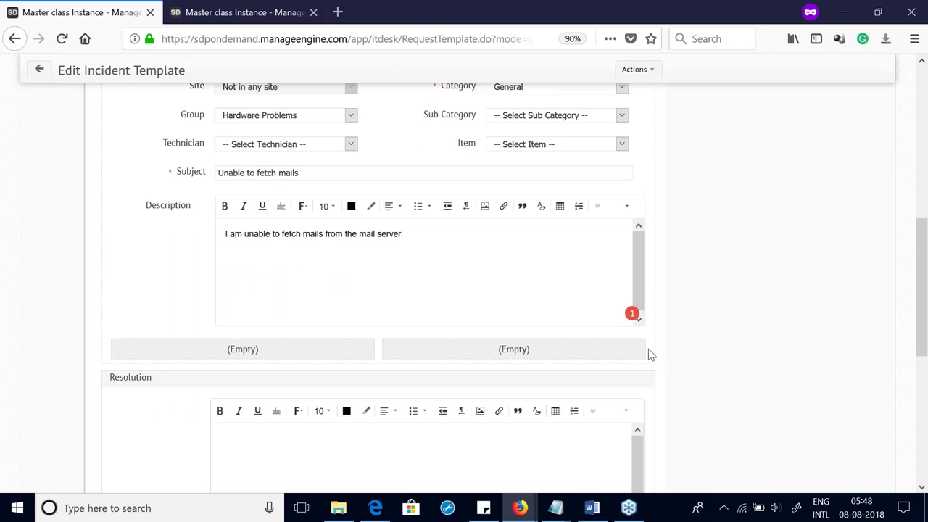
scroll(649, 354, up, 5)
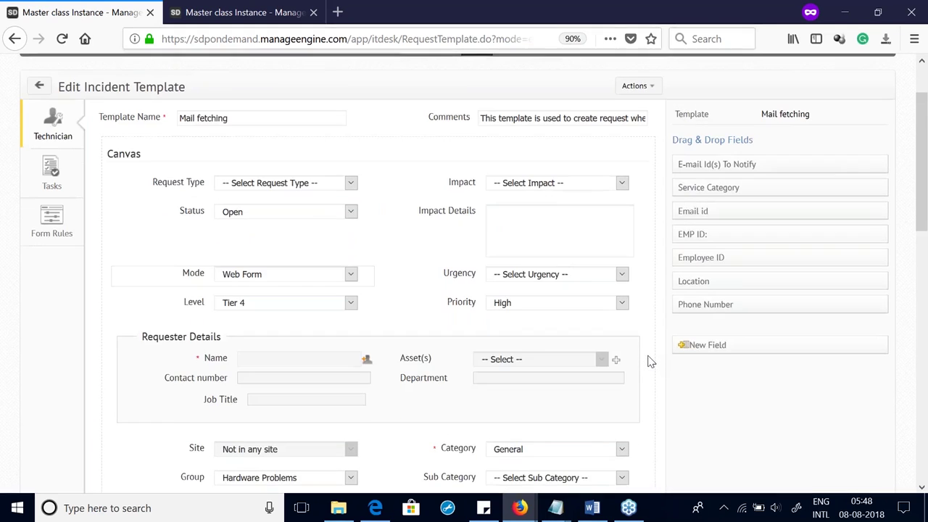
scroll(651, 363, up, 2)
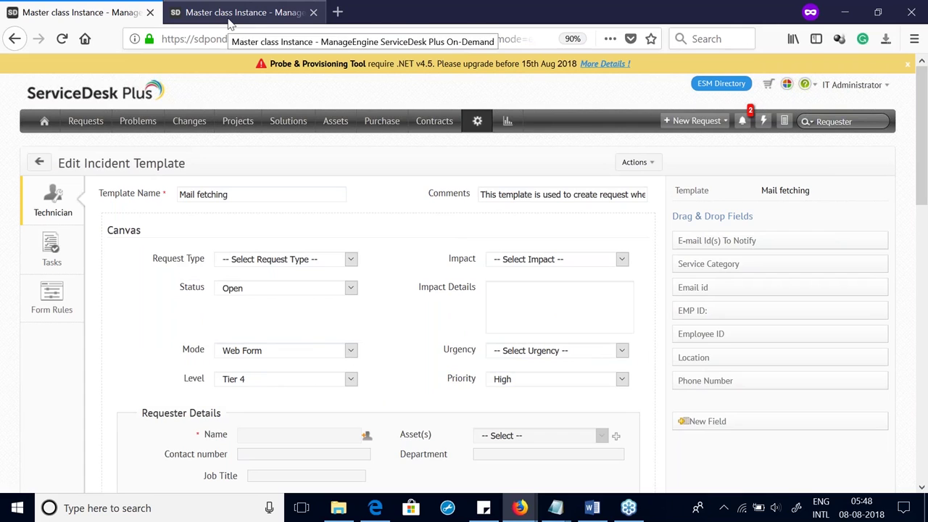
scroll(178, 358, down, 10)
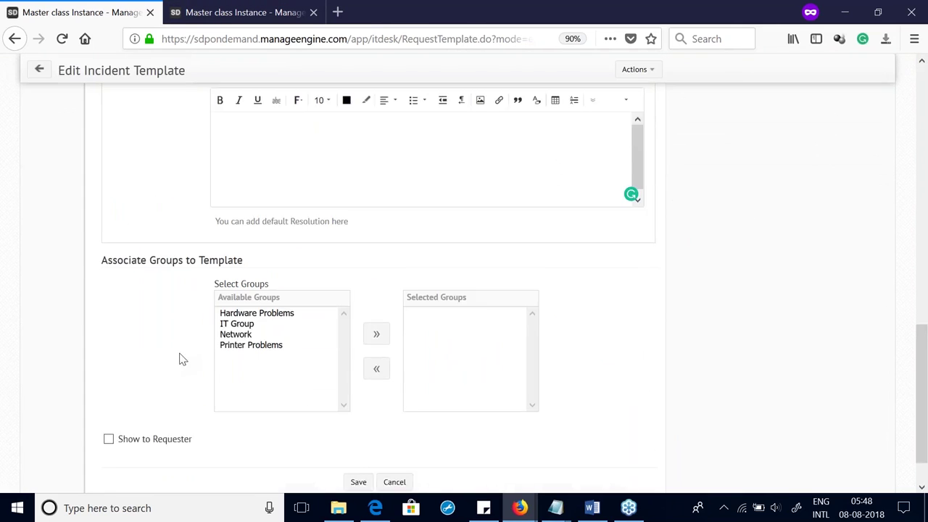
click(108, 388)
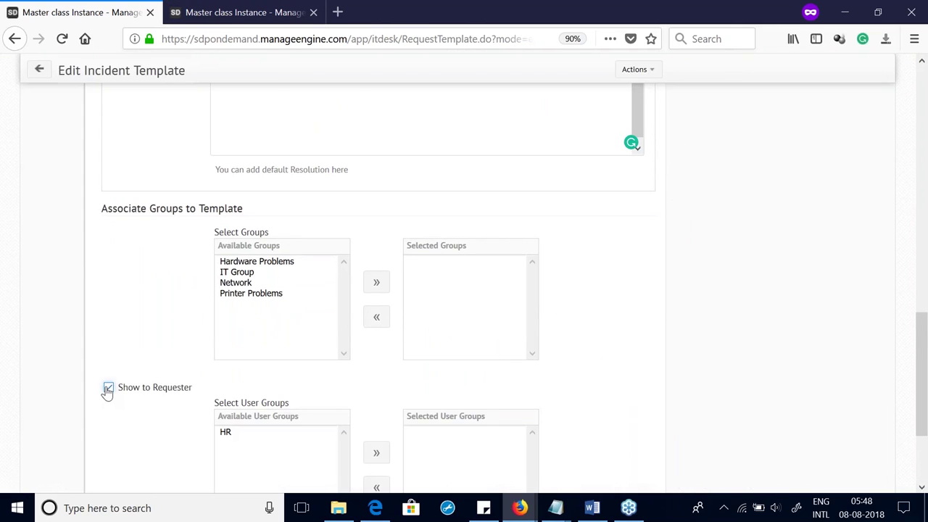
scroll(190, 414, down, 4)
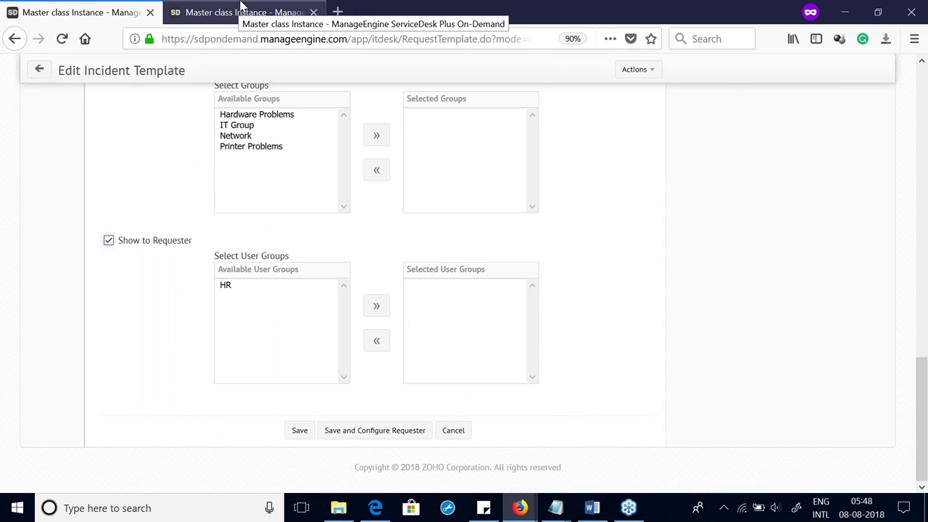
click(243, 10)
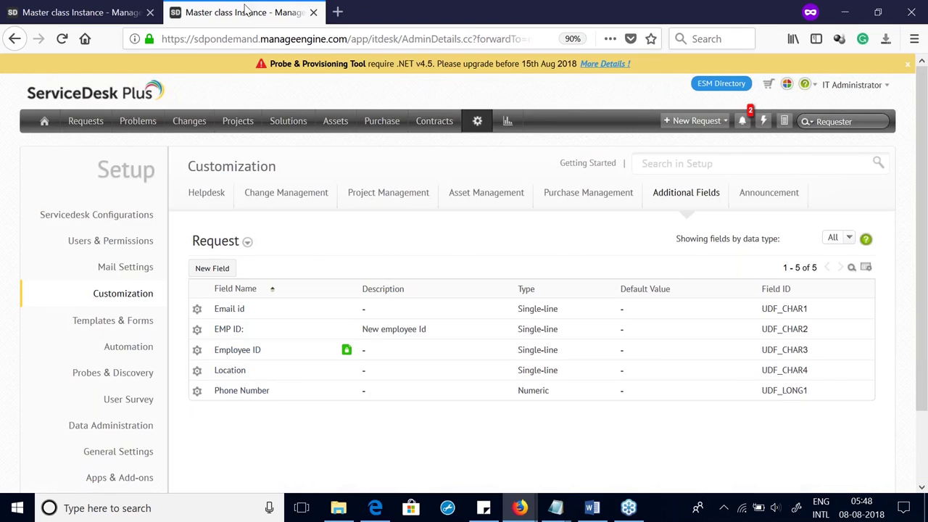
Step: Start a new user group filtered to users whose Department is Administration
click(479, 125)
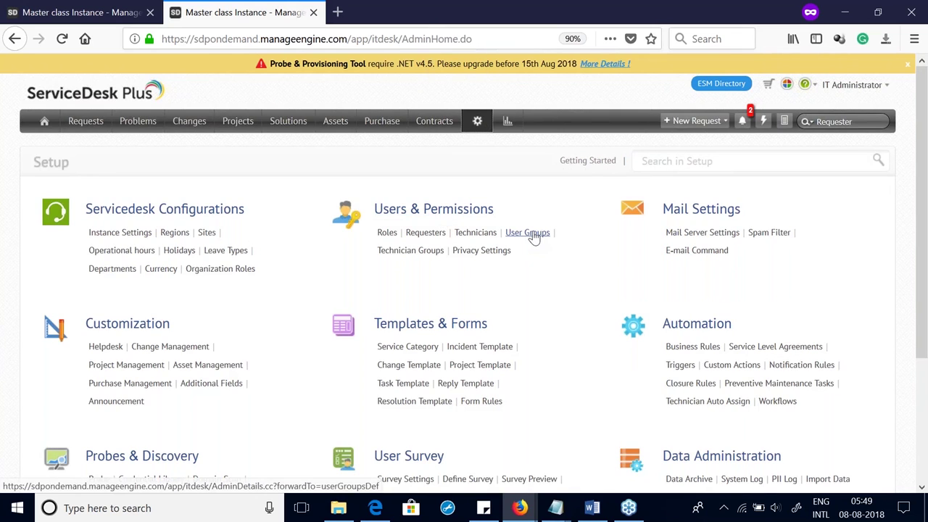
click(528, 233)
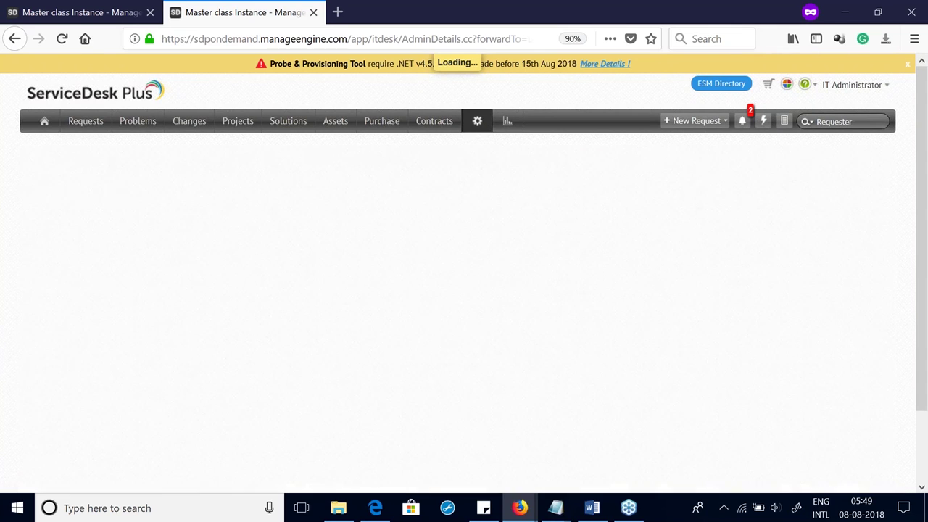
click(219, 263)
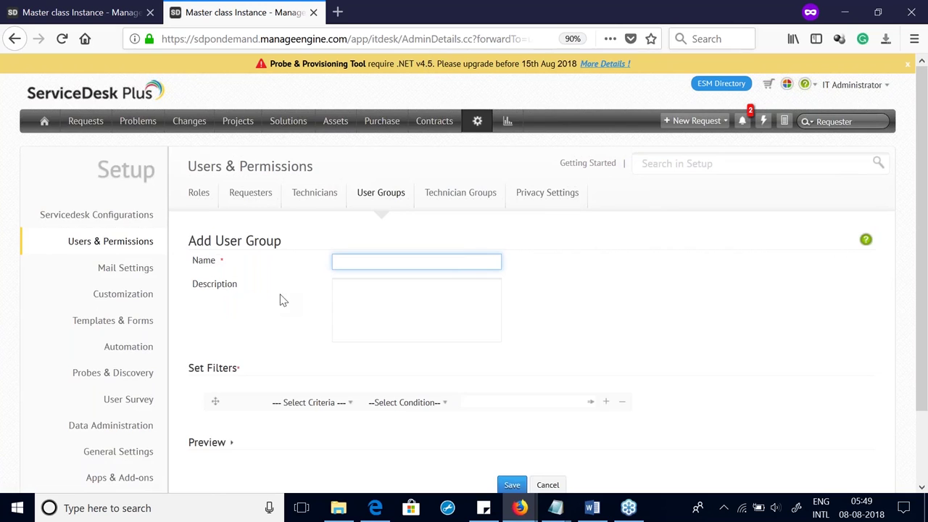
scroll(283, 312, down, 2)
click(316, 319)
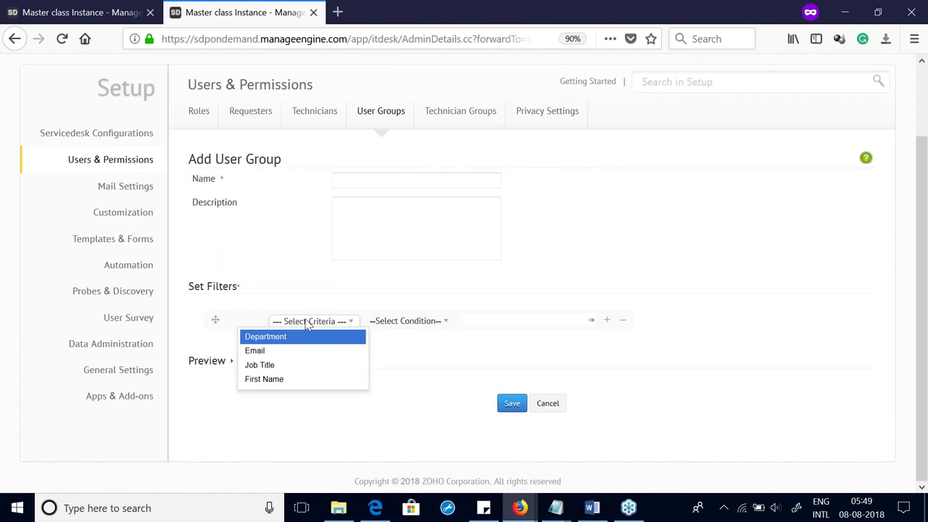
click(292, 337)
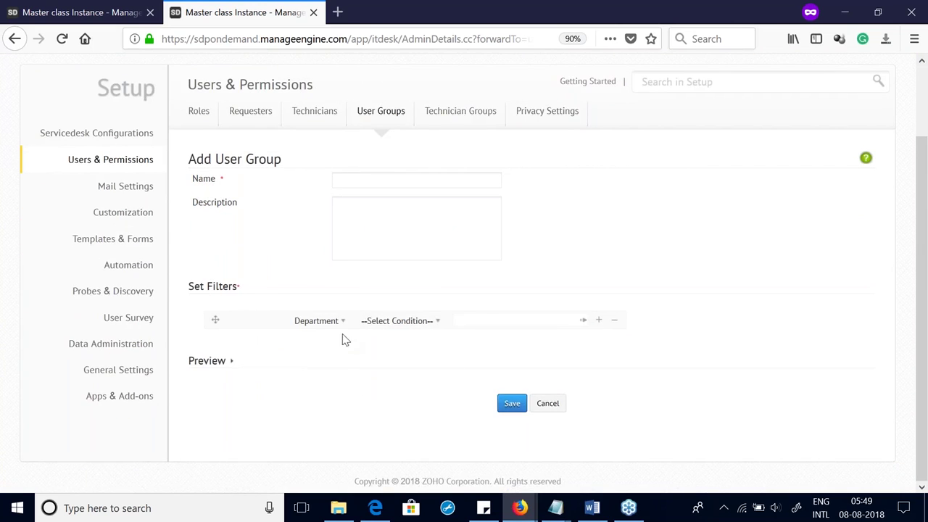
click(392, 321)
click(377, 333)
click(493, 322)
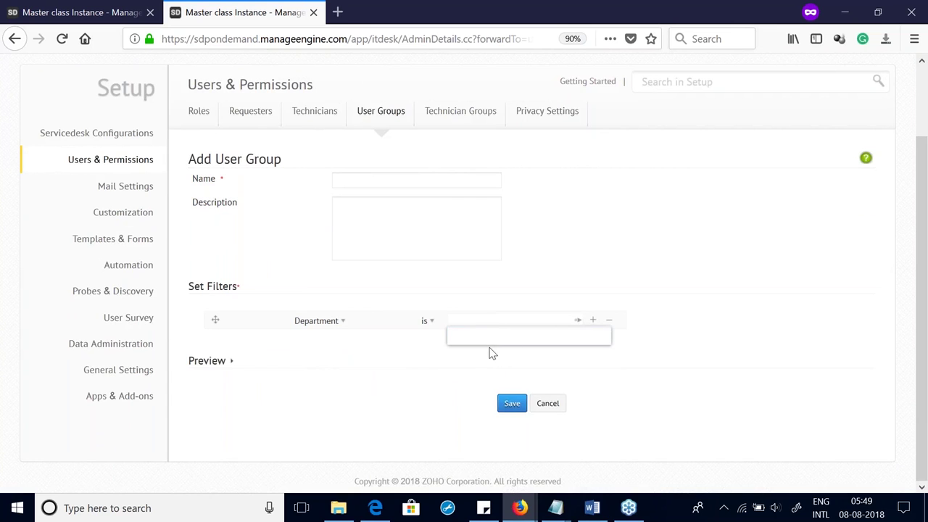
key(Return)
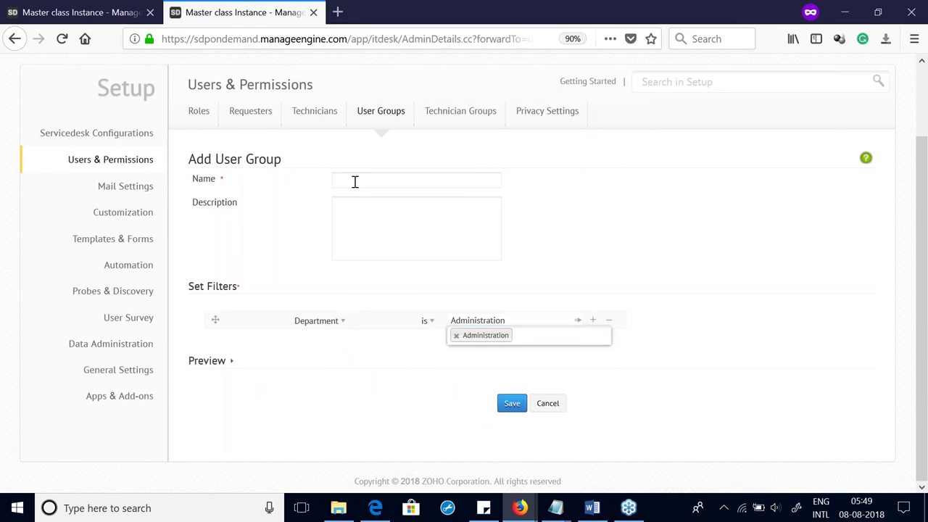
Step: Name the group 'Admin' and save it
click(354, 182)
text(a)
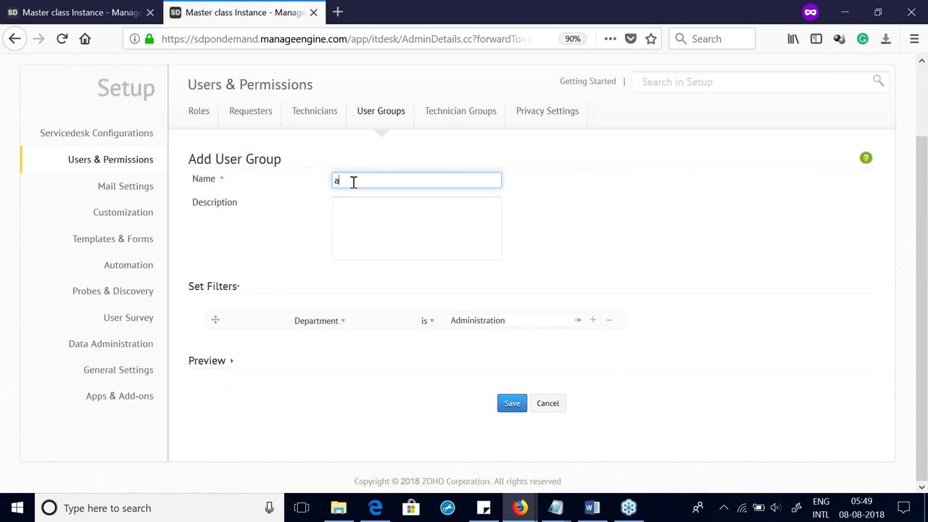
text(dmin)
key(Home)
key(Delete)
text(A)
click(510, 410)
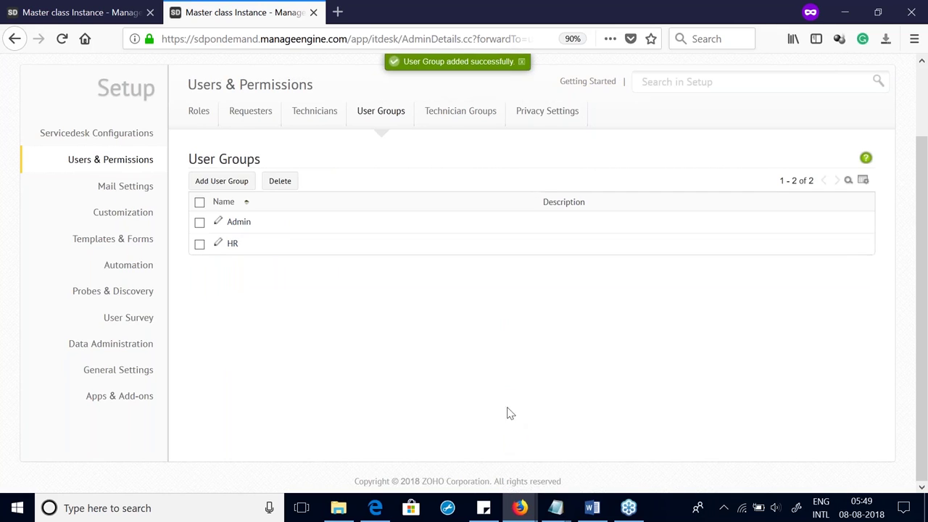
Step: Return to the Mail fetching template and tick Show to Requester
click(38, 8)
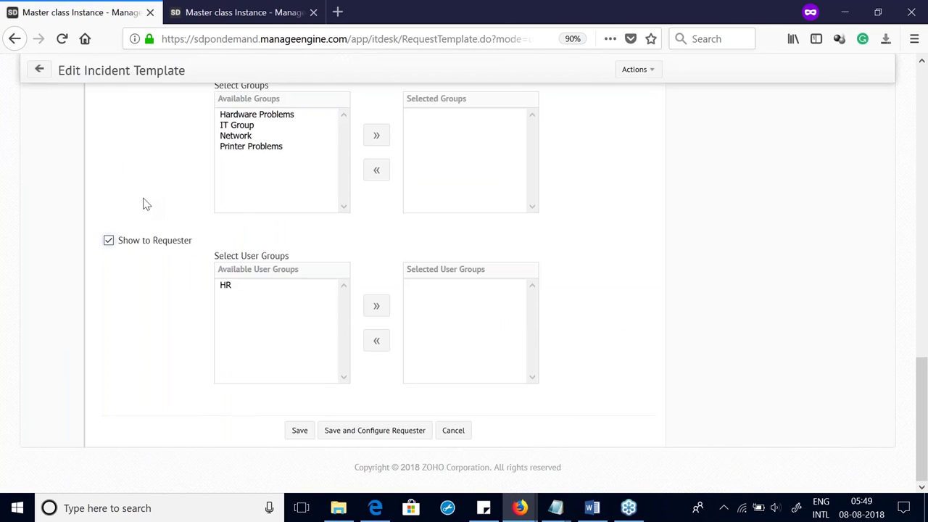
scroll(145, 204, up, 10)
click(40, 167)
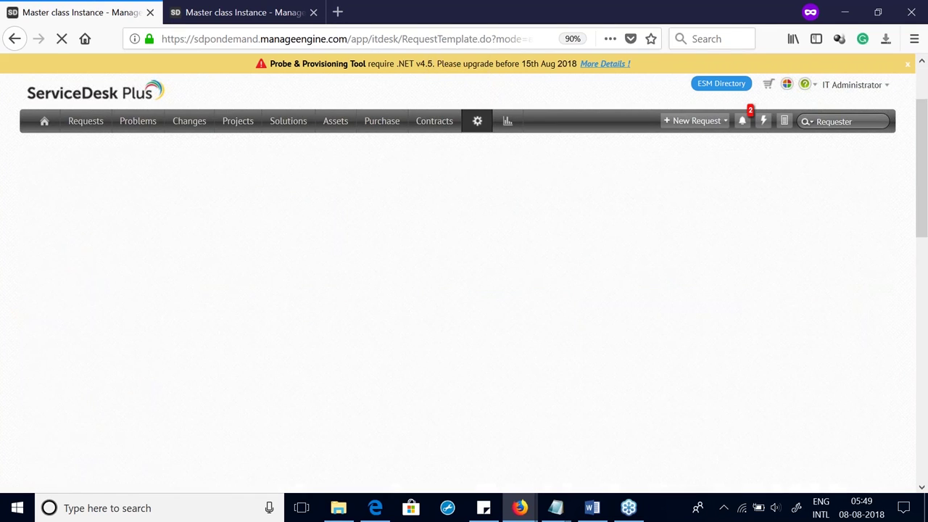
scroll(103, 402, down, 10)
click(108, 390)
scroll(181, 370, down, 3)
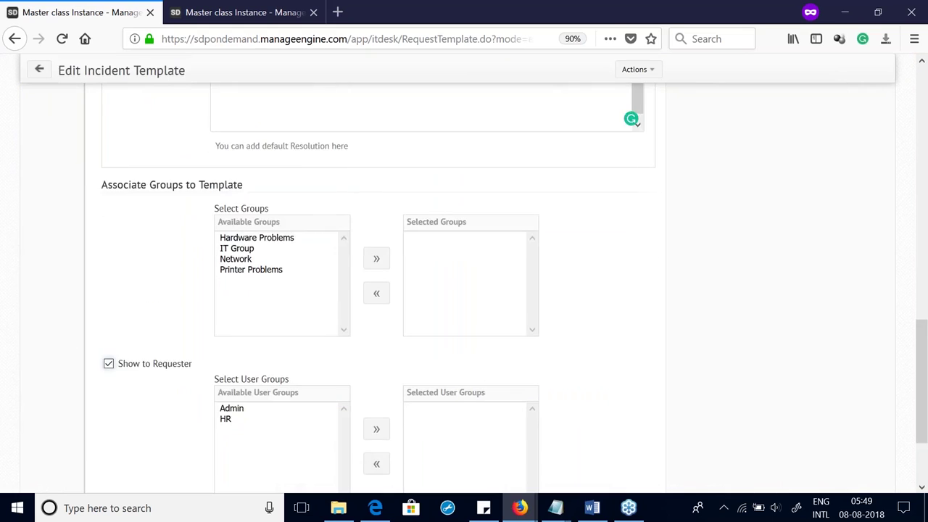
Step: Move the Admin and HR groups into Selected User Groups and save the template
click(233, 288)
click(233, 296)
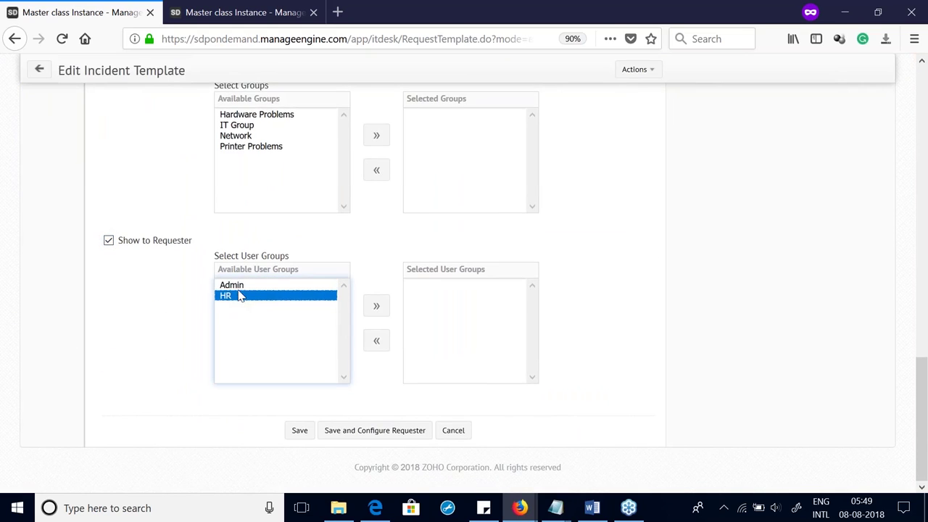
click(240, 288)
click(376, 305)
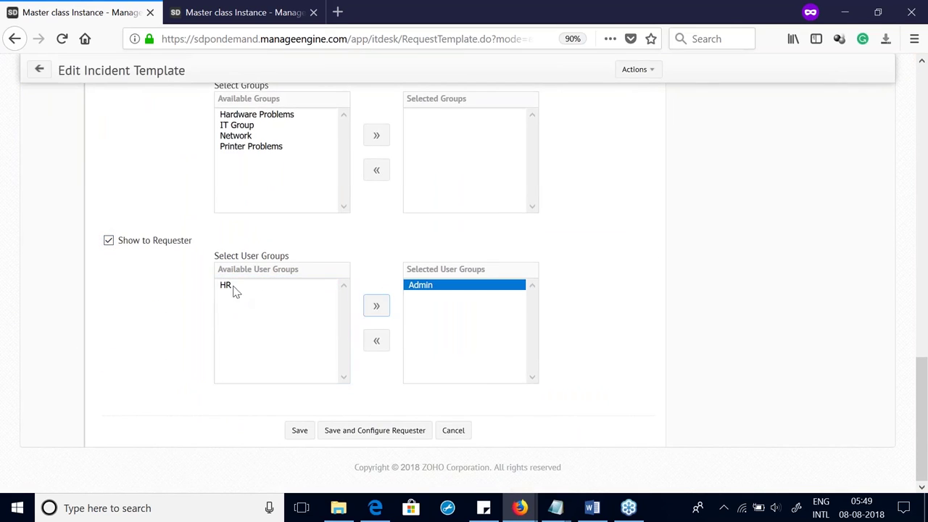
click(273, 288)
click(377, 306)
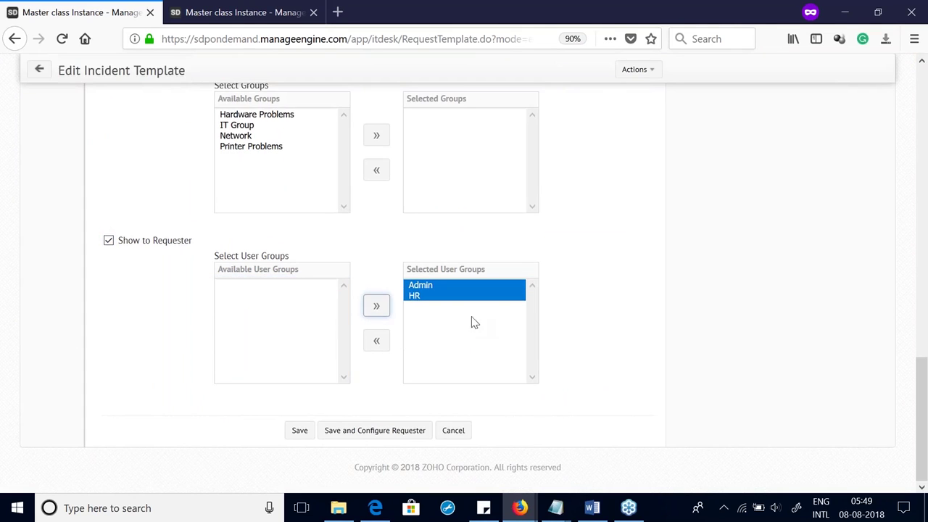
click(298, 431)
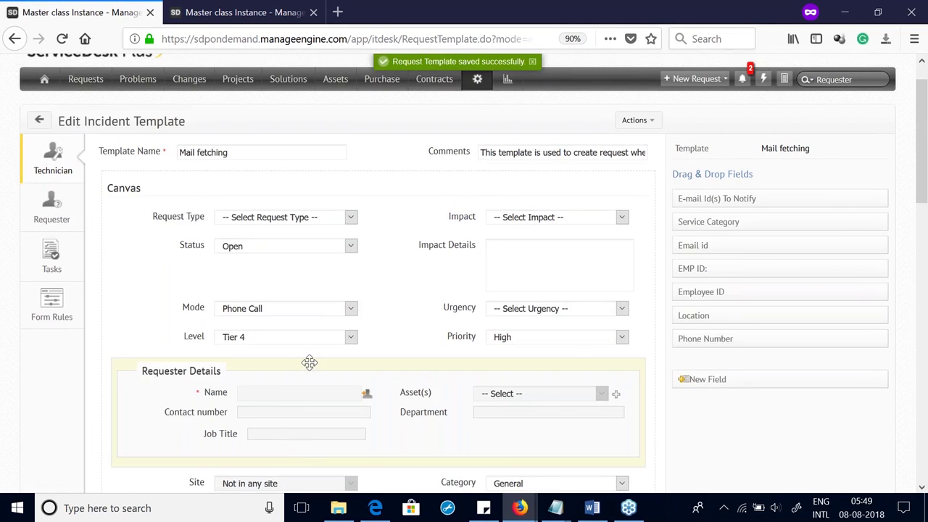
Step: Place the Location field on the Mail fetching form, mark it mandatory, and save the template
scroll(406, 342, down, 10)
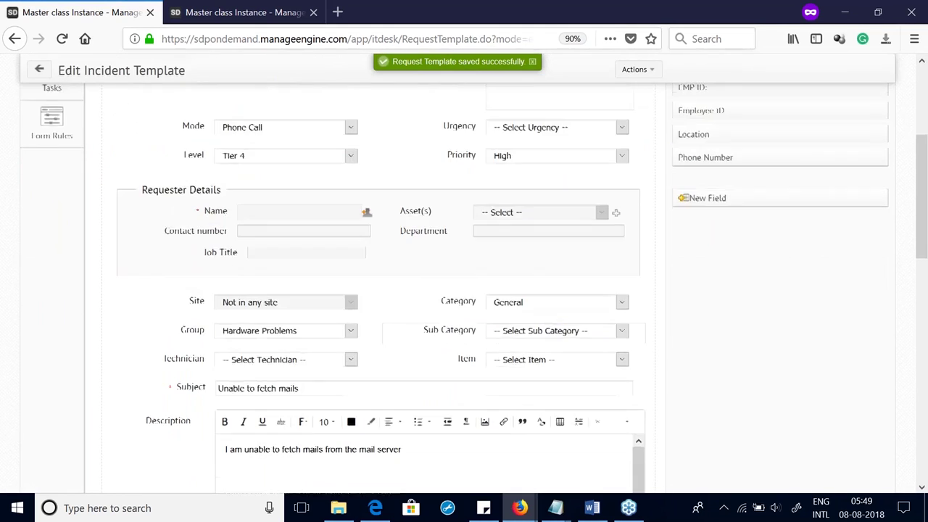
scroll(614, 370, up, 10)
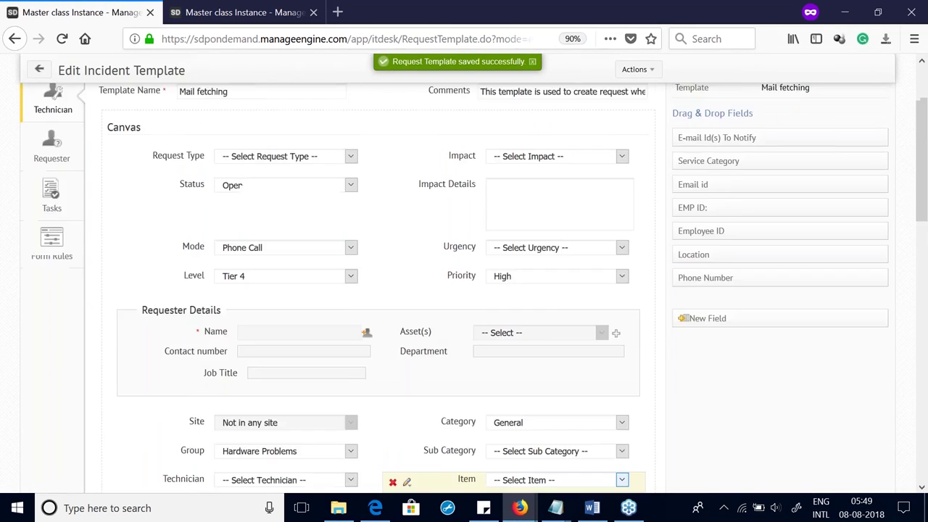
drag(723, 317, 213, 392)
scroll(406, 404, down, 5)
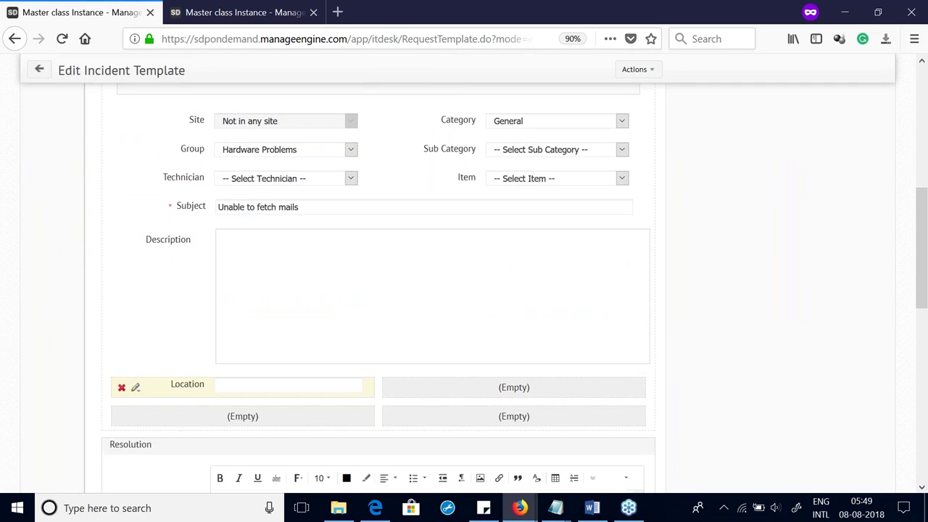
click(135, 384)
click(149, 405)
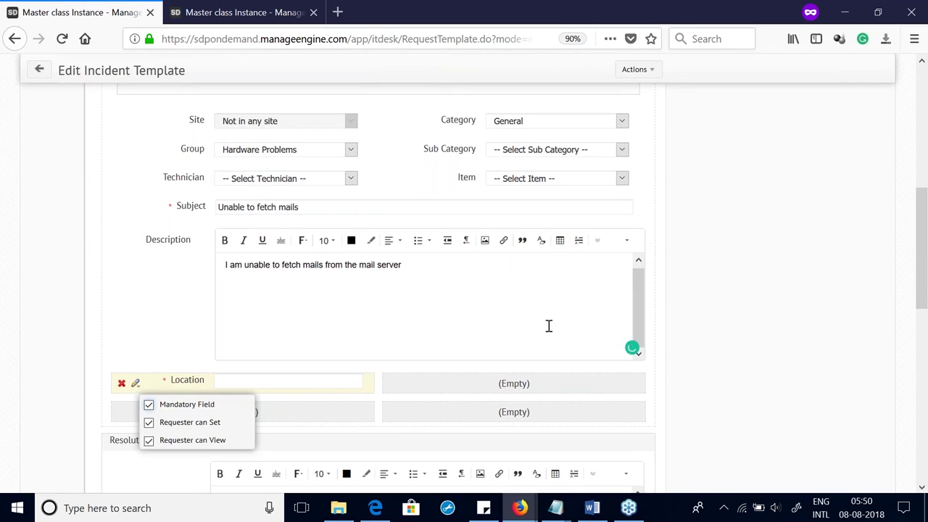
scroll(707, 366, down, 10)
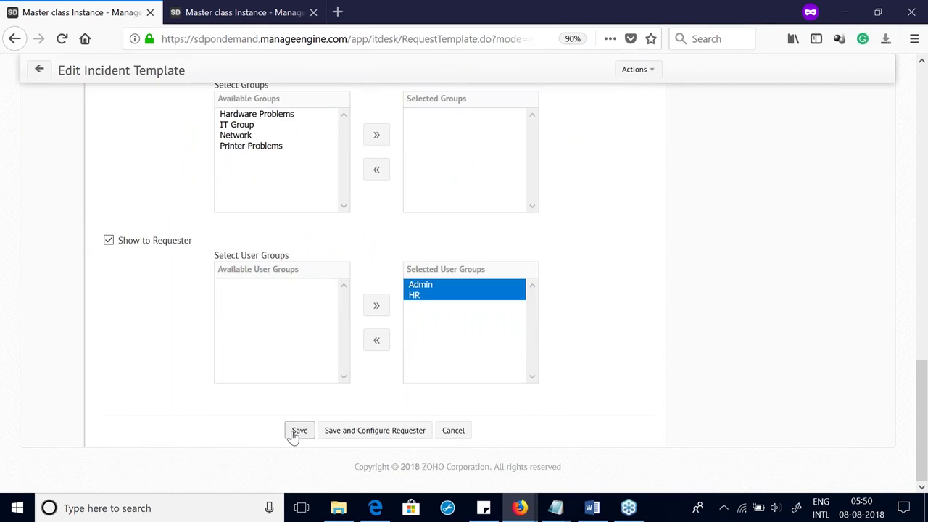
click(297, 431)
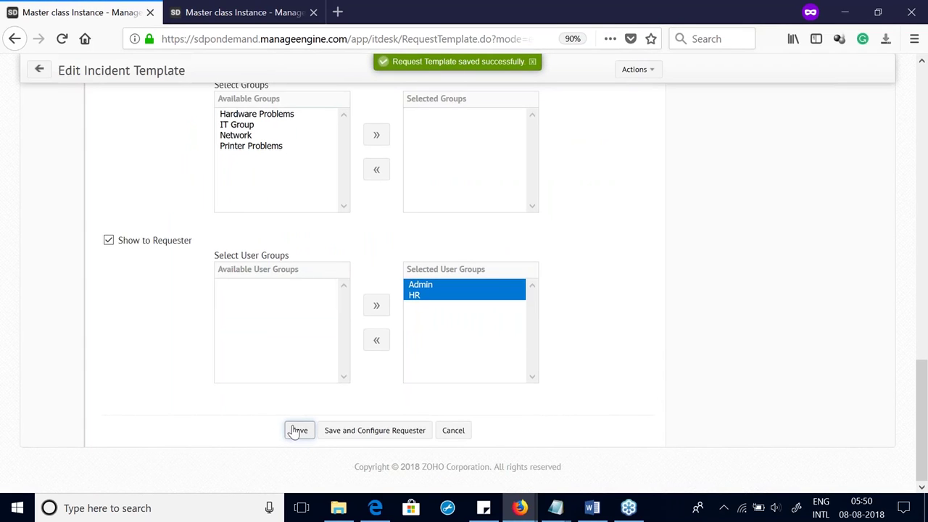
scroll(290, 428, up, 10)
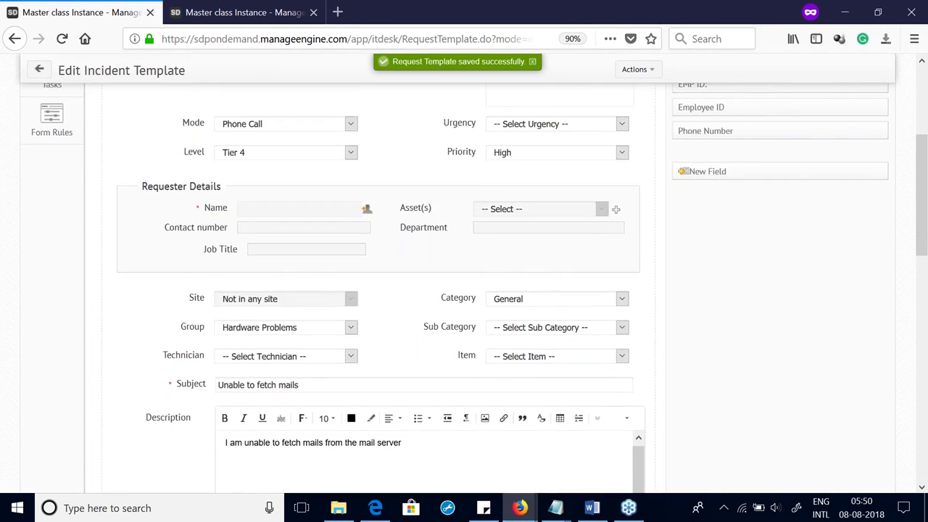
scroll(40, 166, up, 5)
click(40, 163)
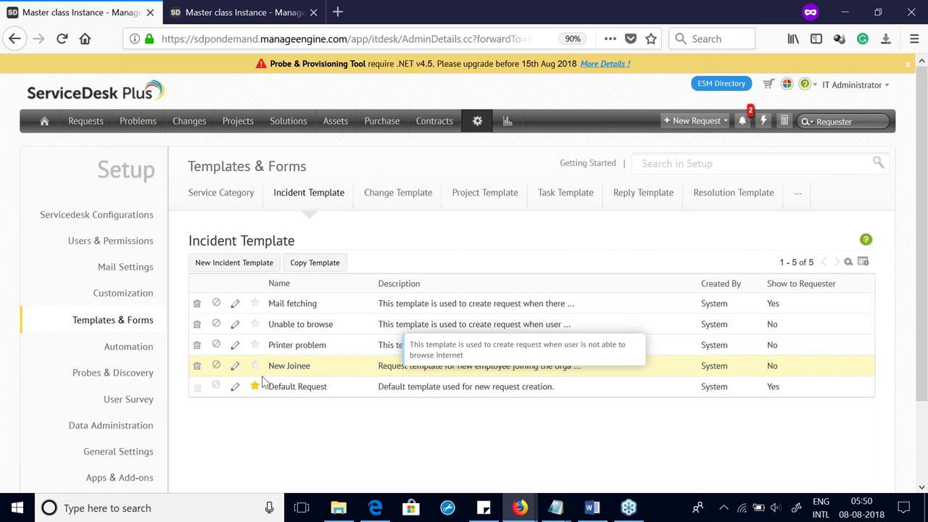
Step: Reopen the Mail fetching template and view its Tasks section, which has no tasks yet
click(233, 309)
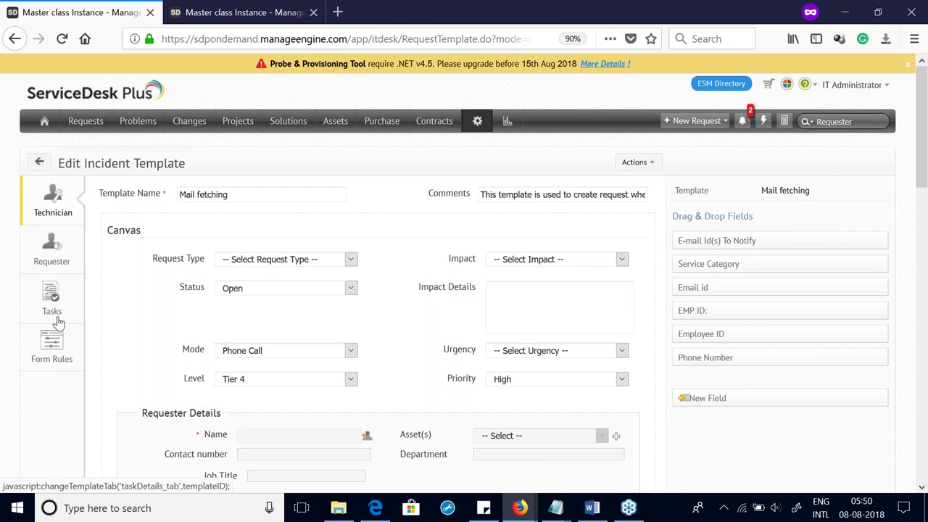
click(59, 322)
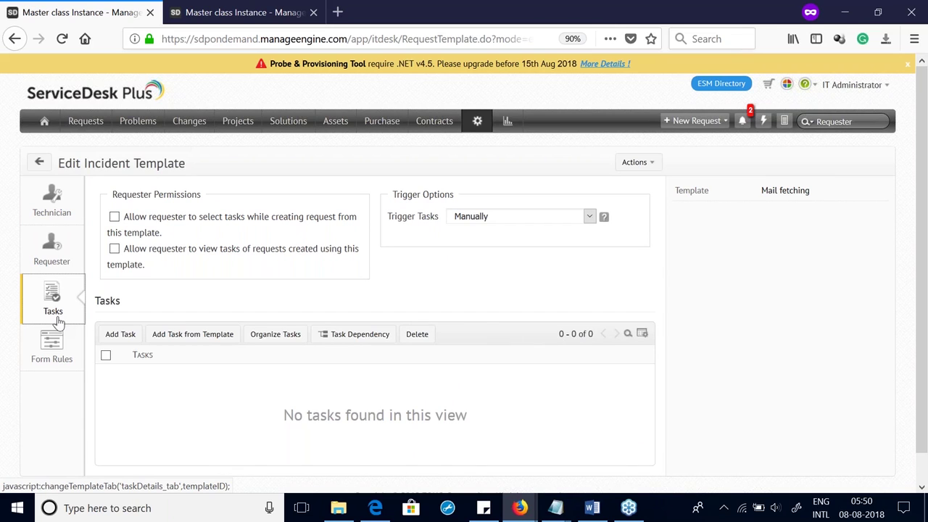
Step: Begin a new template task with its Group set to IT Group and try saving it
click(121, 334)
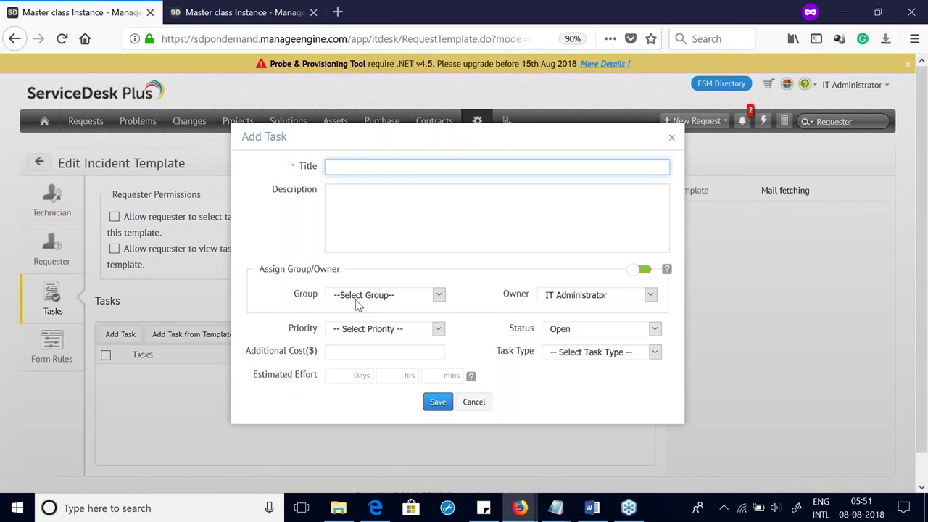
click(357, 299)
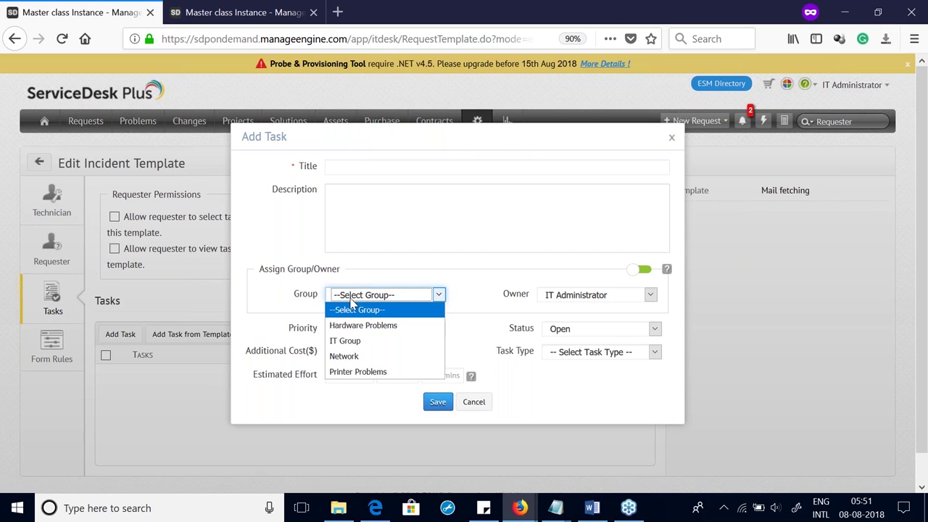
click(357, 340)
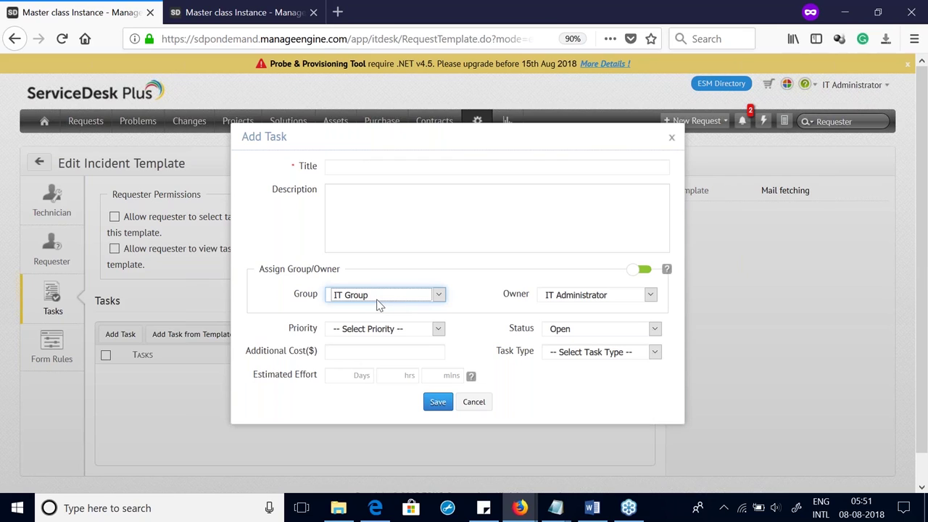
click(438, 401)
scroll(438, 402, down, 1)
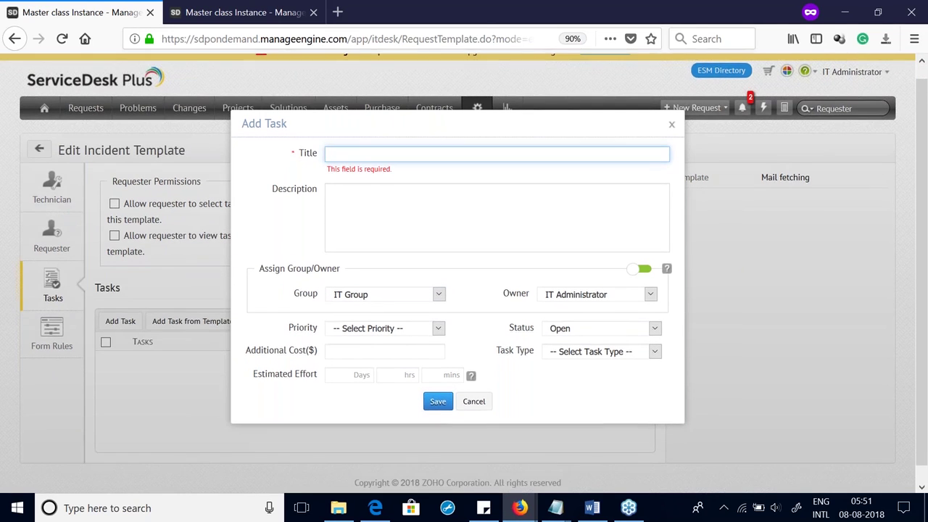
click(218, 7)
Step: Compare the technician groups list against the new task's group choices
scroll(435, 158, up, 2)
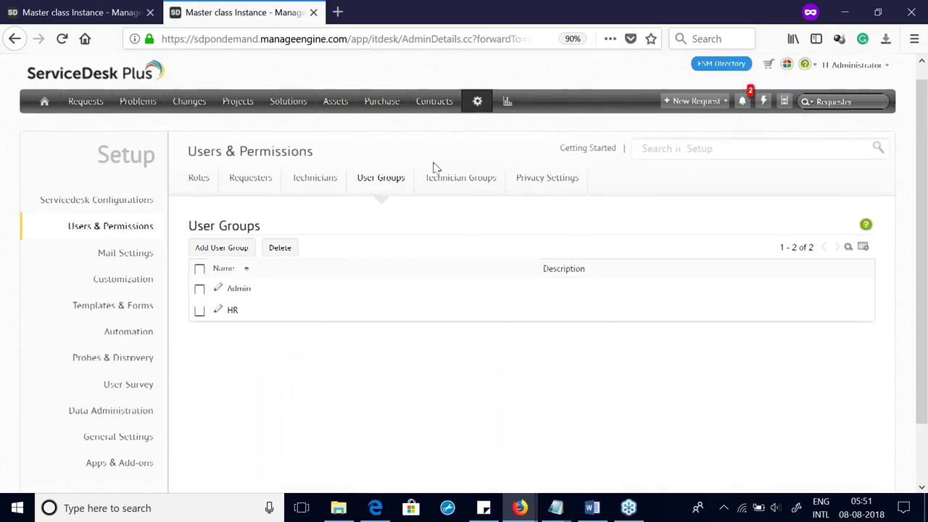
click(447, 199)
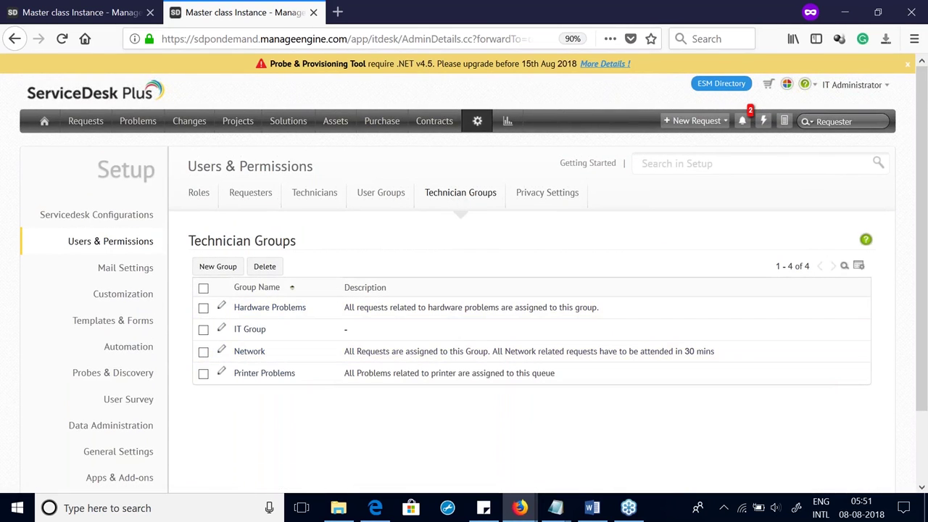
click(87, 12)
click(386, 284)
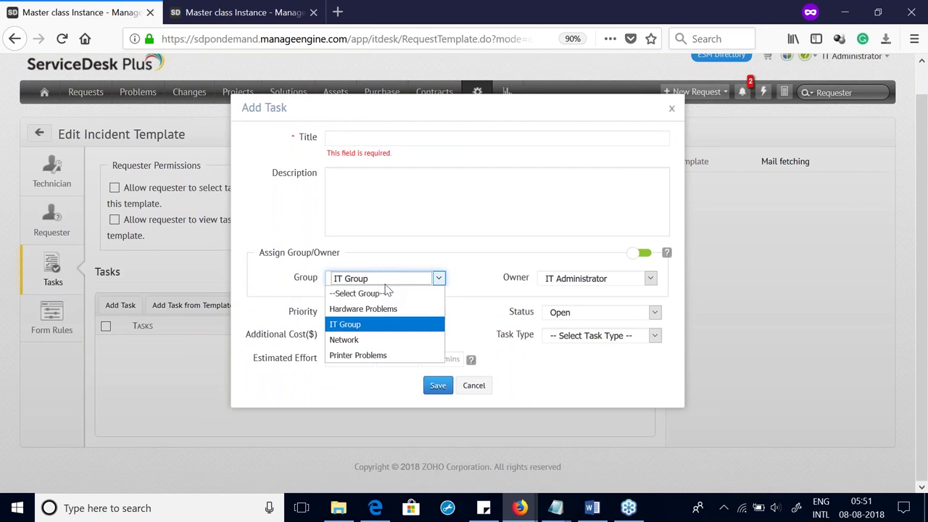
click(262, 22)
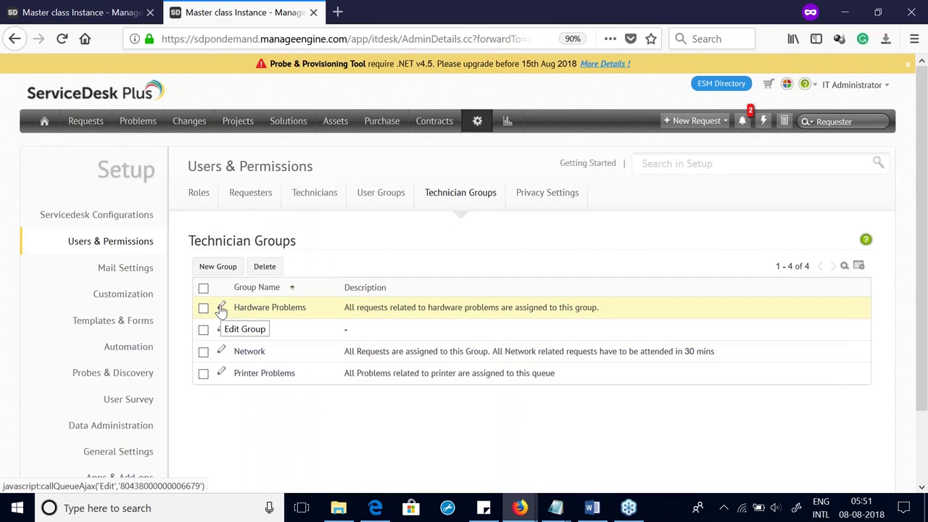
Step: Add IT Administrator to the Hardware Problems technician group
click(221, 310)
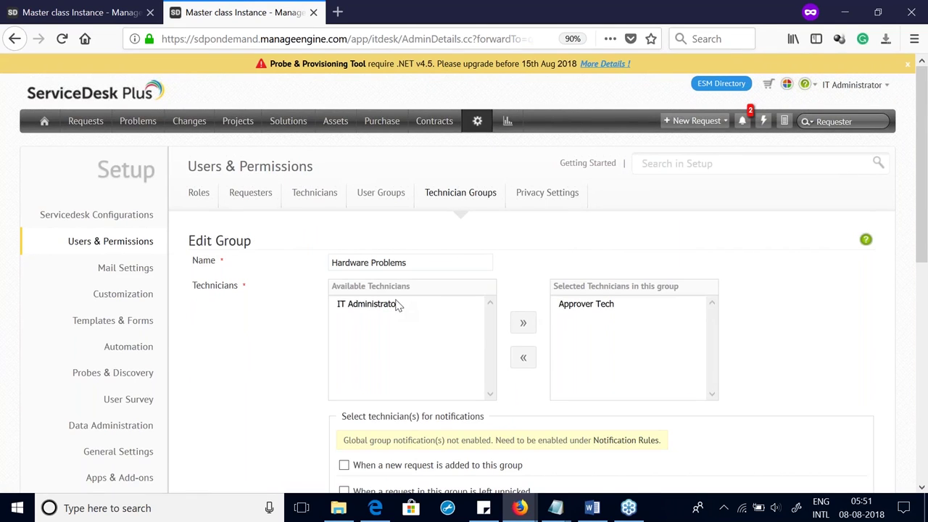
click(394, 304)
click(523, 326)
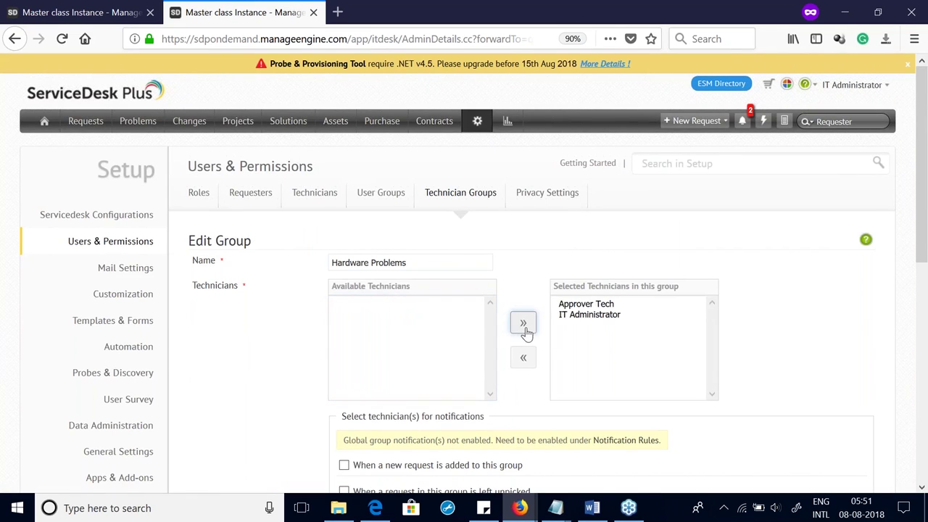
scroll(527, 330, down, 5)
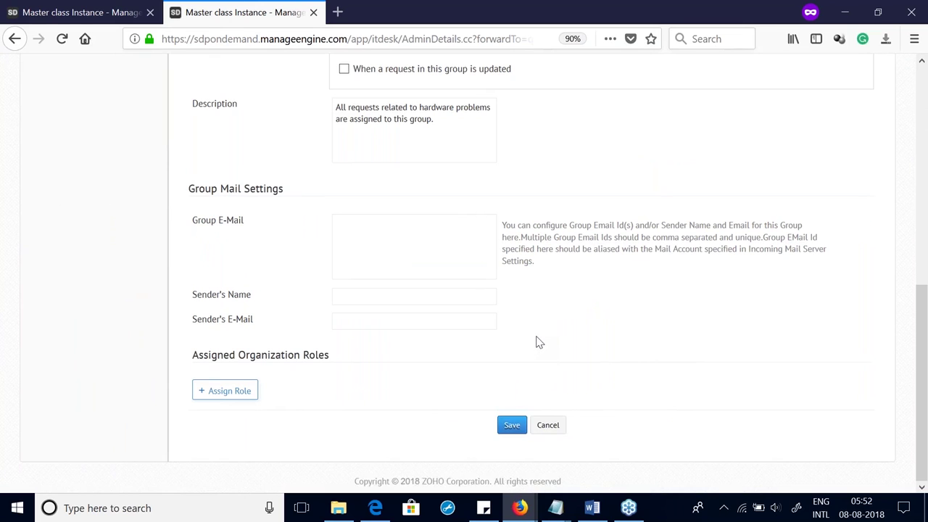
scroll(539, 342, up, 5)
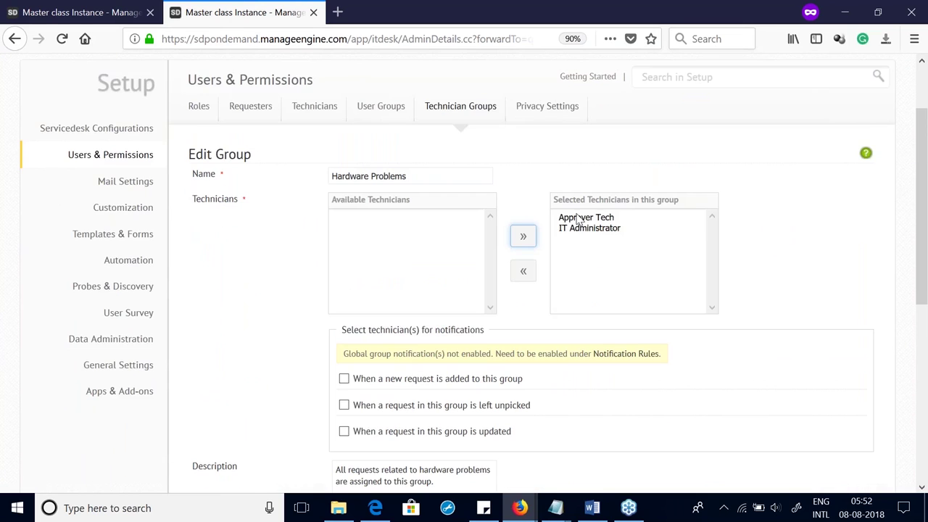
scroll(614, 387, down, 5)
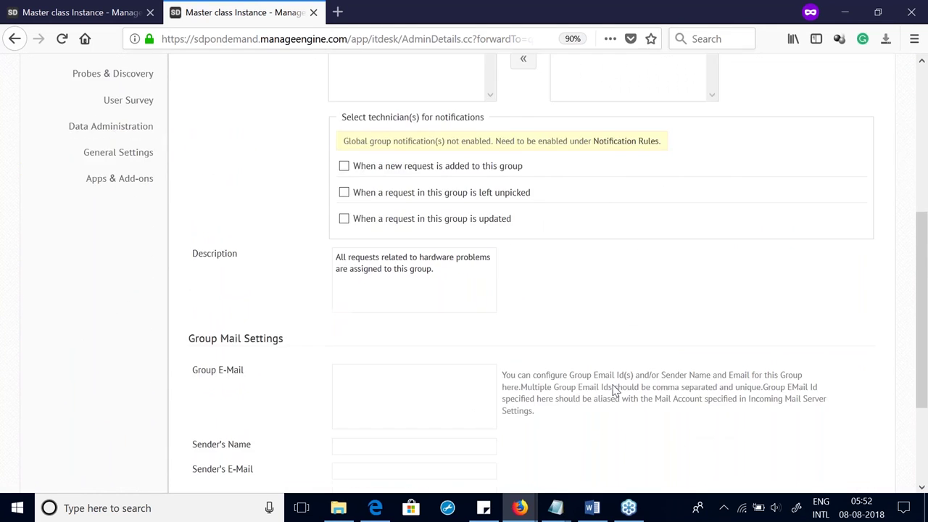
scroll(517, 245, up, 5)
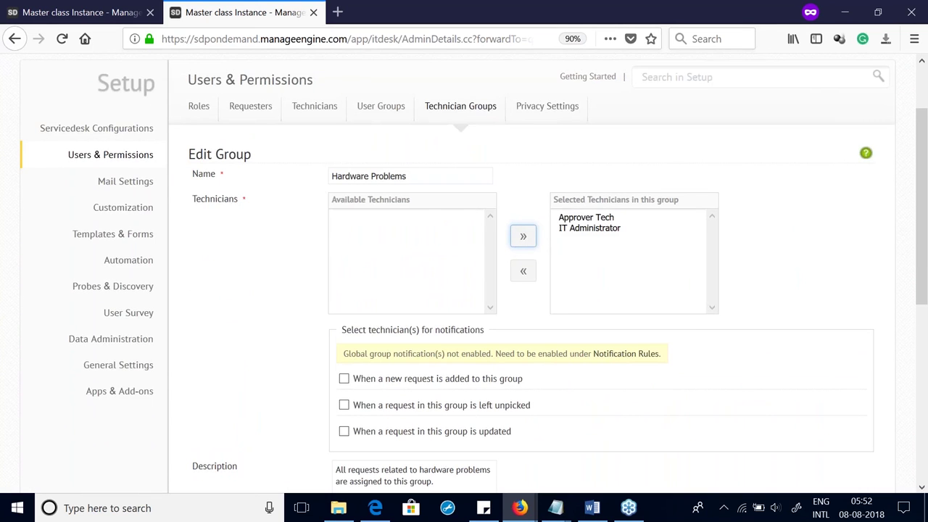
click(47, 9)
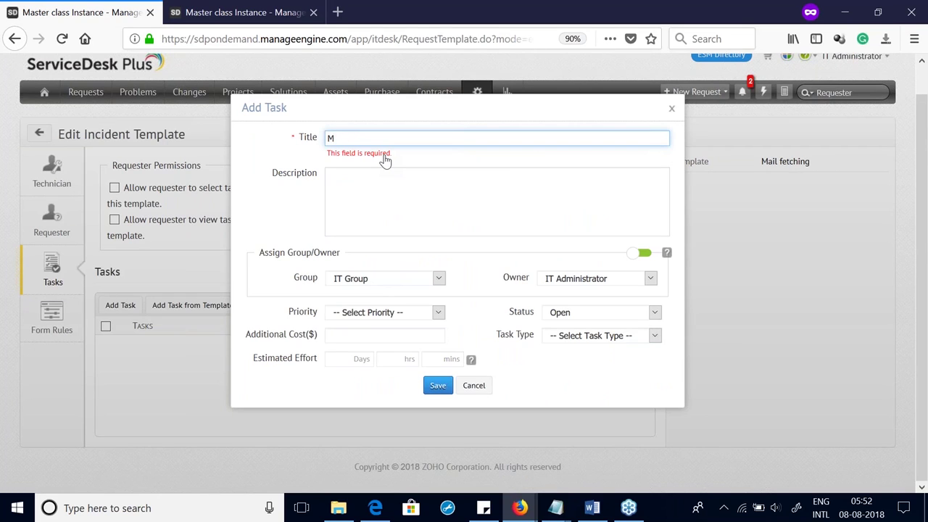
Step: Title the task 'Restart the MAil account', copy the title into Description, and save it
text(Restart the MAil account)
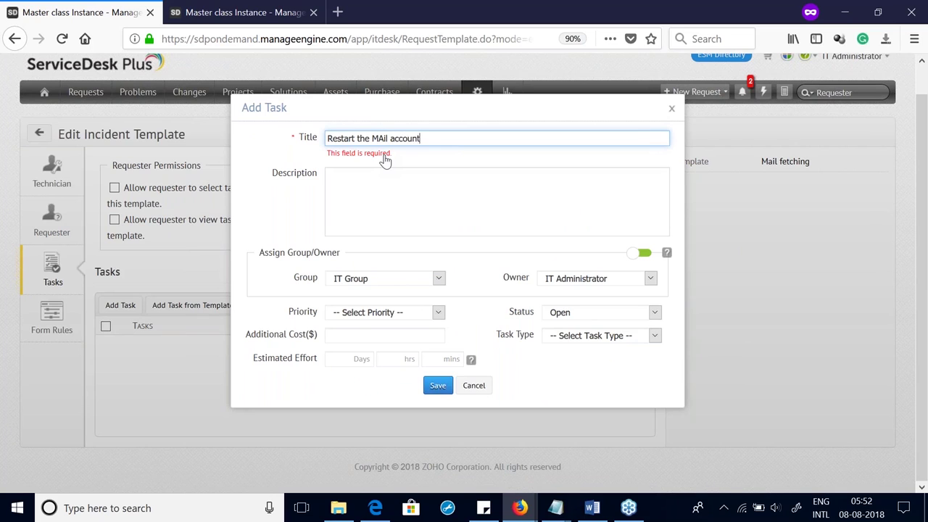
key(ctrl+a)
key(ctrl+c)
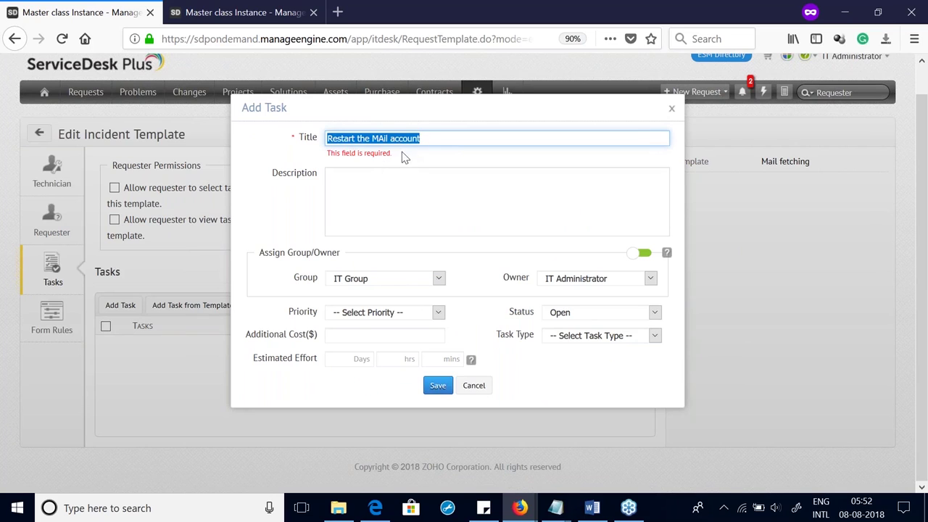
click(400, 176)
key(ctrl+v)
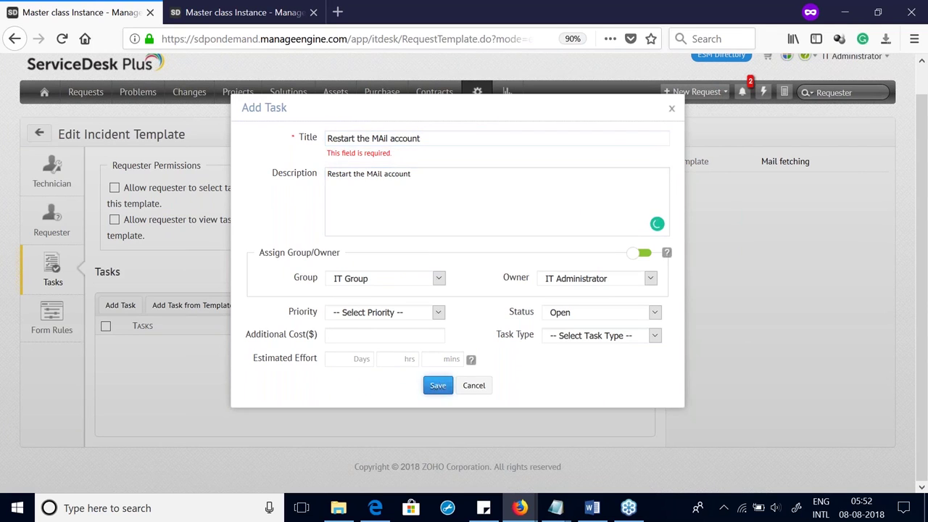
click(437, 385)
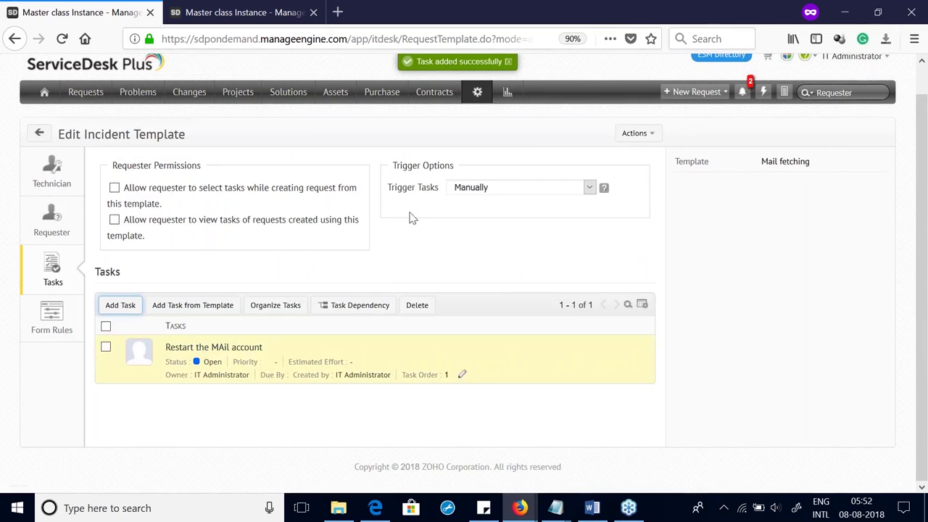
Step: Trigger tasks on creation of incident requests and let requesters select and view tasks
click(493, 190)
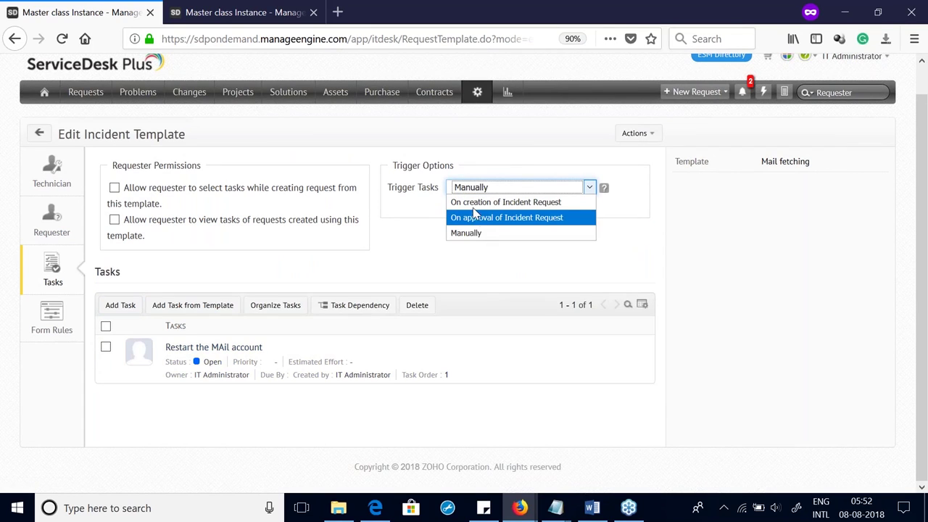
click(473, 207)
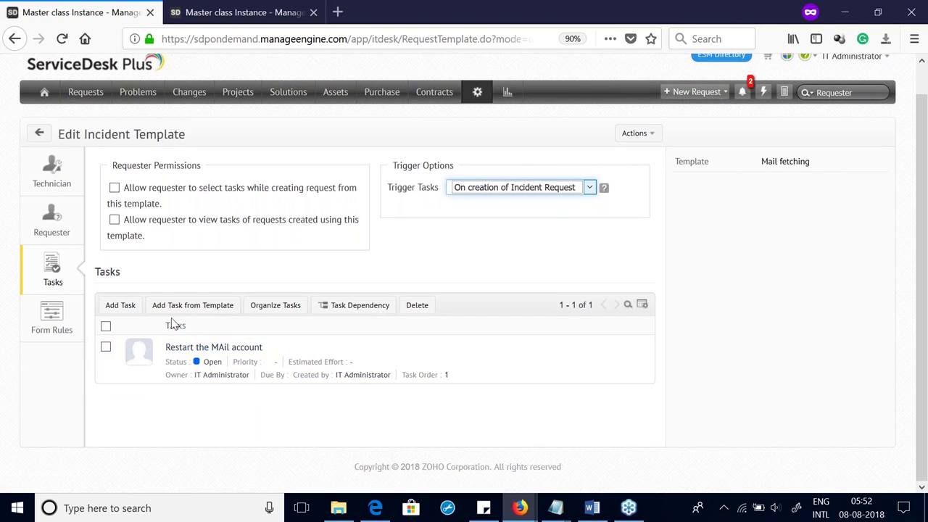
click(113, 189)
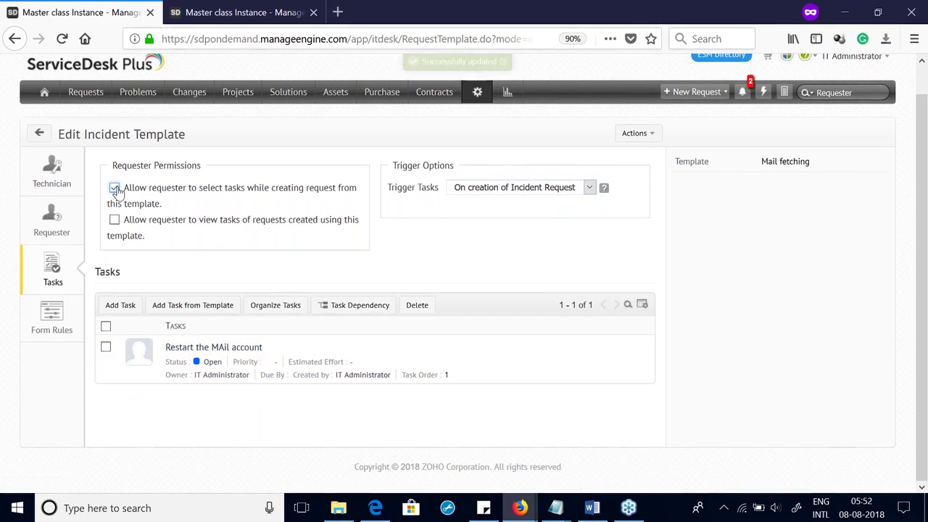
mouse_move(184, 358)
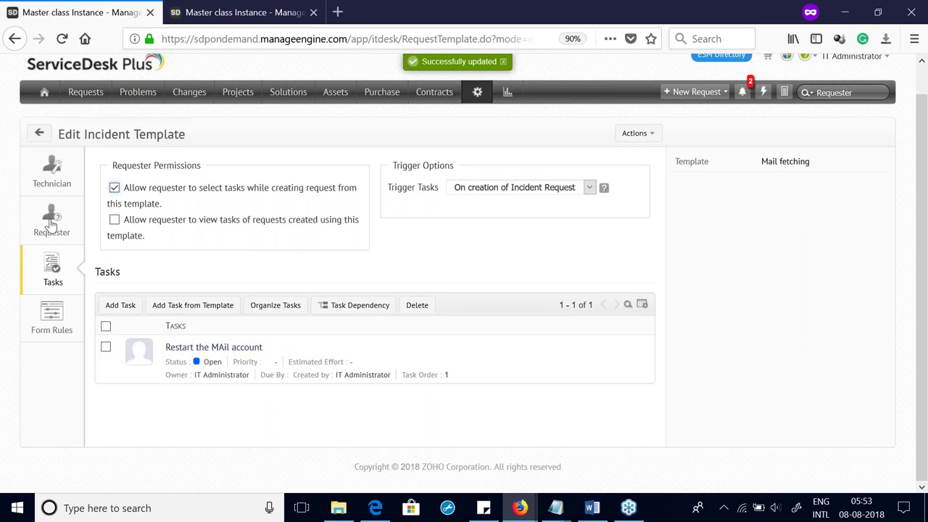
click(115, 223)
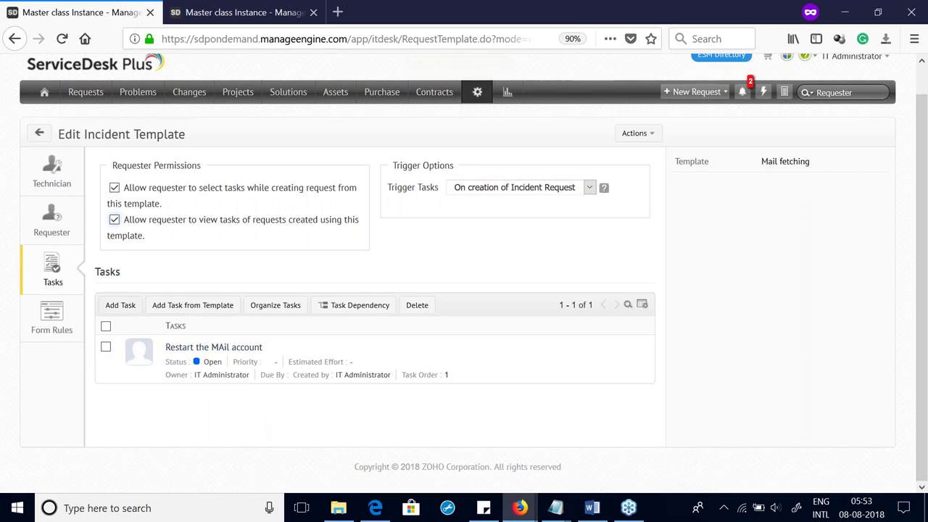
Step: Create a new form rule named 'Hide all category except MAil fetching' under the template's Form Rules
click(58, 318)
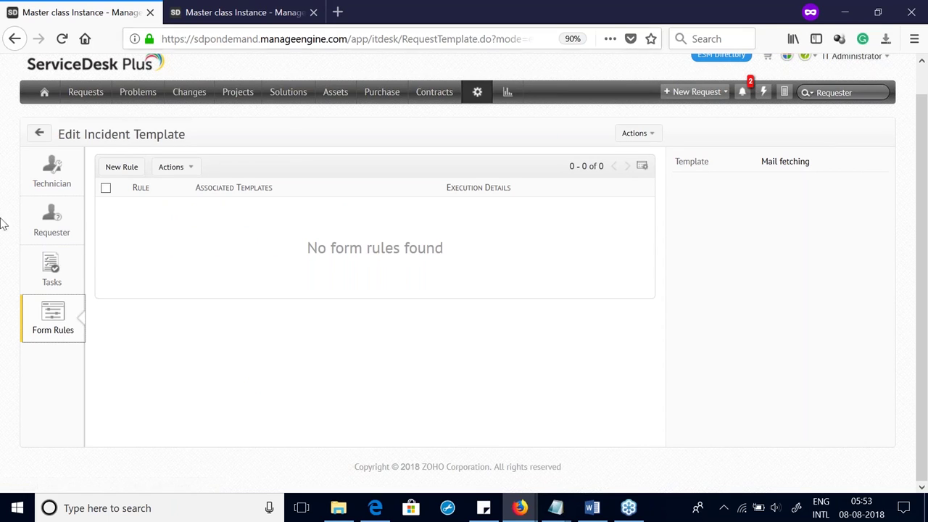
click(138, 171)
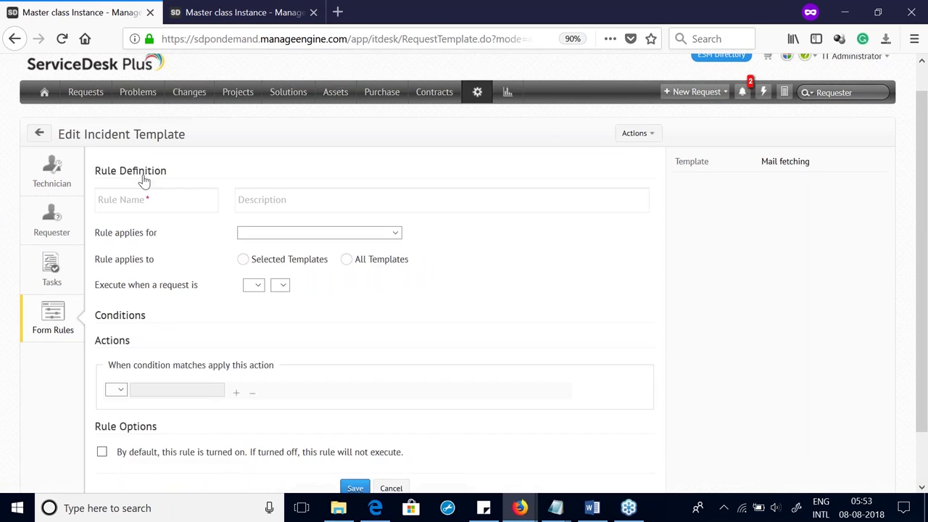
click(152, 203)
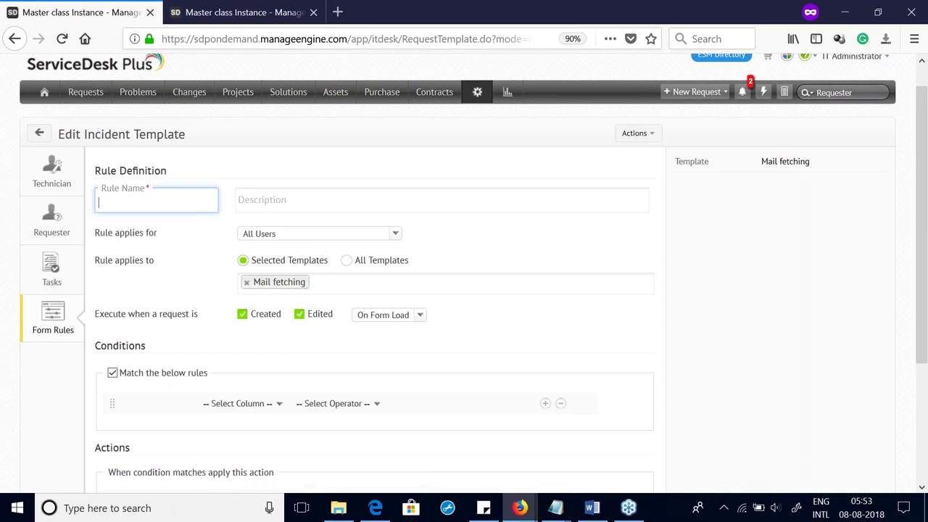
text(Hide all cateo)
key(BackSpace)
key(BackSpace)
text(egory except)
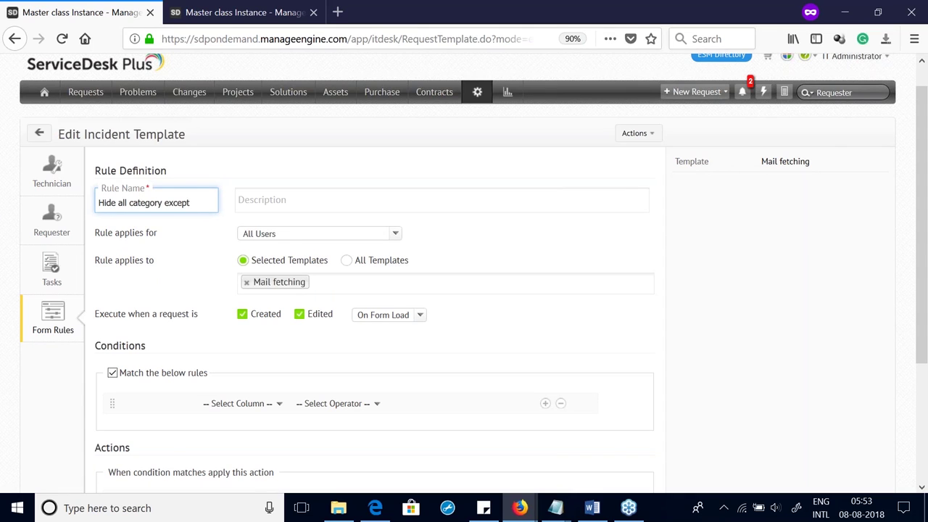
text( MAil fetching)
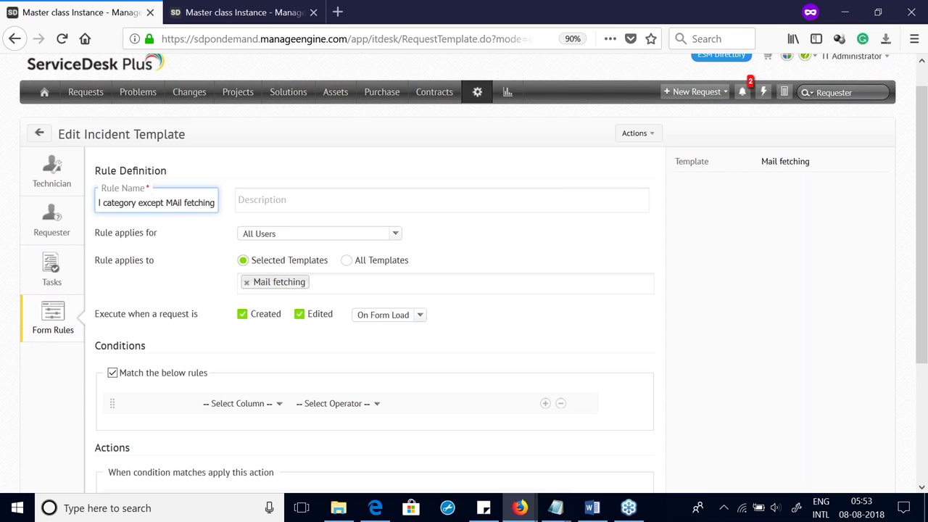
scroll(298, 250, down, 1)
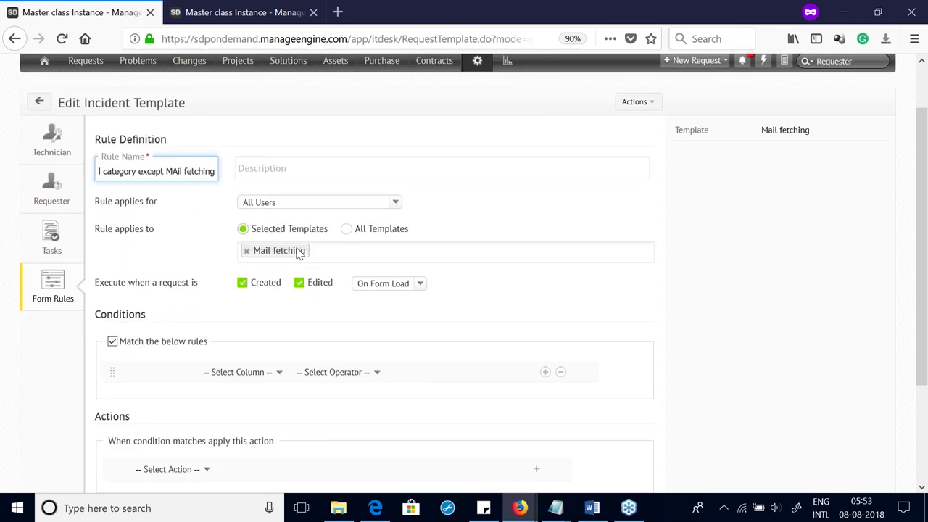
scroll(298, 251, down, 2)
scroll(294, 251, up, 3)
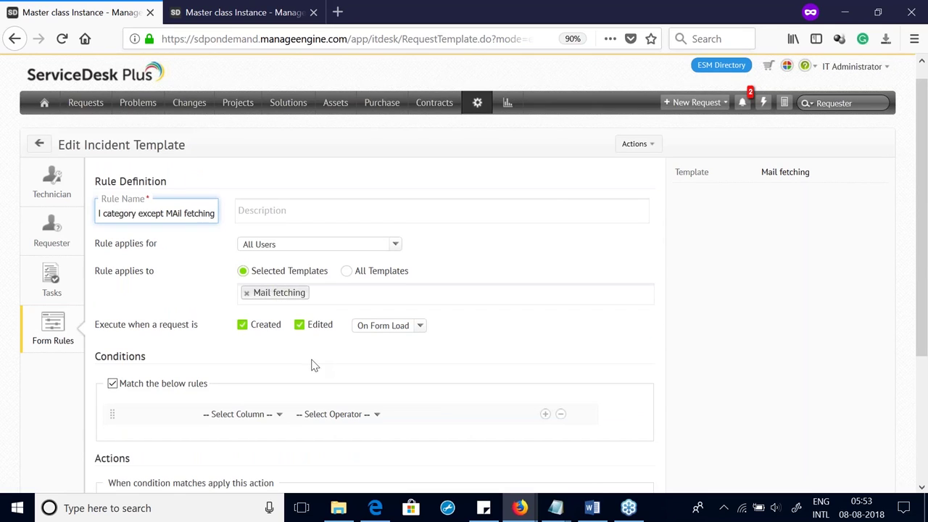
scroll(312, 366, down, 5)
Step: Make the rule run on form load with no condition, removing options from the Category field
click(385, 148)
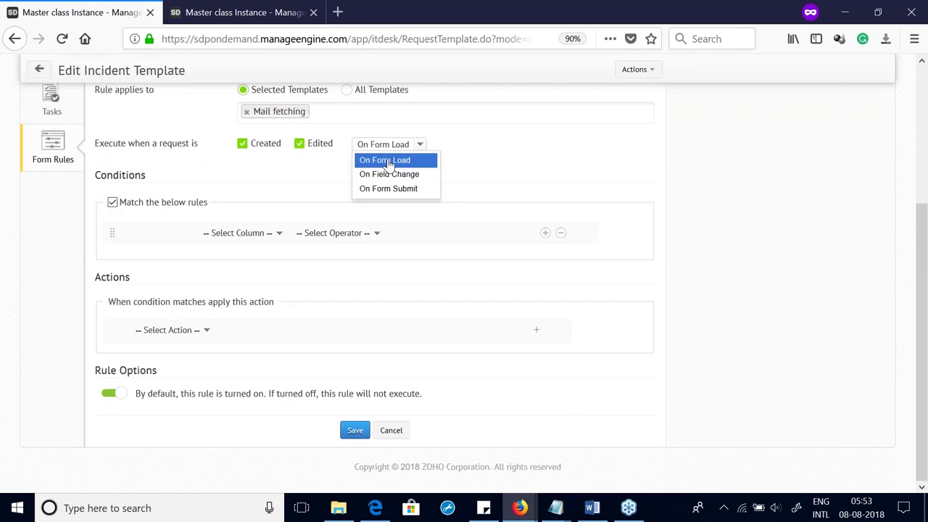
click(389, 161)
click(229, 233)
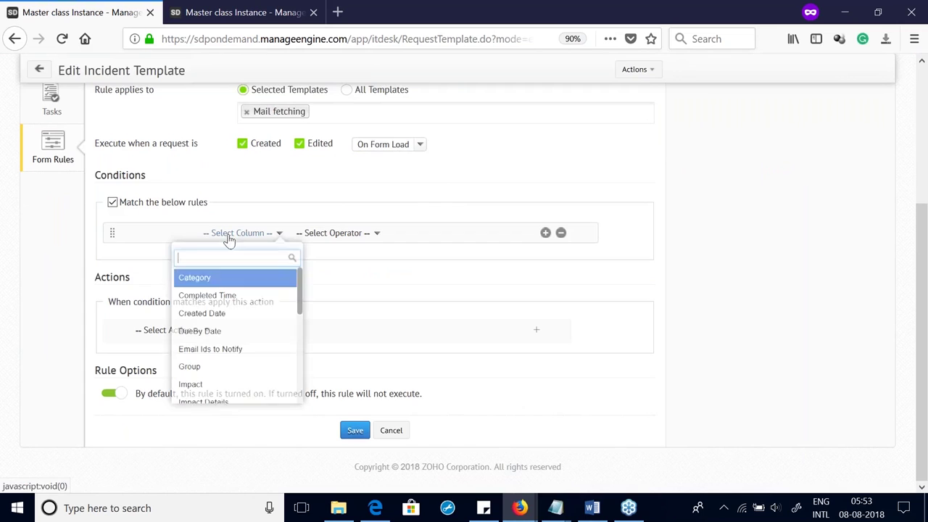
click(114, 204)
click(165, 332)
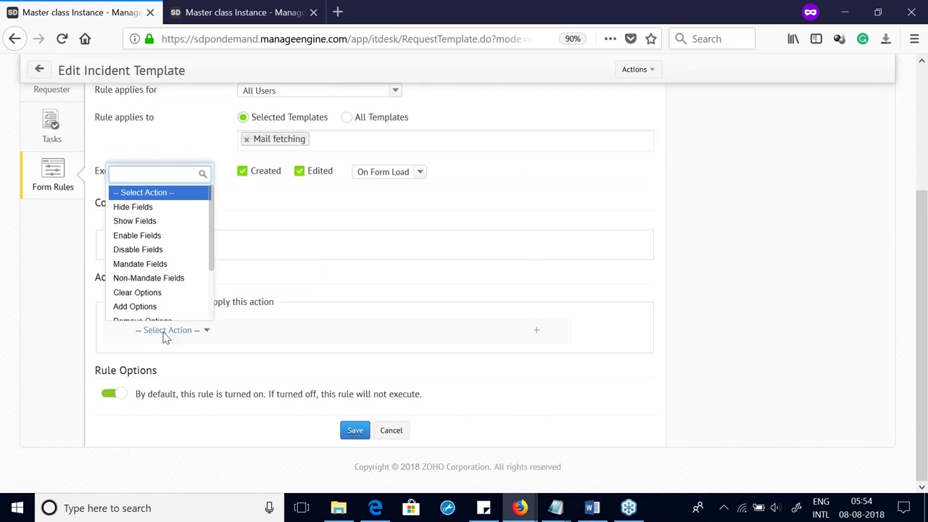
scroll(166, 257, down, 2)
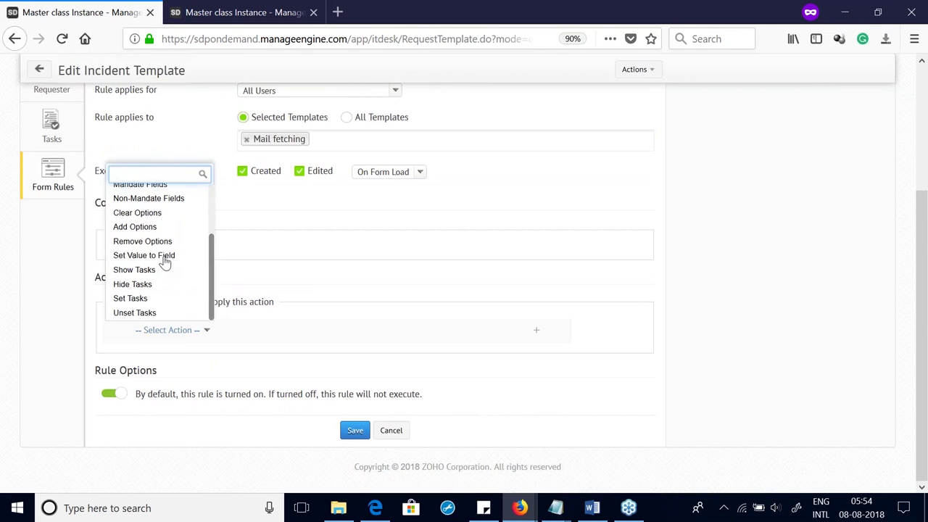
click(161, 242)
click(265, 333)
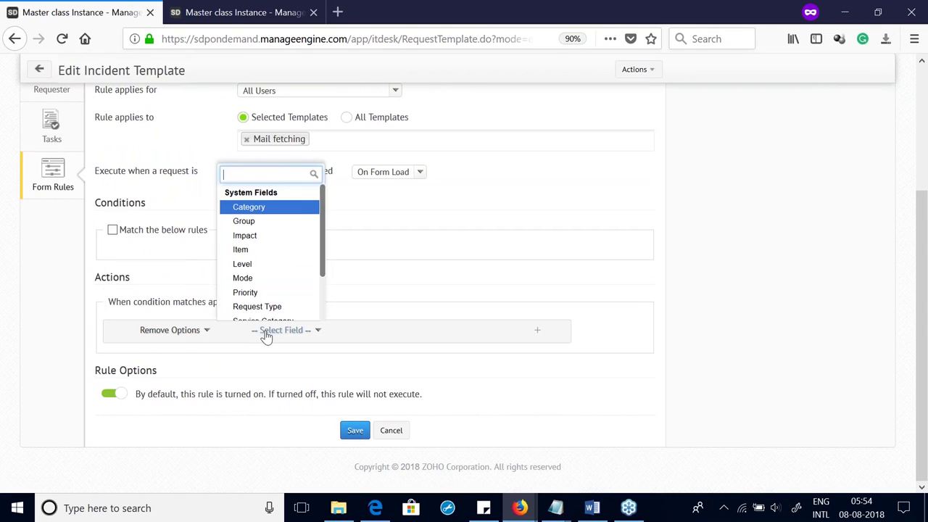
click(266, 209)
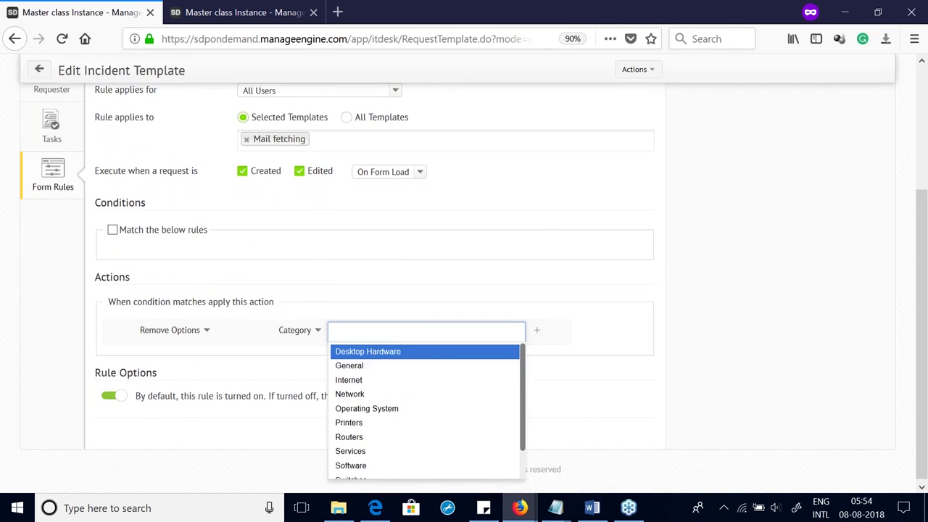
Step: Remove categories Desktop Hardware, General, Telephone, Software, Routers, Operating System, Services, Network, Printers, Switches, User Administration
click(374, 357)
click(374, 360)
click(374, 361)
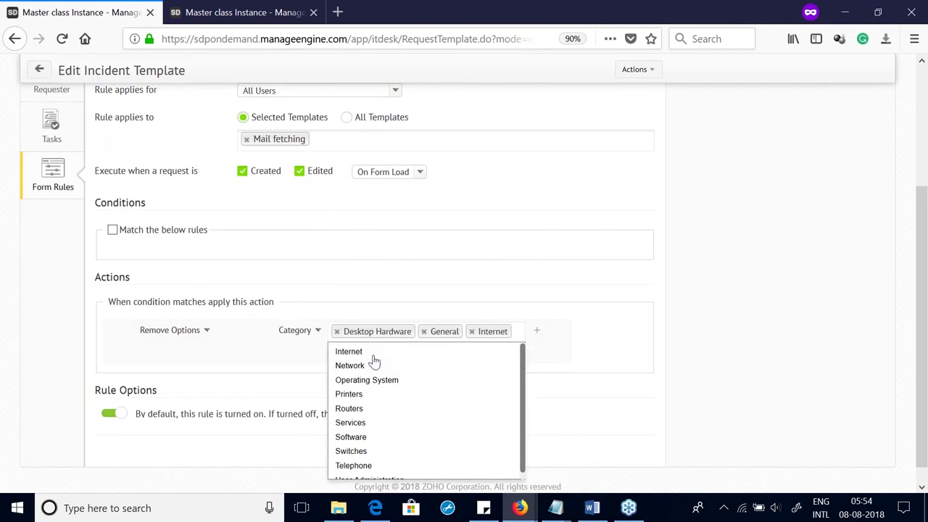
click(369, 354)
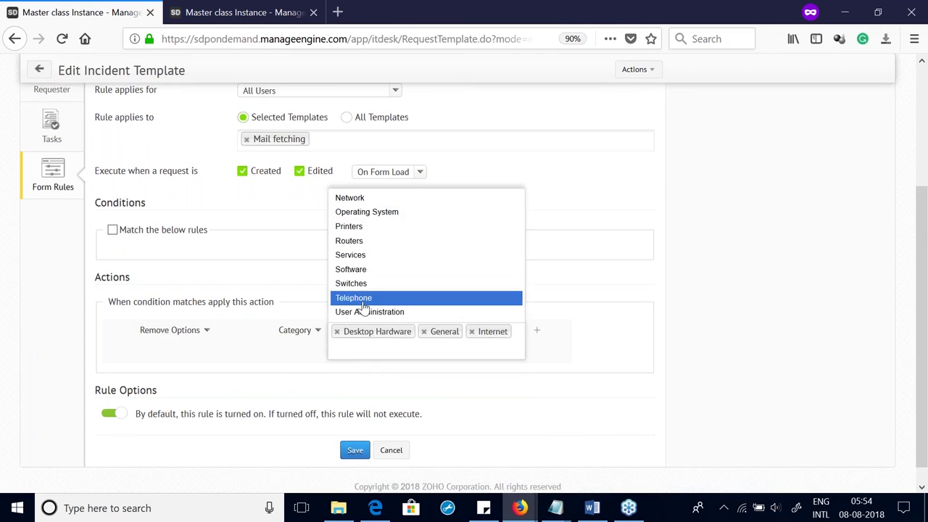
click(365, 298)
click(365, 282)
click(362, 267)
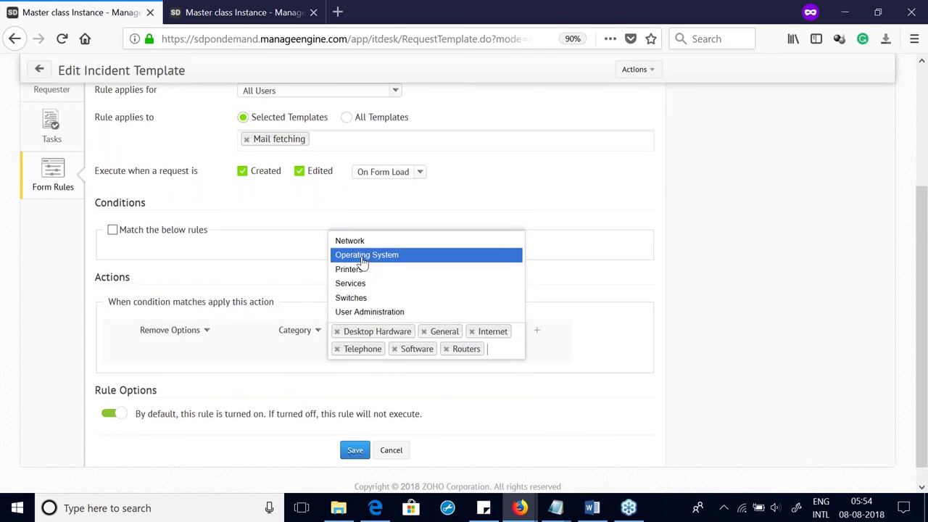
click(362, 256)
click(358, 284)
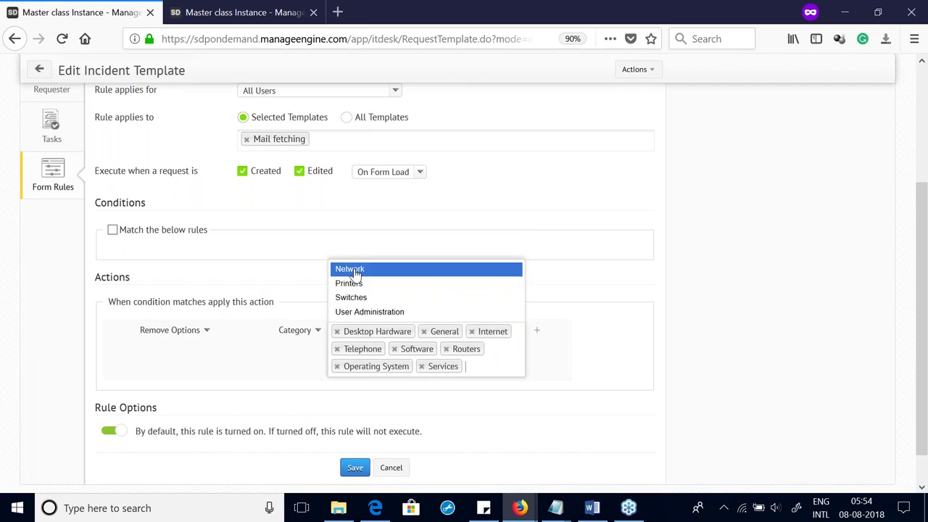
click(356, 269)
click(356, 283)
click(356, 296)
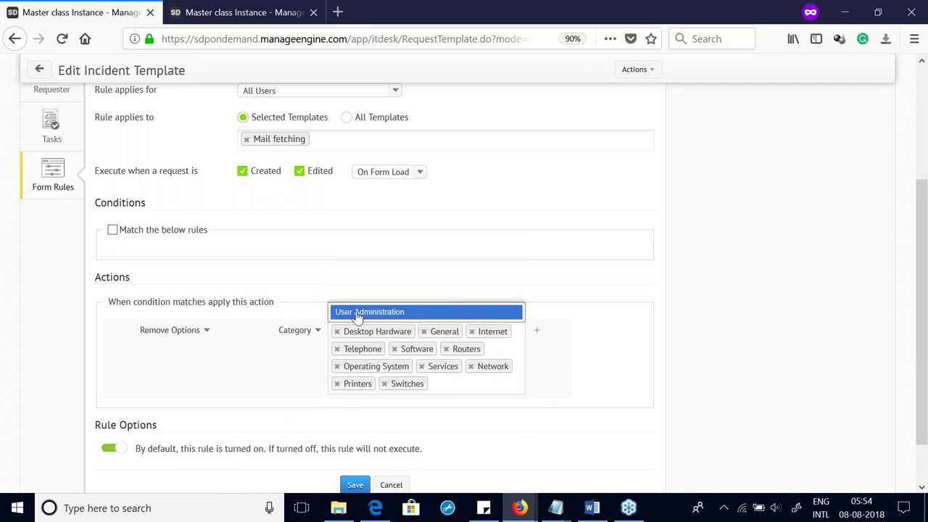
click(355, 311)
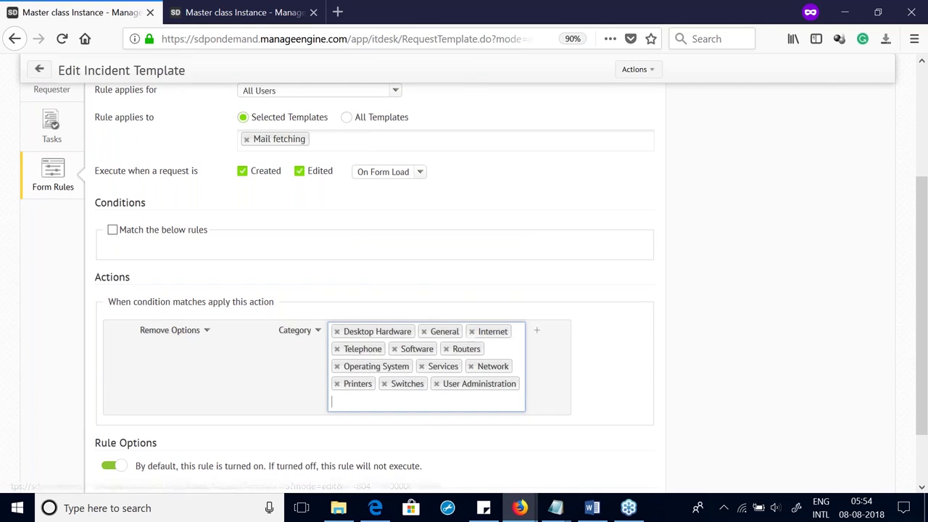
click(471, 331)
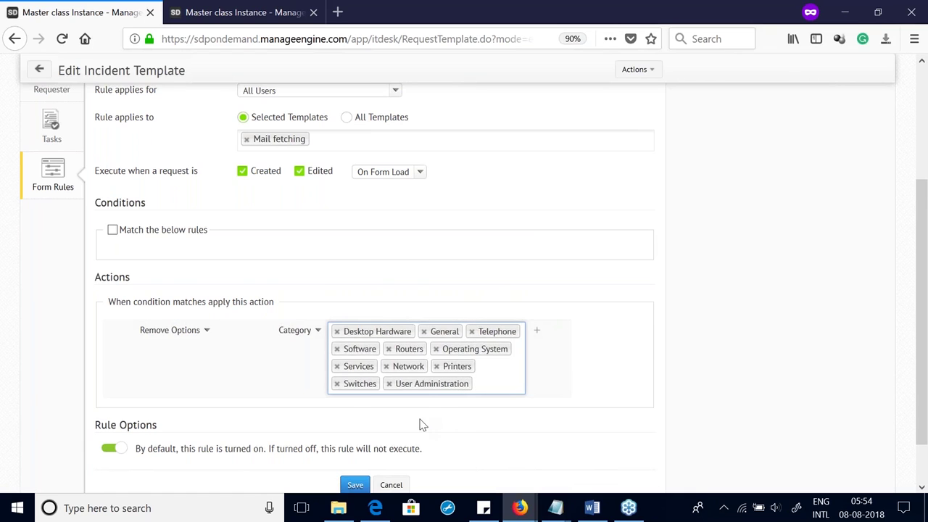
Step: Save the form rule and confirm the warning with Yes
scroll(378, 450, down, 1)
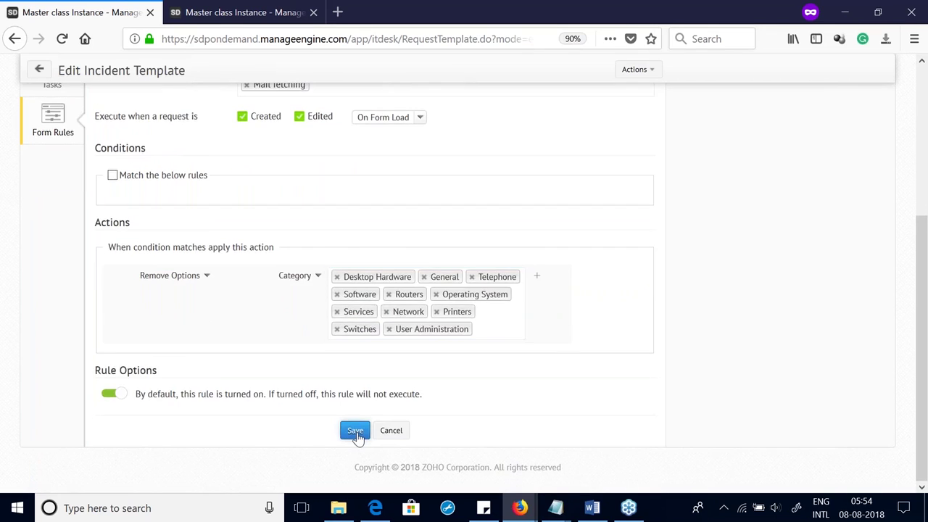
click(355, 431)
click(518, 314)
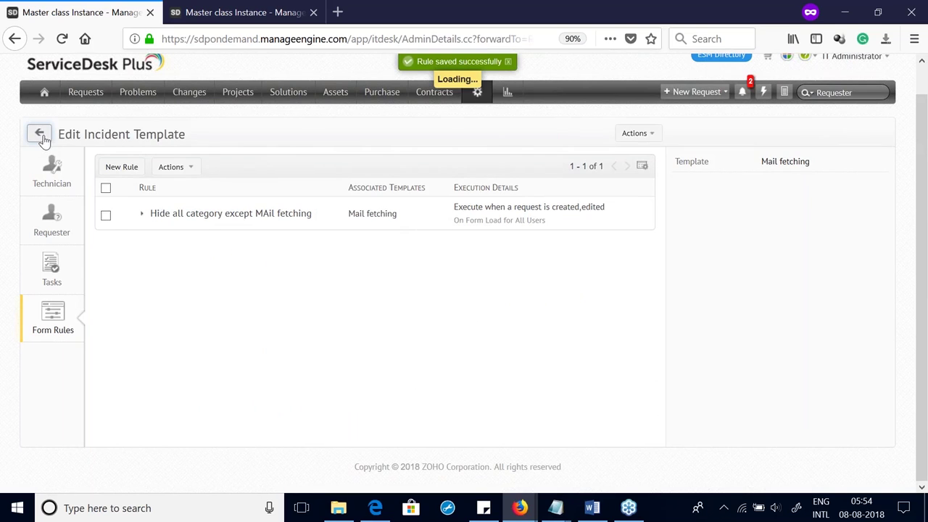
Step: Return from the template editor and go to Setup > Automation > Business Rules
click(40, 135)
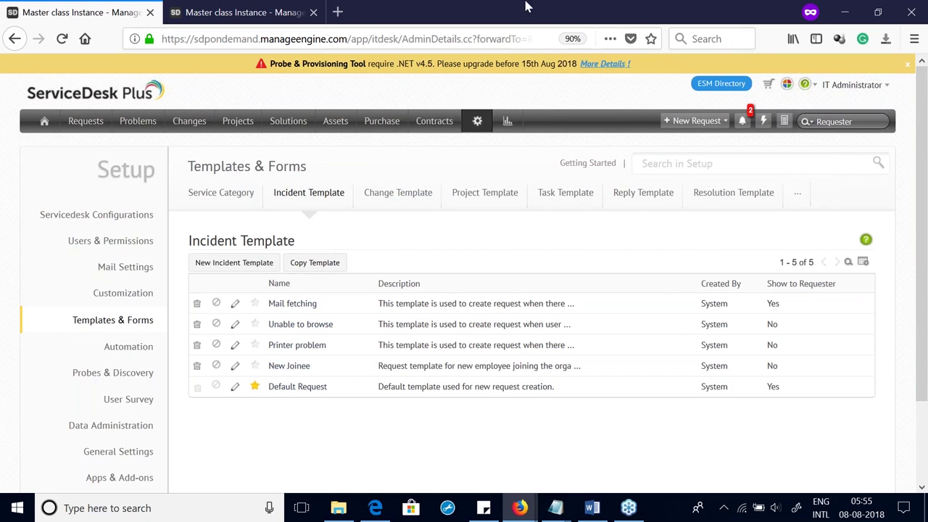
click(479, 121)
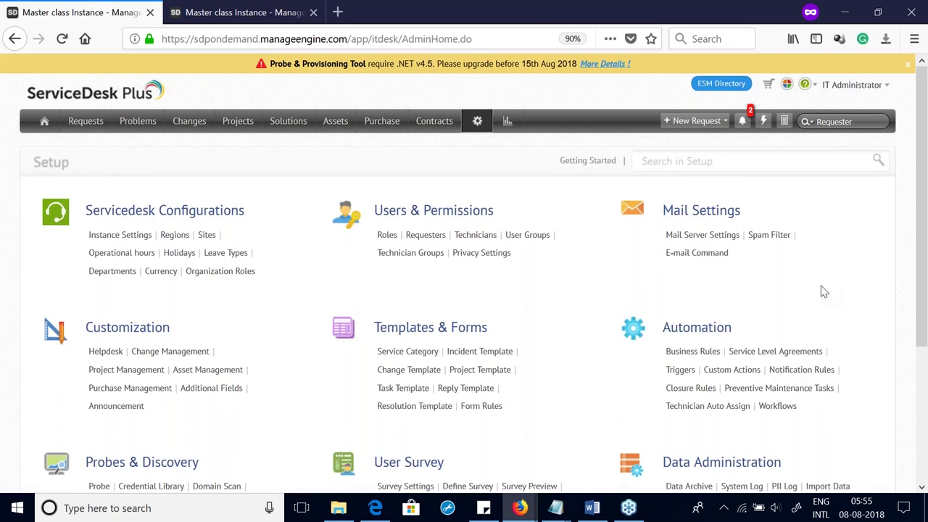
scroll(822, 290, down, 3)
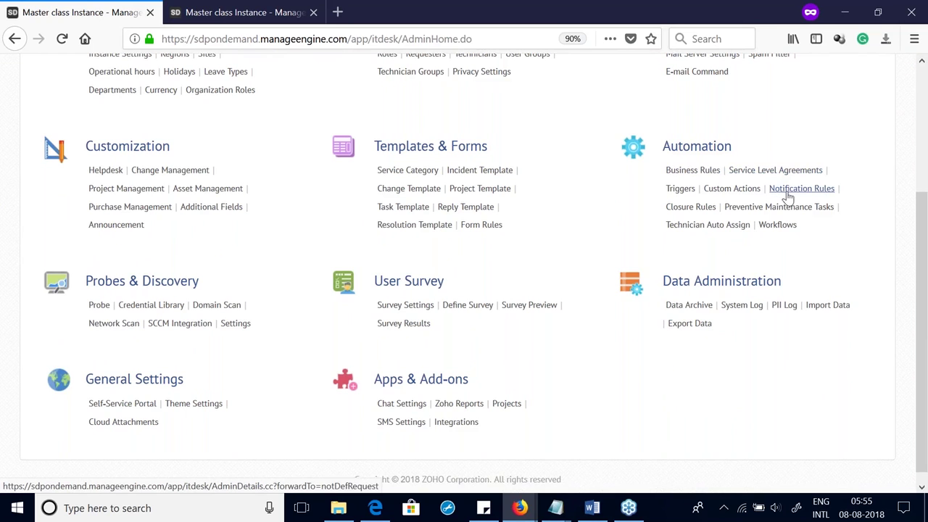
click(701, 171)
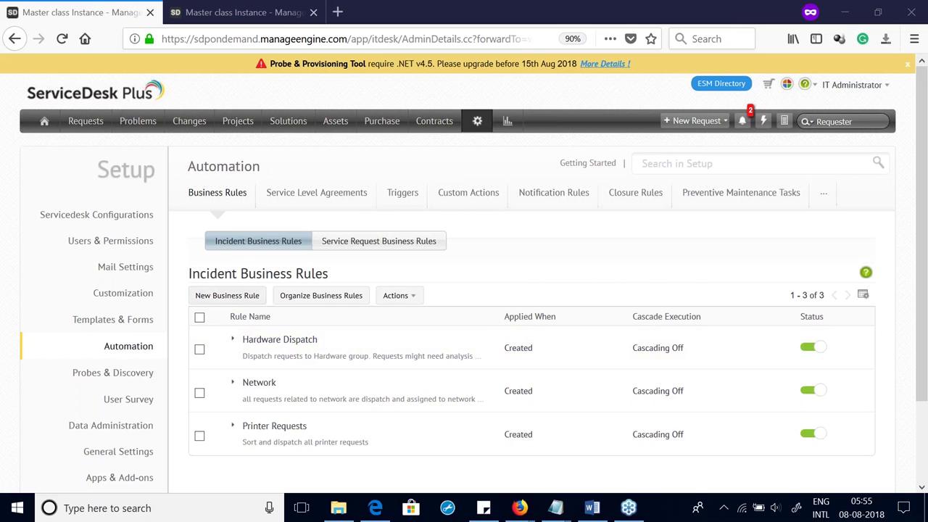
Step: Start a new business rule with the condition Requester is IT Administrator
click(227, 297)
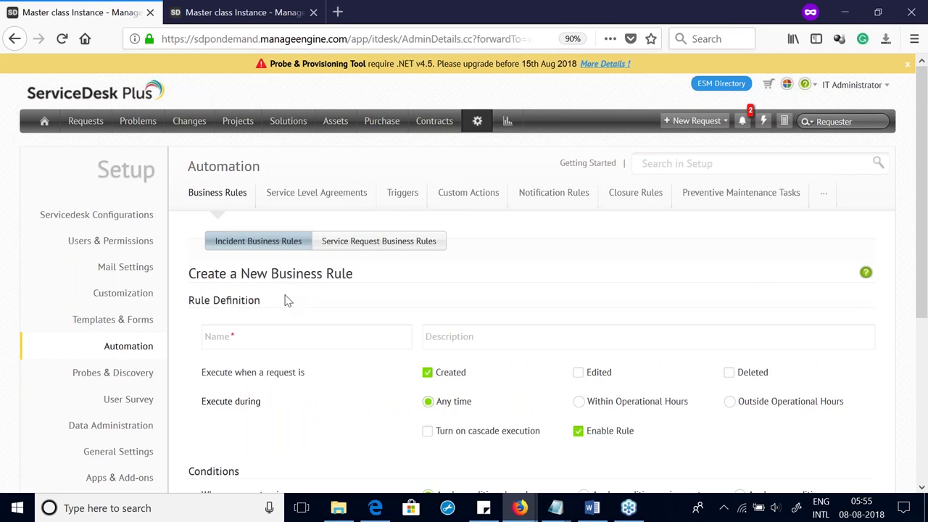
scroll(287, 301, down, 5)
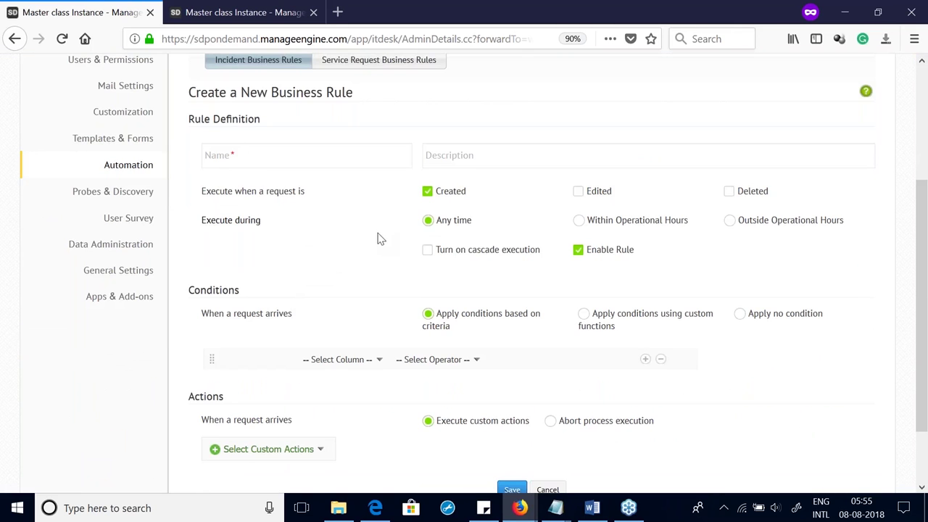
scroll(379, 239, down, 1)
scroll(379, 239, down, 1)
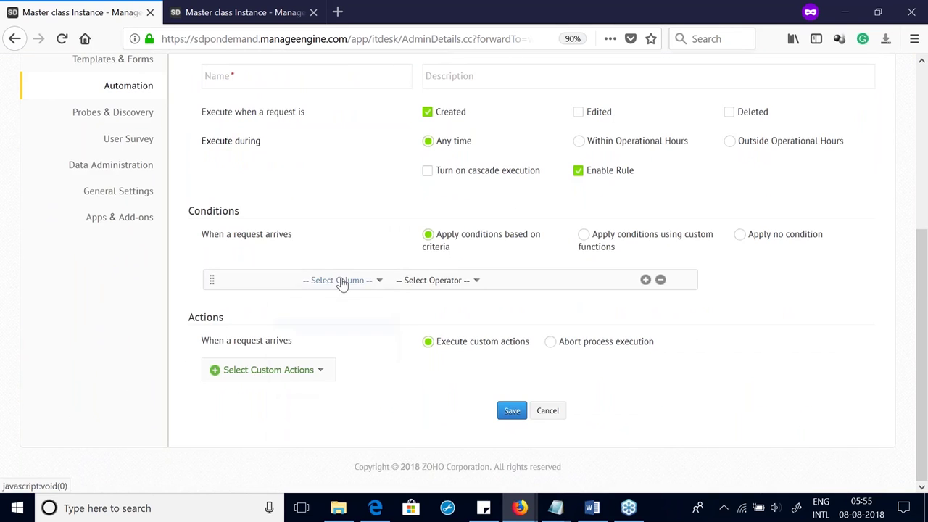
click(341, 282)
text(re)
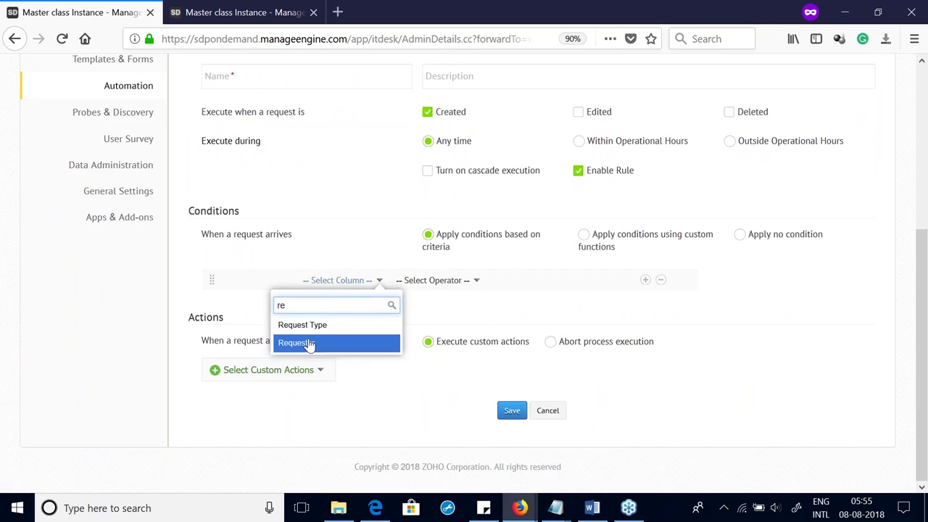
click(311, 345)
click(397, 320)
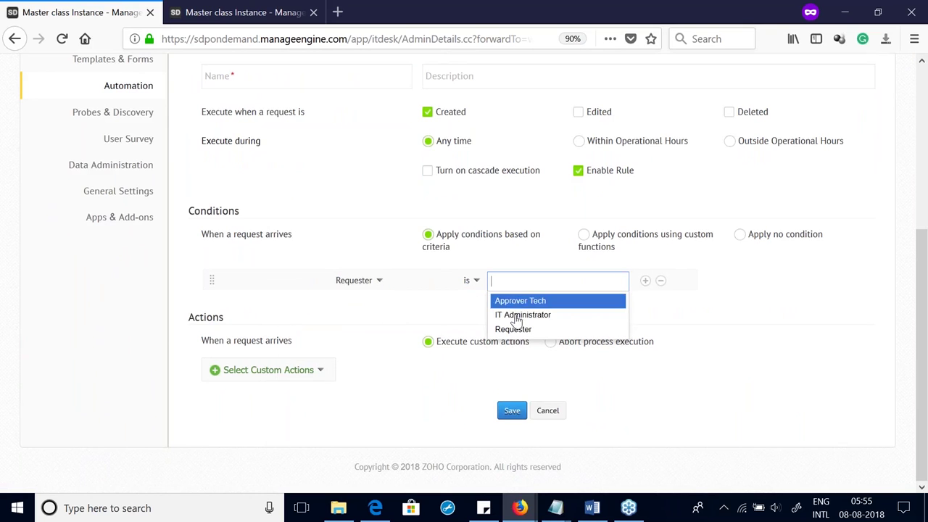
click(538, 319)
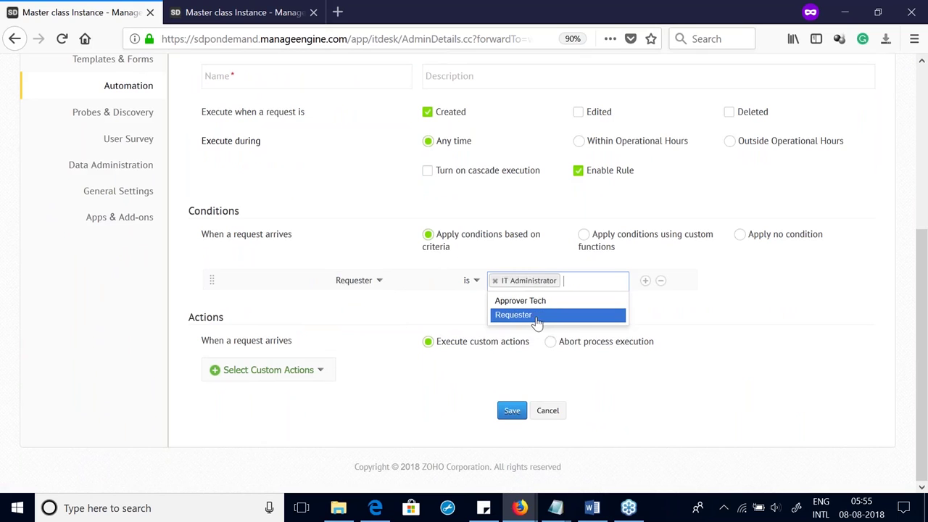
Step: Add a Field Update action setting Priority to High
click(274, 376)
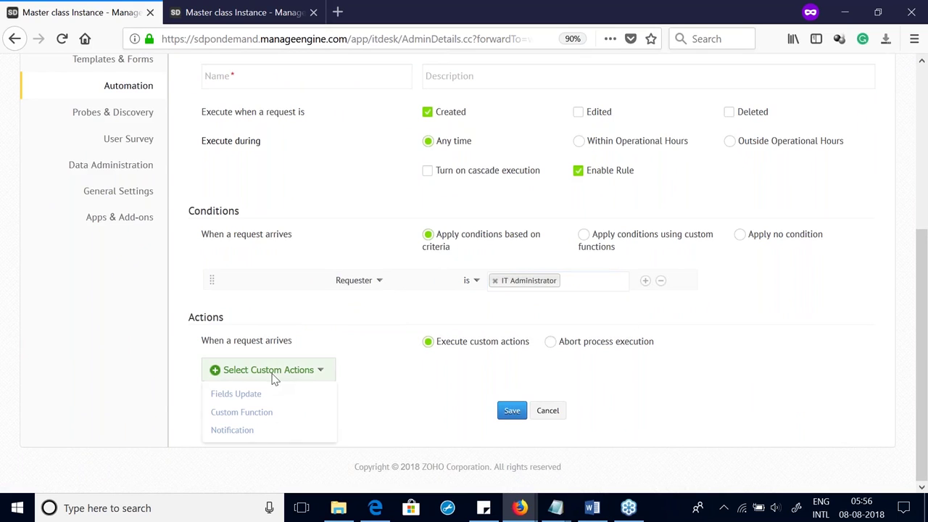
click(254, 395)
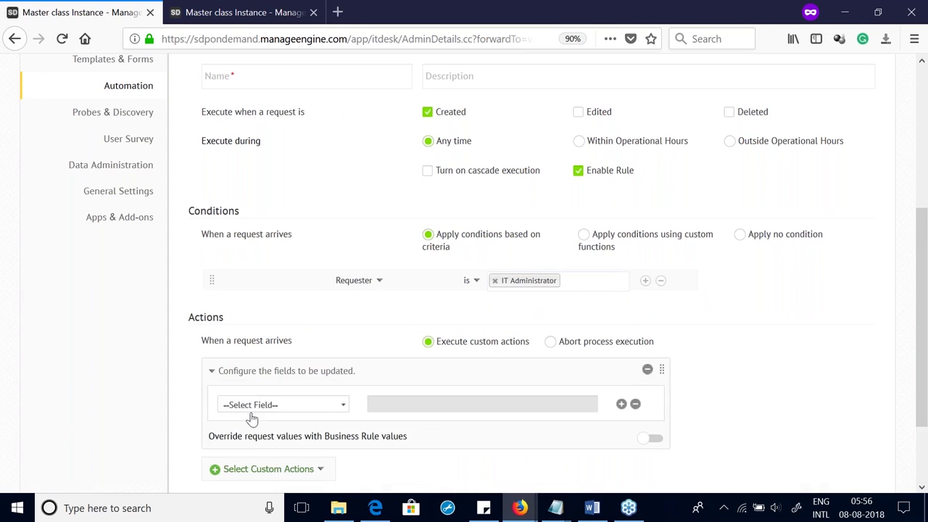
scroll(326, 401, down, 3)
click(264, 308)
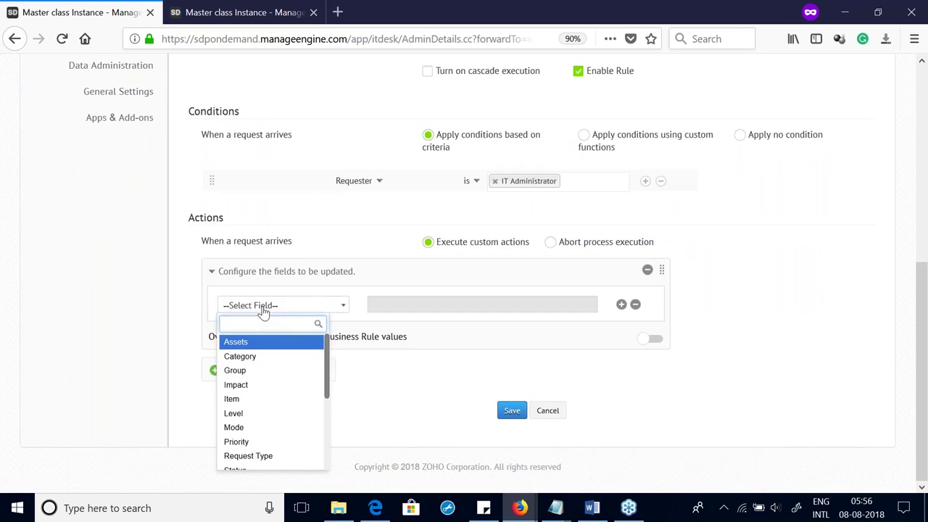
text(pr)
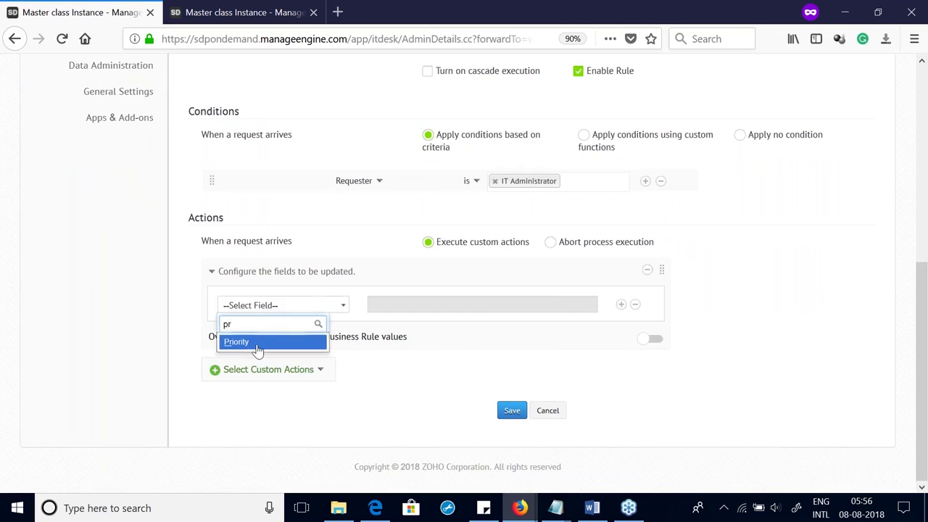
click(252, 343)
click(380, 344)
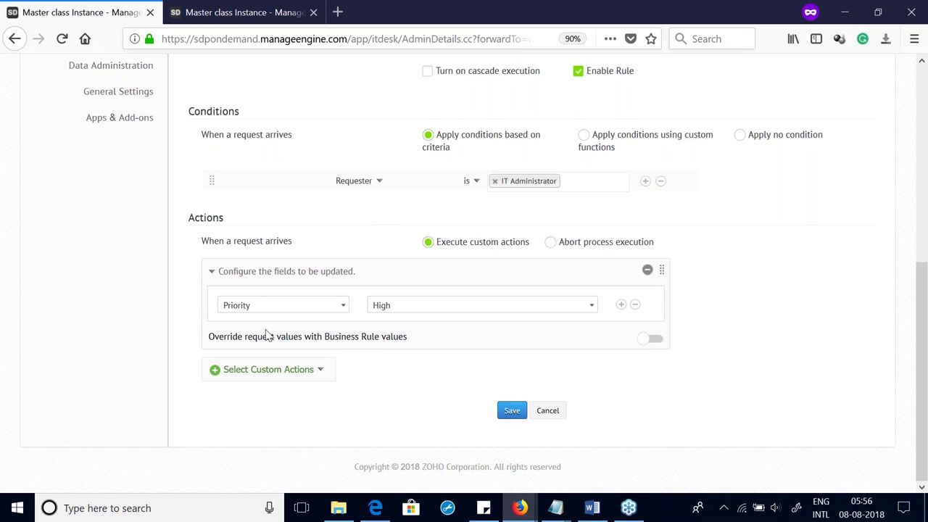
Step: Name the rule 'High priority' and save it
scroll(329, 347, up, 3)
scroll(329, 347, down, 3)
click(510, 415)
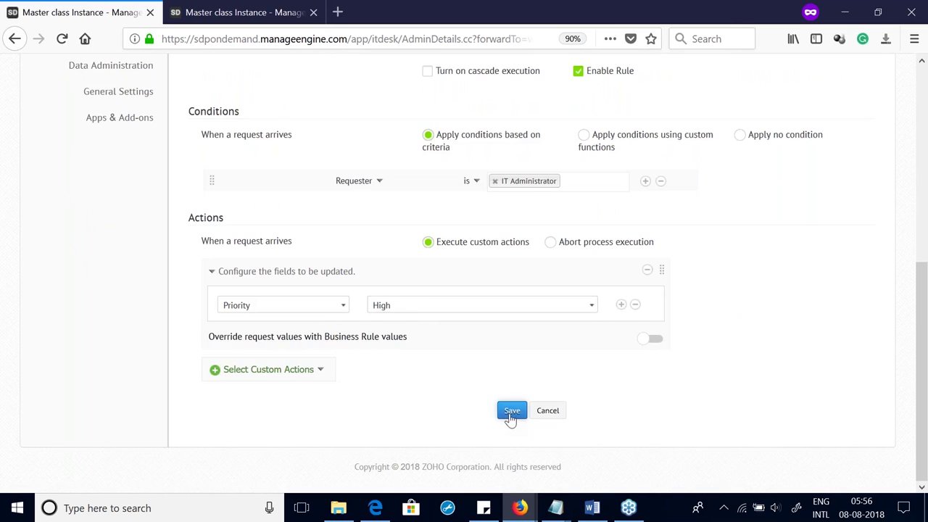
scroll(363, 312, up, 4)
click(223, 344)
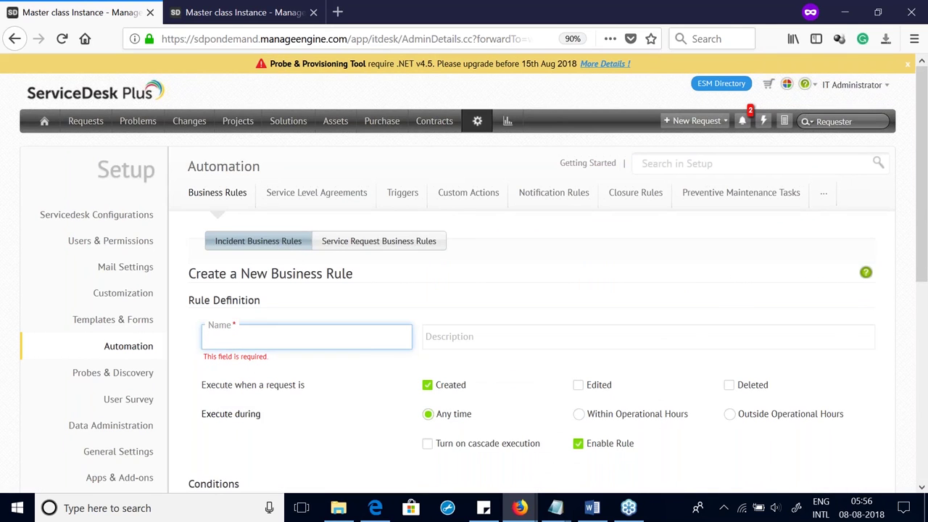
text(Hi)
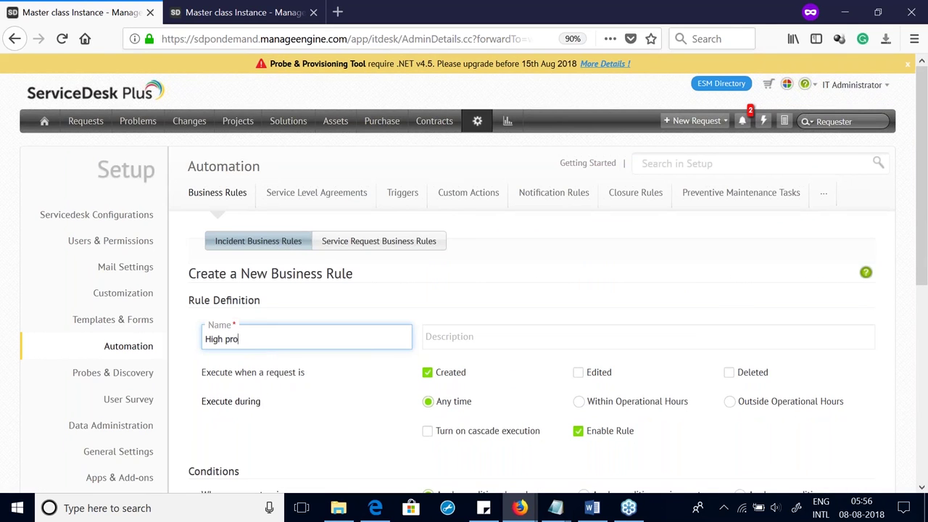
text(gh priority)
scroll(507, 406, down, 5)
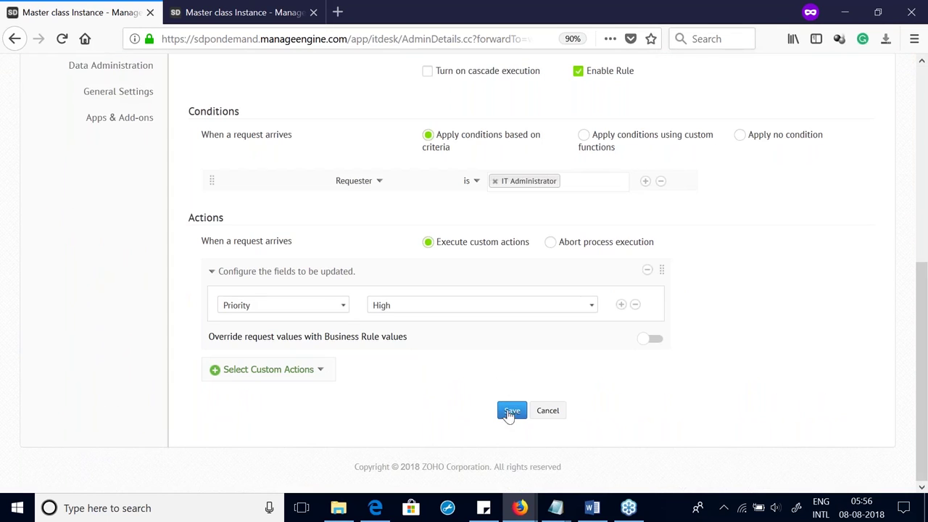
click(511, 411)
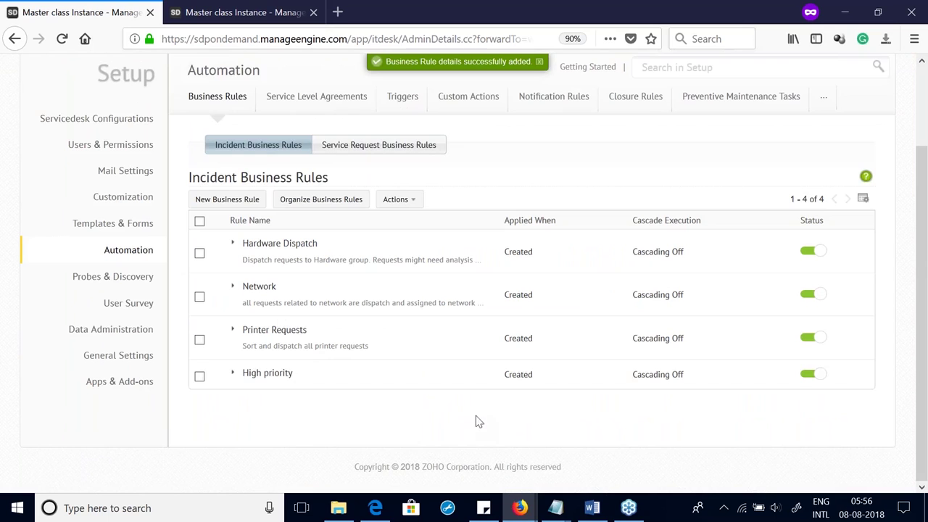
Step: Edit the High SLA and set it to apply to Priority High
click(305, 99)
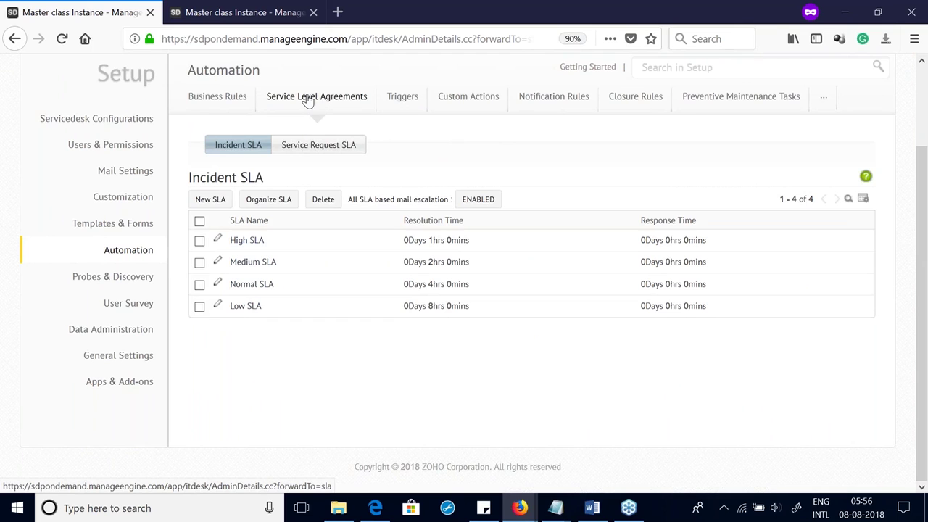
click(219, 244)
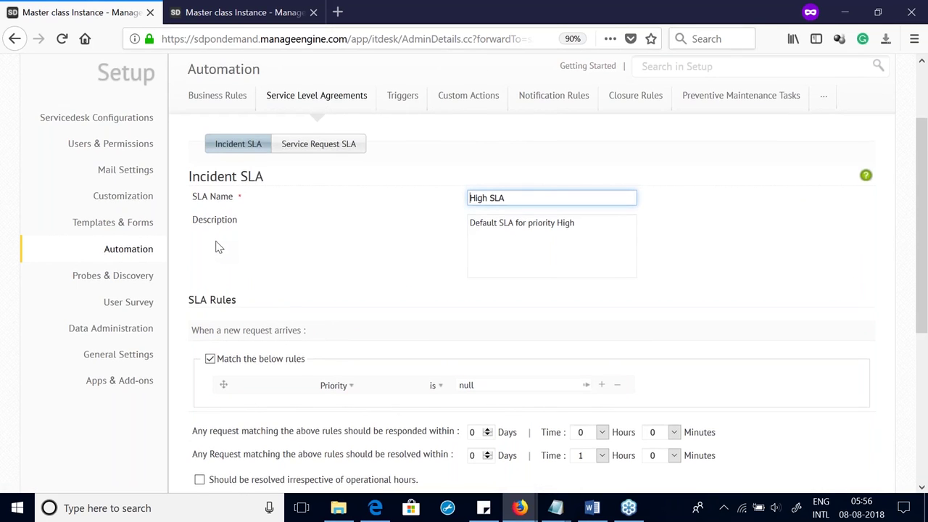
scroll(217, 245, down, 3)
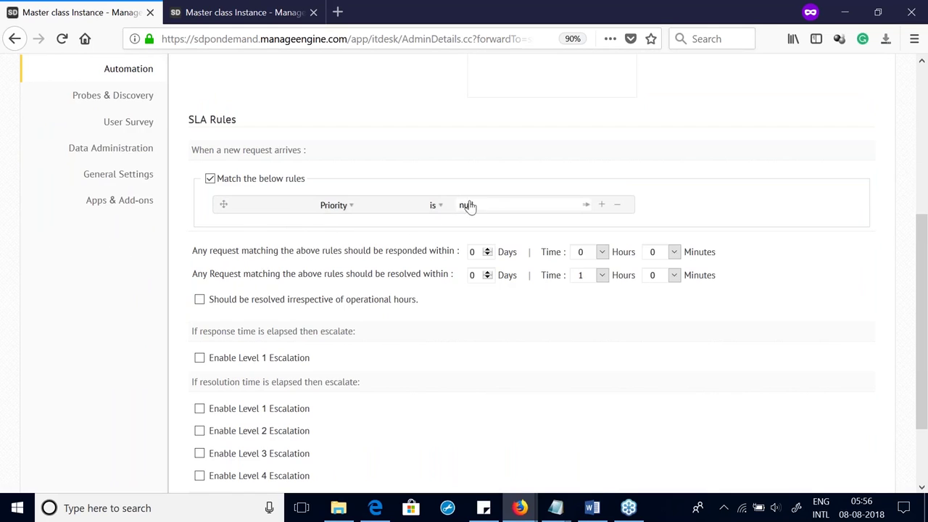
click(490, 209)
click(482, 245)
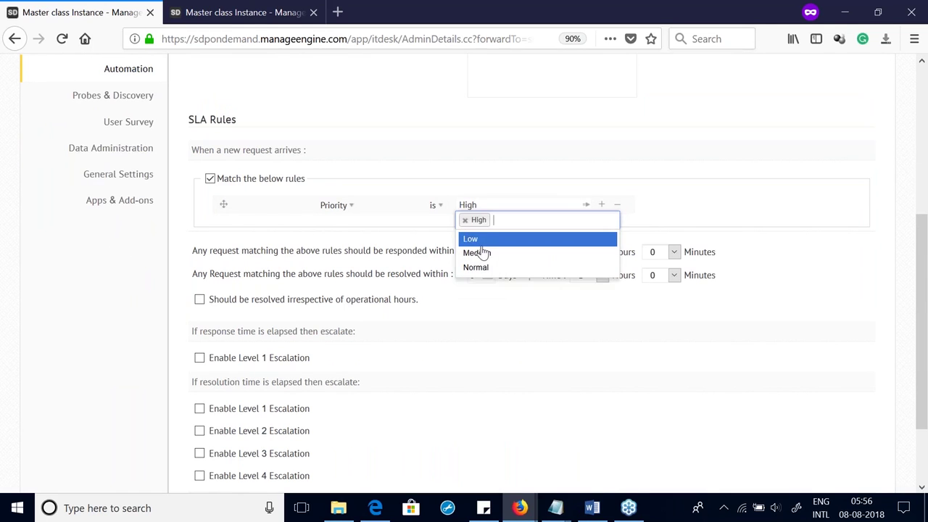
click(396, 340)
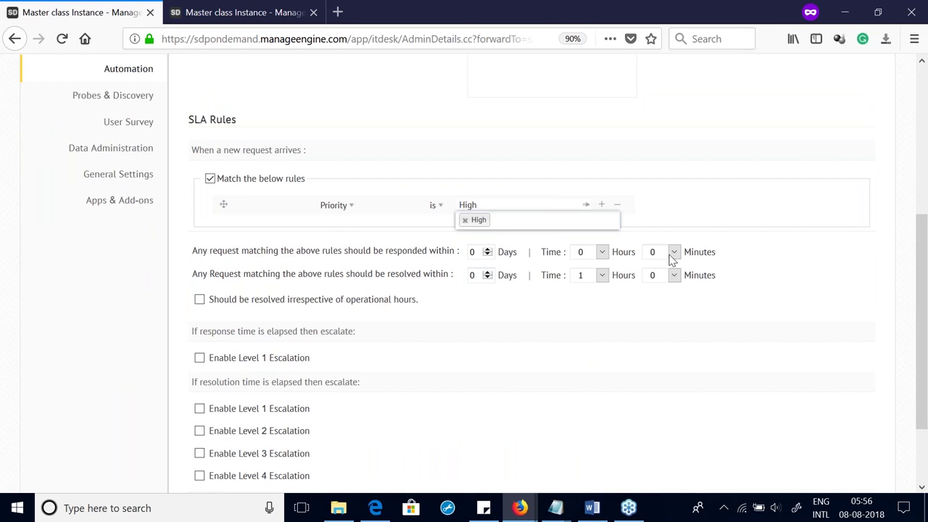
Step: Set response time to 1 hour and resolution time to 4 hours
click(602, 252)
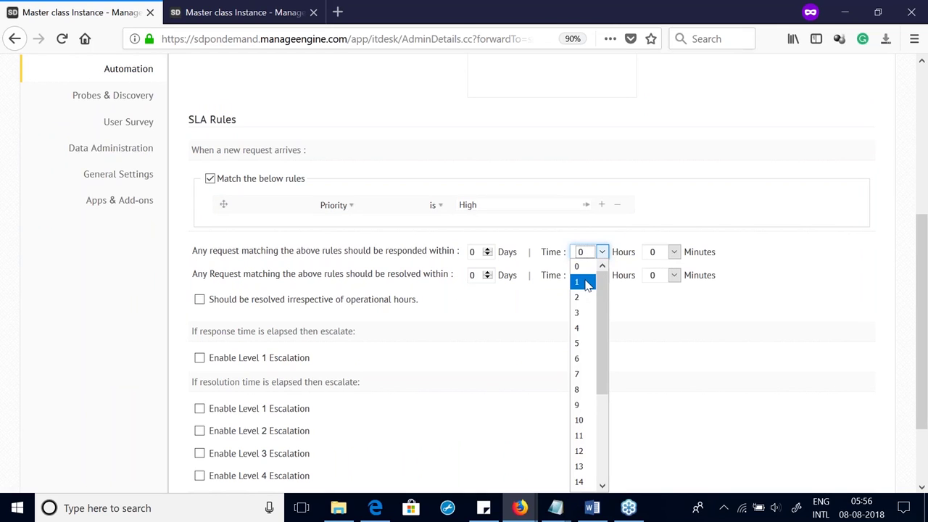
click(588, 283)
click(603, 279)
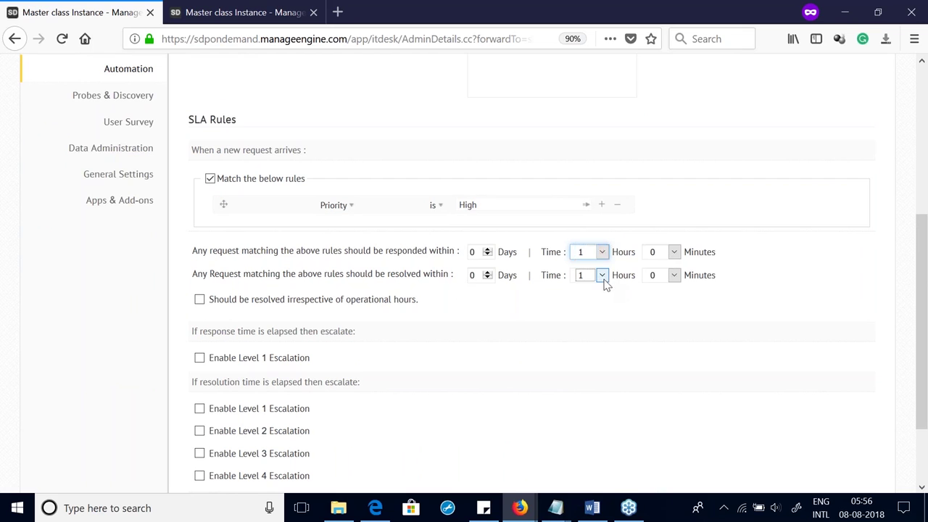
click(580, 121)
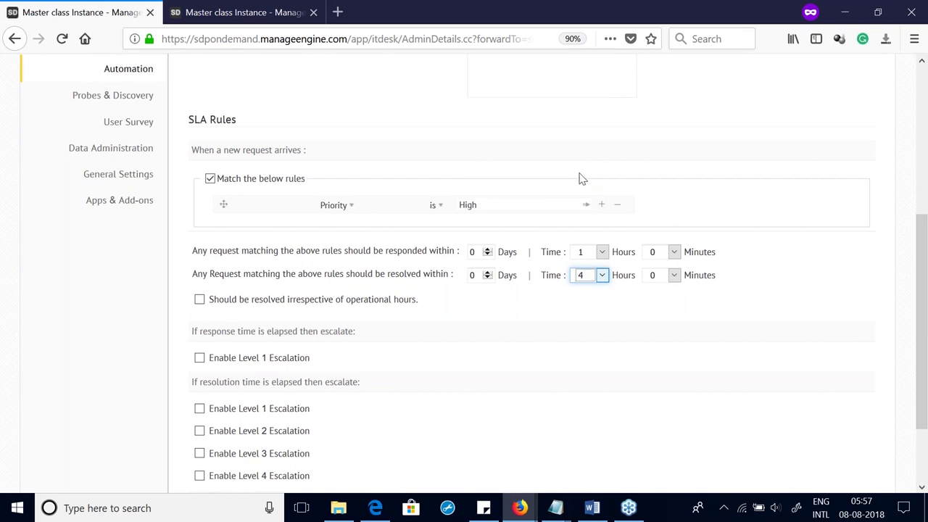
scroll(589, 334, up, 3)
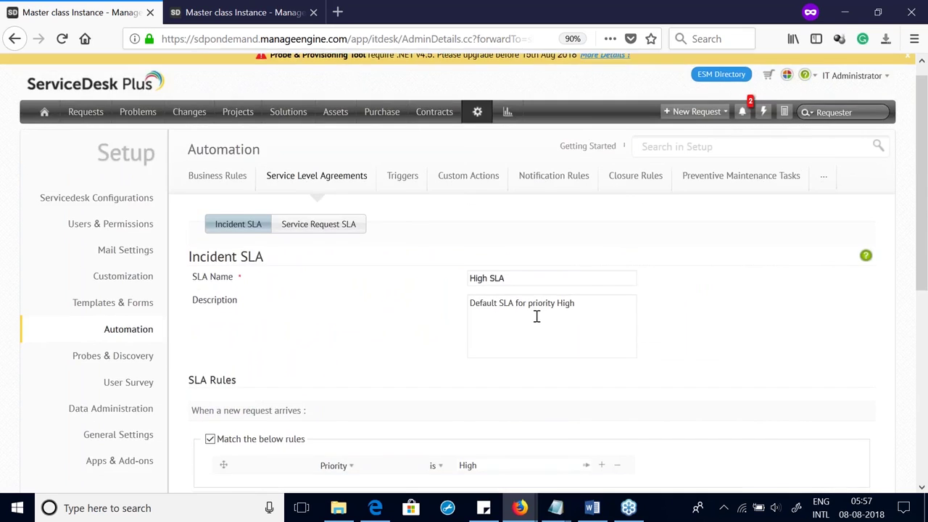
scroll(537, 315, down, 5)
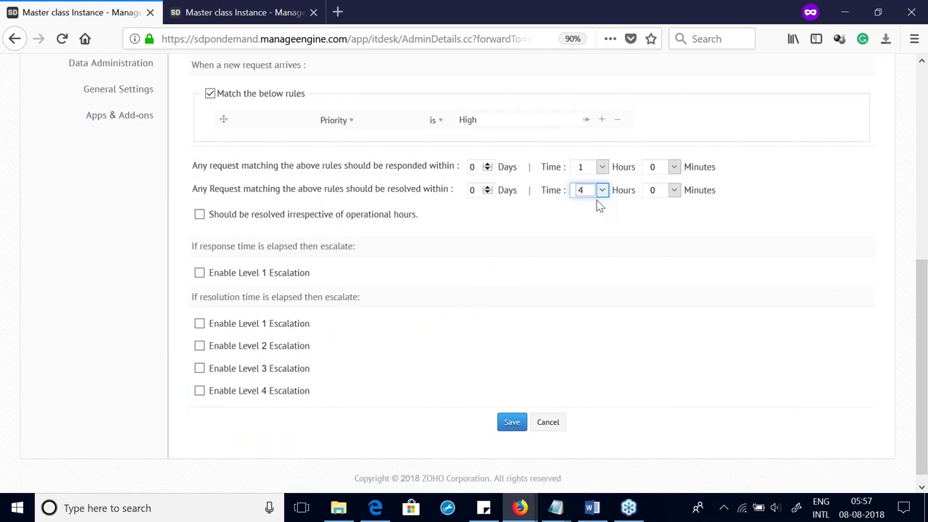
Step: Enable Level 1 and Level 2 resolution escalation
click(199, 324)
scroll(206, 355, down, 1)
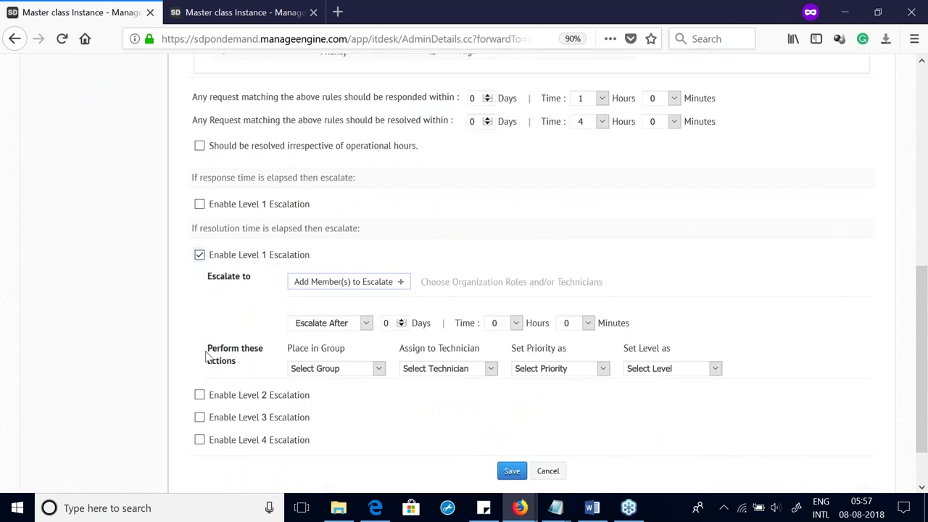
scroll(206, 356, down, 1)
click(199, 334)
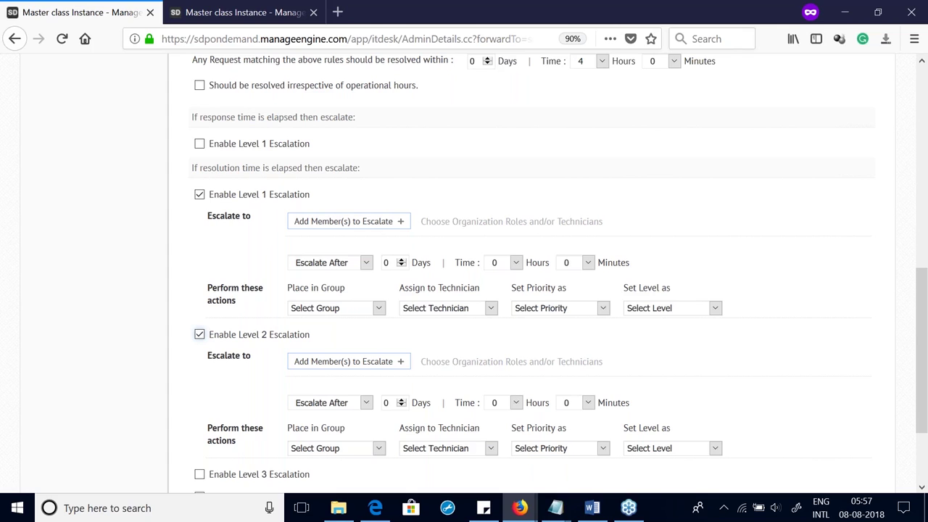
Step: Escalate Level 1 to the technician's reporting manager via Reporting To > Technician
click(369, 229)
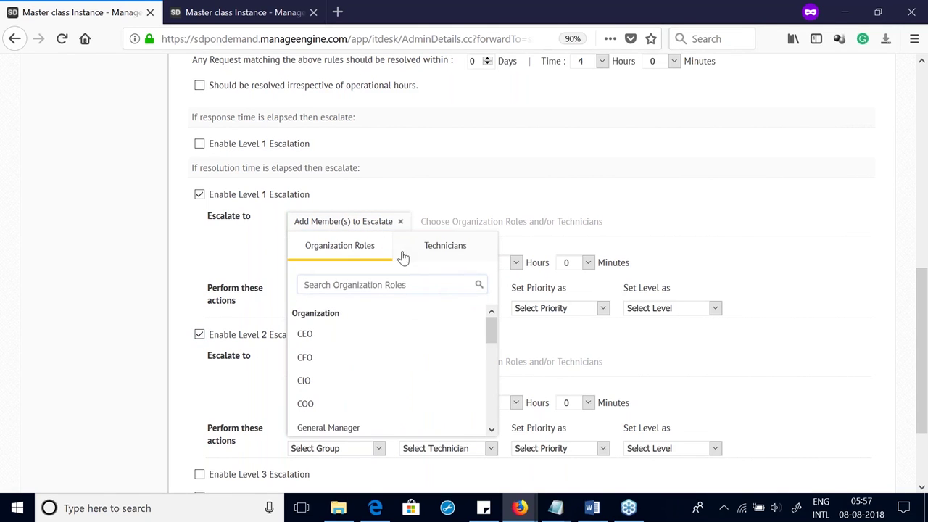
scroll(339, 371, down, 3)
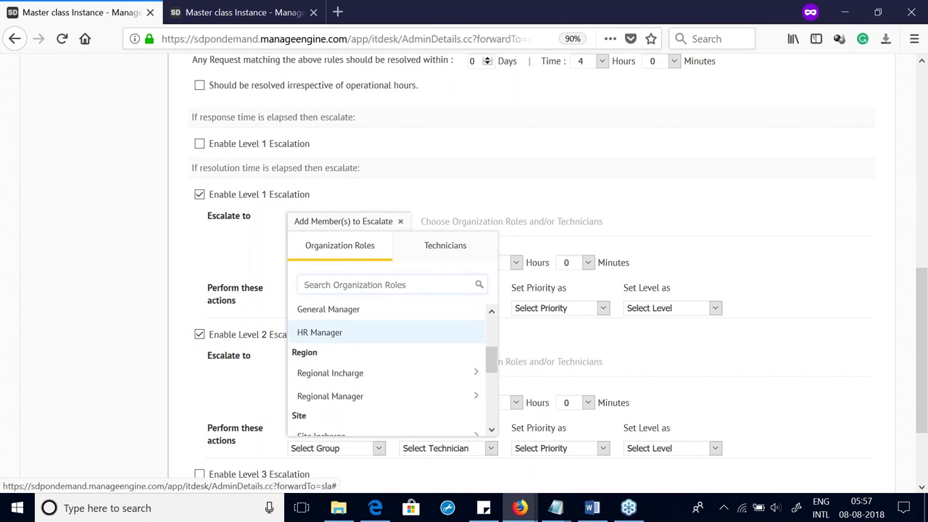
scroll(341, 355, down, 3)
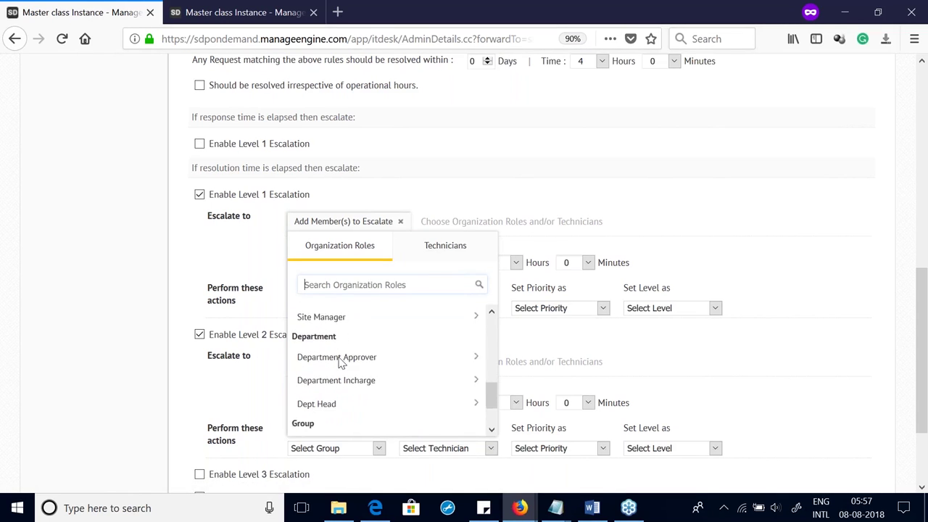
scroll(341, 362, down, 2)
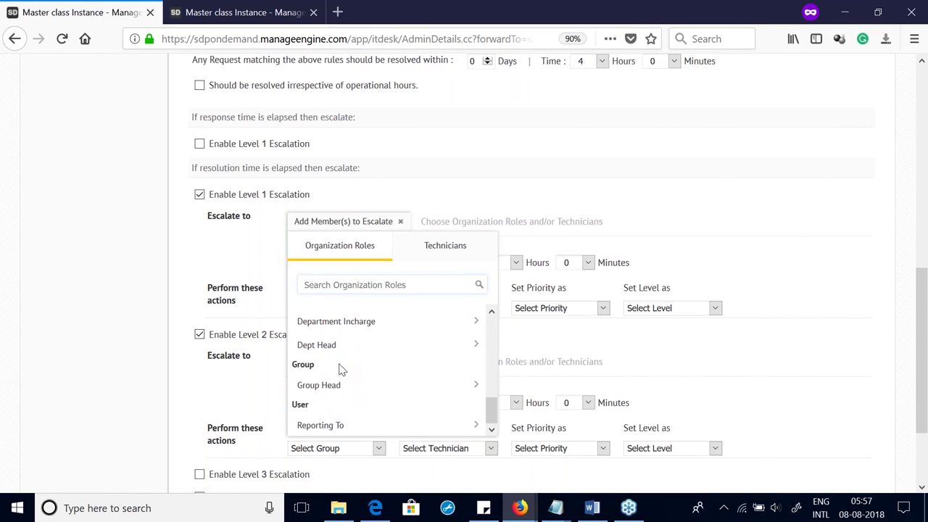
click(328, 427)
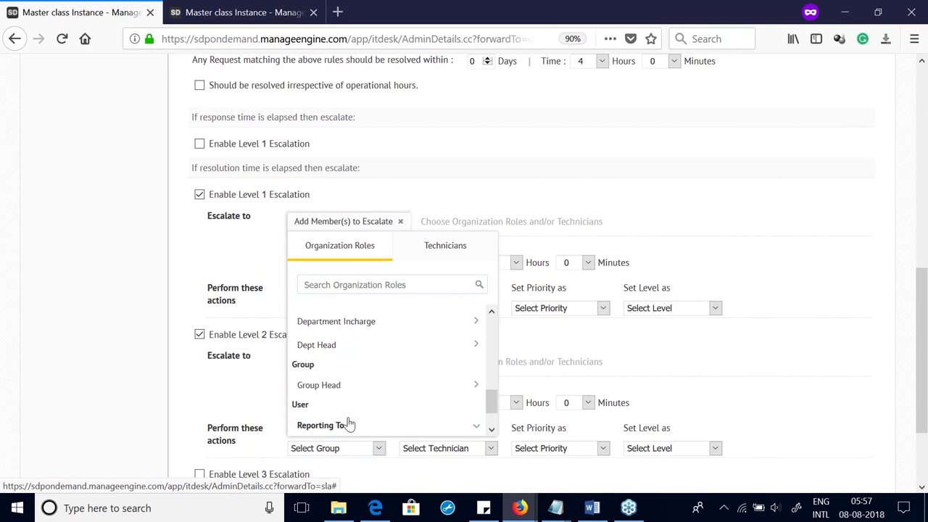
click(356, 430)
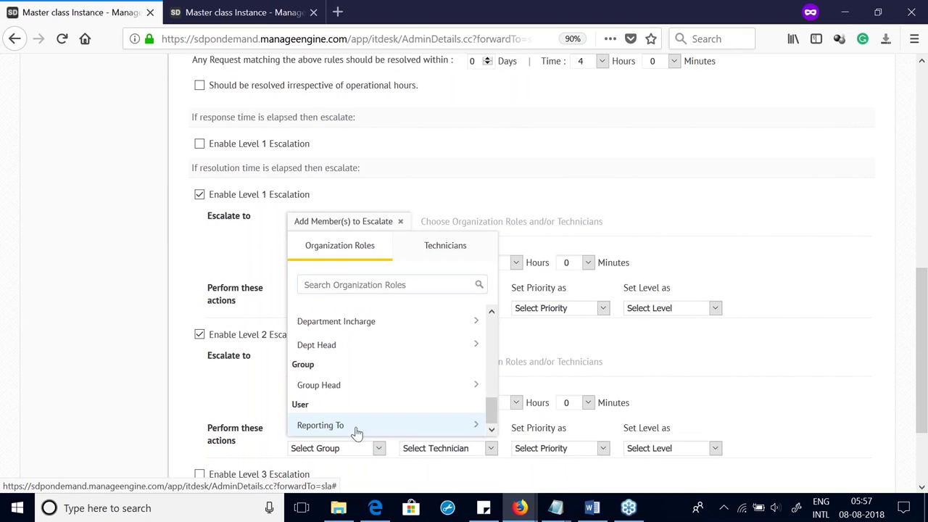
click(356, 431)
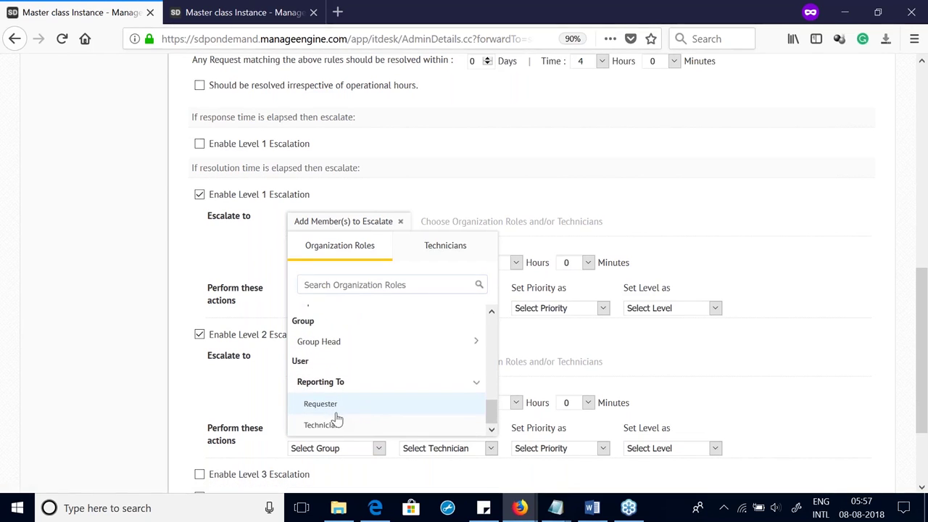
click(335, 427)
click(448, 184)
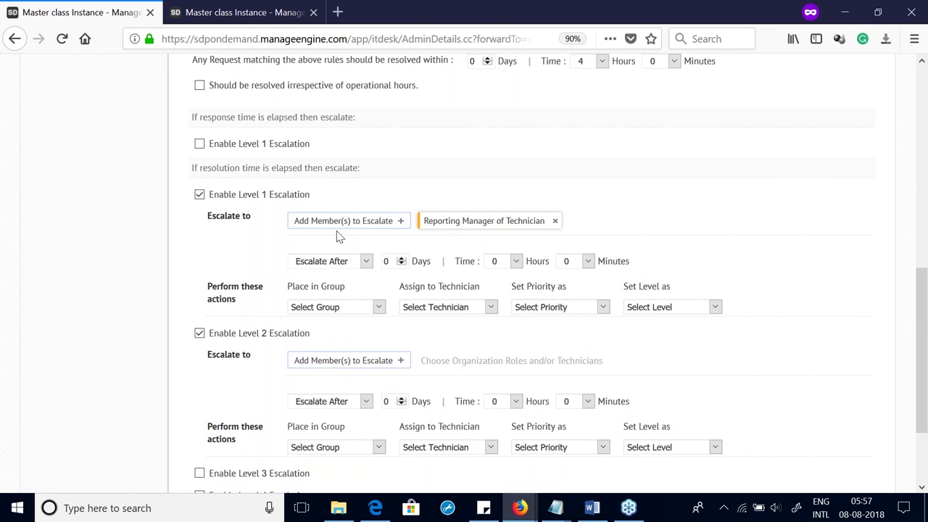
Step: Reassign escalated requests to technician Approver Tech, leaving the group unchanged
click(328, 311)
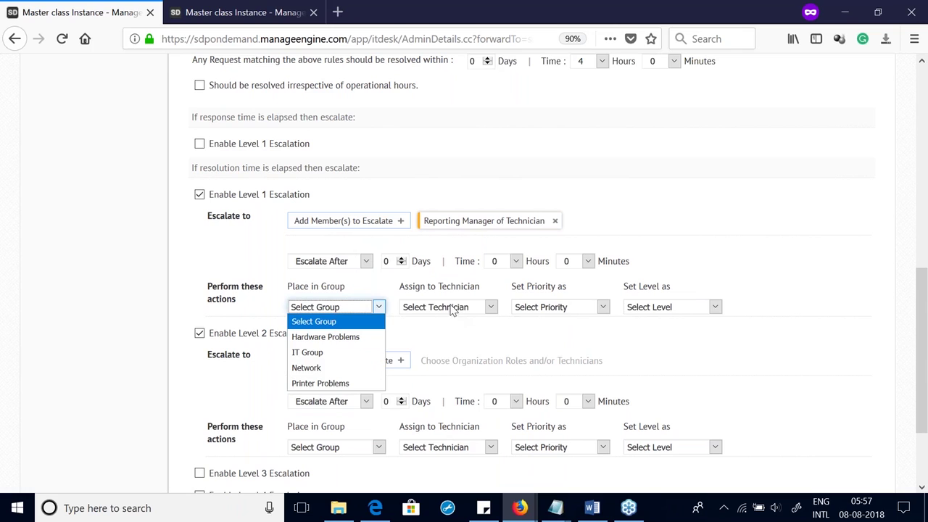
click(268, 248)
click(440, 312)
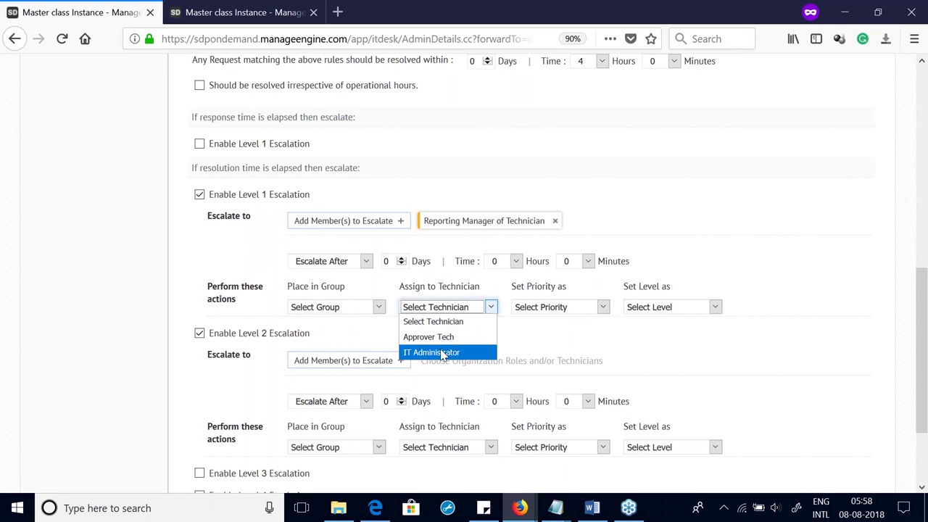
click(444, 339)
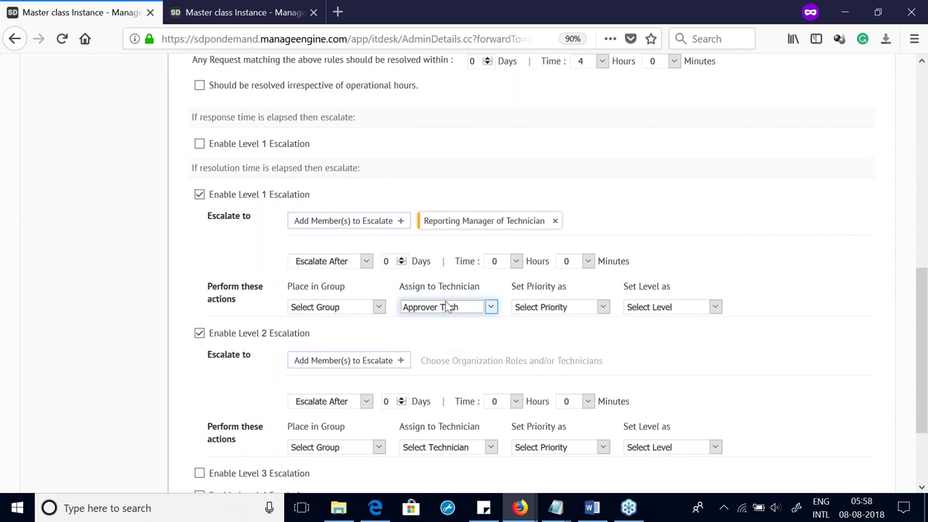
scroll(462, 302, down, 1)
scroll(462, 302, down, 2)
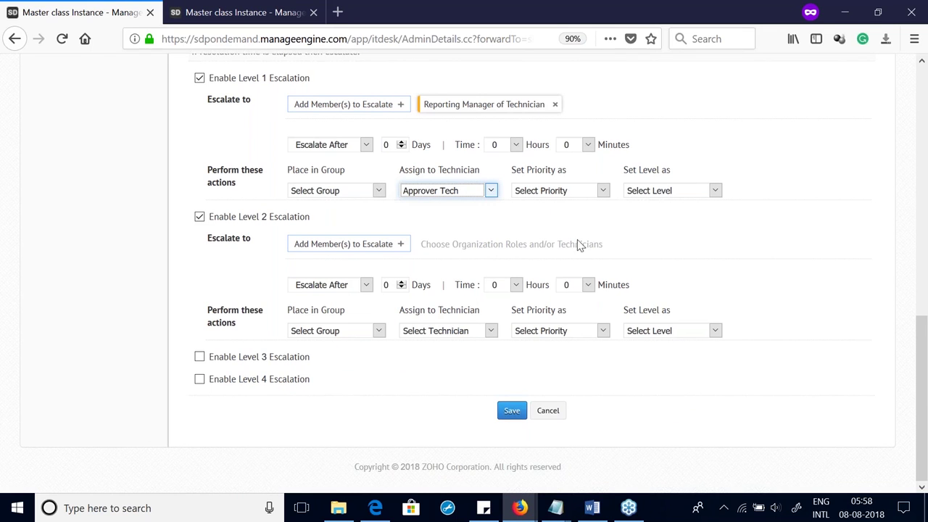
scroll(572, 244, up, 10)
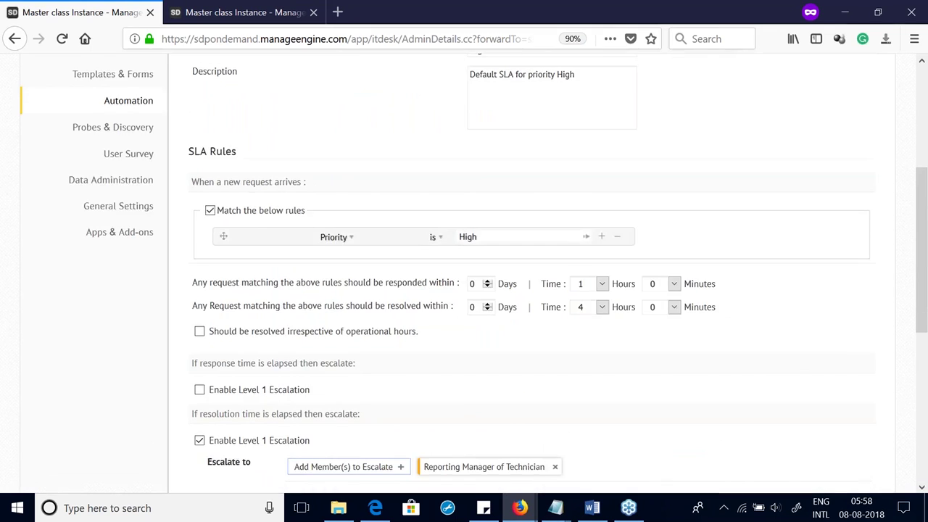
scroll(510, 416, down, 10)
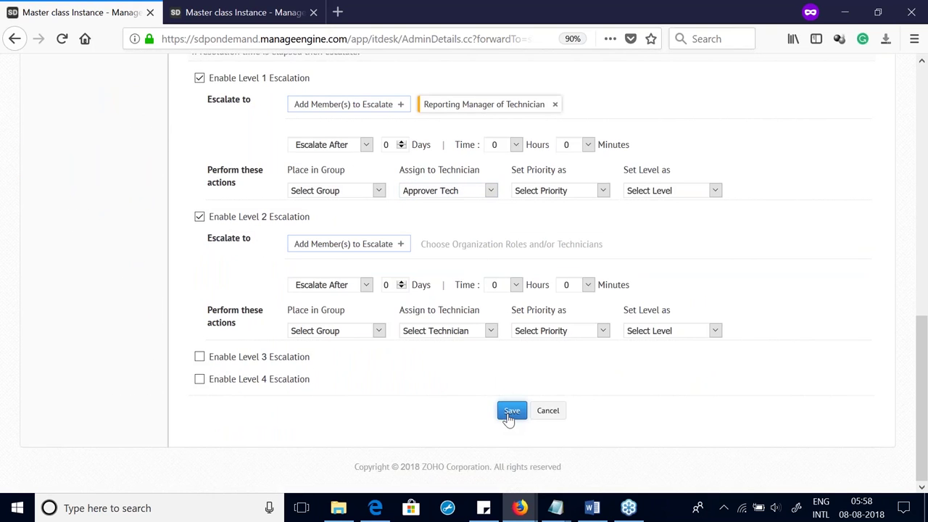
Step: Set Level 1 escalation to trigger 30 minutes before the resolution deadline
click(511, 412)
scroll(503, 416, up, 3)
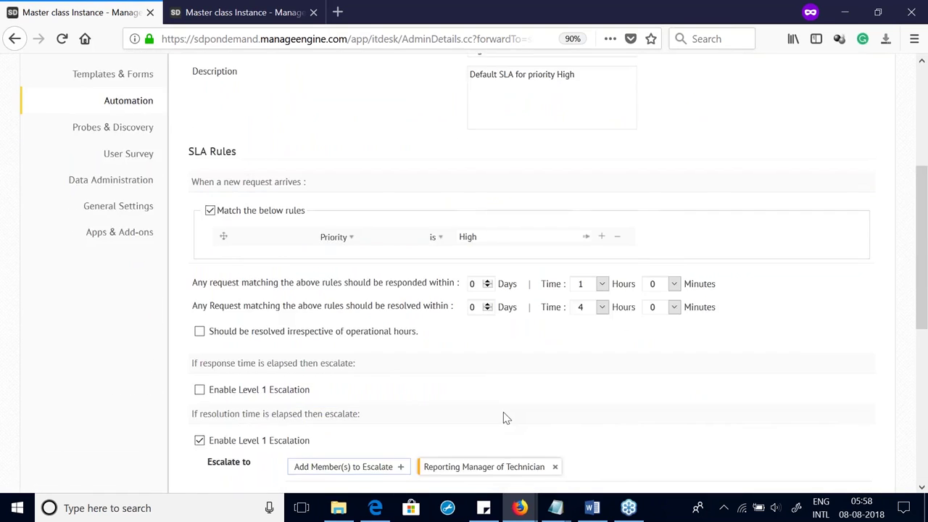
scroll(437, 423, down, 3)
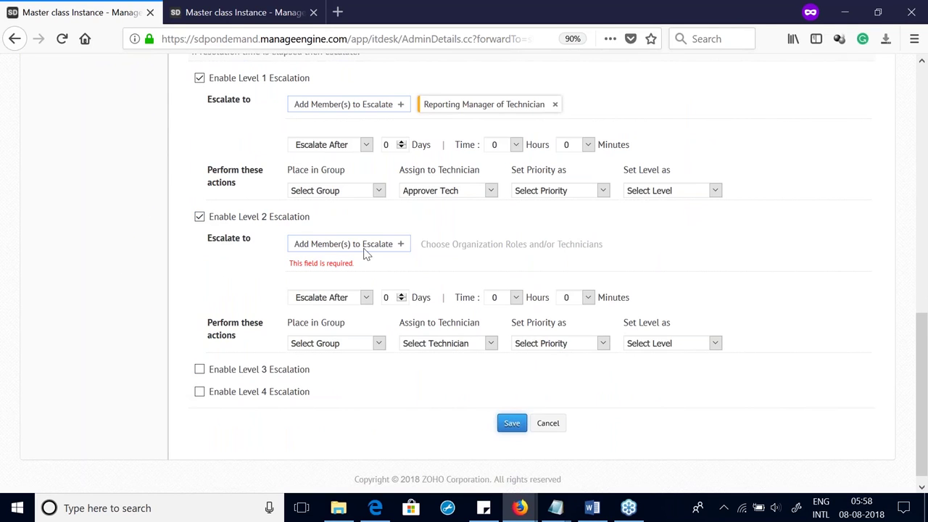
click(366, 145)
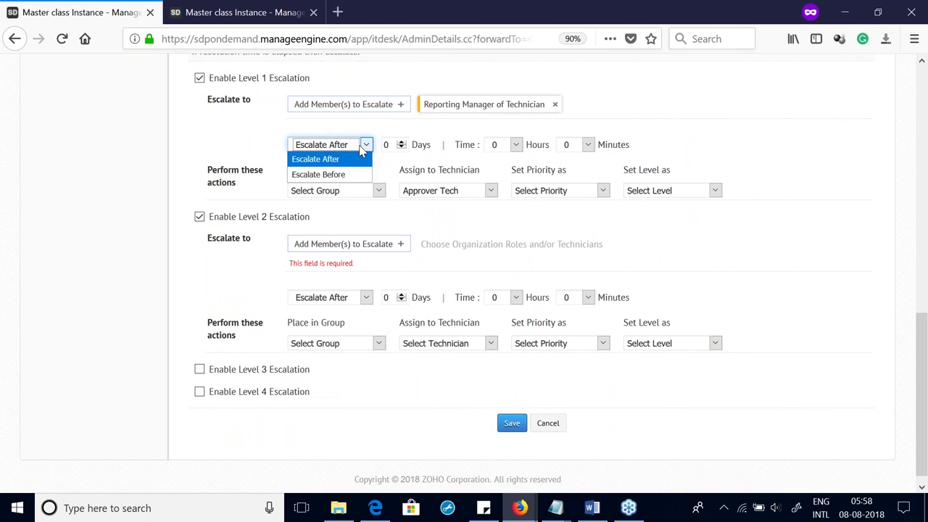
click(335, 174)
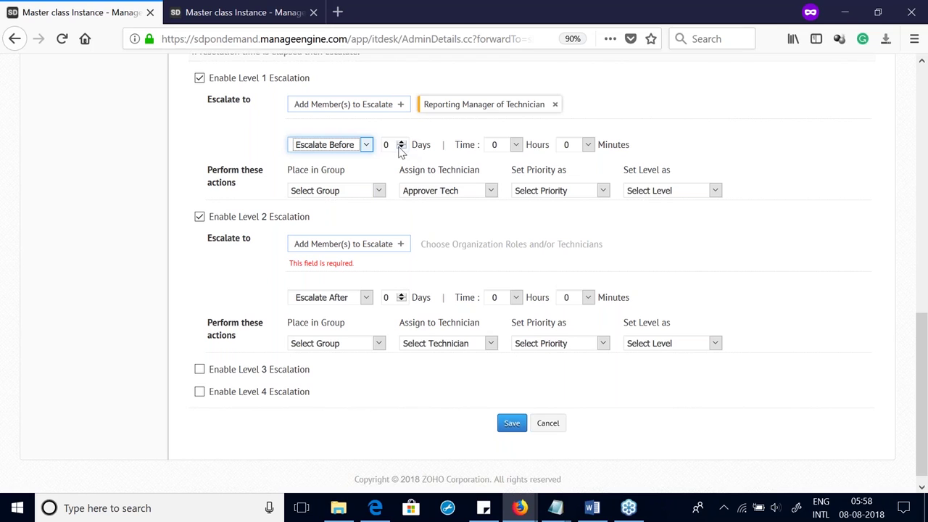
click(516, 149)
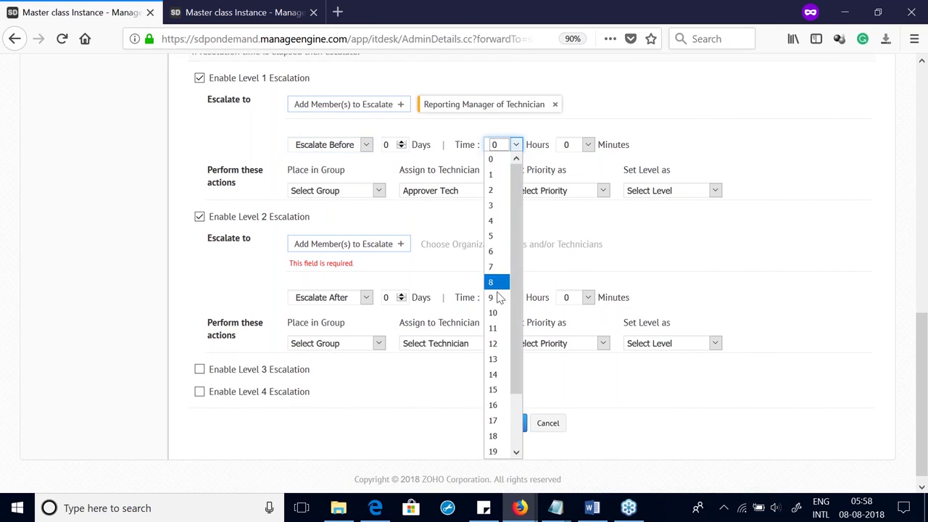
click(588, 145)
click(578, 190)
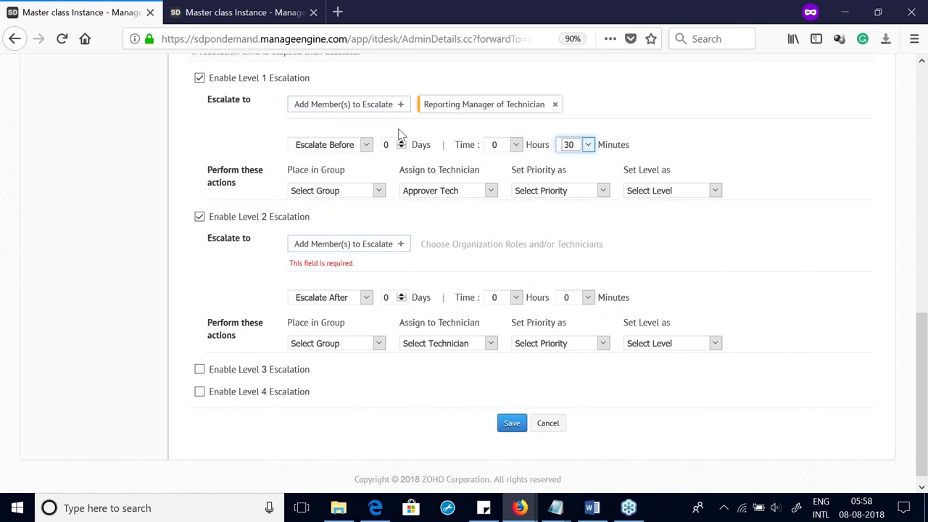
Step: Disable Level 2 escalation, save the High SLA, and go to Business Rules
click(199, 216)
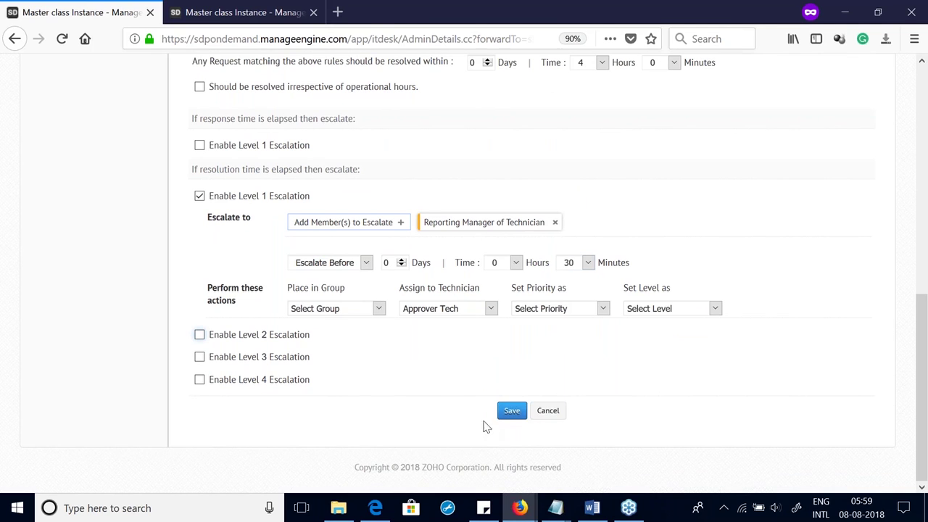
click(510, 412)
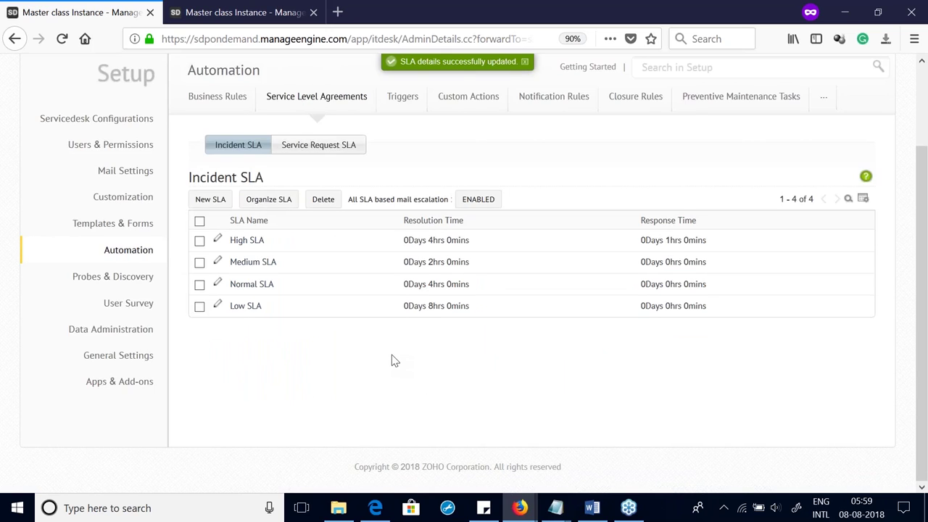
scroll(392, 356, up, 2)
click(212, 194)
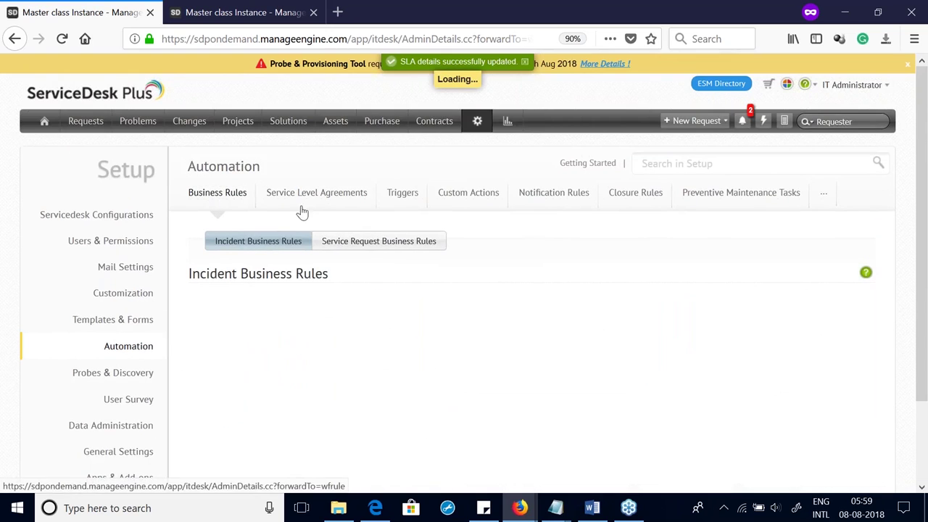
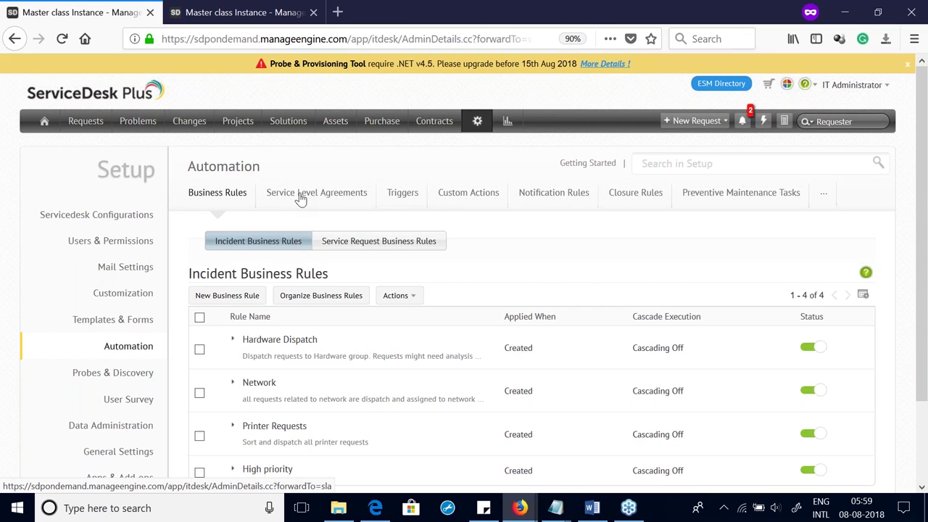
Step: Open the Request notification rules and review the Requester and Technician Notifications sections
click(548, 202)
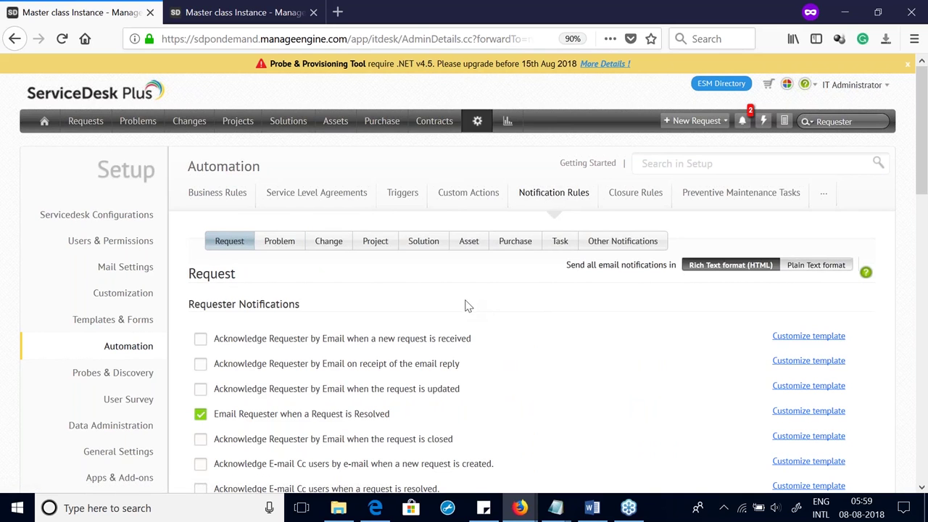
scroll(464, 308, down, 8)
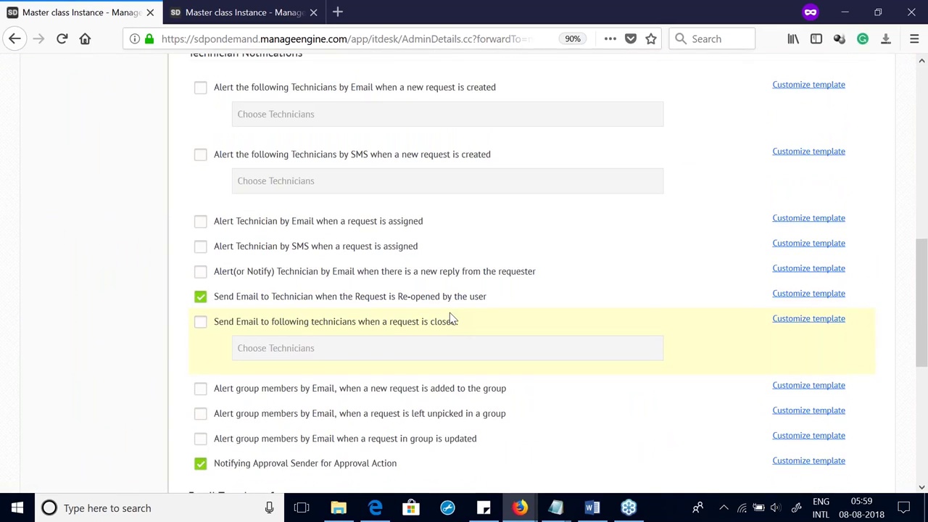
scroll(449, 316, up, 10)
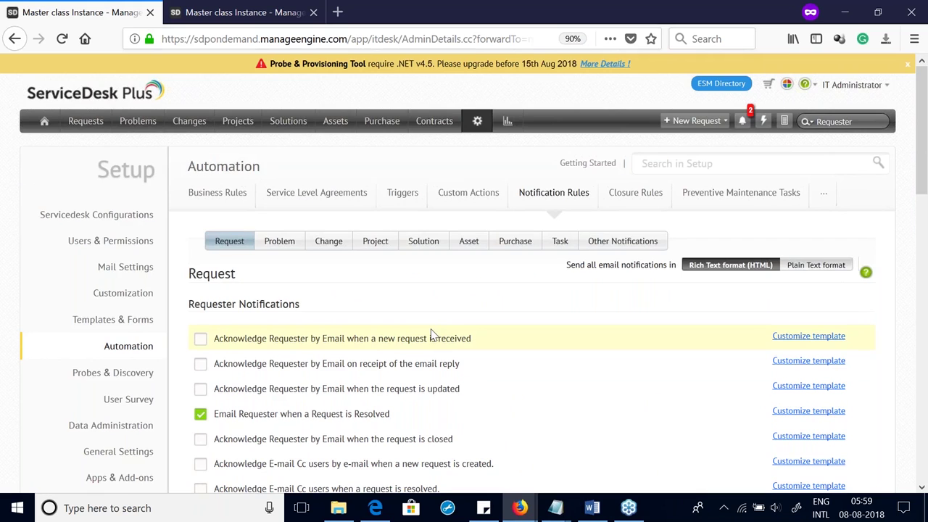
scroll(431, 333, down, 5)
triple_click(236, 123)
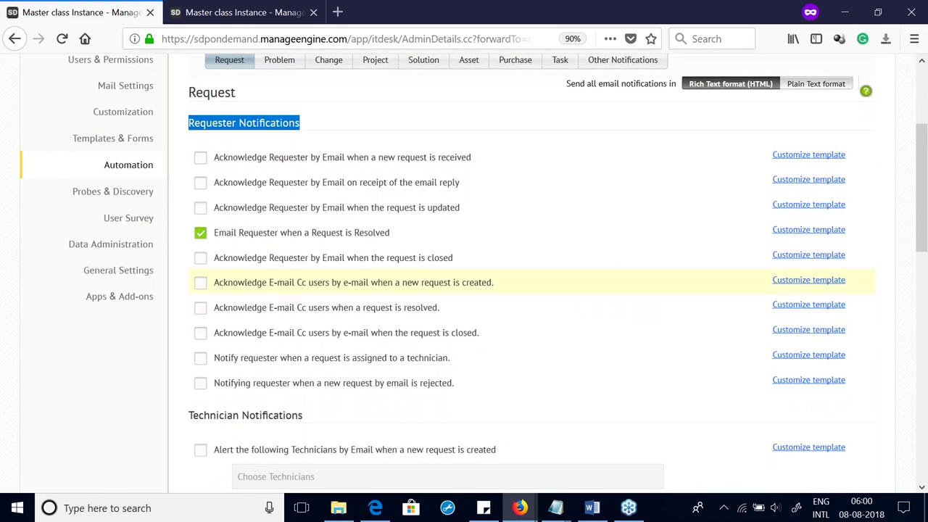
double_click(215, 417)
double_click(215, 416)
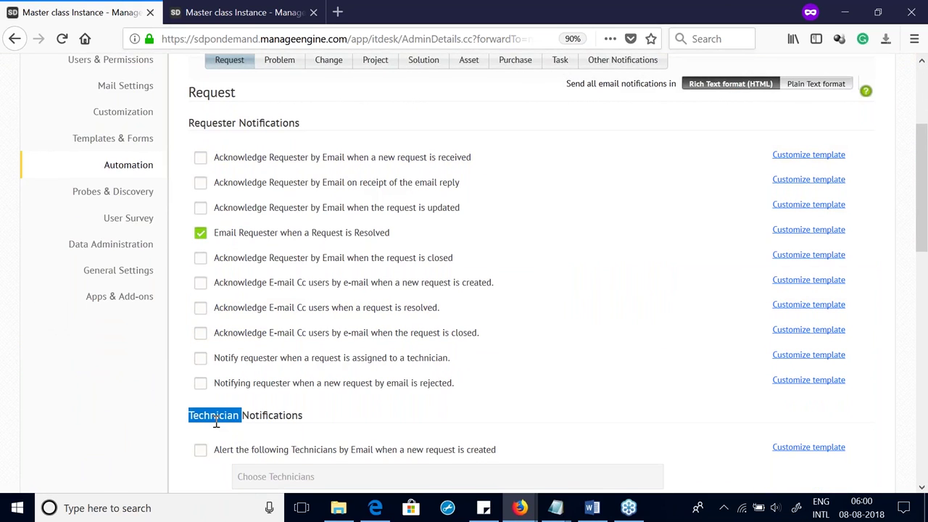
triple_click(215, 416)
scroll(217, 406, down, 10)
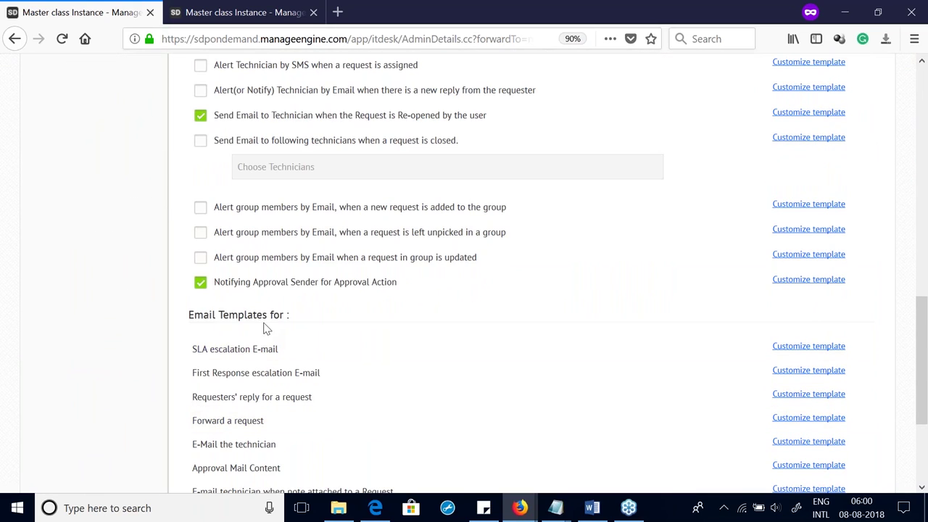
scroll(273, 319, up, 10)
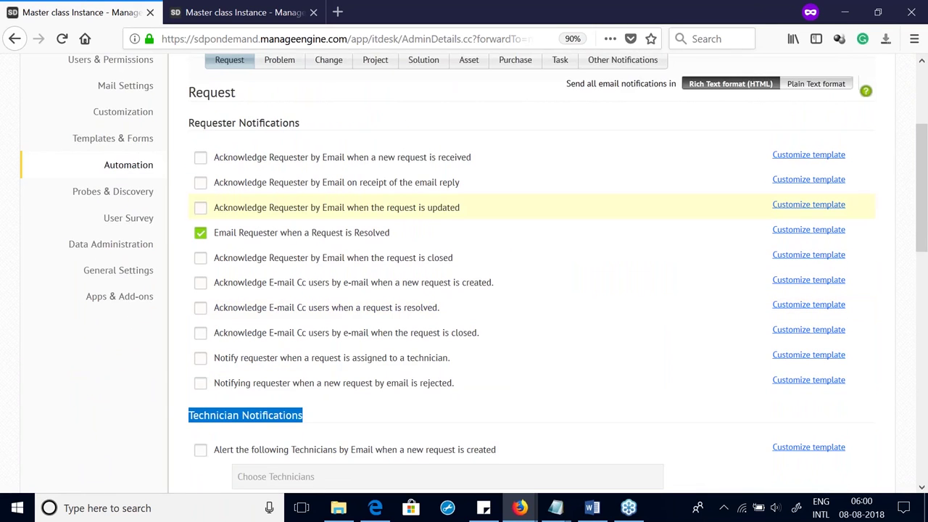
Step: Enable requester acknowledgement emails for request updates, email replies and new requests
click(200, 207)
click(200, 182)
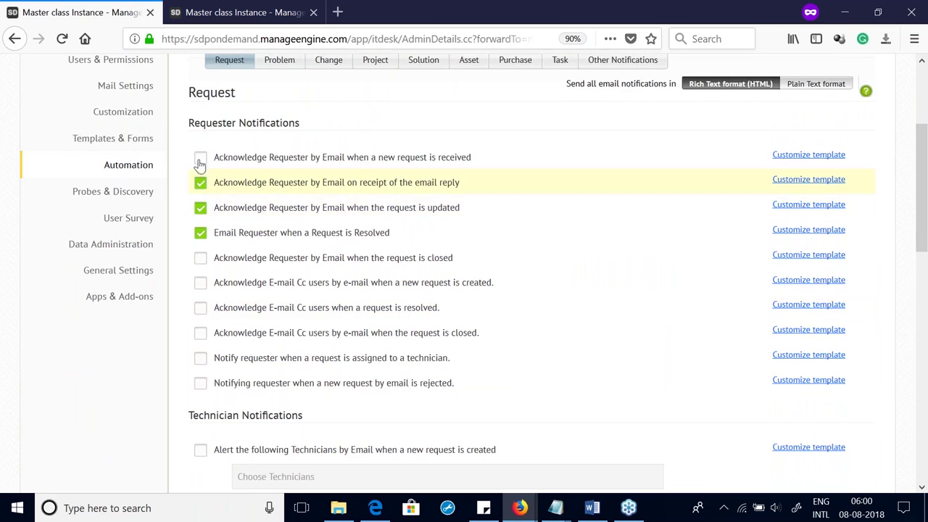
click(200, 158)
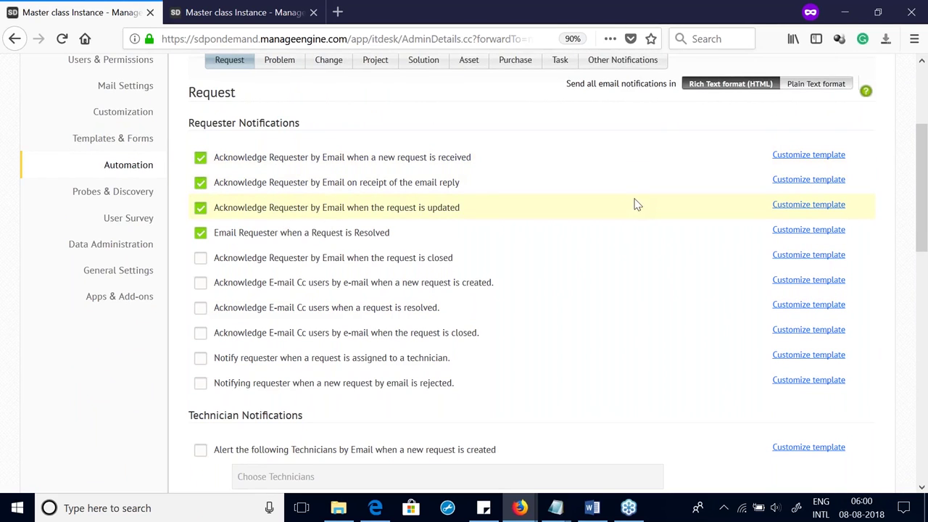
Step: Preview the new-request acknowledgement template unchanged, then save the request notification rules
click(784, 157)
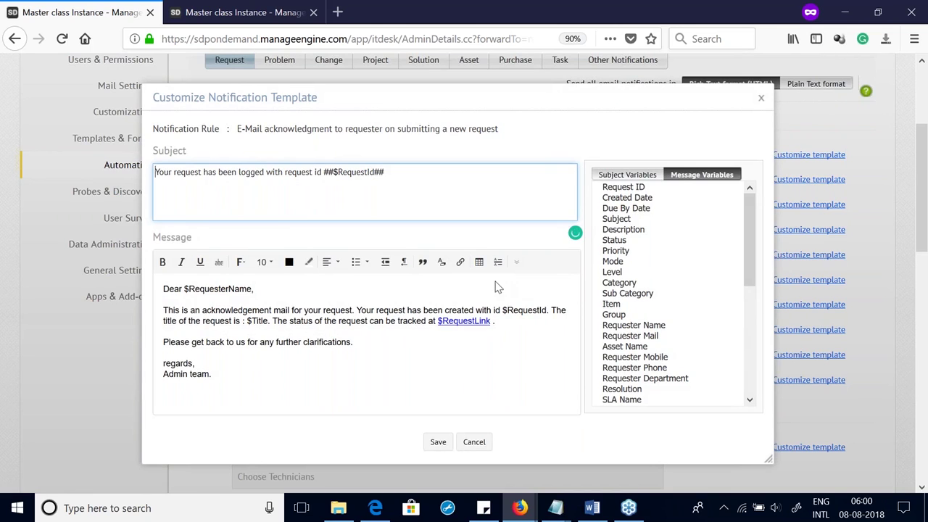
click(761, 98)
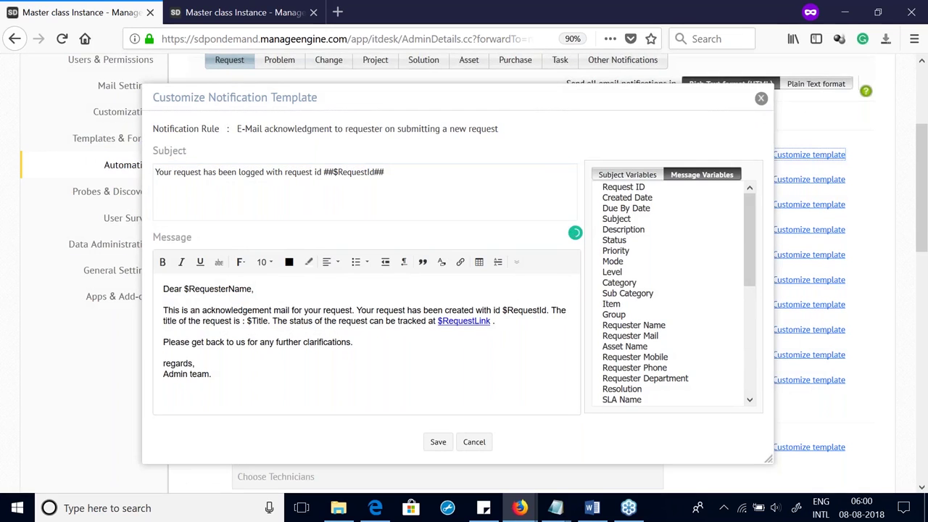
scroll(754, 217, down, 5)
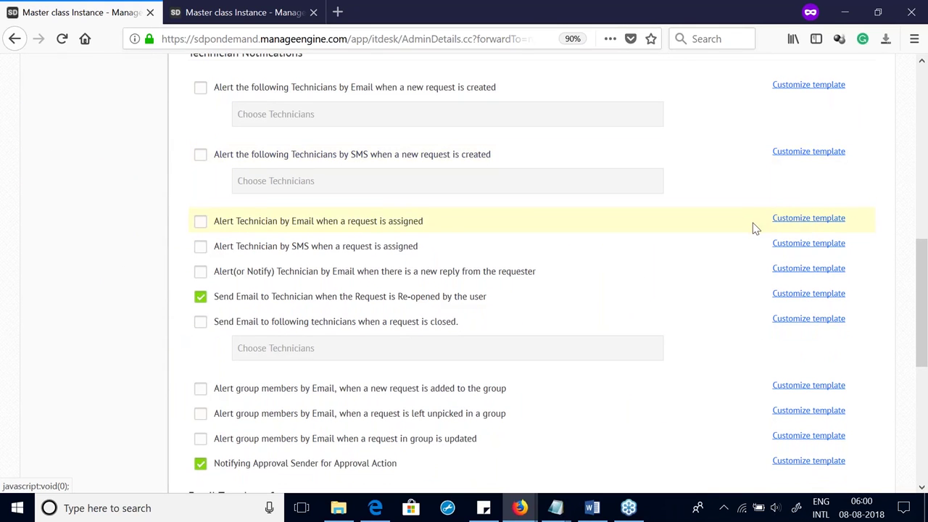
scroll(753, 223, up, 5)
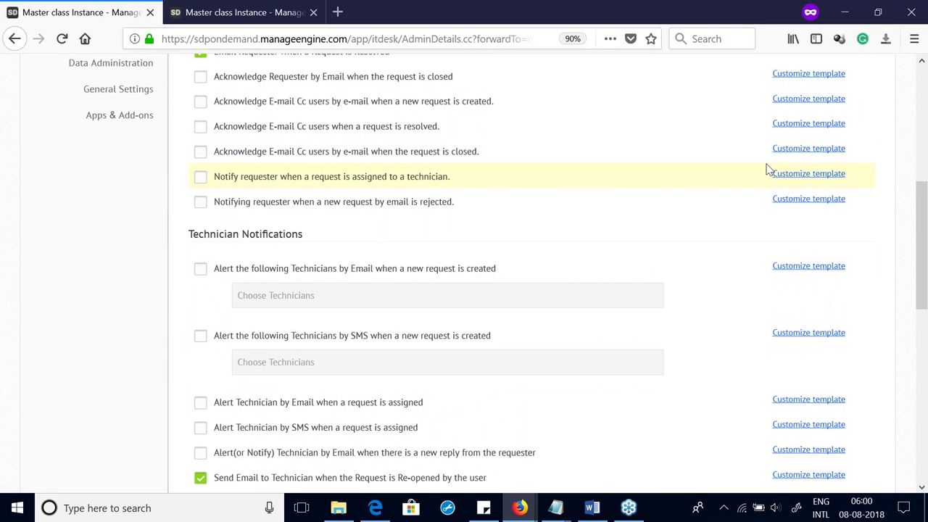
scroll(769, 169, down, 15)
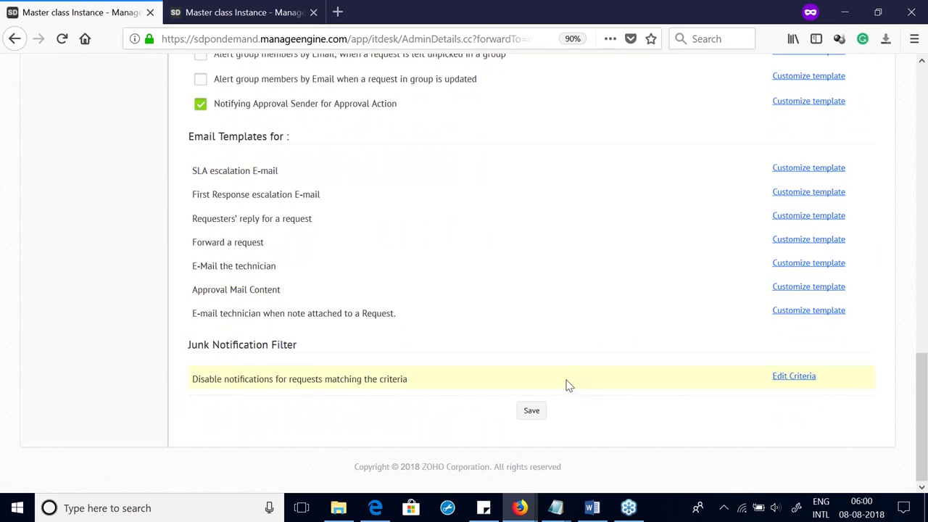
click(533, 415)
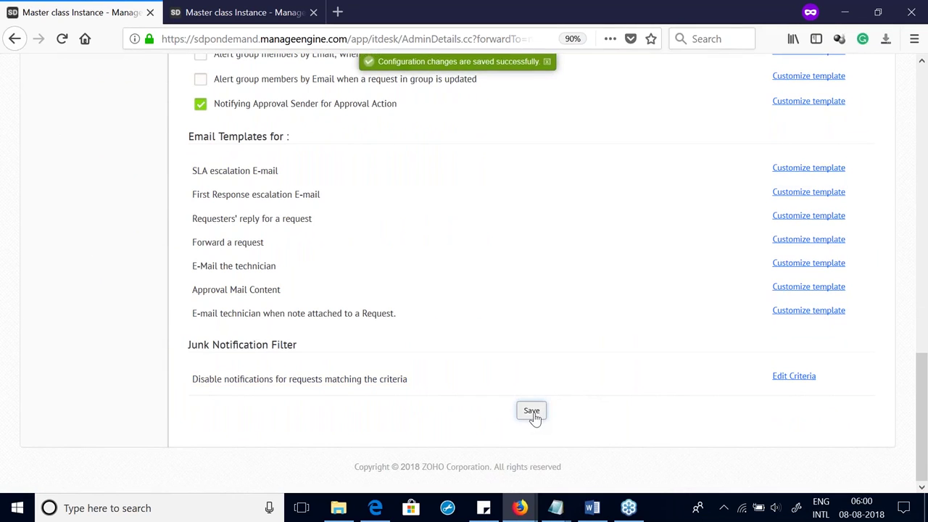
scroll(533, 417, up, 15)
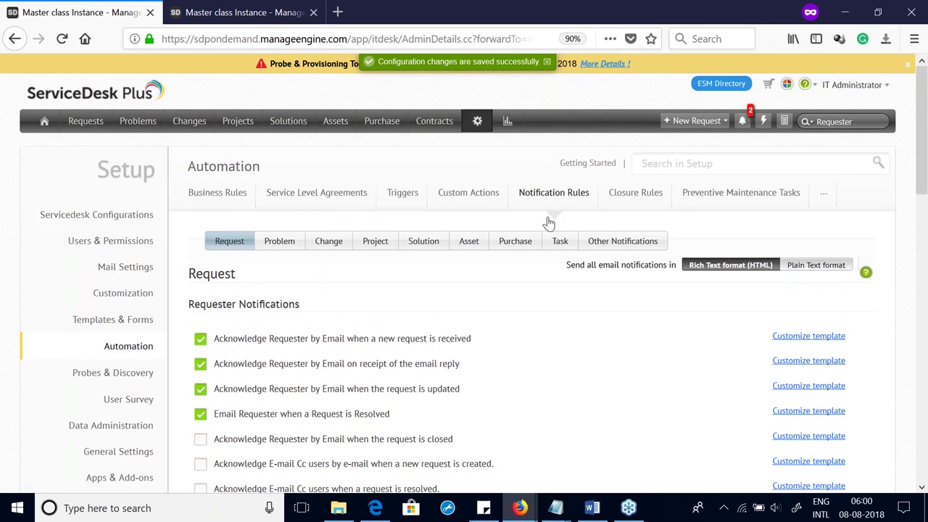
Step: Open the Preventive Maintenance Tasks page under Automation
click(730, 196)
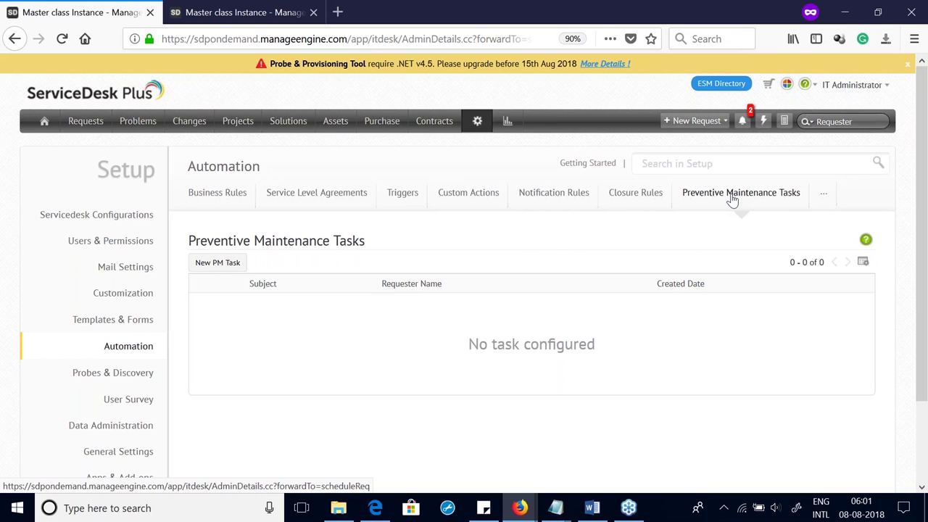
Step: Start a new PM task with request type Incident and requester IT Administrator
click(219, 266)
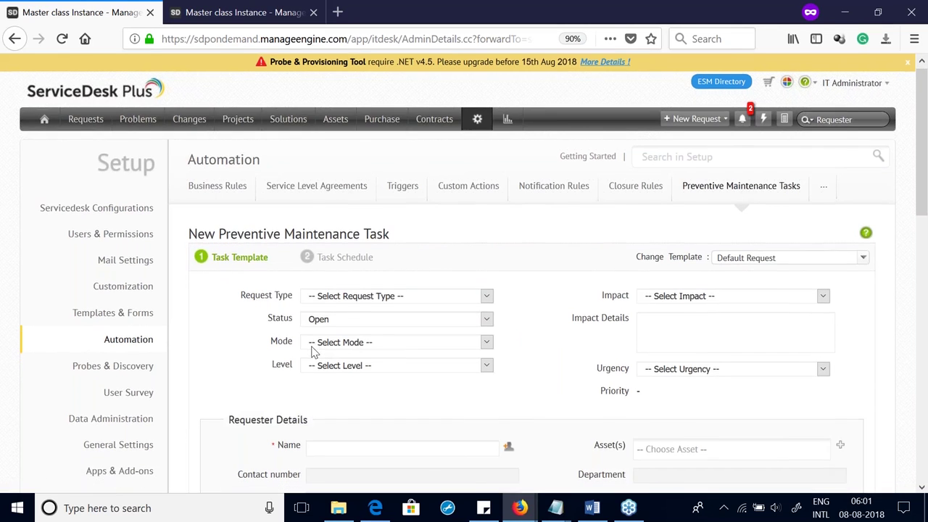
scroll(313, 352, down, 3)
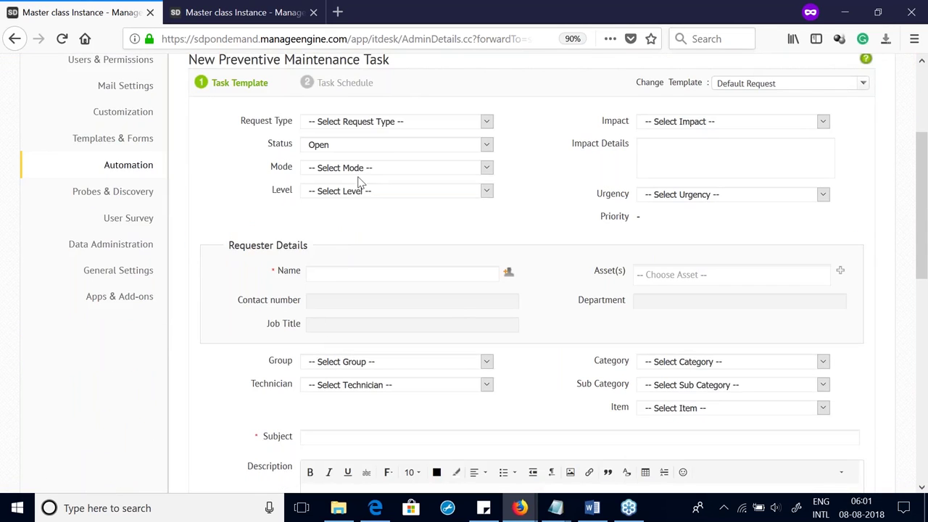
click(369, 124)
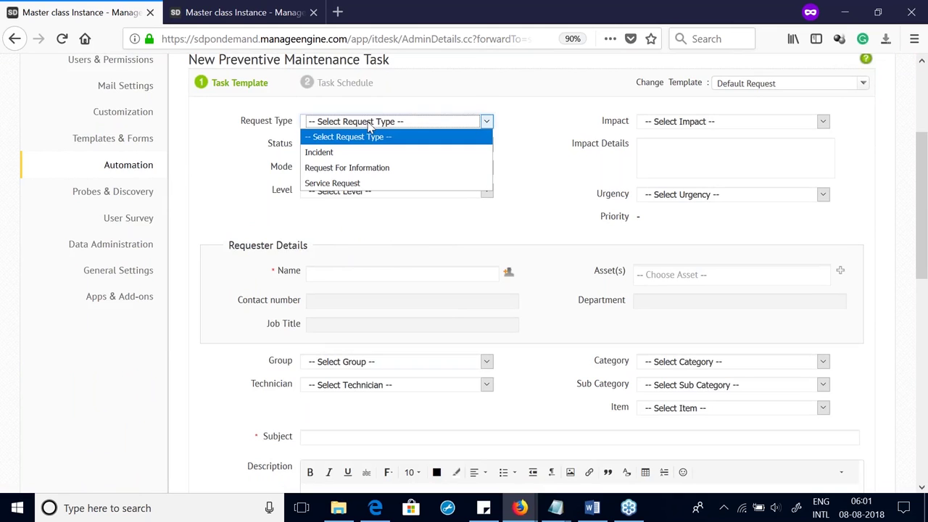
click(343, 154)
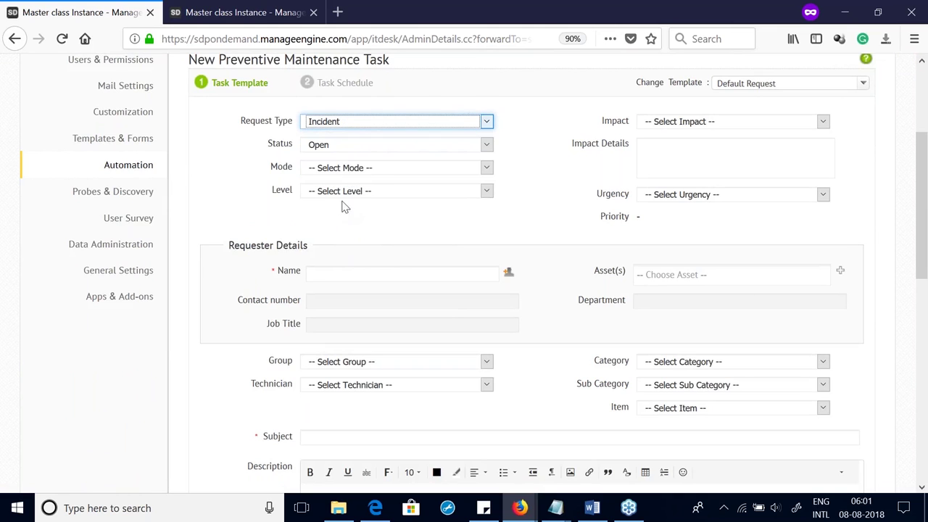
scroll(524, 208, up, 3)
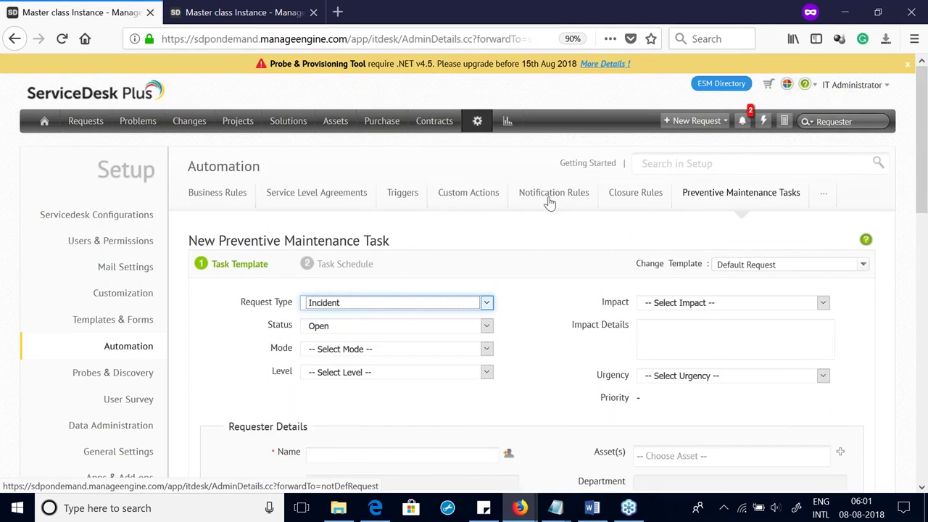
scroll(535, 210, down, 6)
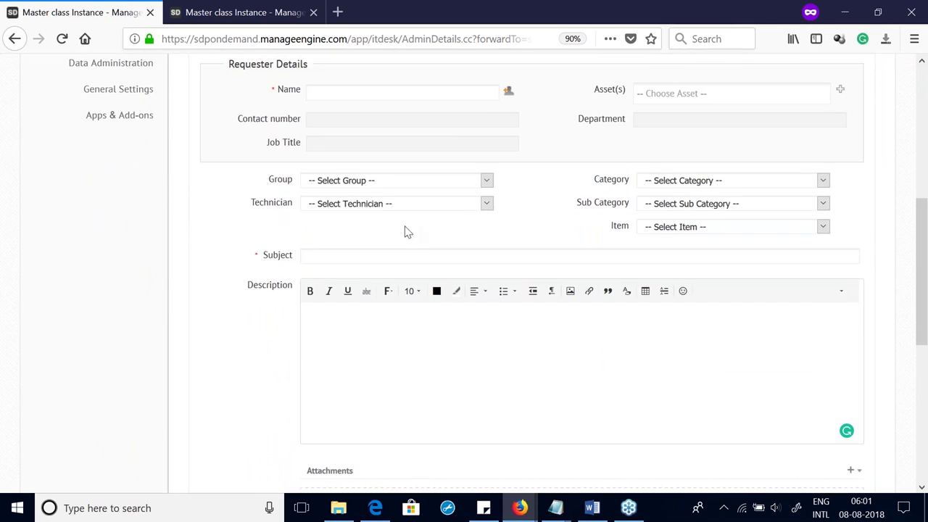
scroll(371, 185, up, 3)
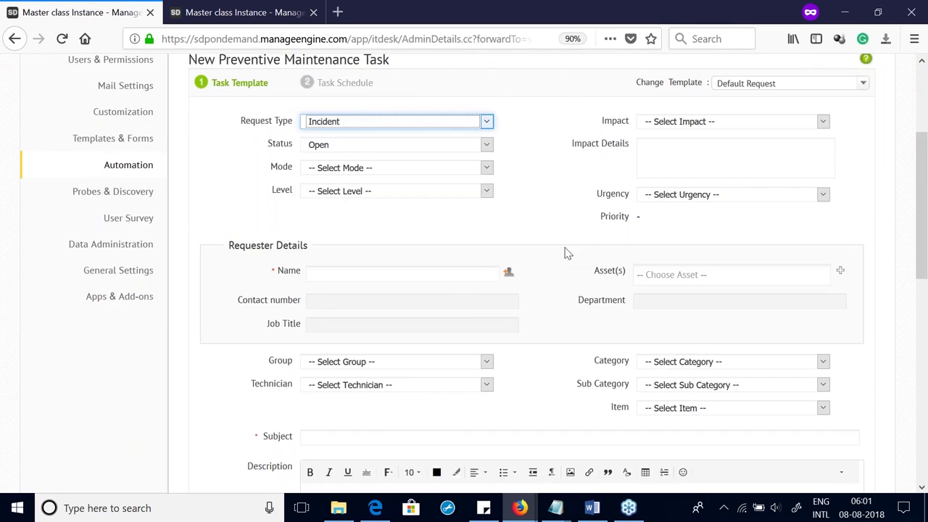
click(508, 272)
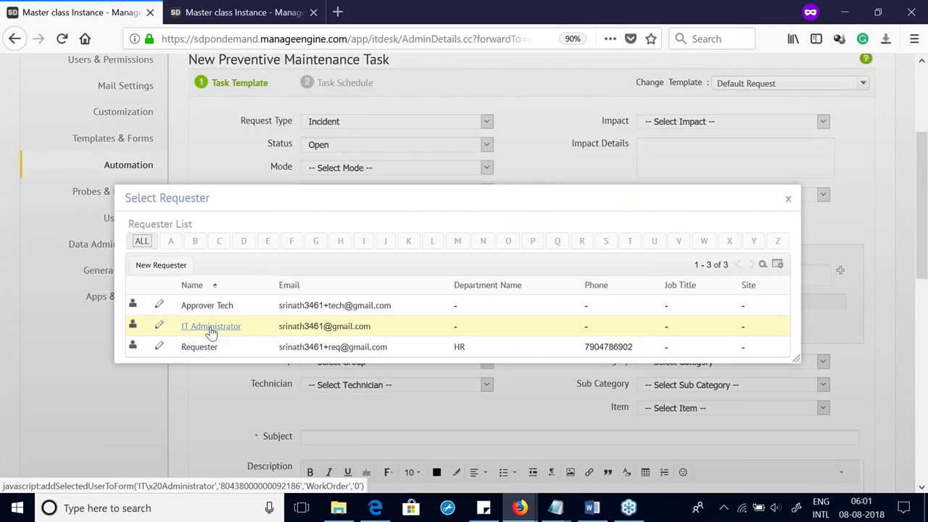
click(210, 327)
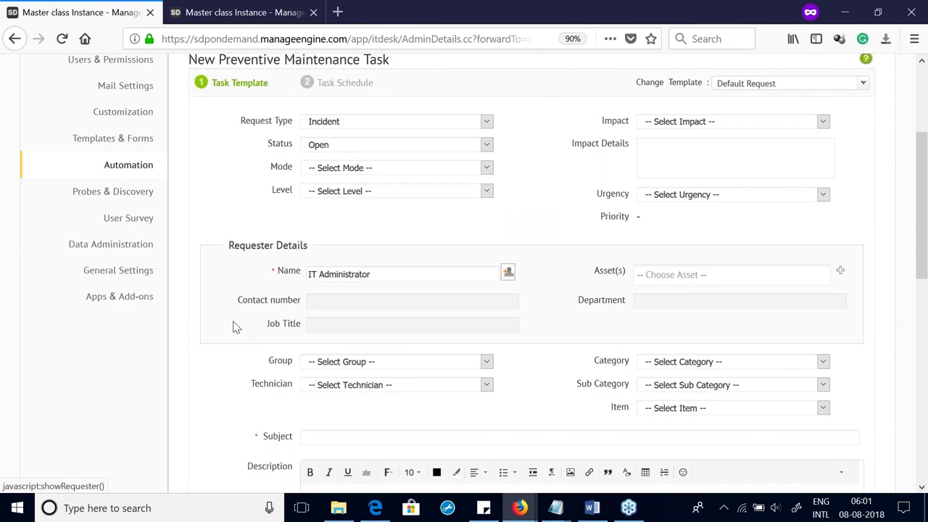
Step: Assign technician Approver Tech, subject 'Change the PRinter toner' and description 'Location: BV35'
scroll(233, 328, down, 2)
scroll(233, 328, down, 1)
click(363, 207)
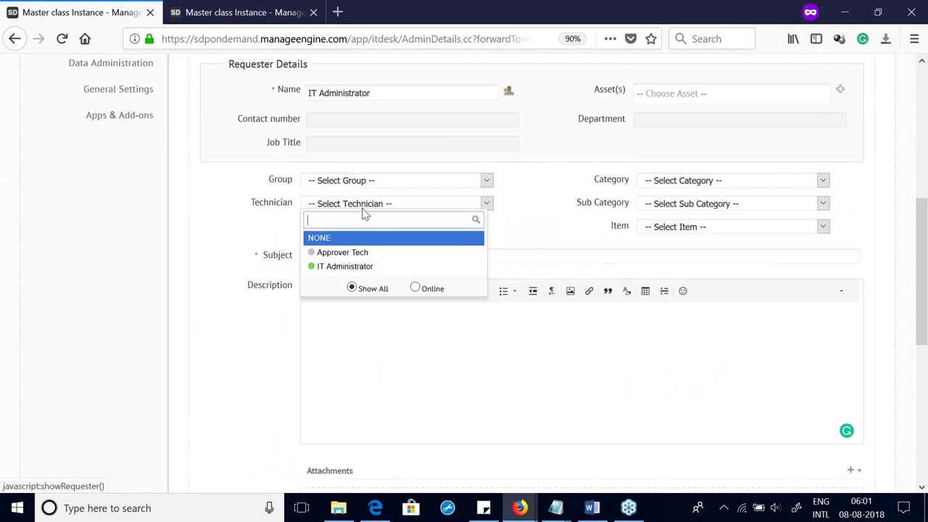
click(344, 255)
click(345, 255)
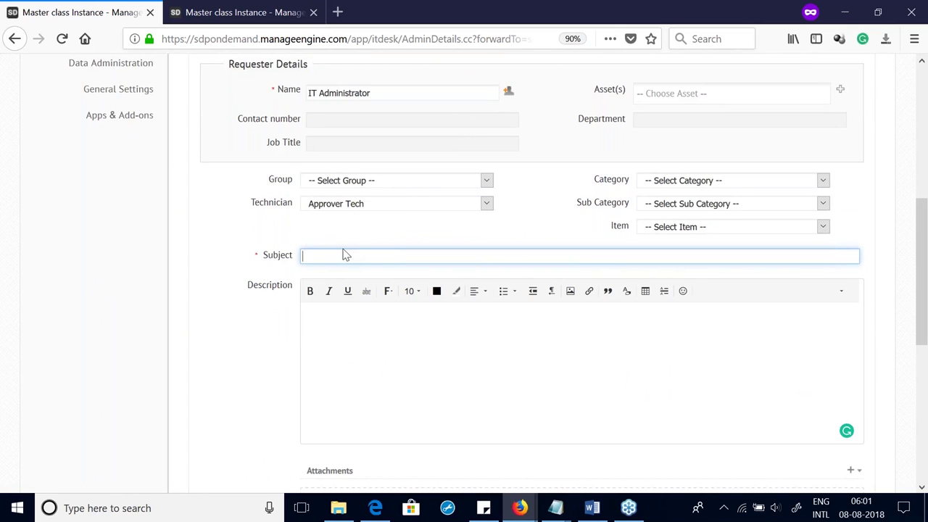
text(Change the PRinter toner)
scroll(251, 131, down, 5)
scroll(353, 299, up, 5)
click(326, 312)
scroll(323, 305, down, 4)
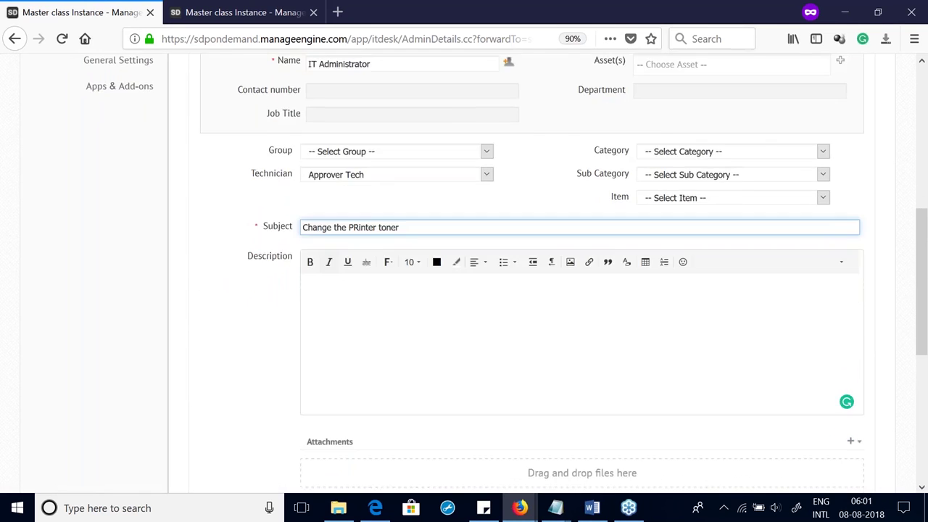
scroll(330, 217, up, 1)
text(Loc)
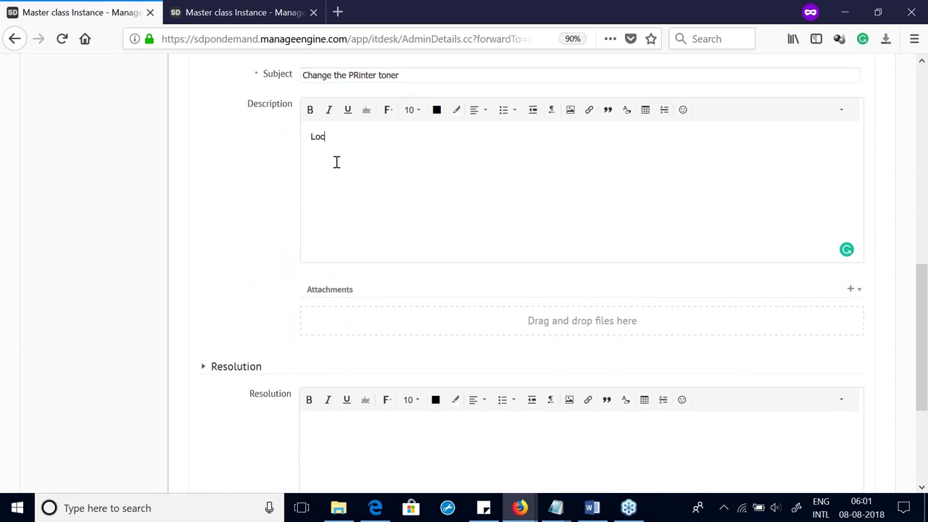
text(ation: BV35)
scroll(394, 93, down, 3)
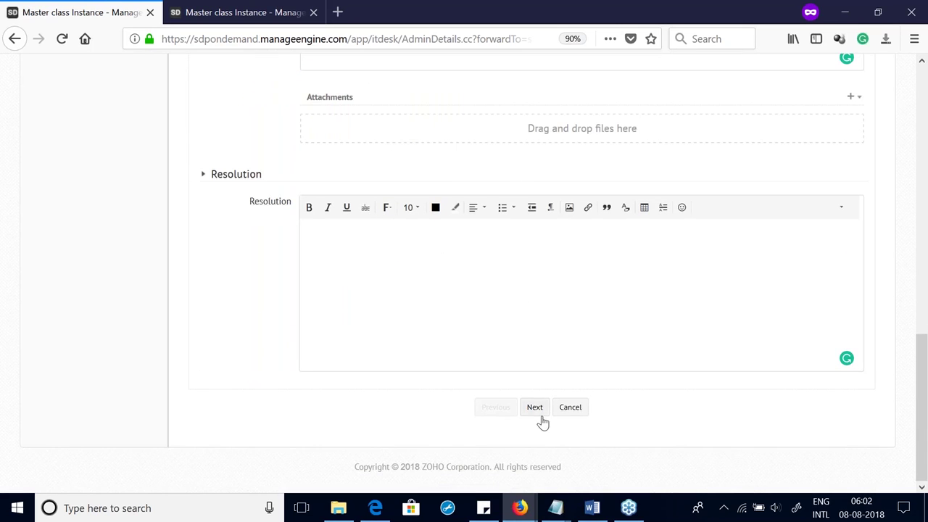
Step: Go to the Task Schedule step and choose Periodic Schedule, leaving the day interval blank
click(536, 409)
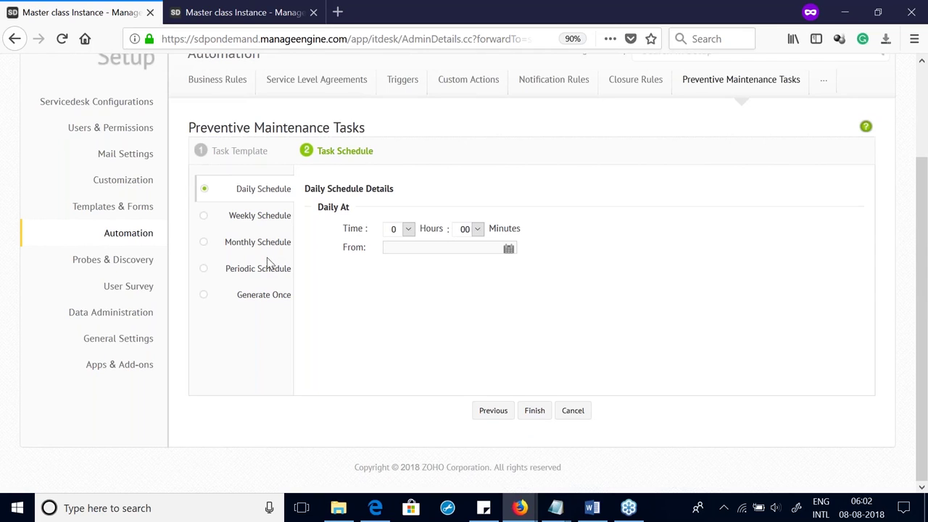
click(262, 297)
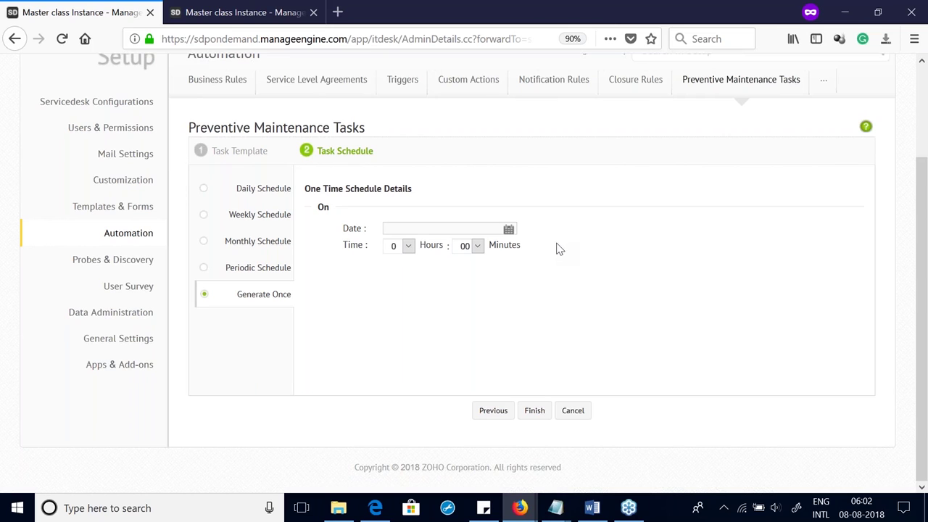
click(235, 273)
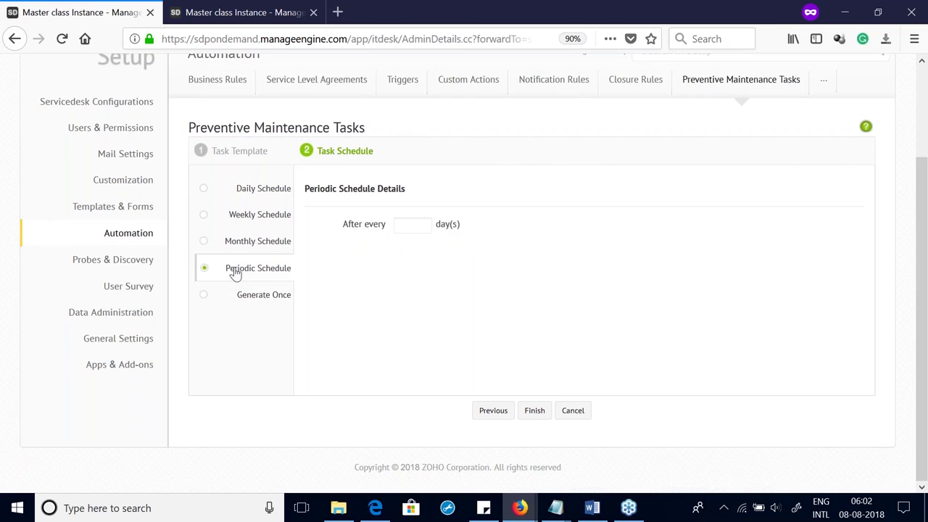
click(405, 226)
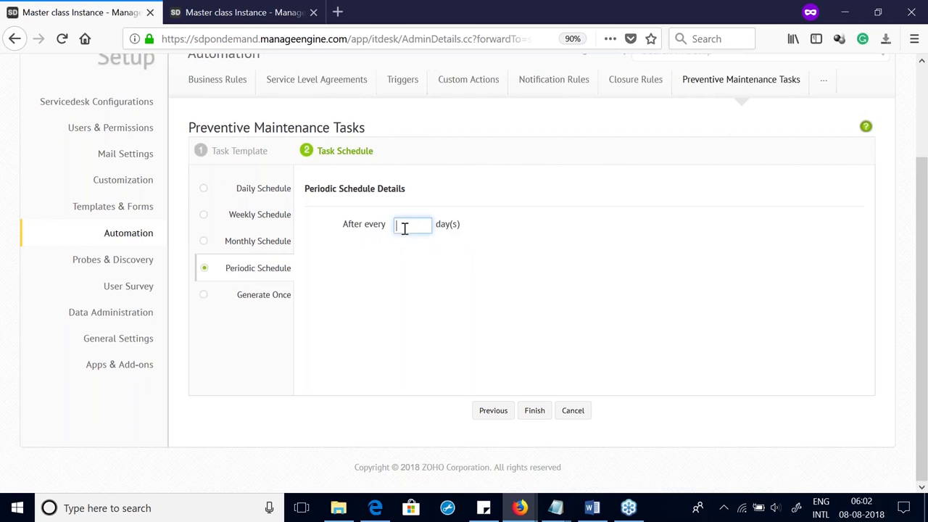
Step: Set a Monthly Schedule for every month at 10:00 and finish creating the task
click(263, 246)
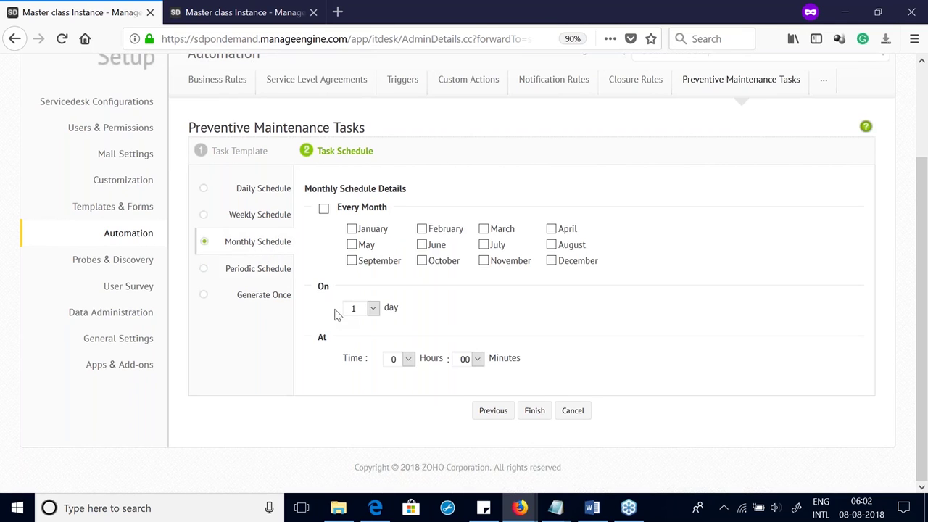
click(323, 210)
click(408, 361)
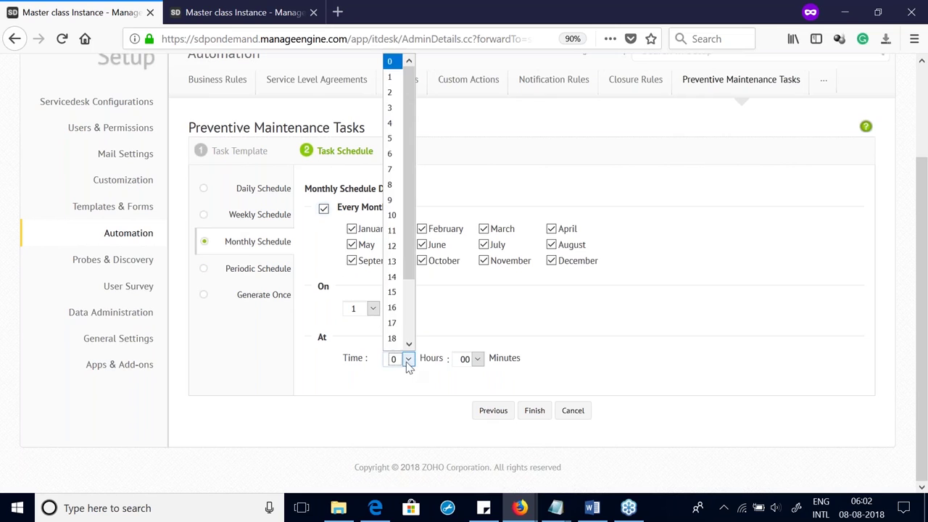
click(392, 215)
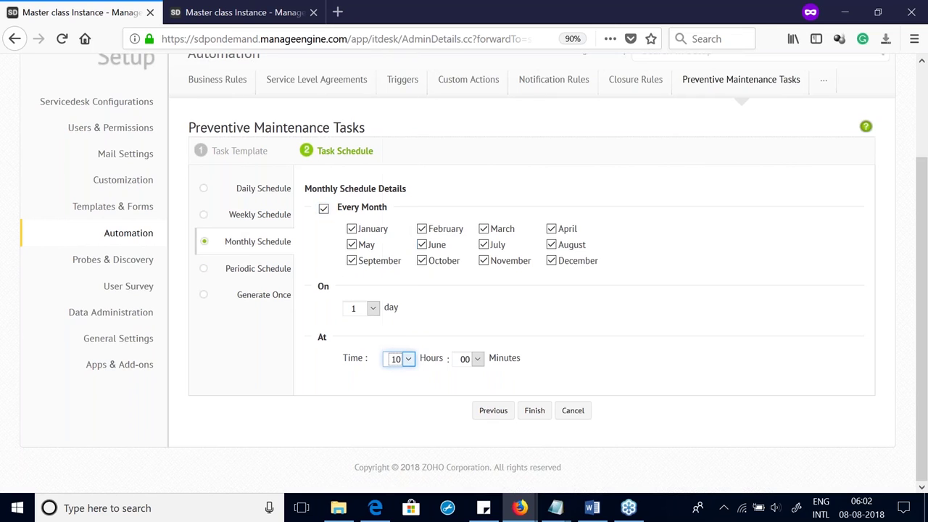
click(478, 360)
click(471, 178)
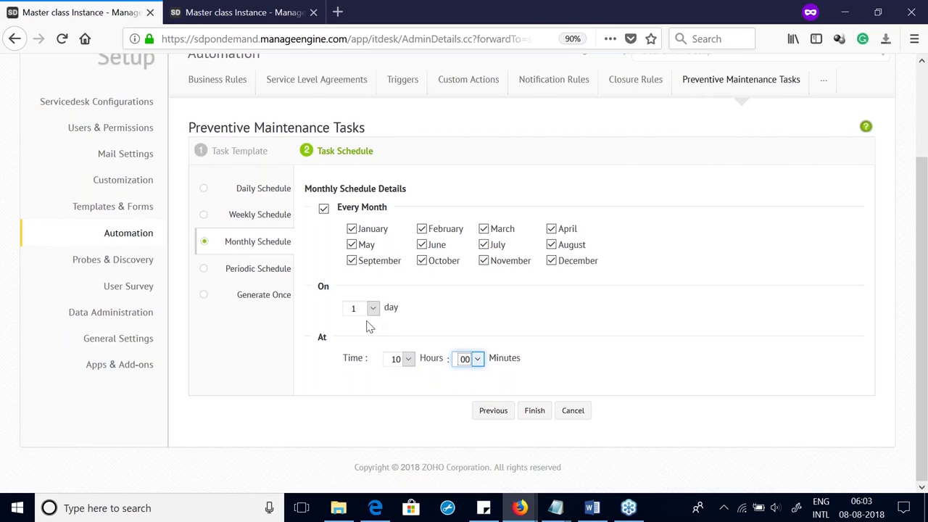
click(535, 415)
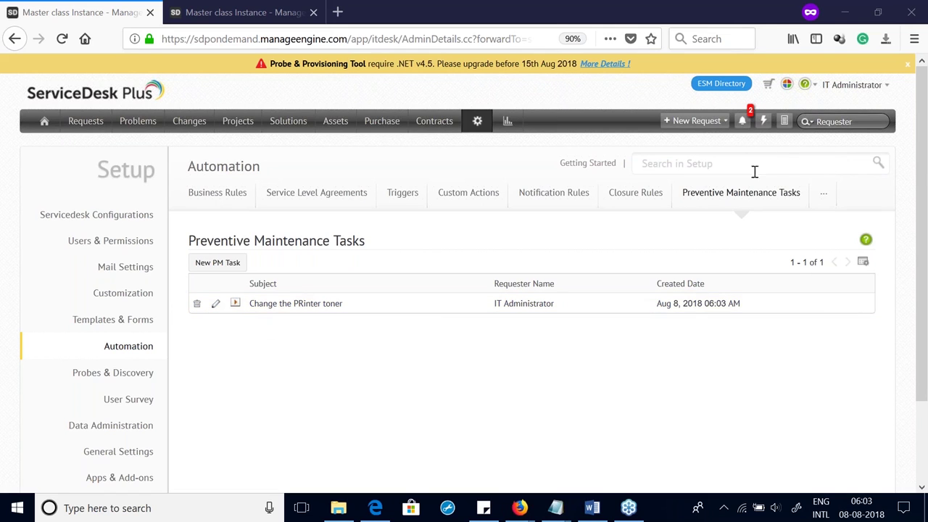
click(825, 197)
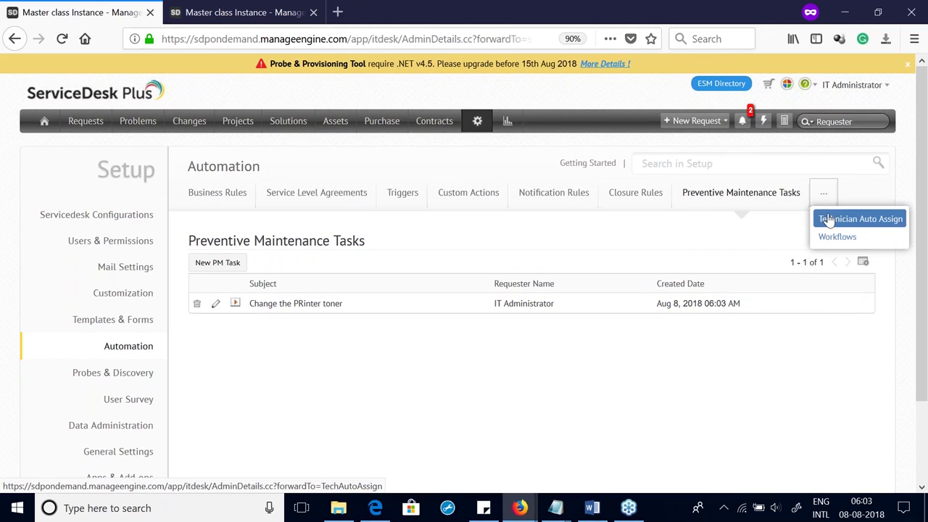
Step: Make Technician Auto Assign consider technician availability based on Created Date
click(830, 219)
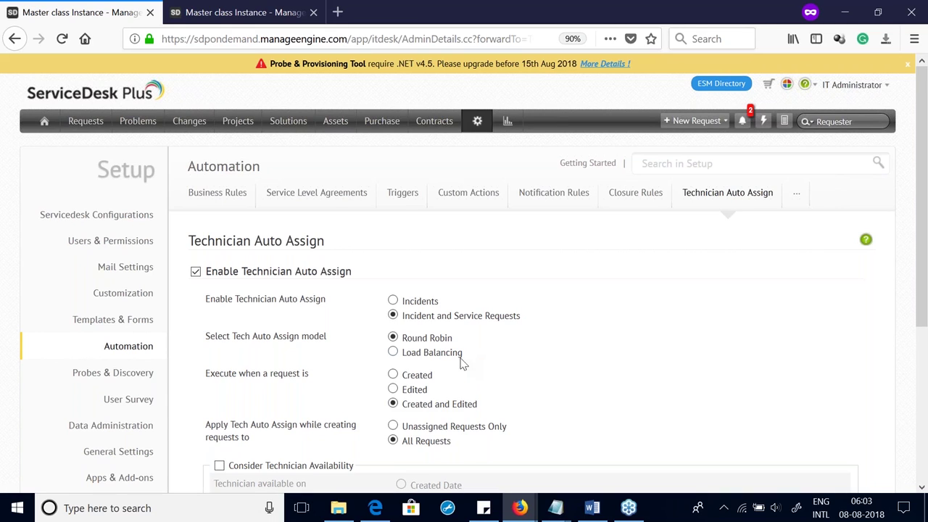
drag(464, 357, 376, 343)
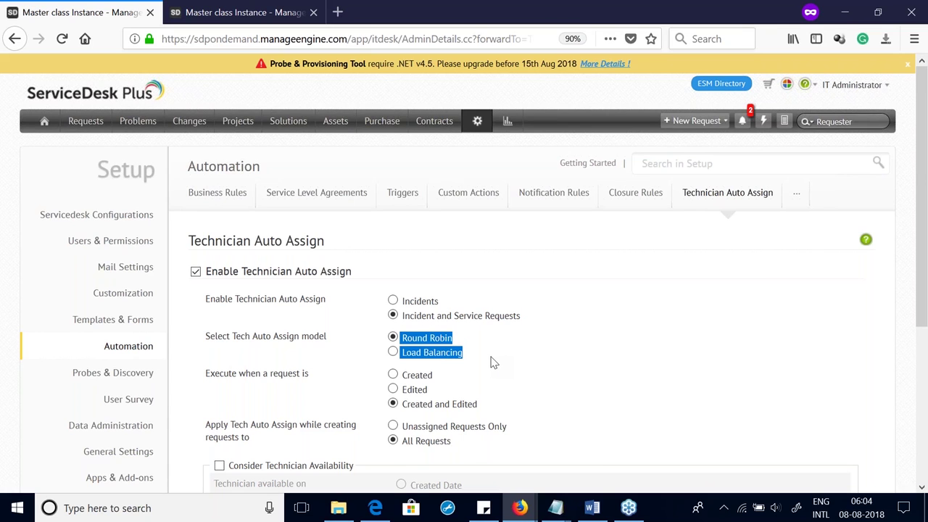
scroll(491, 362, down, 3)
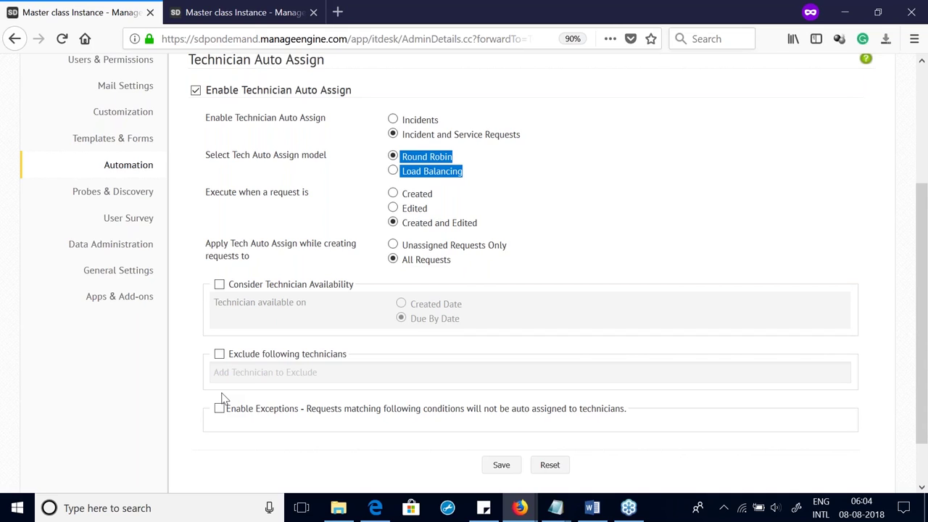
click(219, 285)
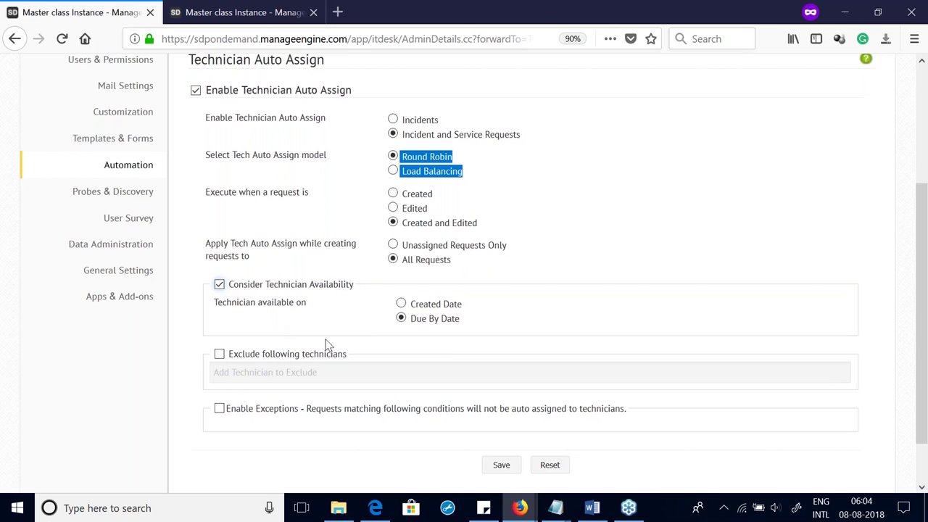
click(402, 304)
scroll(252, 401, up, 5)
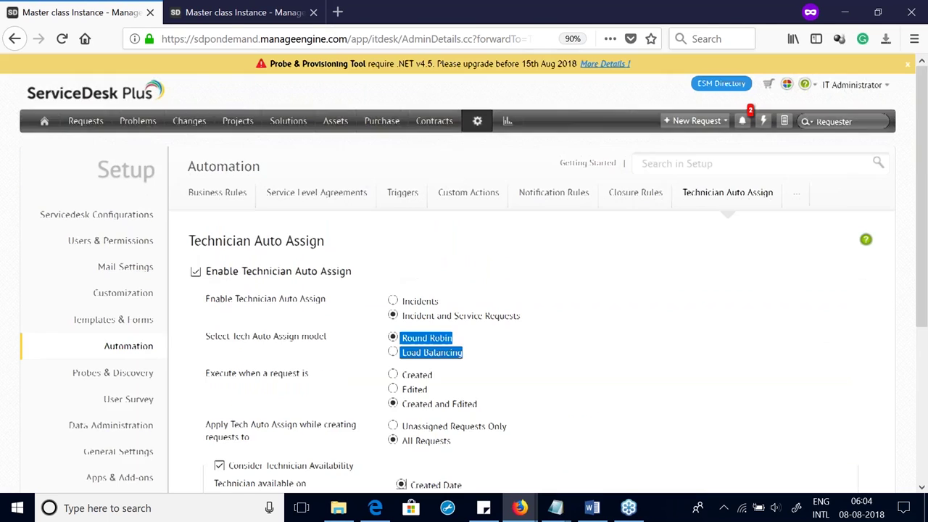
Step: Open Home in a new tab, open Mark Leave on a calendar day, then close it unsaved
right_click(40, 125)
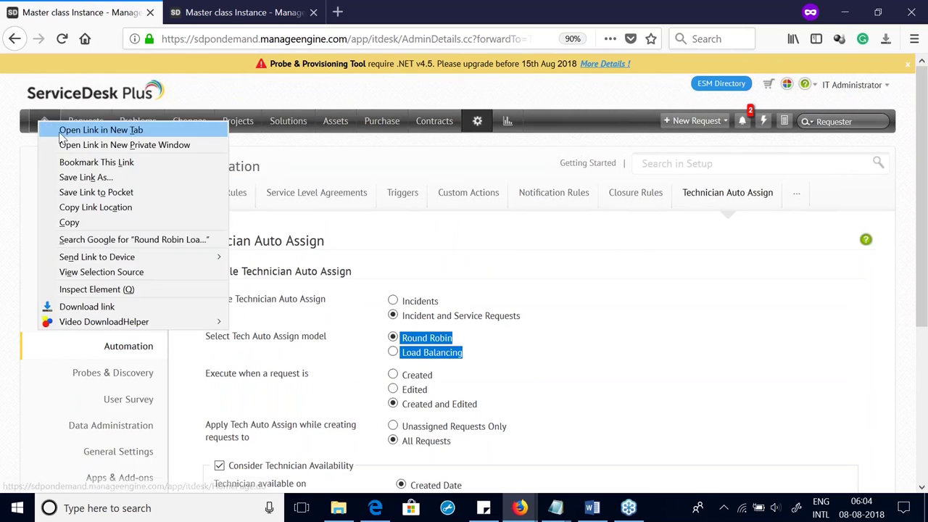
click(80, 129)
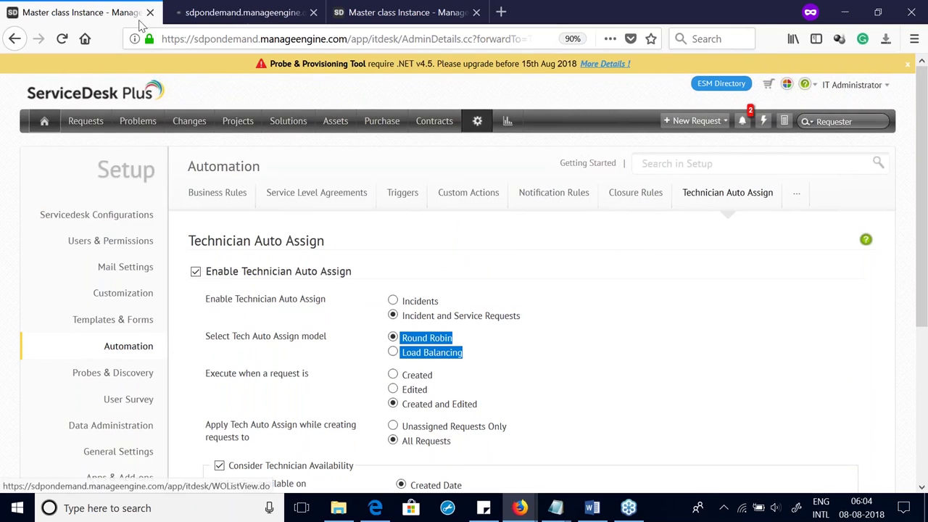
click(207, 12)
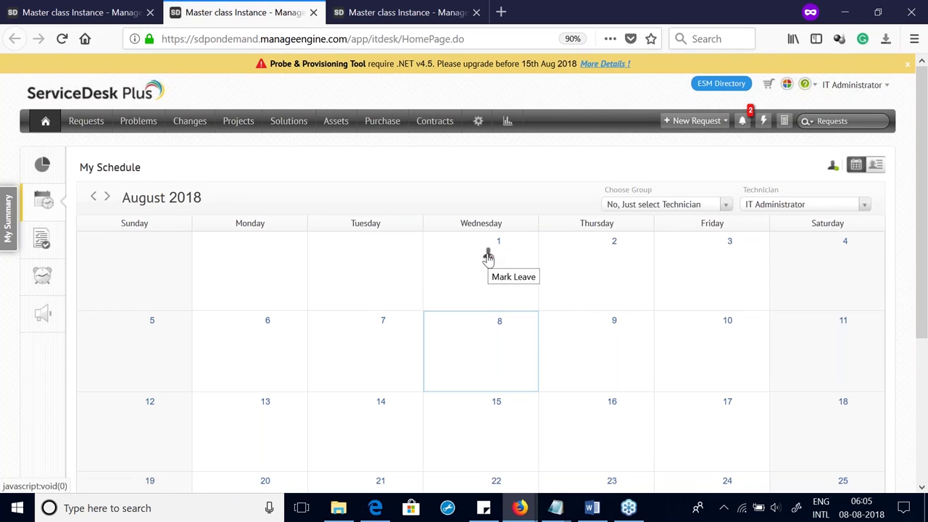
click(606, 337)
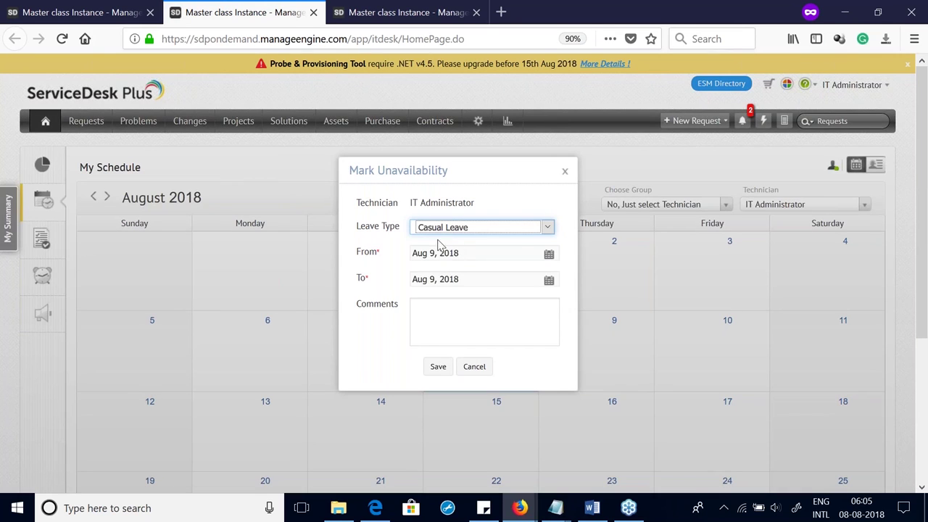
click(438, 231)
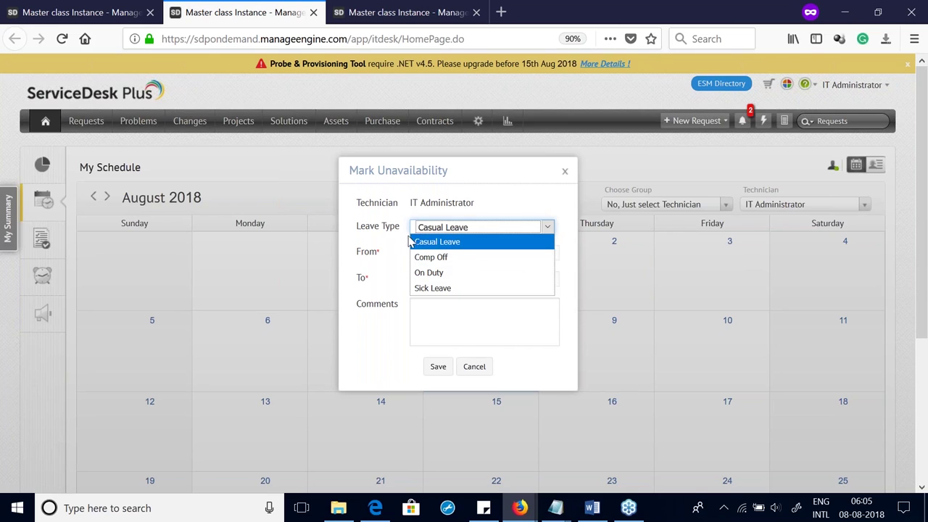
click(565, 171)
click(565, 171)
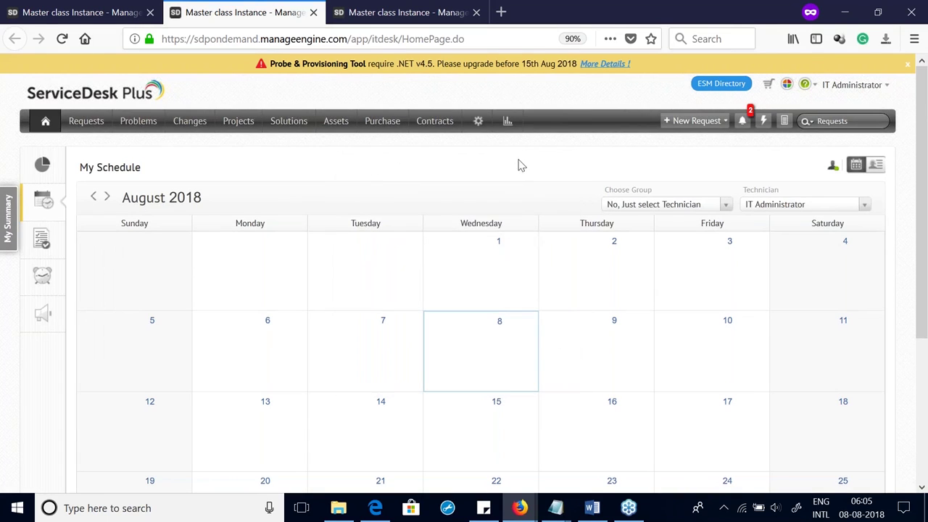
click(478, 125)
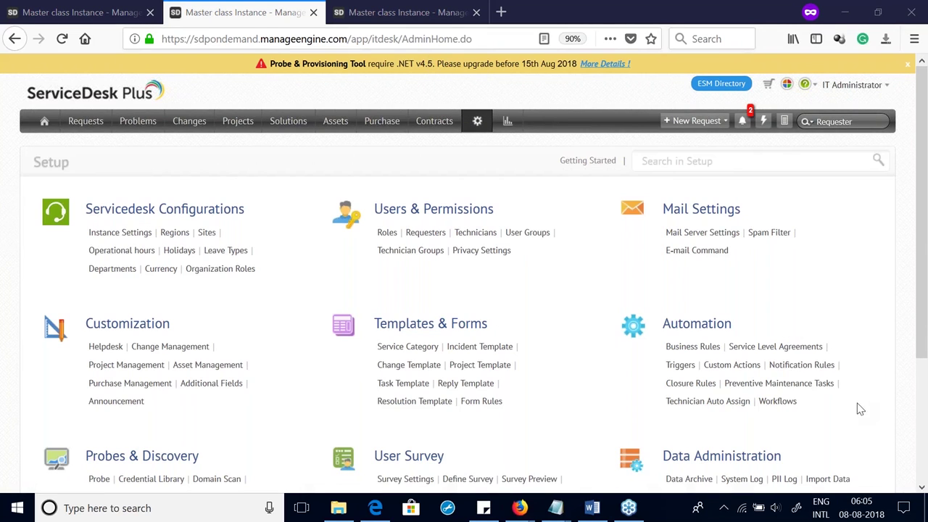
Step: Turn on availability checking by Due By Date and exclude IT Administrator from auto assignment
click(680, 403)
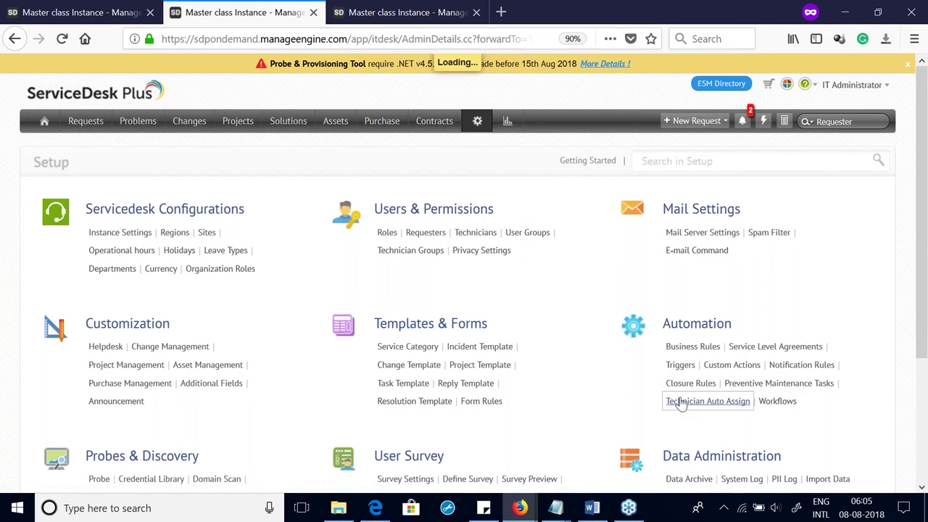
scroll(476, 399, down, 5)
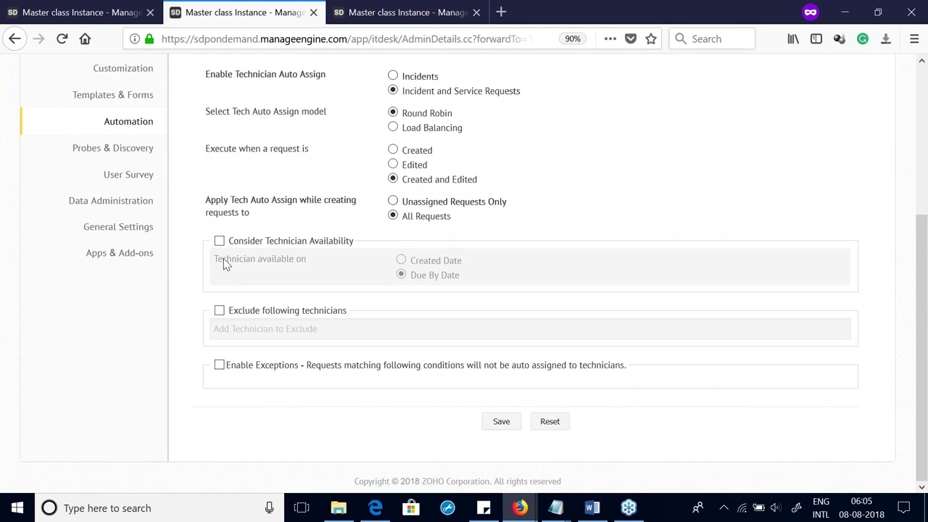
click(219, 241)
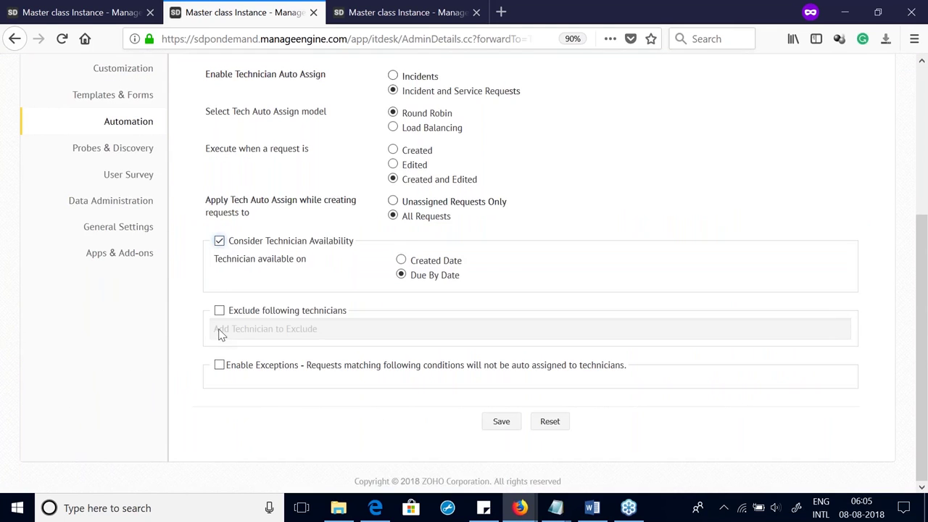
click(220, 312)
click(308, 330)
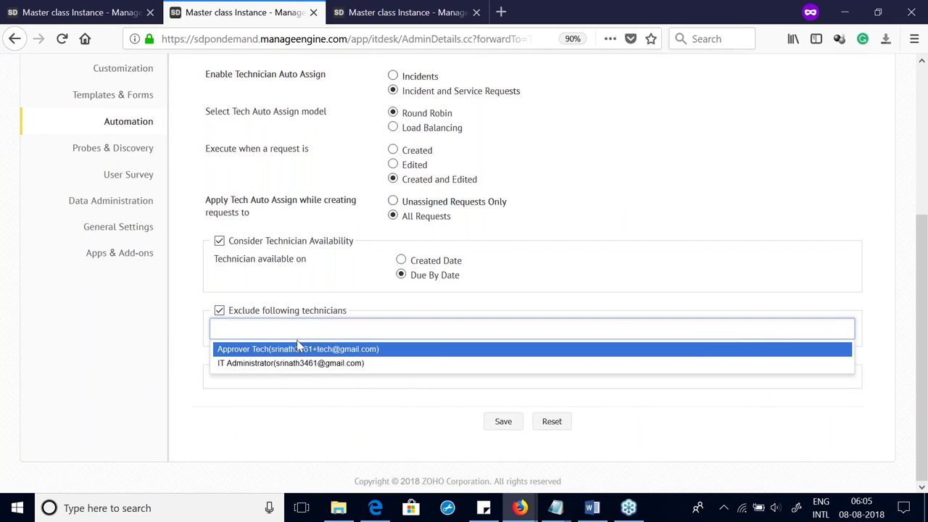
click(283, 370)
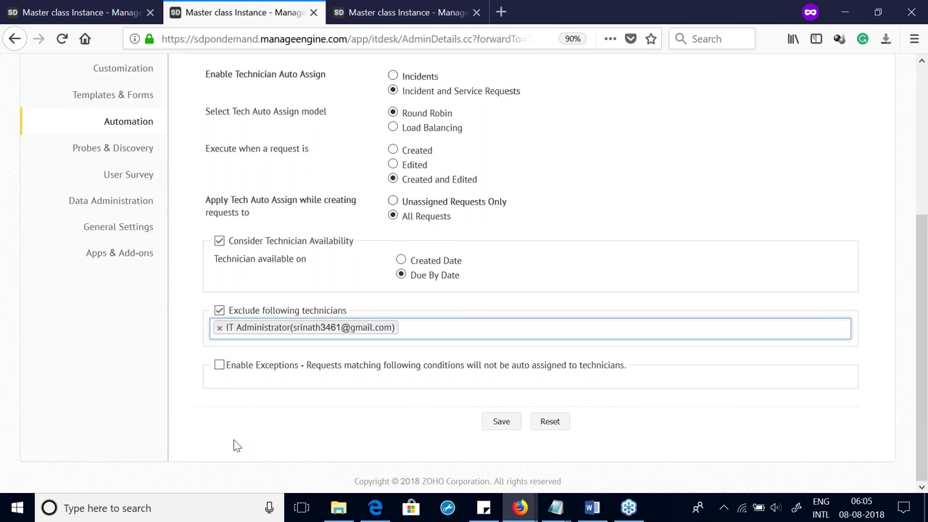
scroll(236, 446, up, 5)
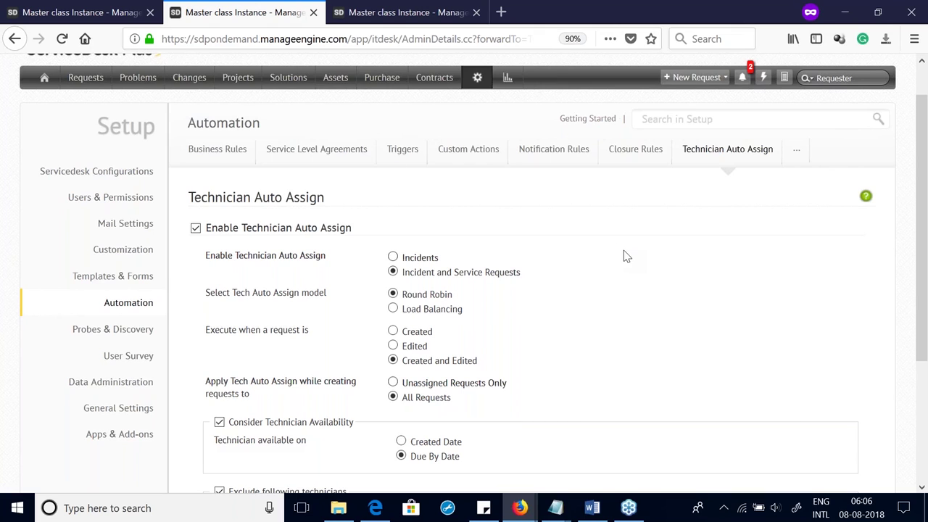
Step: Review the Announcement types, open and cancel Service Down, then go back to Home
scroll(472, 189, up, 1)
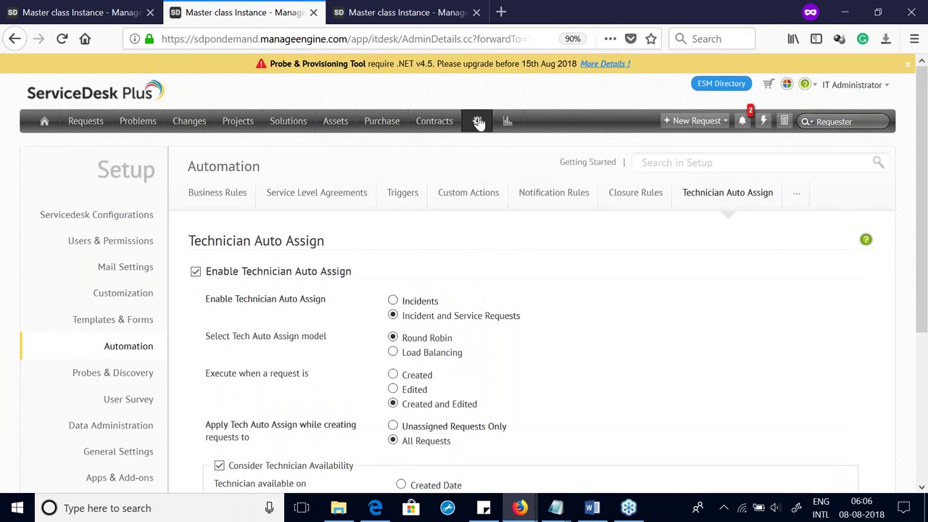
click(479, 122)
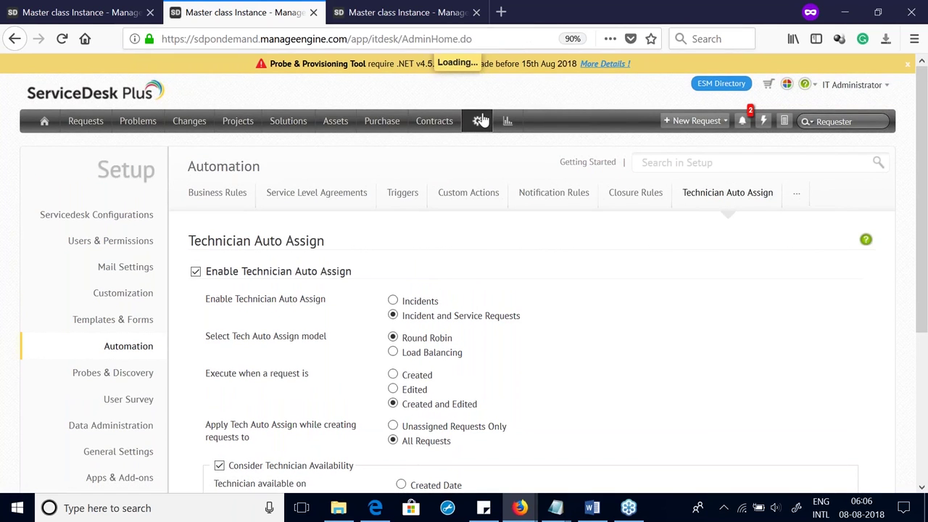
scroll(687, 352, down, 2)
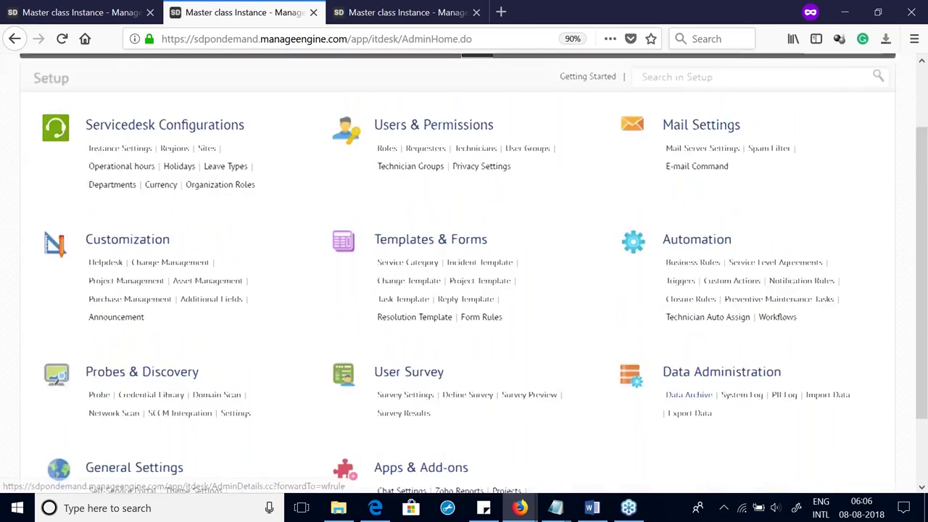
scroll(687, 351, up, 2)
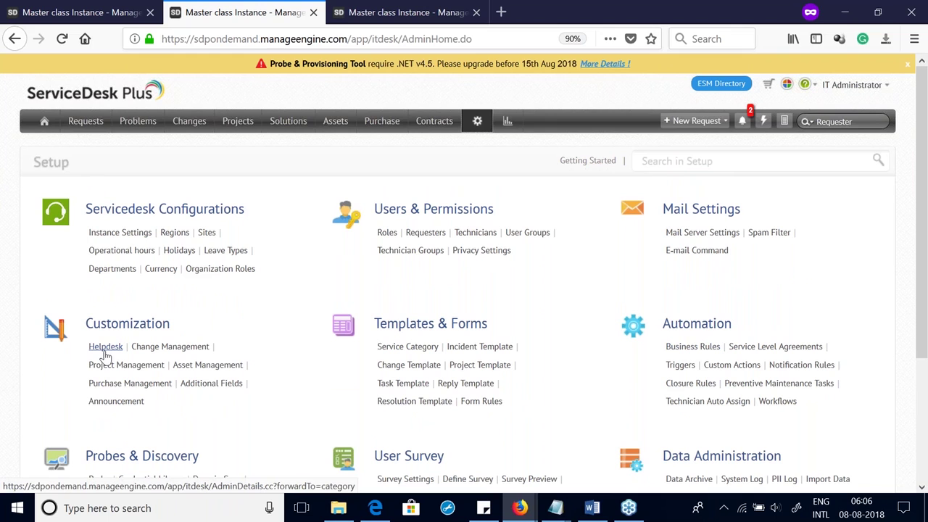
click(114, 403)
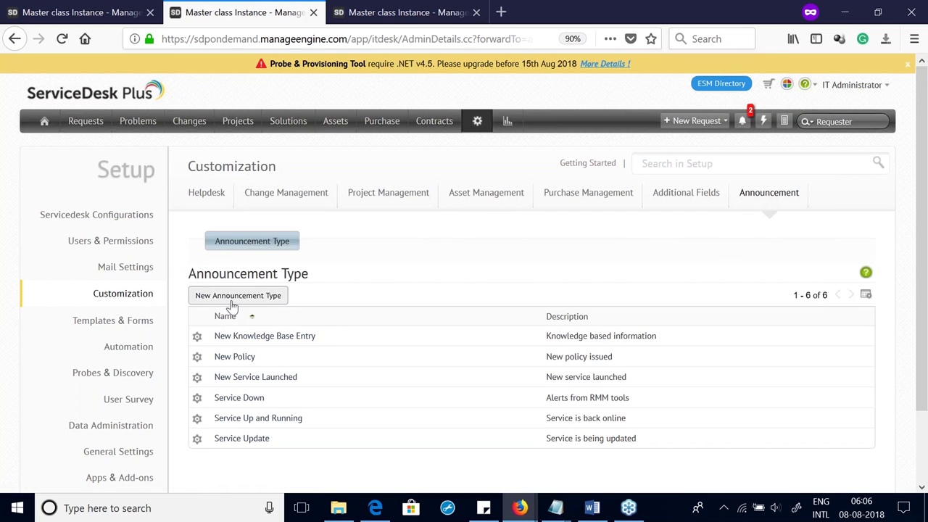
click(240, 404)
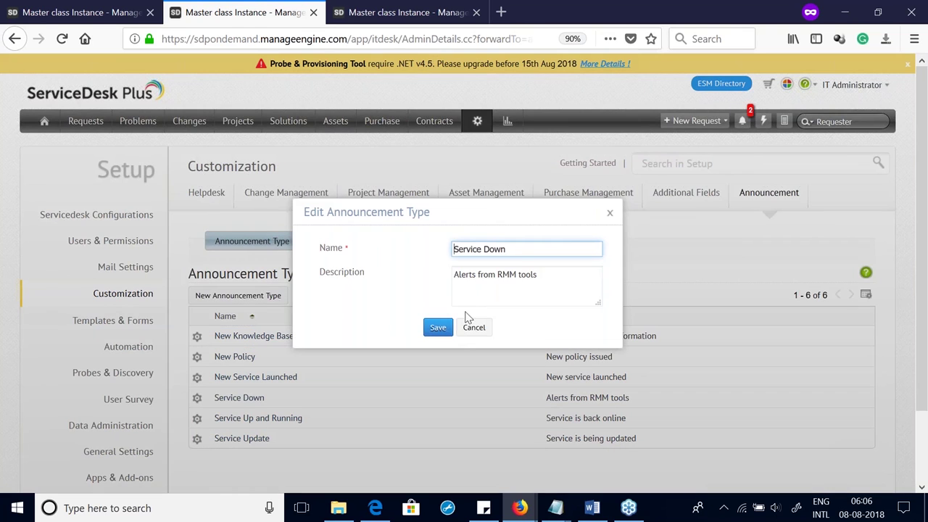
click(610, 213)
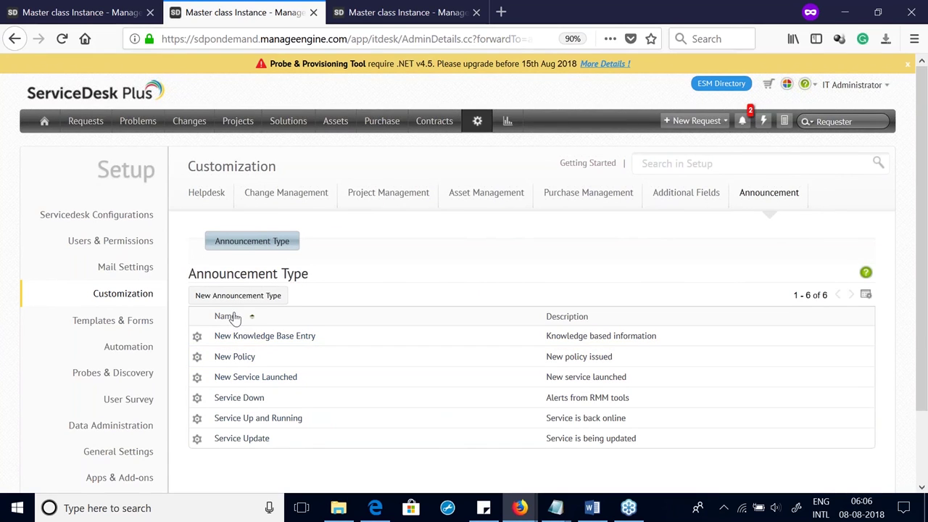
click(44, 125)
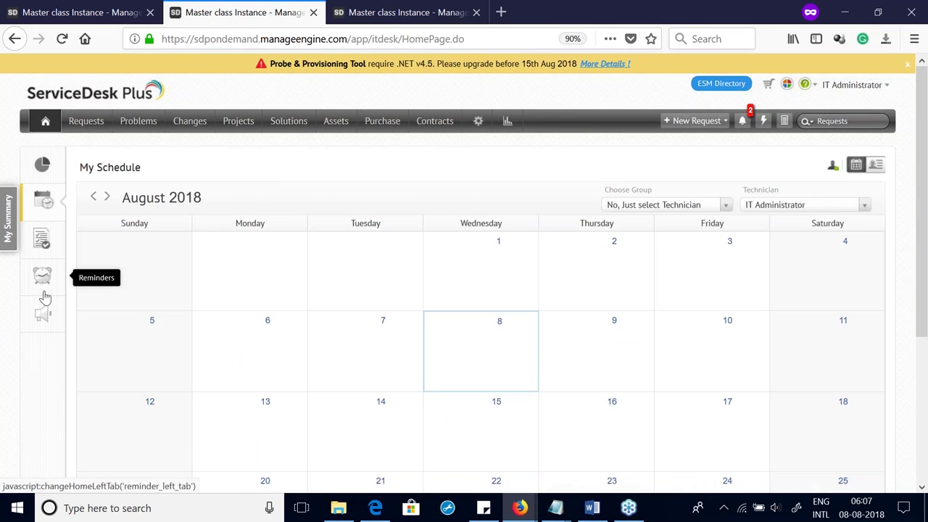
Step: From the home page Announcements panel, create a new announcement titled 'Printer will not work today'
click(42, 304)
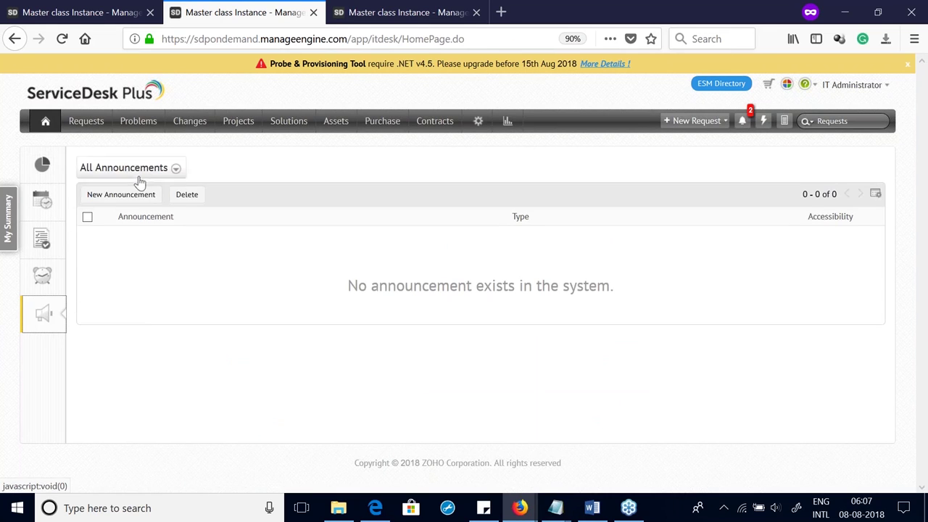
click(138, 194)
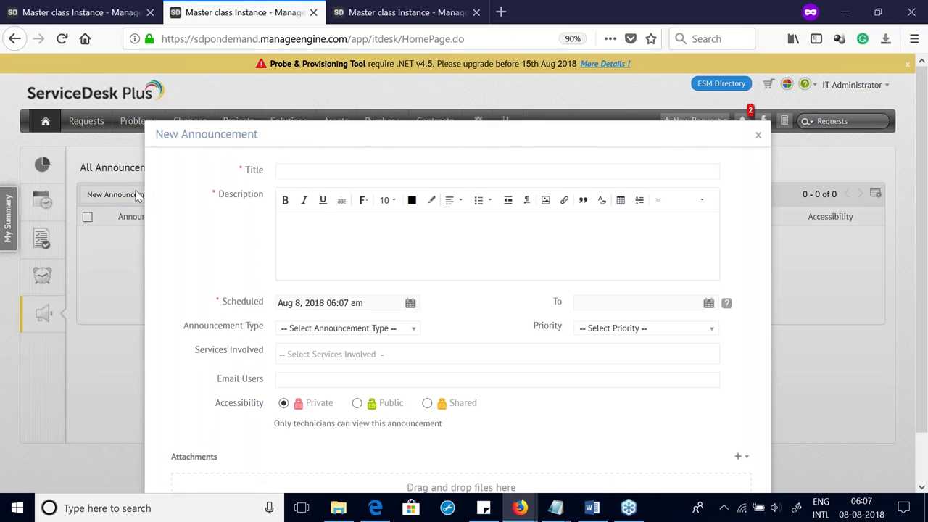
click(327, 168)
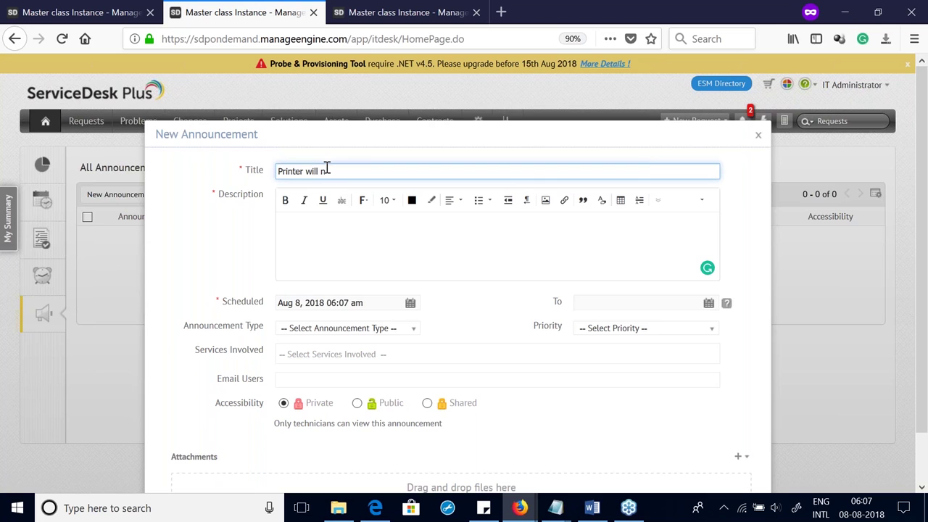
scroll(291, 142, down, 2)
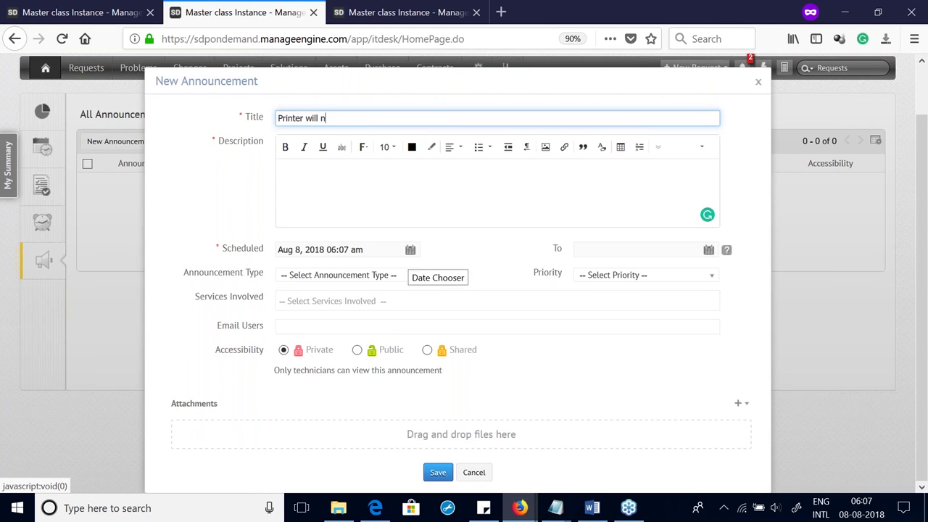
click(411, 249)
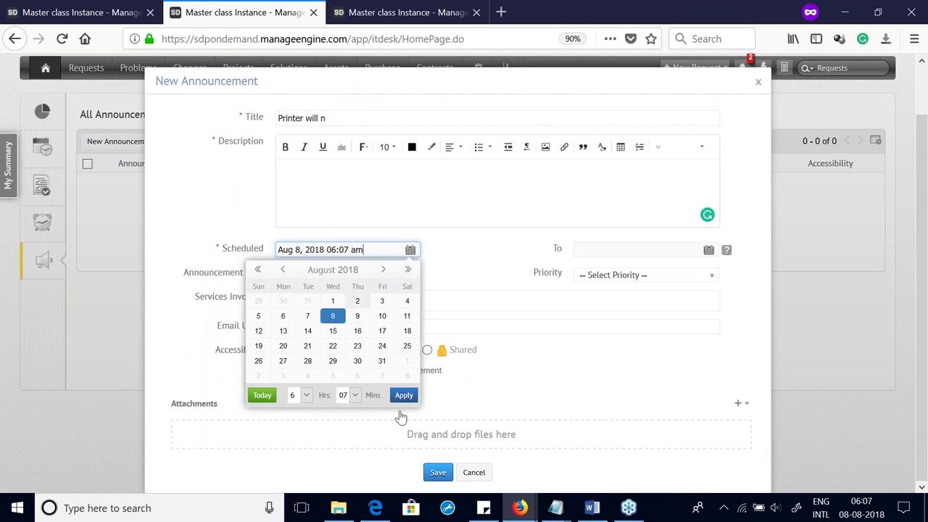
click(366, 114)
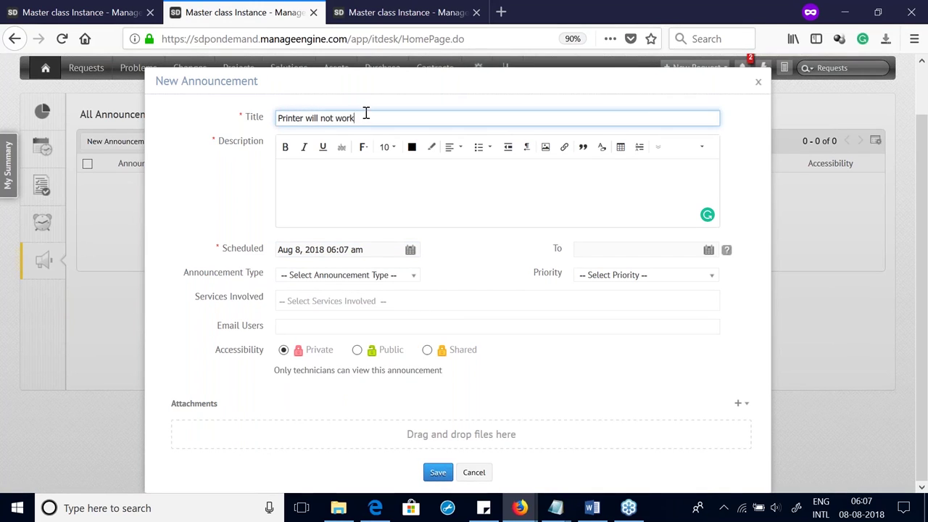
right_click(366, 113)
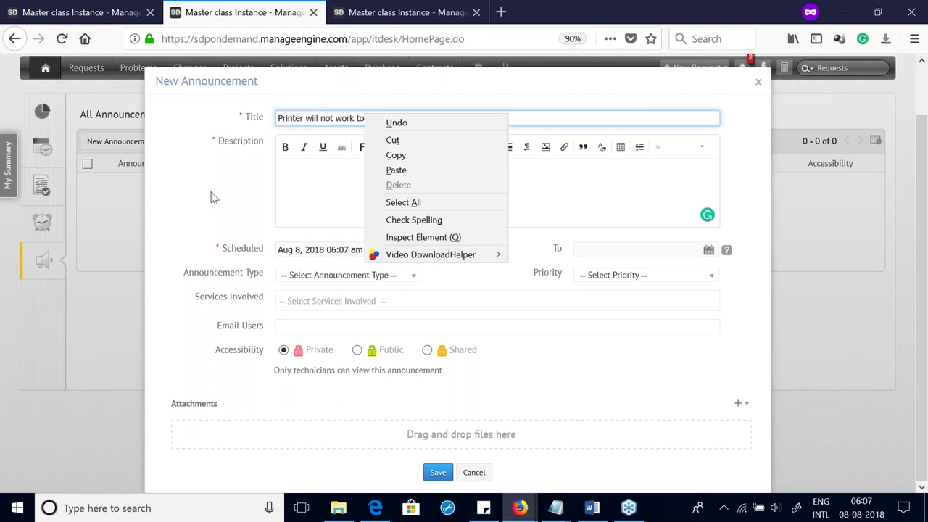
click(493, 327)
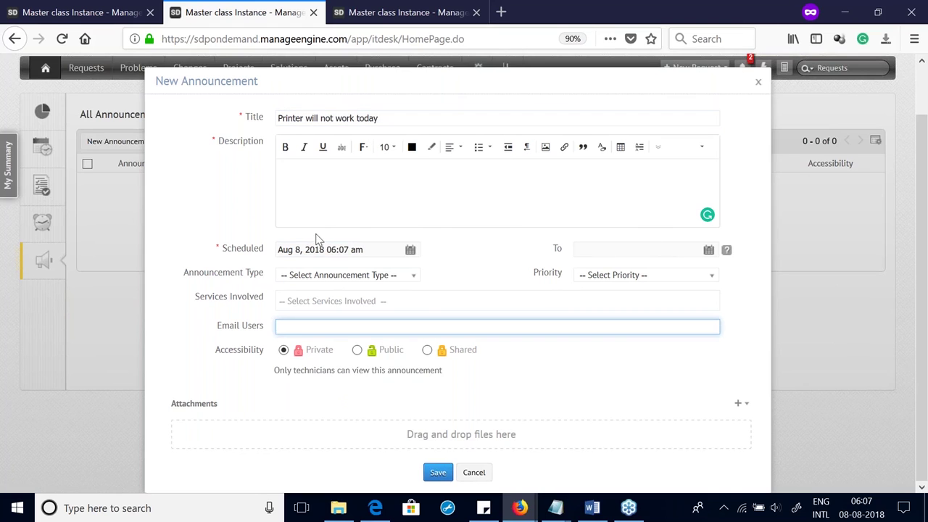
Step: Set the start minutes to 00 and the end time to Aug 8, 2018 10:00 pm
click(410, 251)
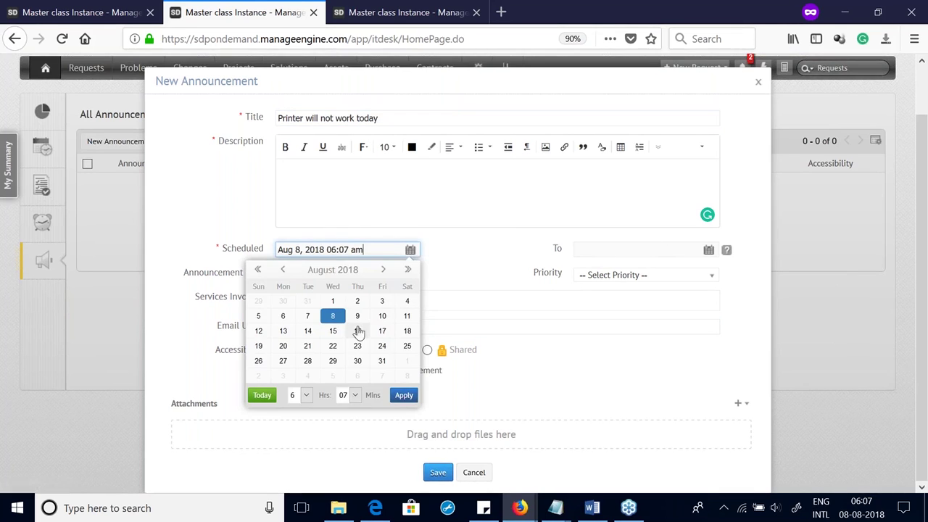
click(355, 399)
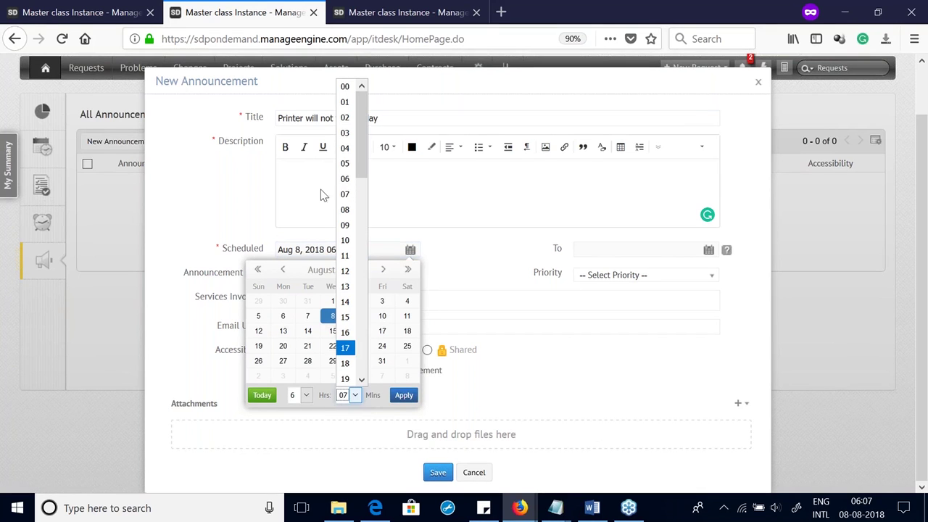
click(344, 90)
click(612, 282)
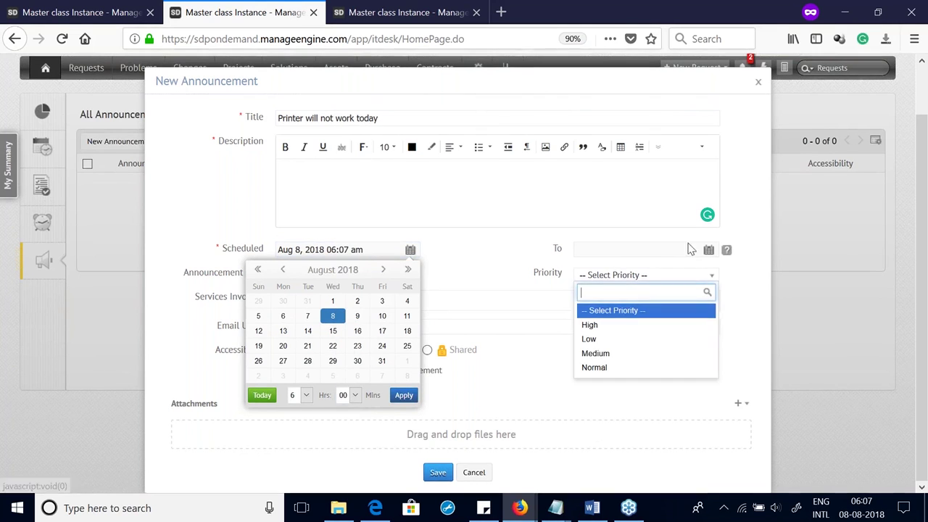
click(611, 281)
click(709, 250)
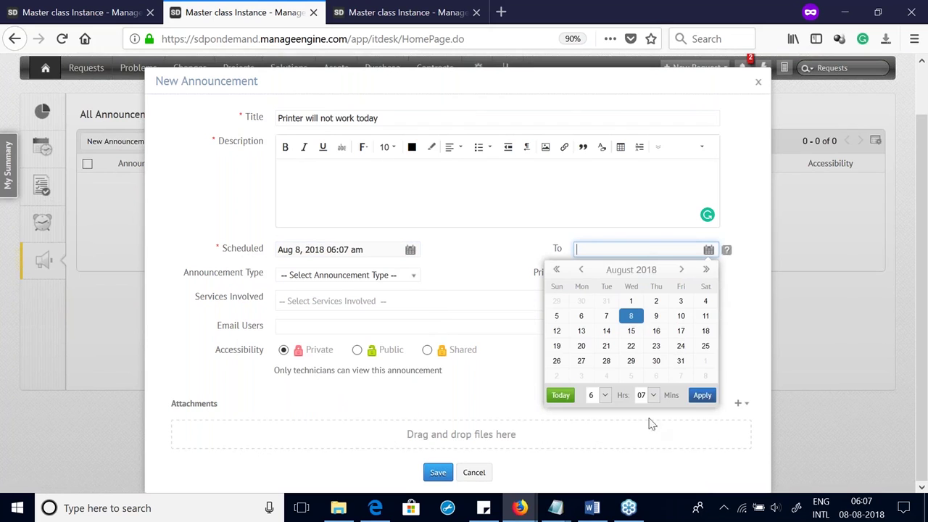
click(600, 395)
scroll(609, 335, down, 2)
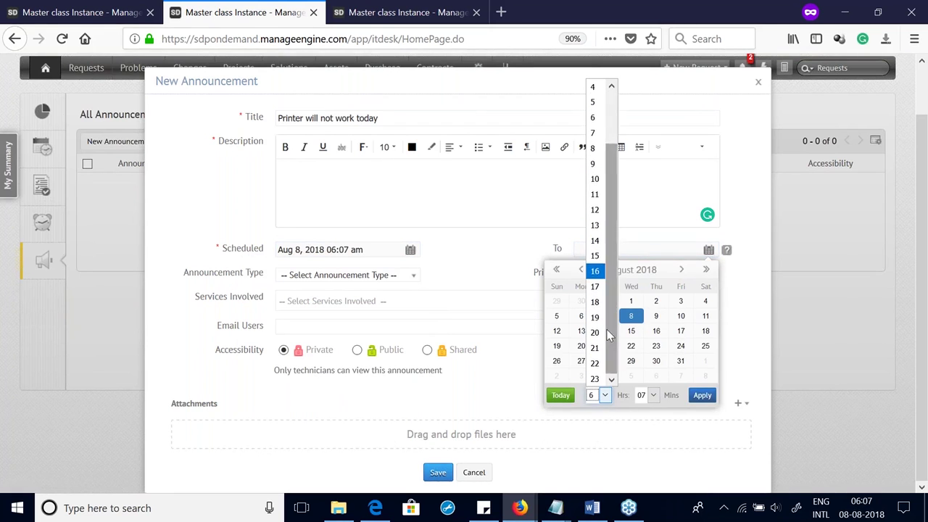
click(600, 362)
click(646, 395)
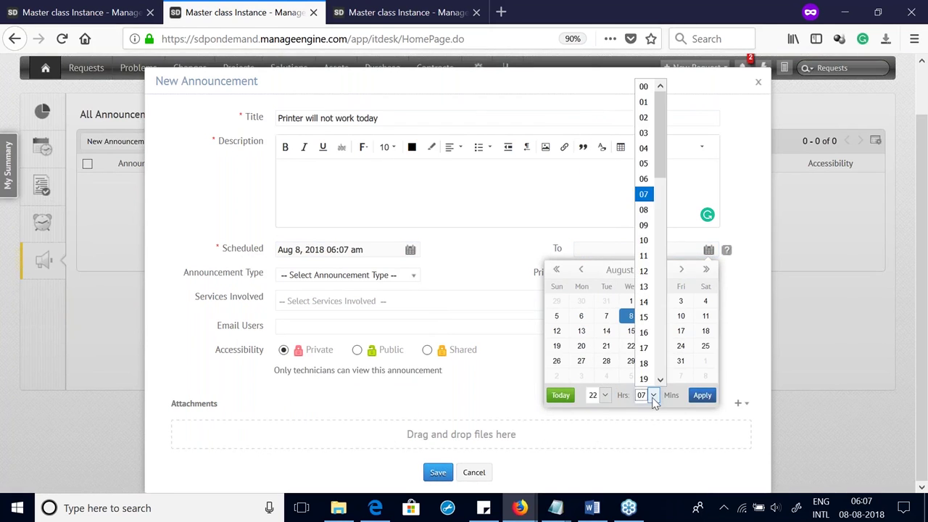
click(642, 83)
click(703, 396)
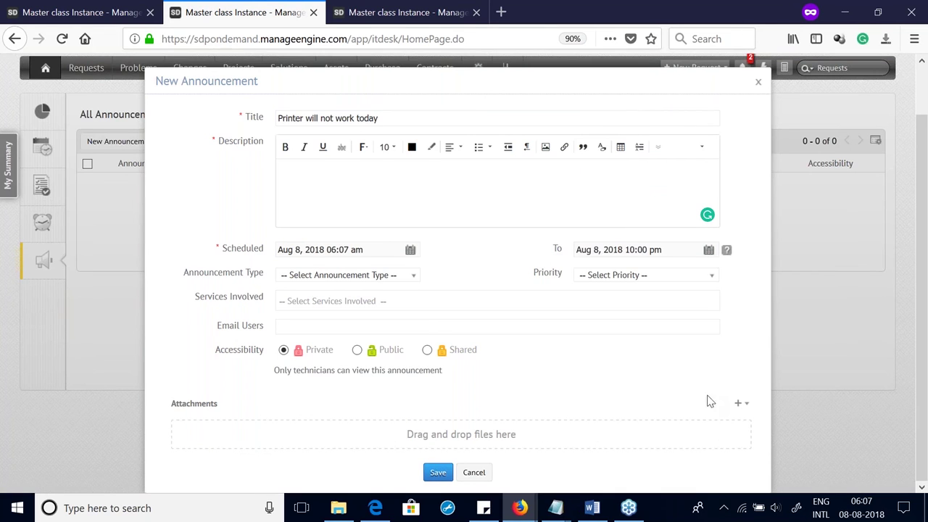
Step: Keep the announcement private to technicians only and attempt to save it
click(359, 350)
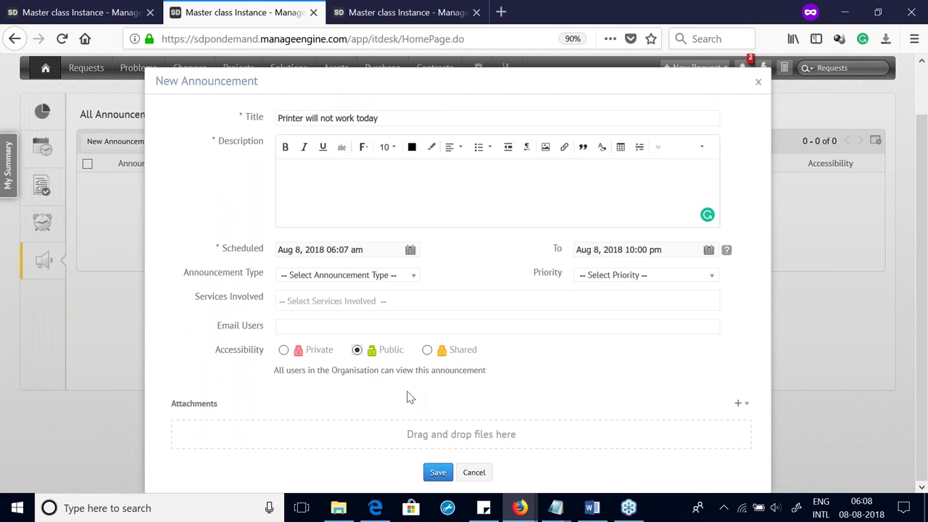
click(284, 350)
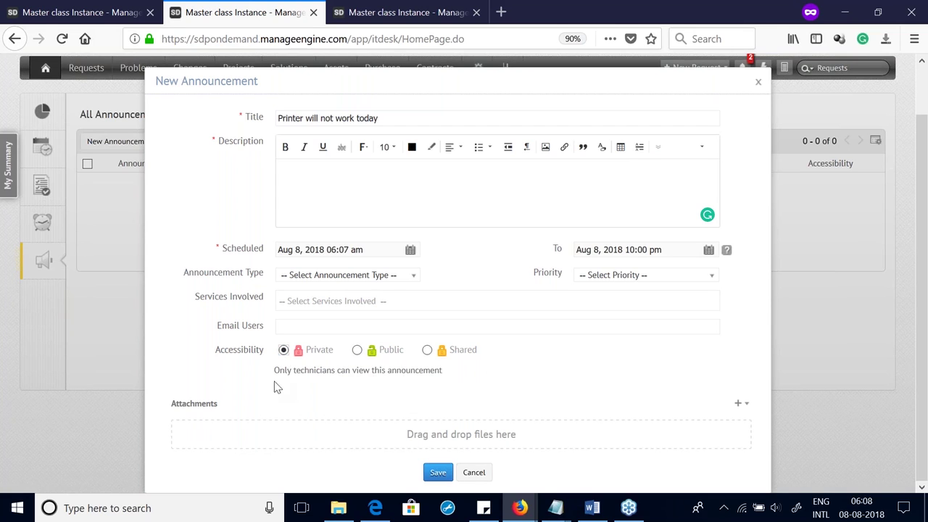
drag(275, 372, 457, 375)
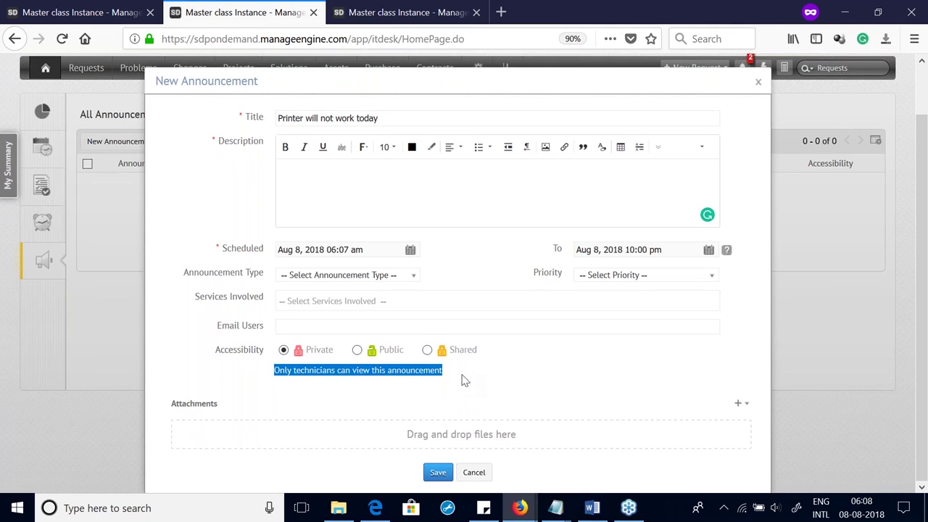
click(438, 472)
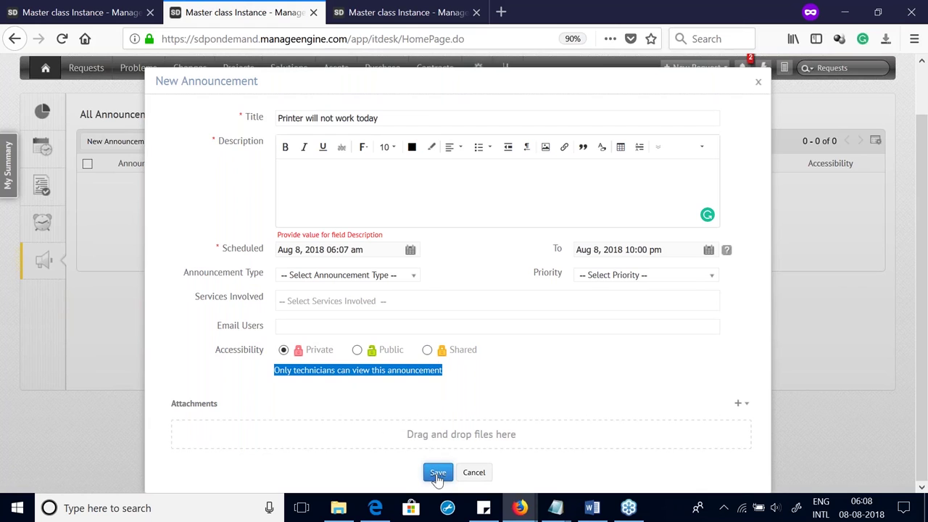
Step: Copy the title into the Description, choose Service Down as the type, and save
triple_click(344, 118)
key(ctrl+c)
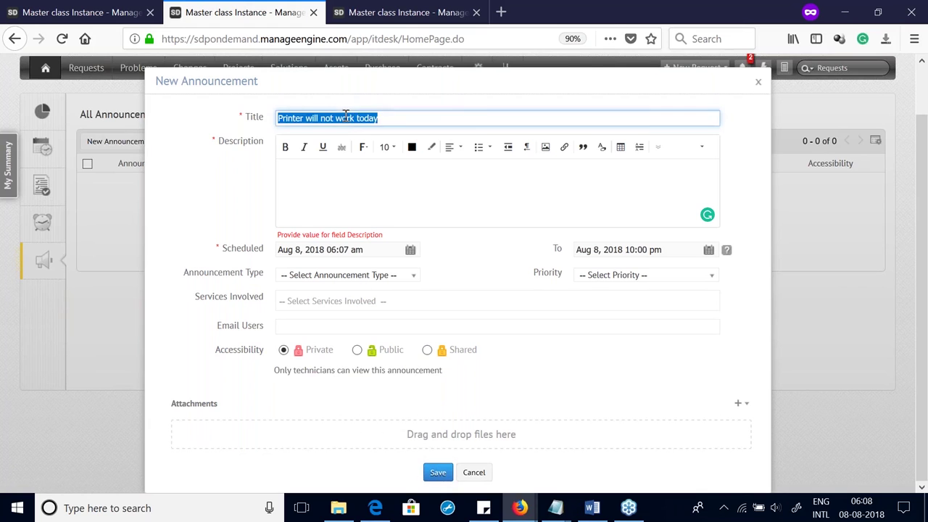
click(346, 190)
key(ctrl+v)
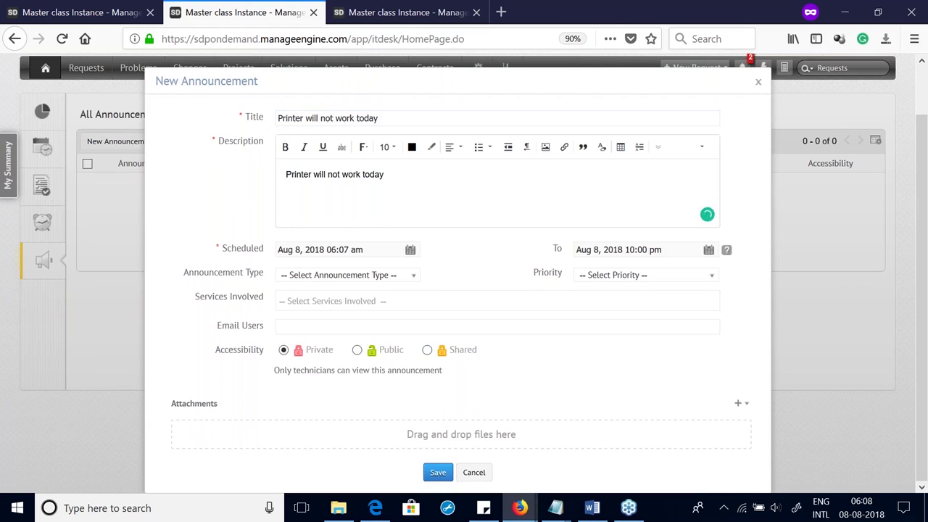
click(356, 276)
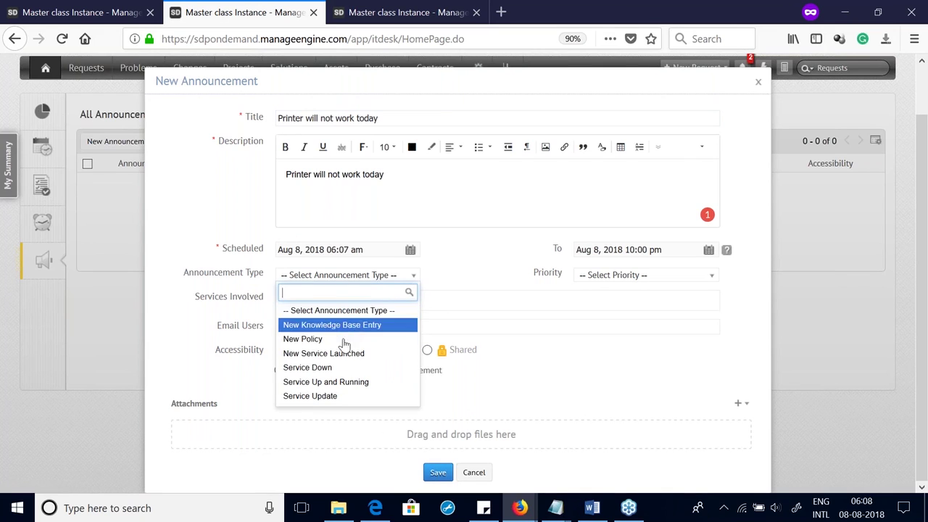
click(368, 367)
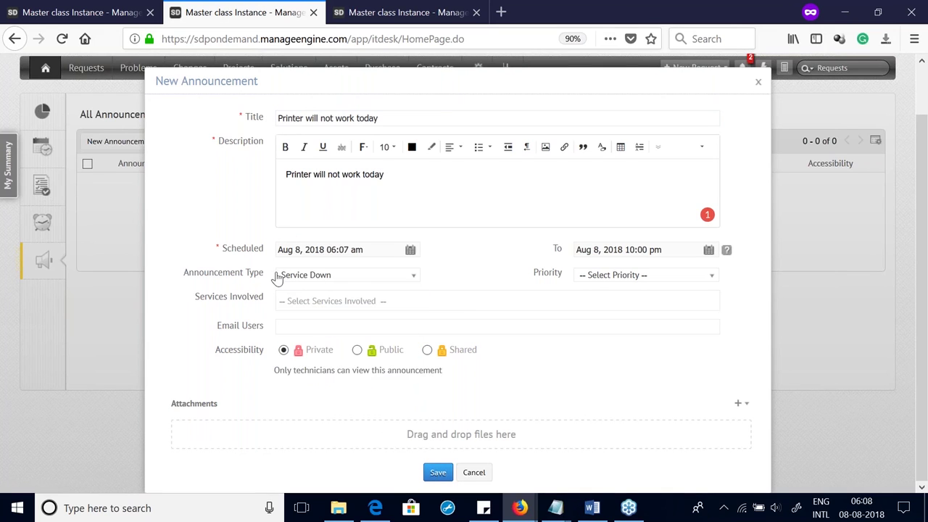
click(437, 474)
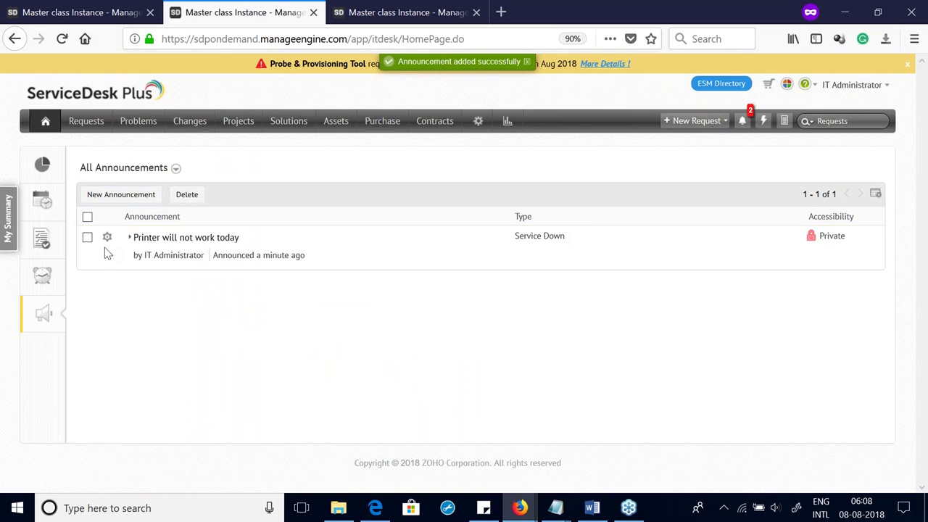
Step: Filter announcements to Scheduled, then Active Announcement, and go to the Setup page
click(116, 165)
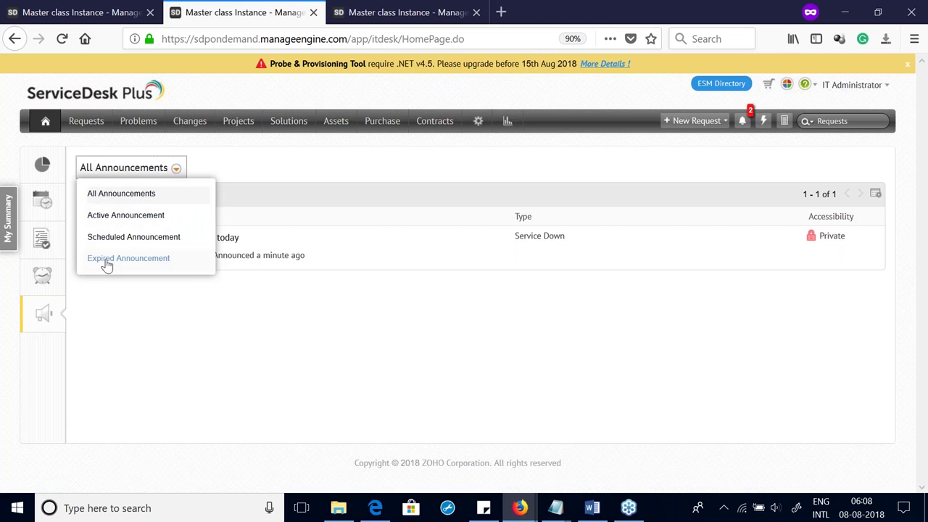
click(118, 239)
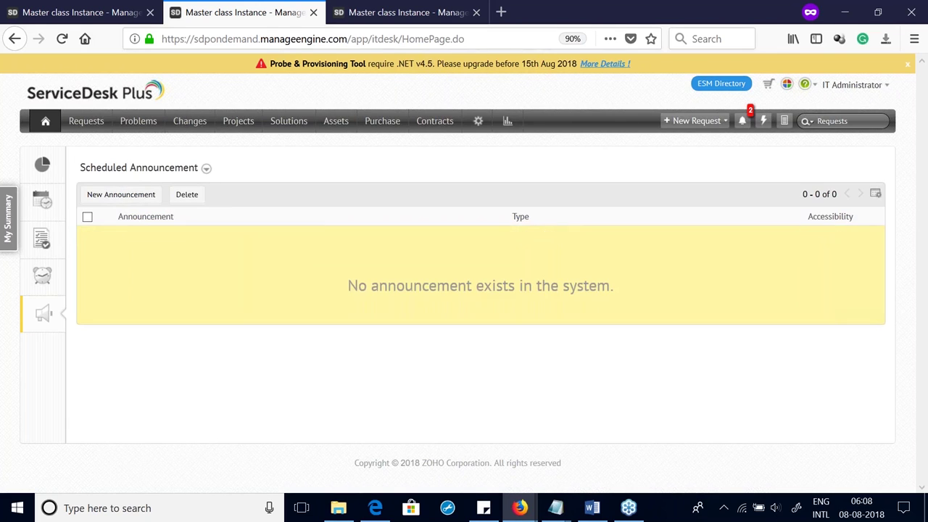
click(138, 168)
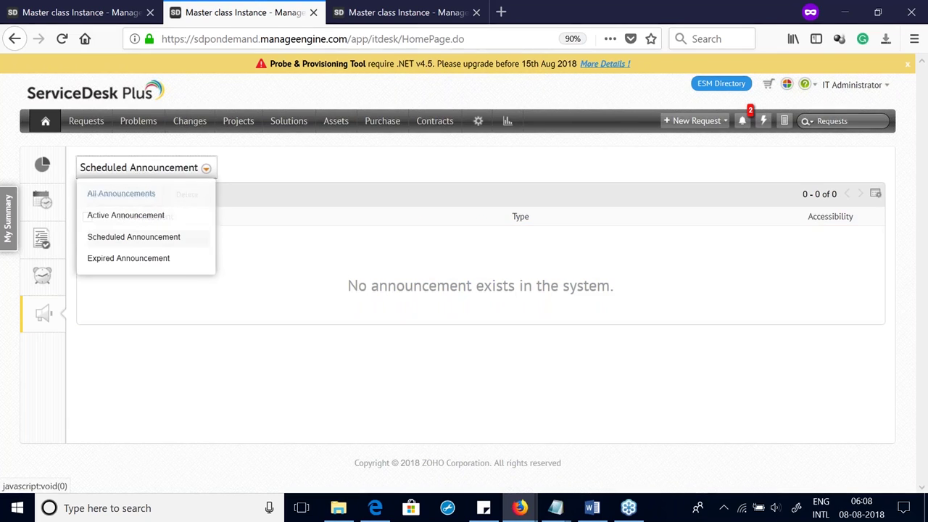
click(148, 218)
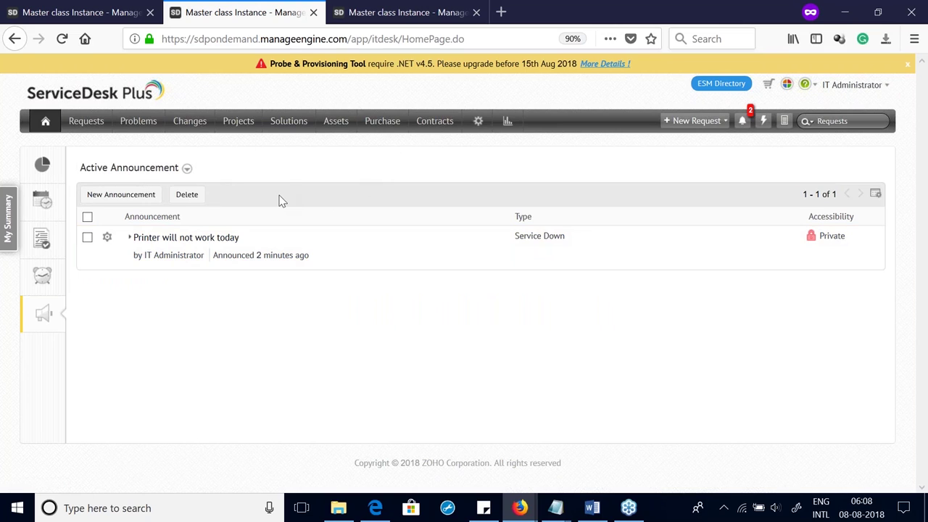
click(479, 123)
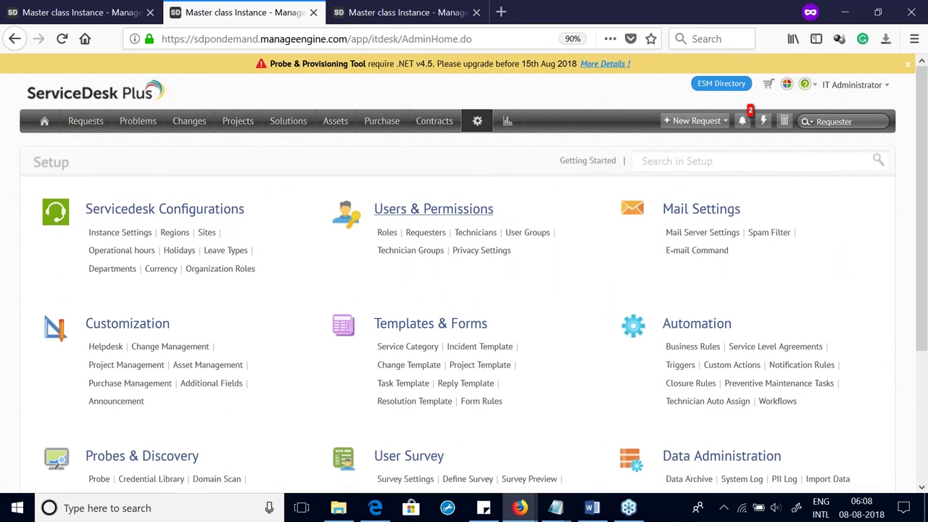
Step: Scroll through the Setup page, then return to the home page's Active Announcement list
scroll(124, 231, down, 3)
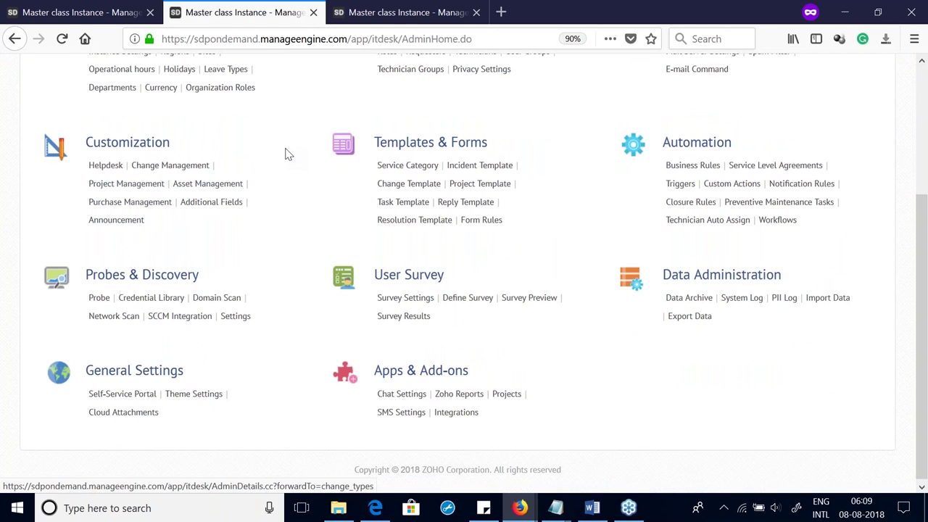
scroll(285, 153, up, 2)
scroll(286, 153, up, 1)
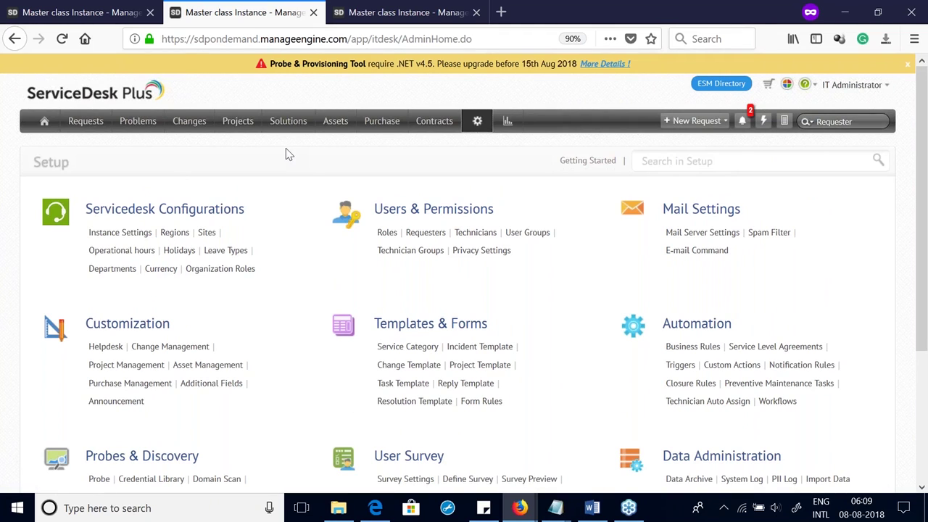
click(42, 127)
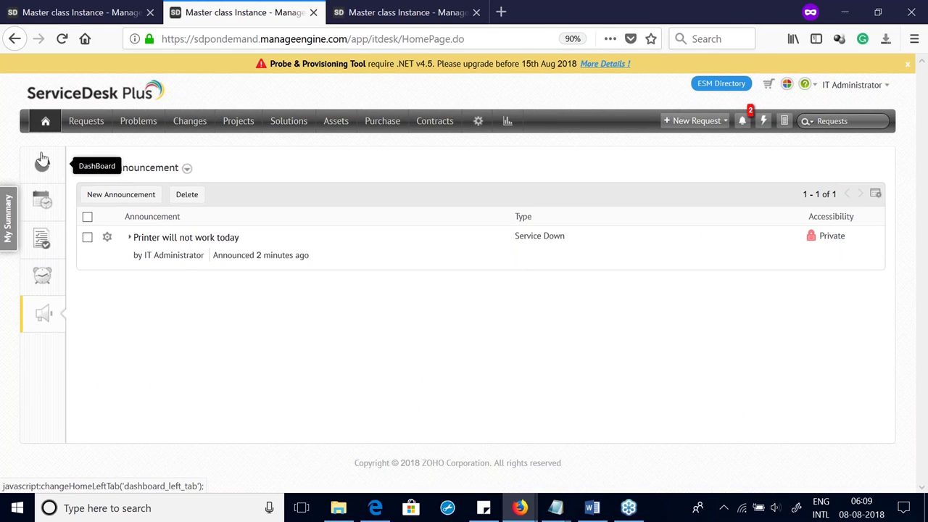
Step: On the Dashboard view, start a new dashboard, browse its widgets, then cancel
click(43, 172)
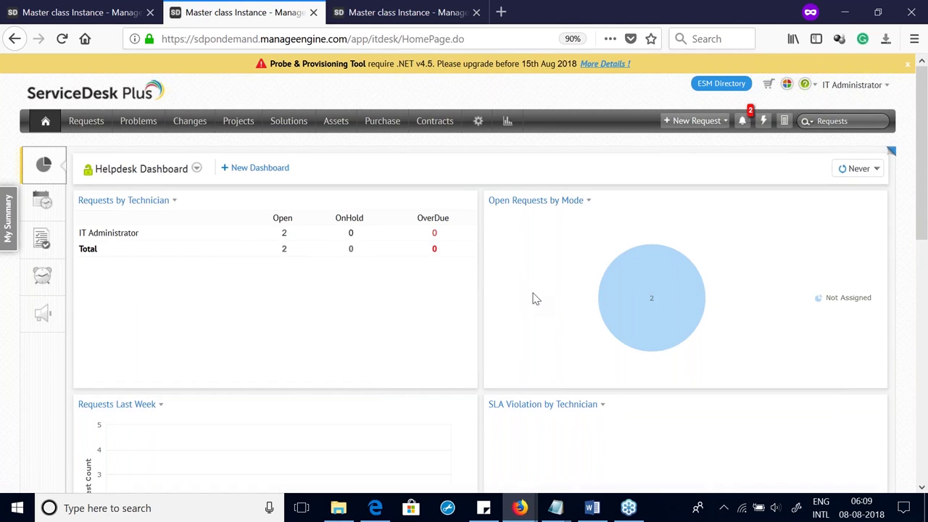
scroll(516, 314, down, 5)
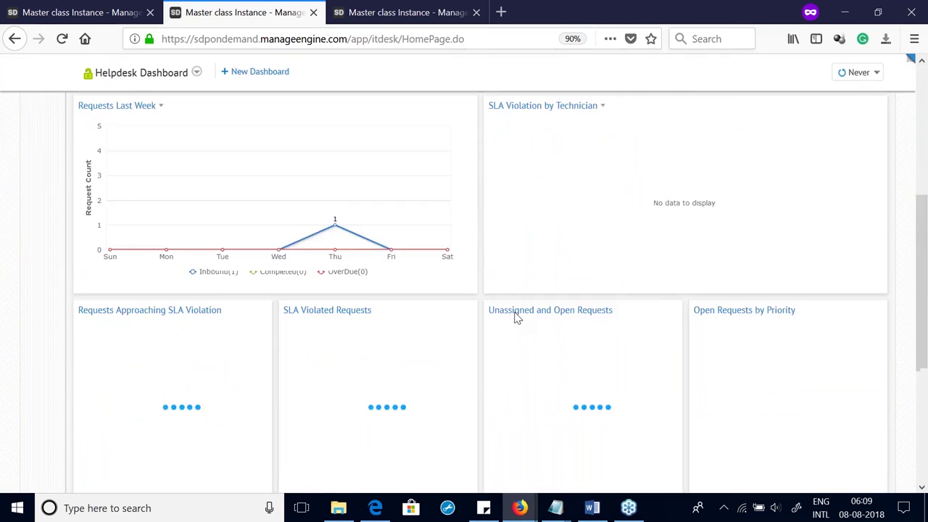
scroll(182, 261, up, 5)
click(250, 168)
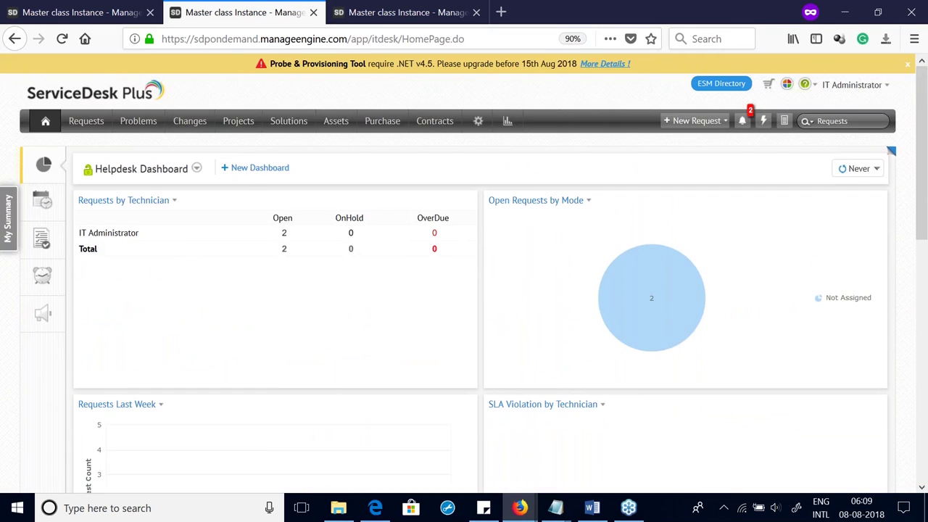
click(658, 176)
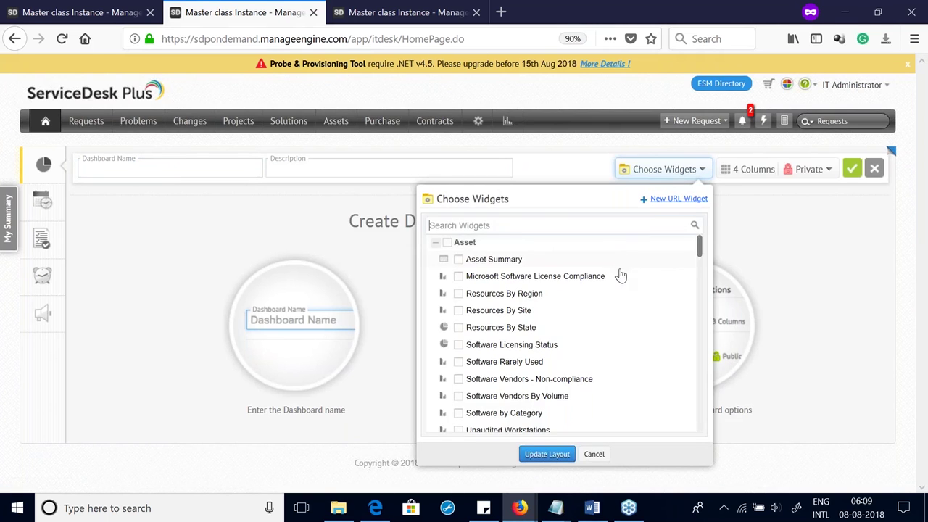
scroll(620, 293, down, 5)
scroll(621, 297, down, 5)
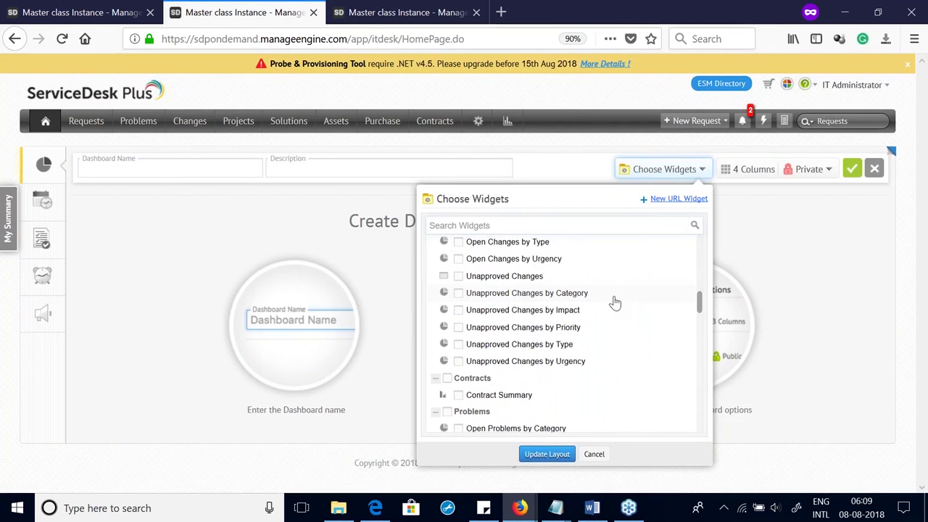
scroll(603, 303, down, 5)
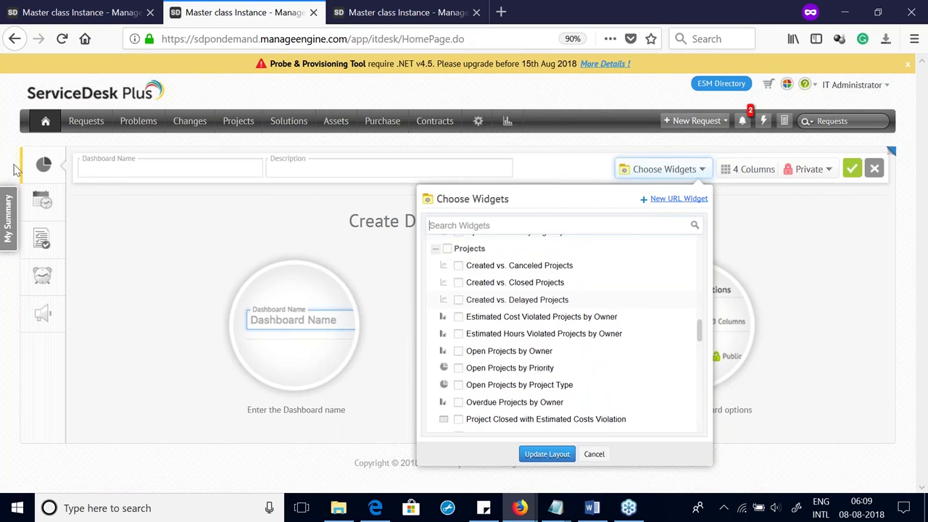
click(58, 165)
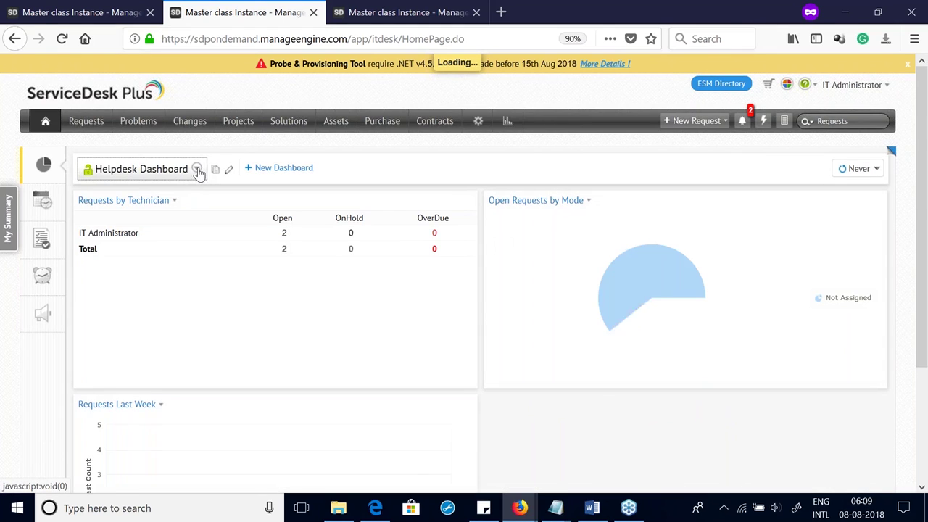
Step: Star Helpdesk Dashboard as a favourite in the dashboard list and go to Setup
click(195, 171)
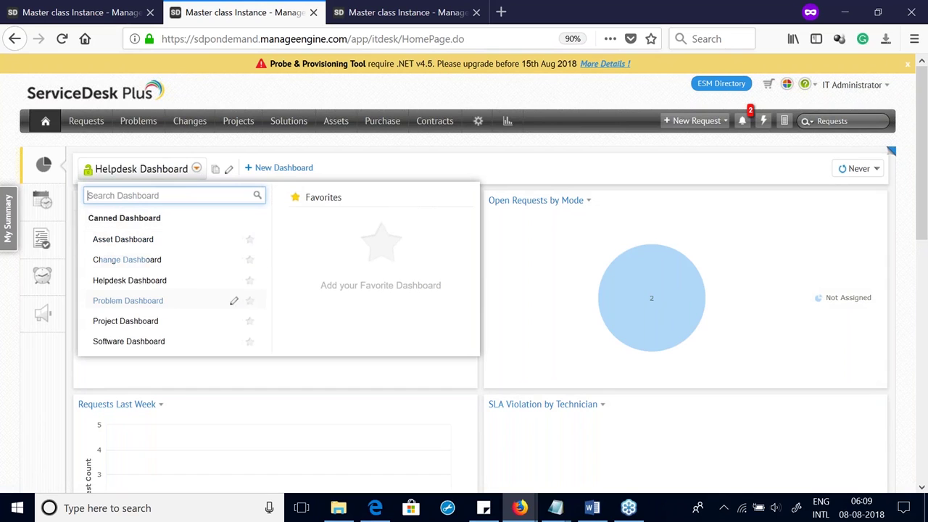
click(249, 284)
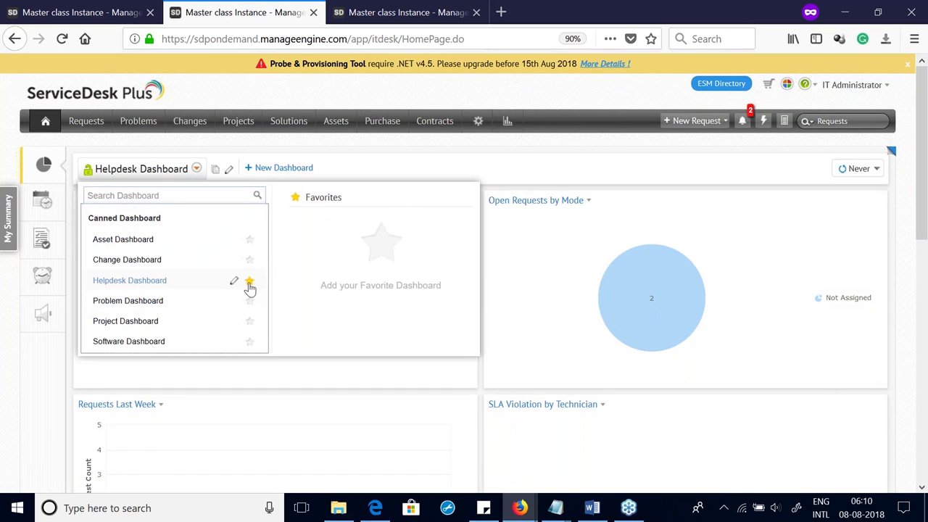
click(332, 160)
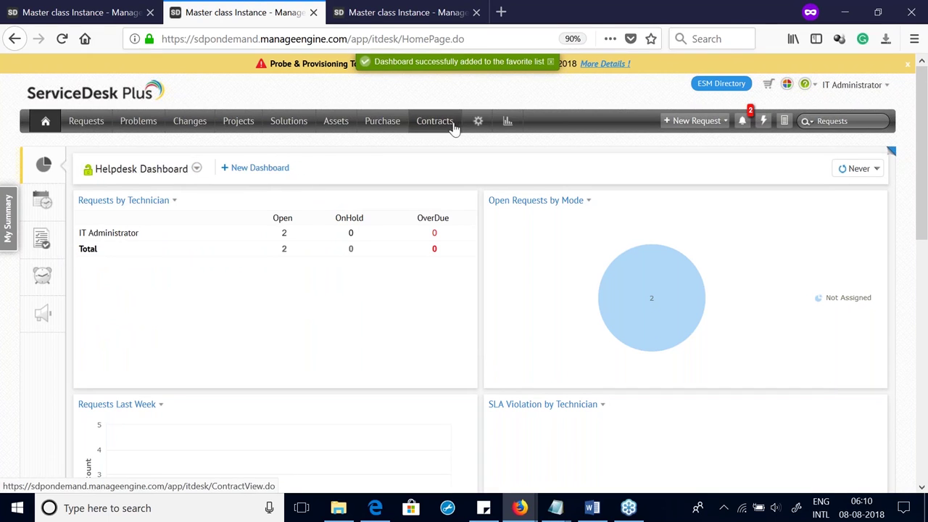
click(475, 123)
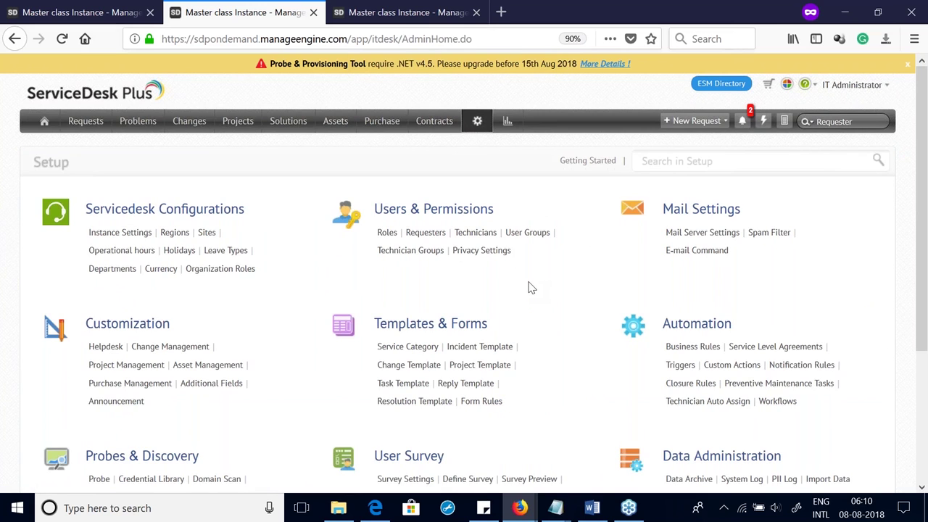
Step: Scroll down the Setup page and open Reply Template under Templates & Forms
scroll(530, 288, down, 5)
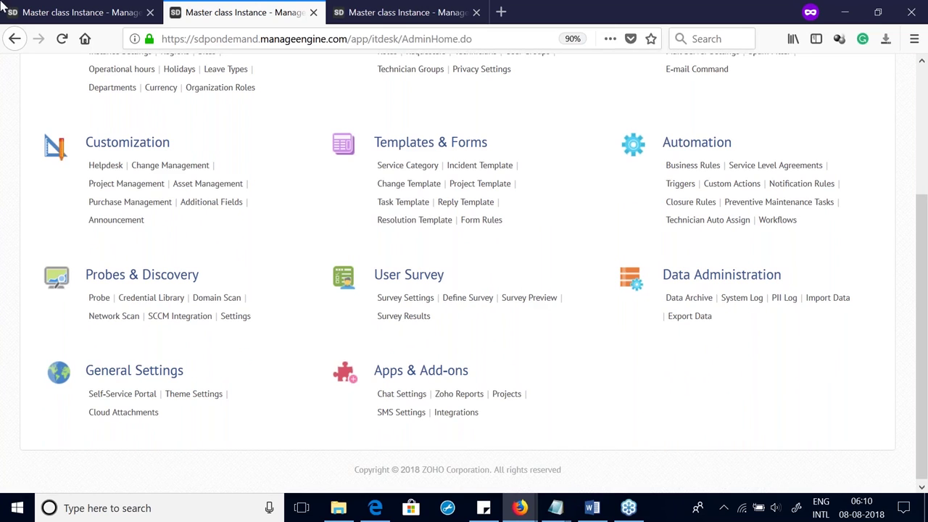
click(470, 204)
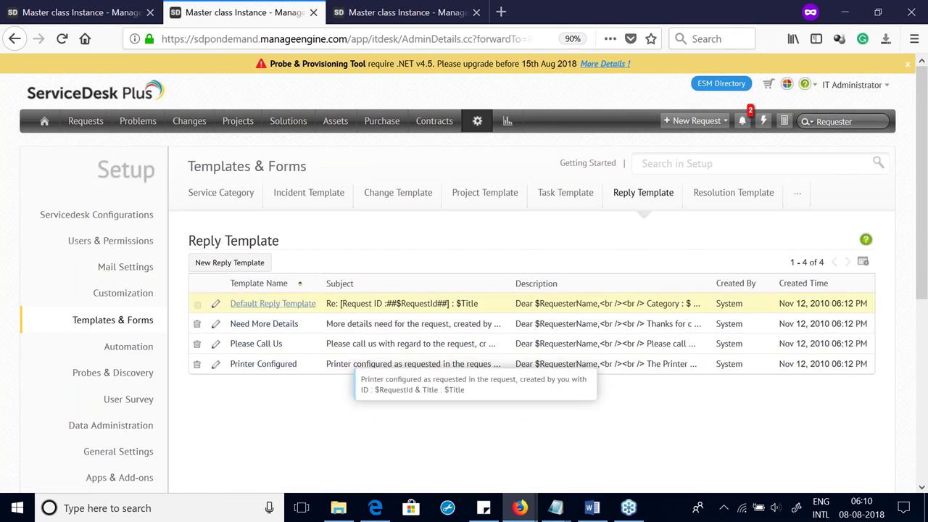
Step: Reply to request #7 using the Please Call Us template, then go back to Setup
click(76, 133)
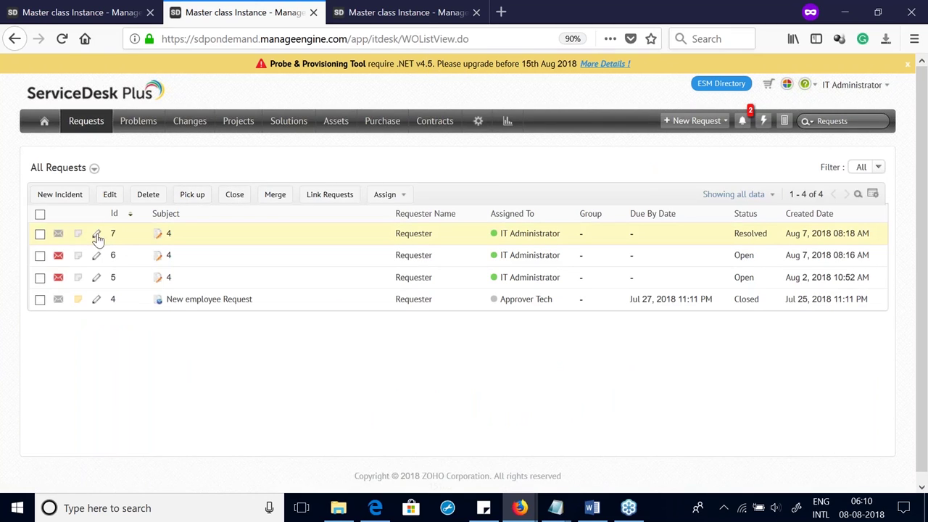
click(166, 236)
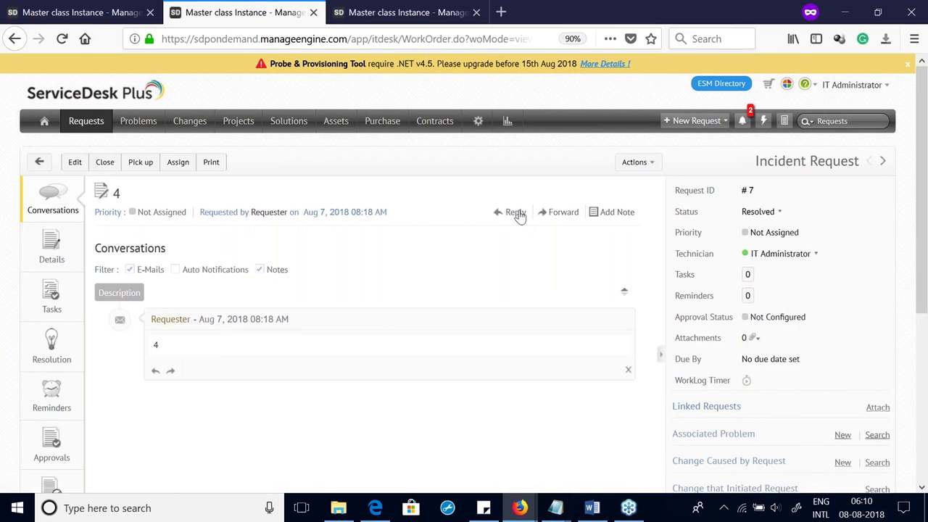
click(515, 212)
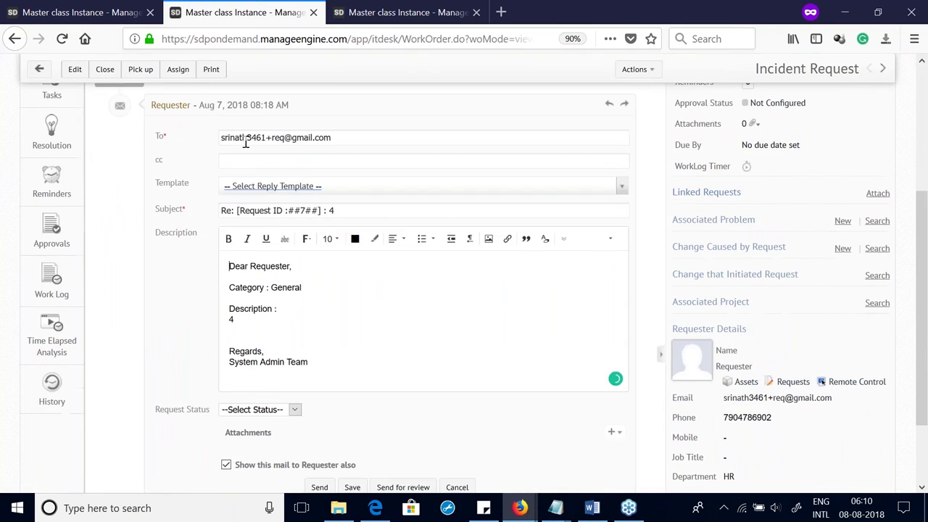
click(276, 187)
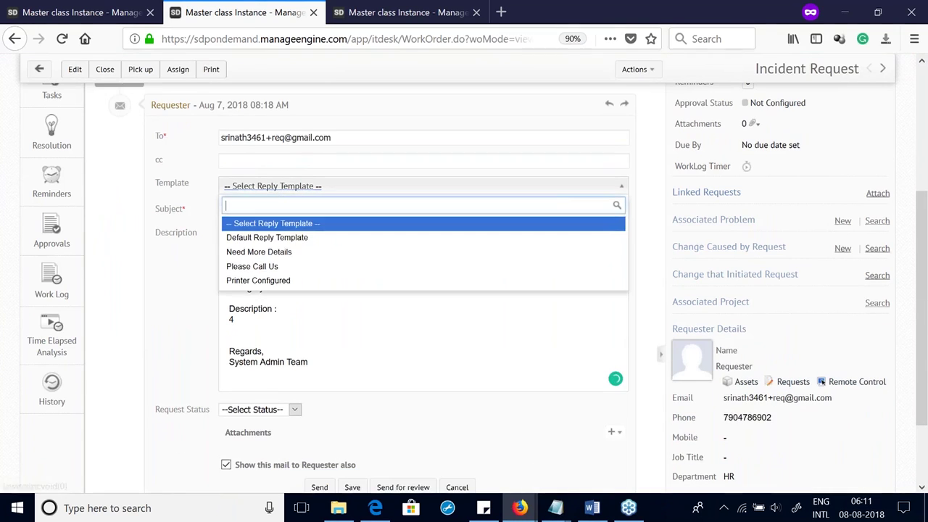
click(257, 267)
click(509, 314)
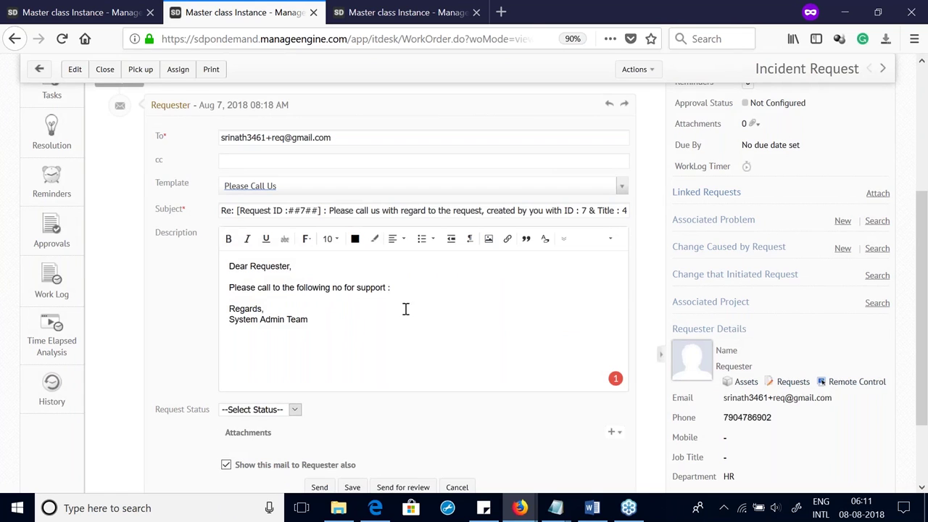
scroll(398, 335, up, 5)
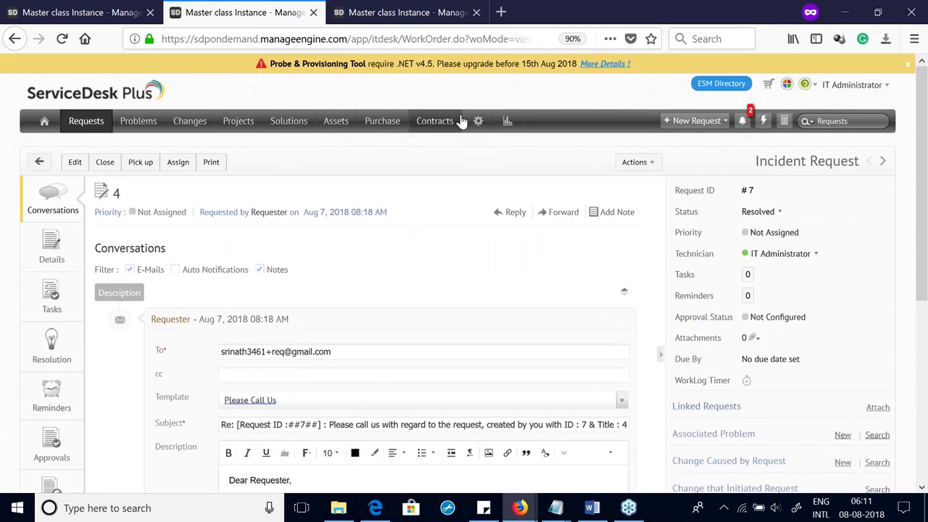
click(478, 124)
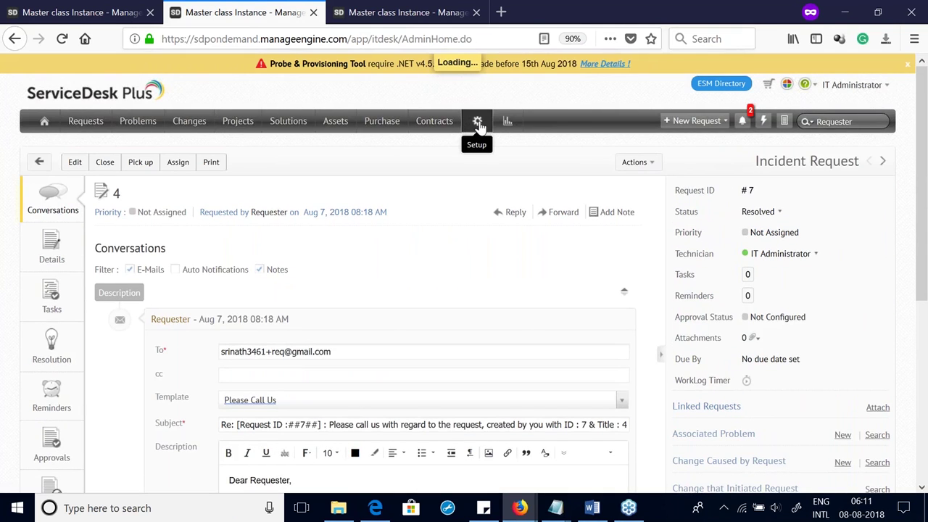
click(448, 389)
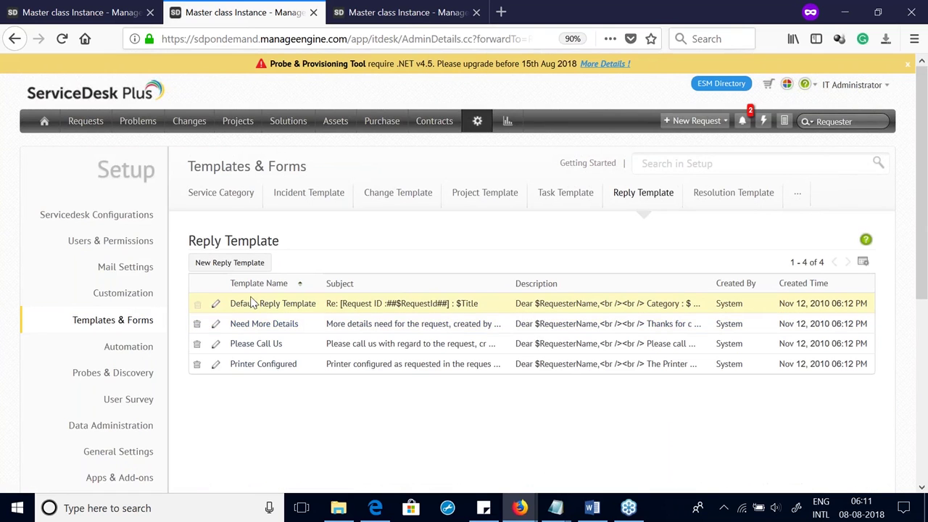
click(215, 326)
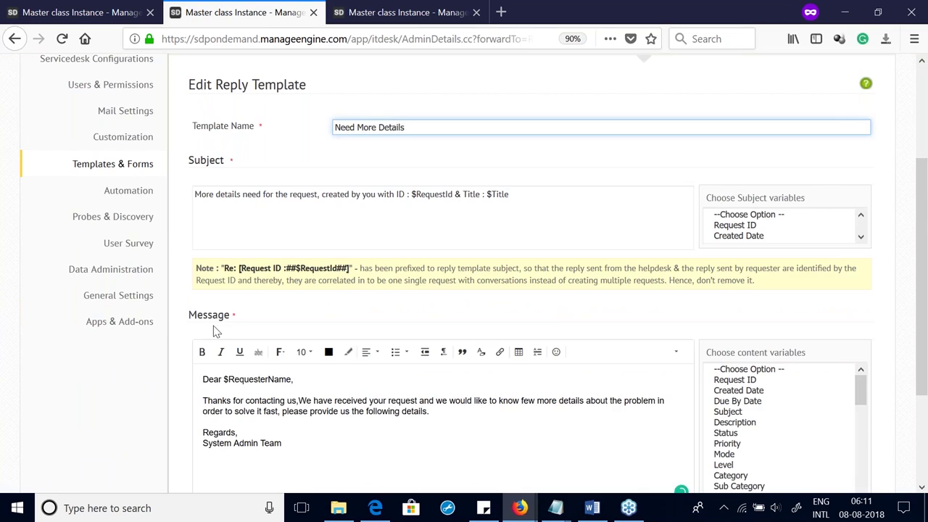
scroll(288, 292, down, 3)
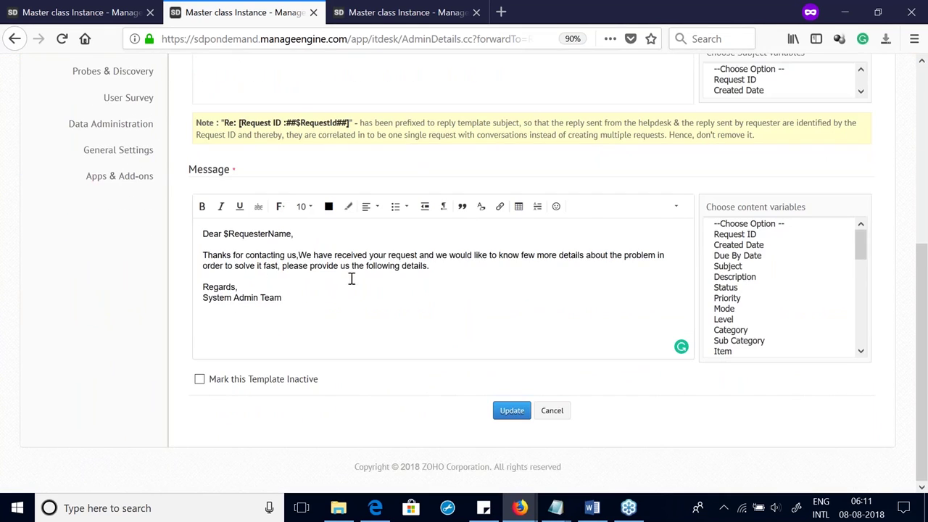
scroll(382, 300, up, 3)
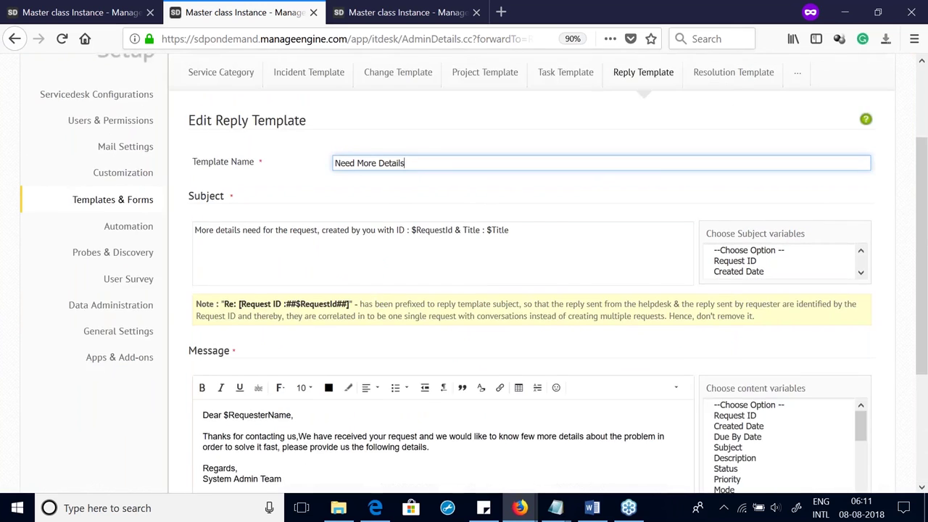
scroll(382, 299, down, 3)
click(756, 225)
click(751, 245)
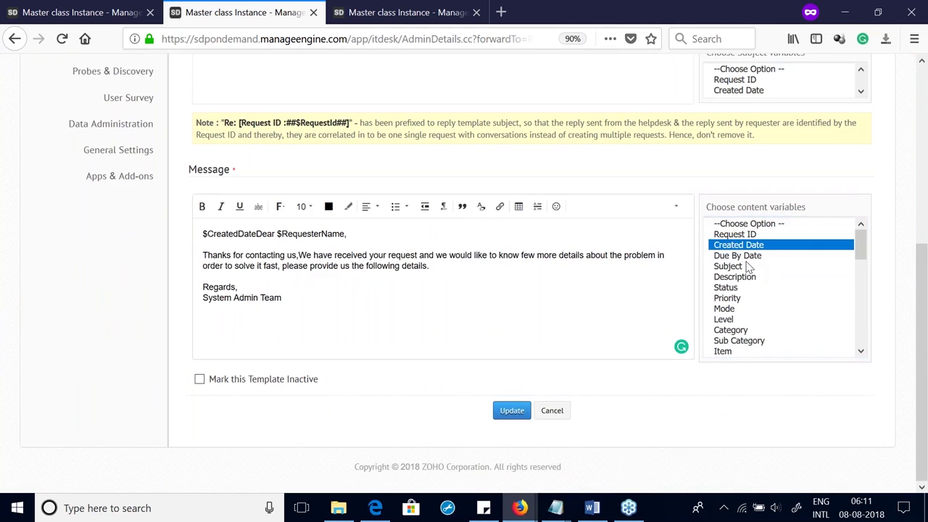
click(747, 267)
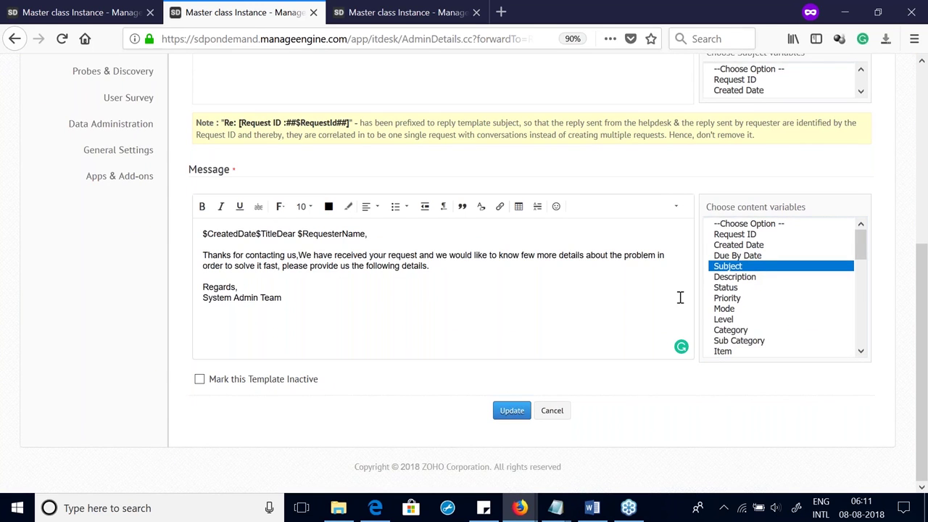
scroll(680, 297, up, 7)
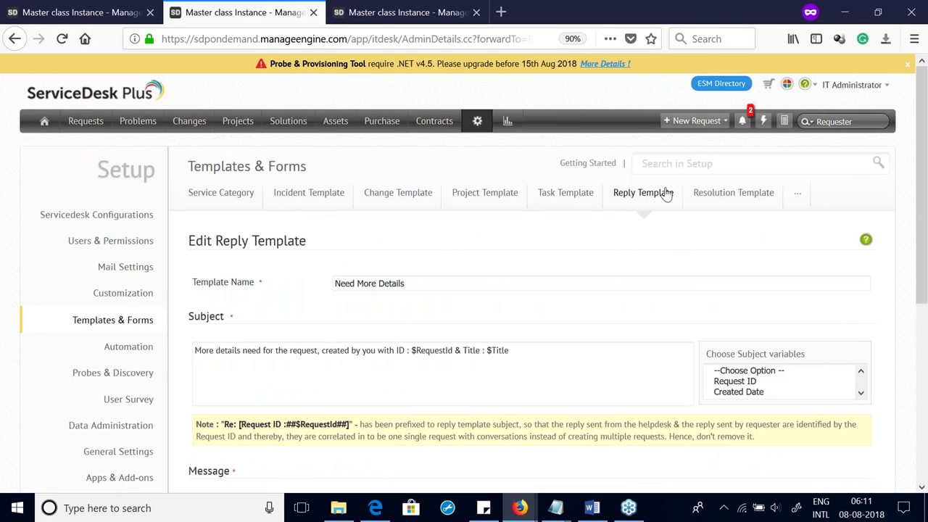
Step: Open the Resolution Template list, start a new resolution template, then cancel it
click(735, 203)
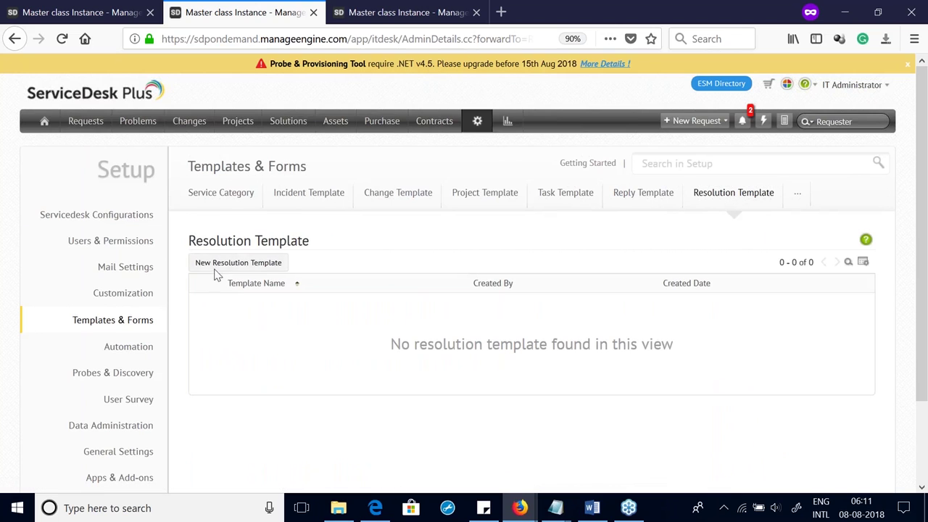
click(233, 264)
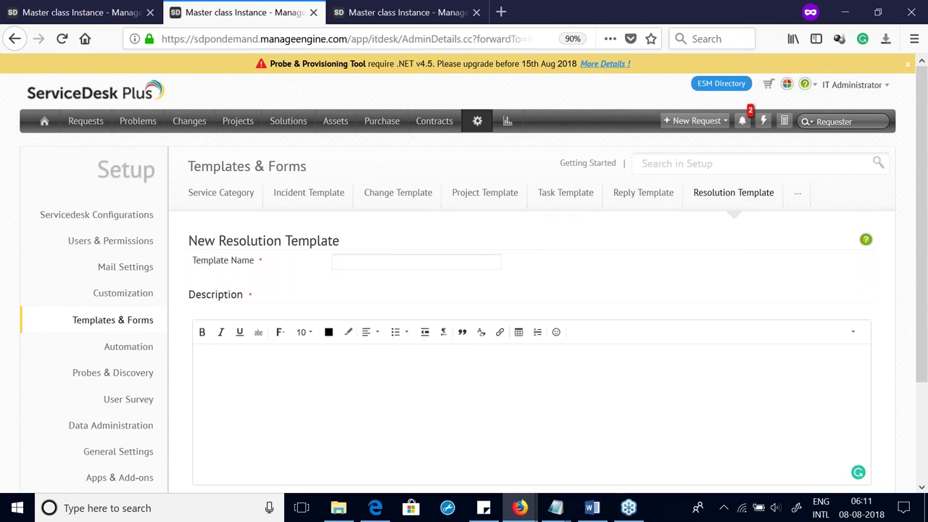
click(350, 264)
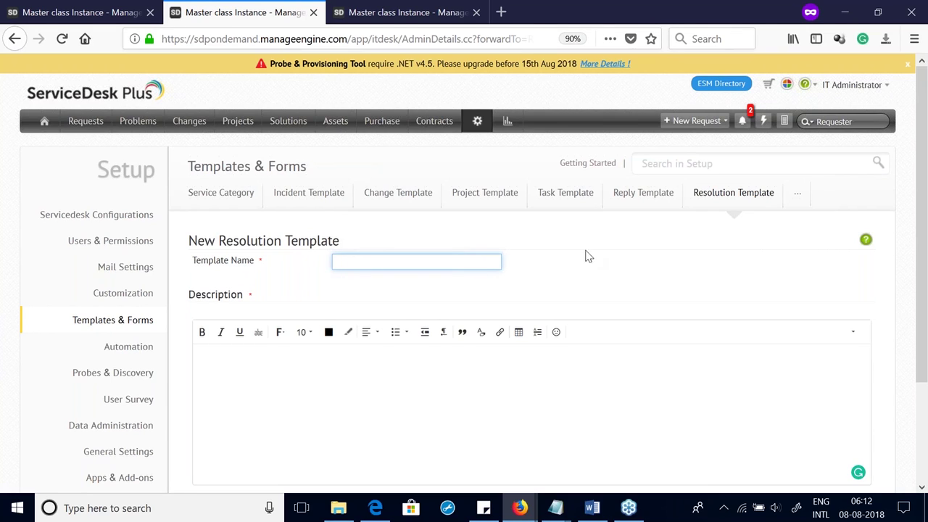
click(723, 196)
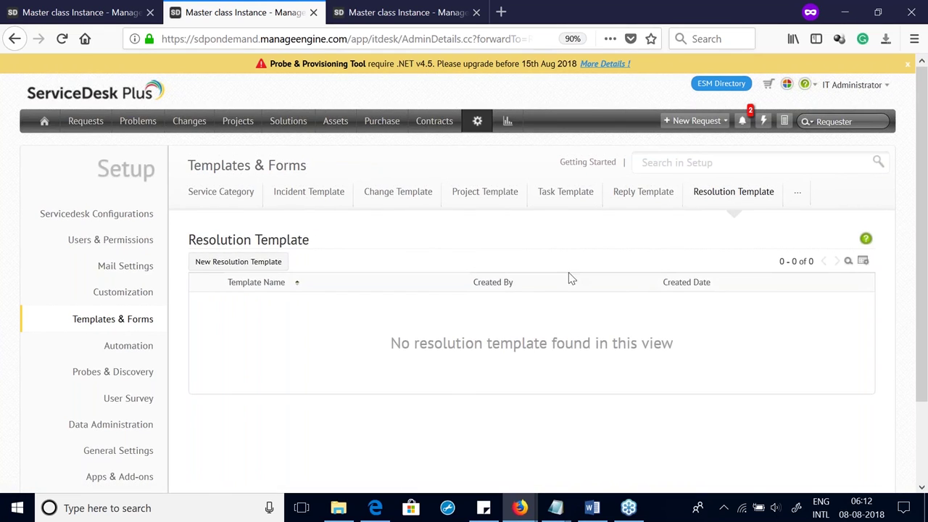
Step: Return to the Reply Template list, then open Form Rules from the More menu
click(796, 195)
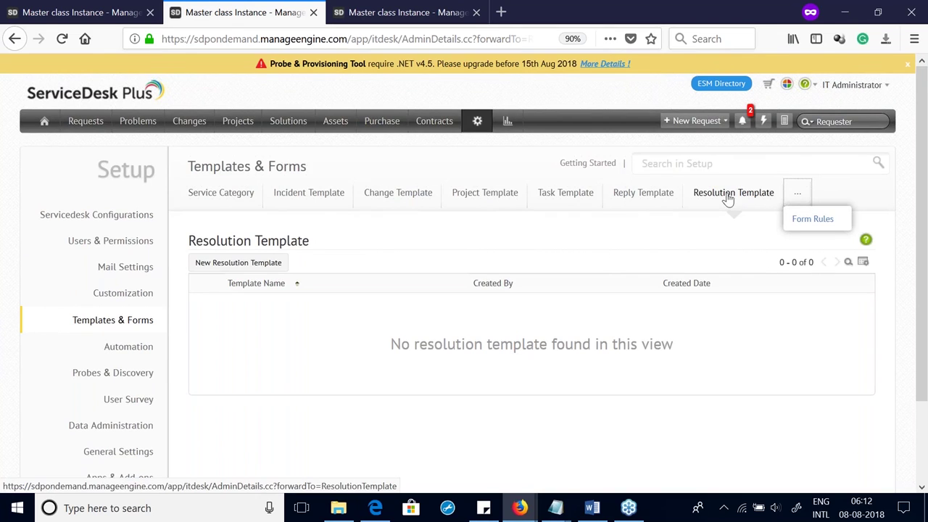
click(653, 203)
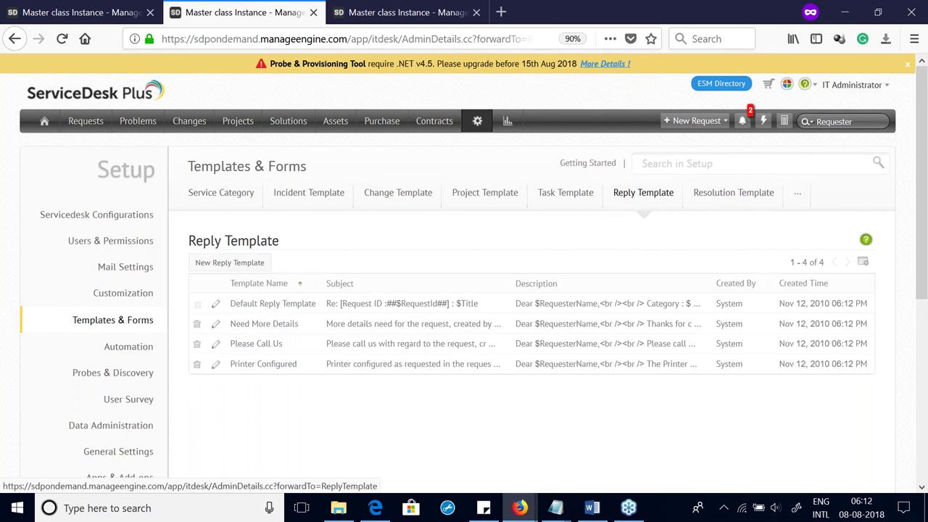
click(800, 199)
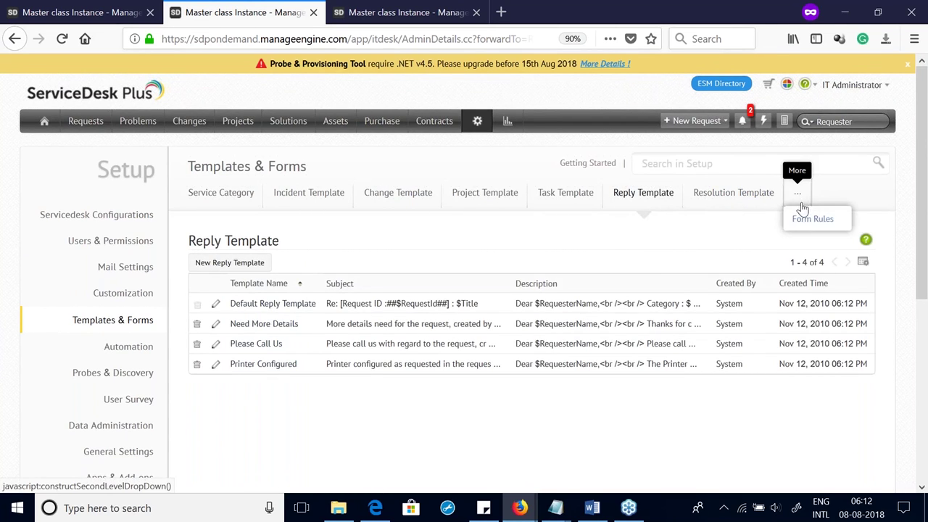
click(812, 218)
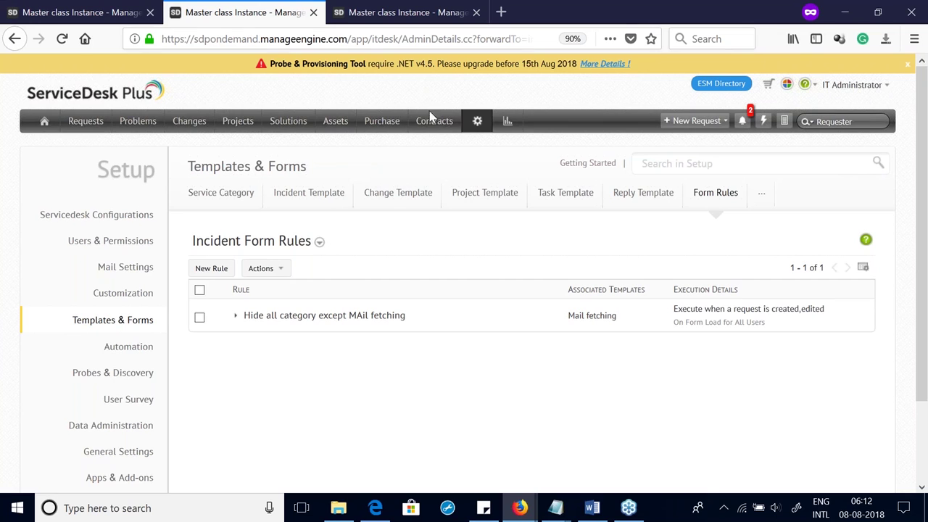
Step: Return to the Setup overview, then go to the Solutions tab
click(468, 127)
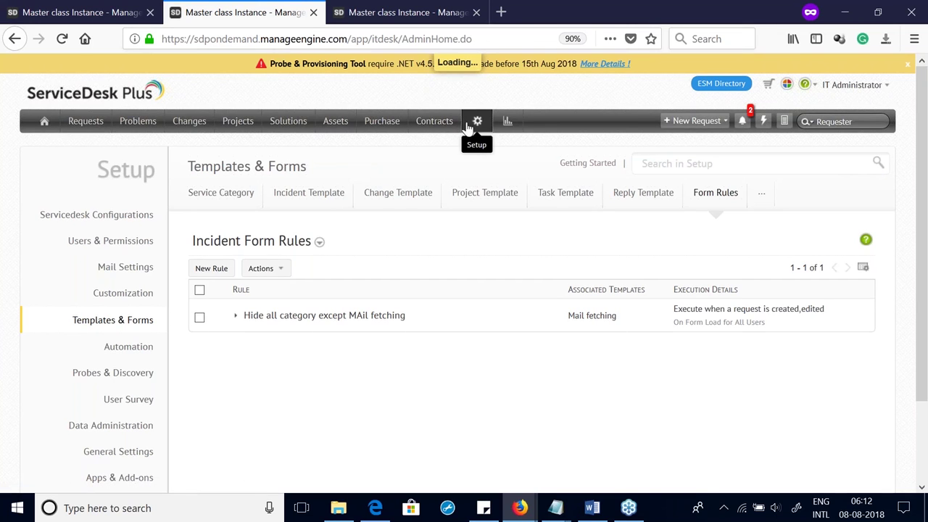
click(288, 134)
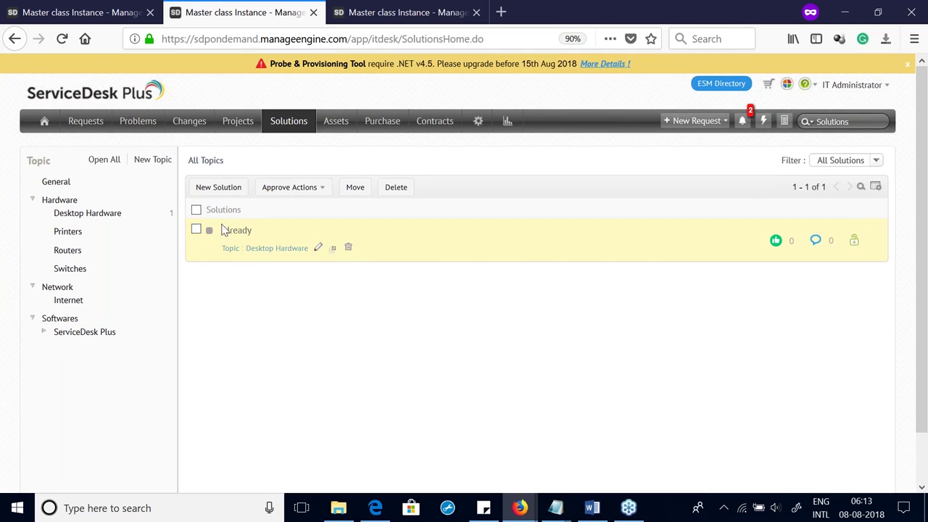
Step: Edit the 'Already' solution listed under Desktop Hardware
click(318, 250)
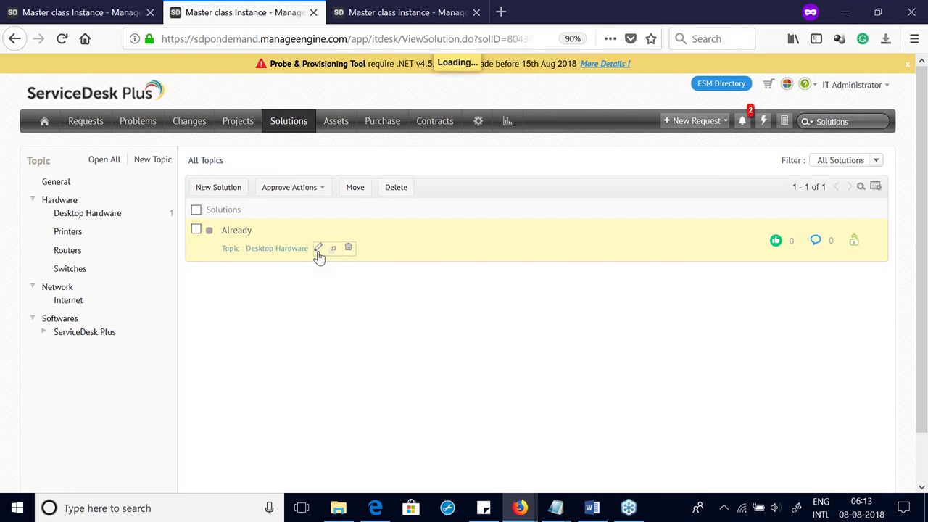
Step: Add the HR user group to the Already solution's selected user groups
scroll(520, 234, down, 1)
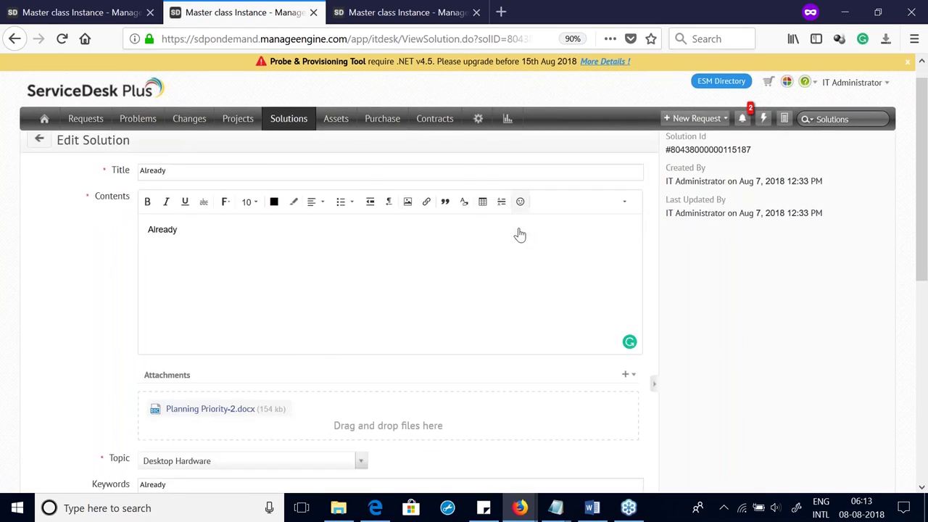
scroll(519, 235, down, 5)
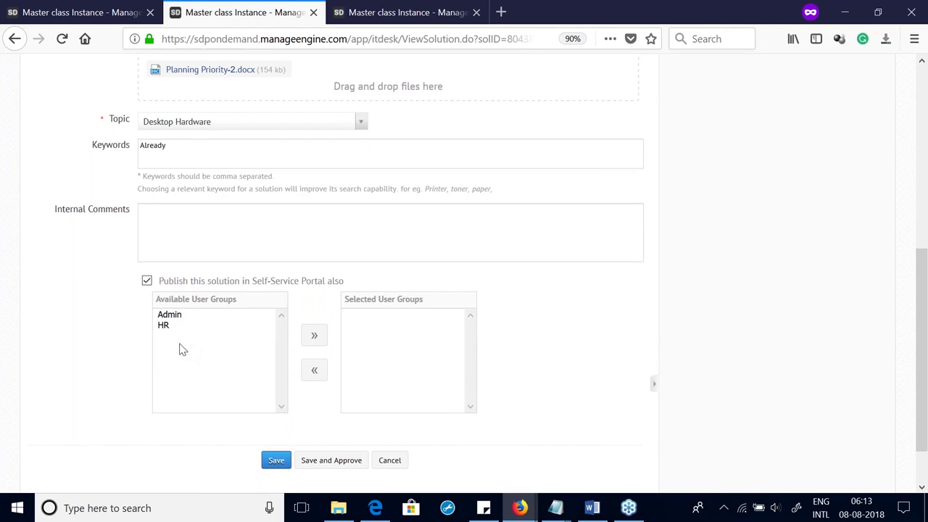
click(164, 326)
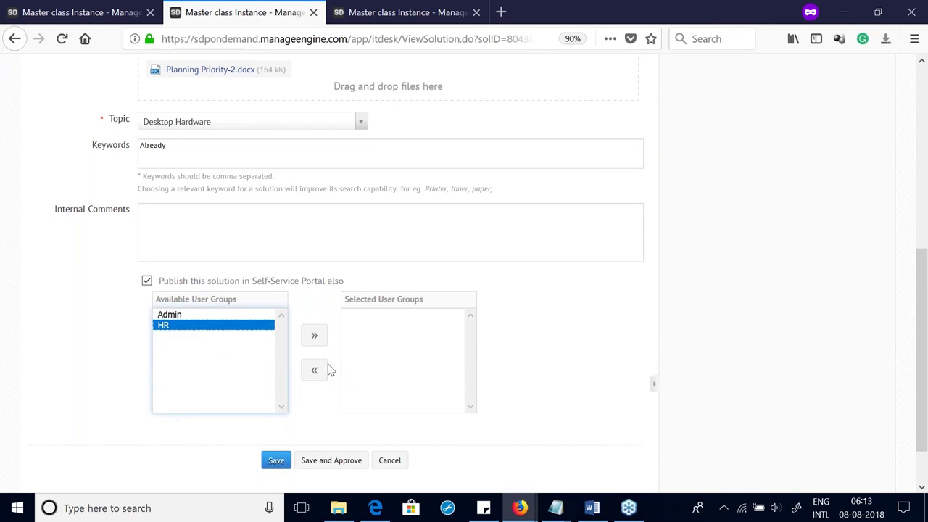
click(314, 335)
Step: Save and approve the solution, accept the likes reset, and confirm its status reads Approved
scroll(352, 354, up, 5)
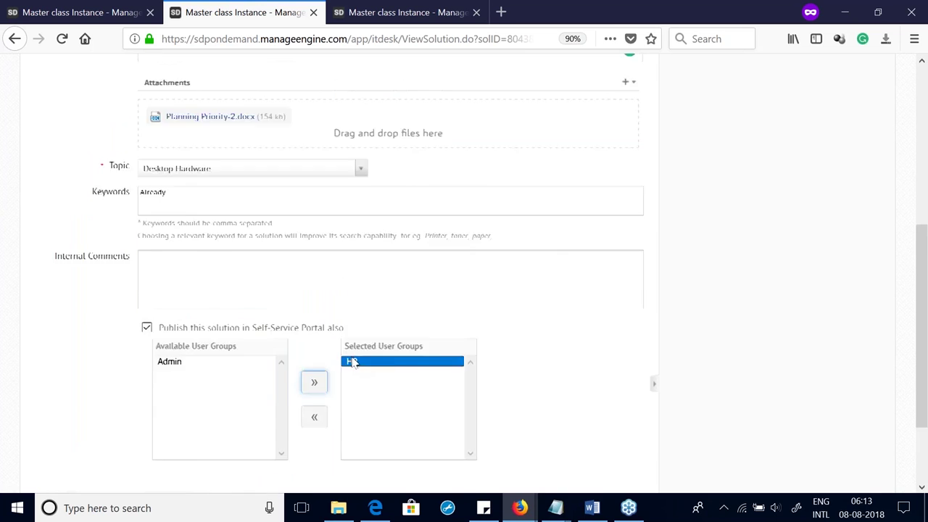
scroll(352, 354, down, 5)
scroll(278, 400, down, 1)
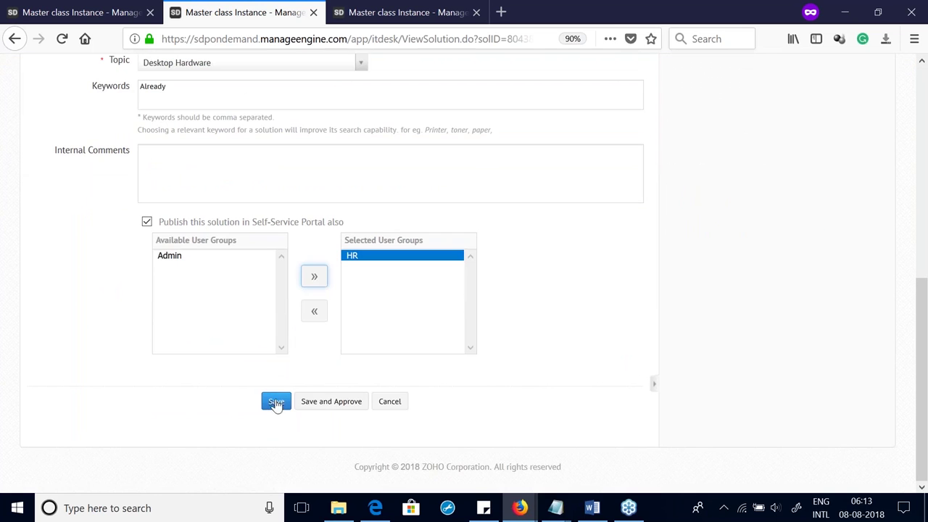
click(324, 401)
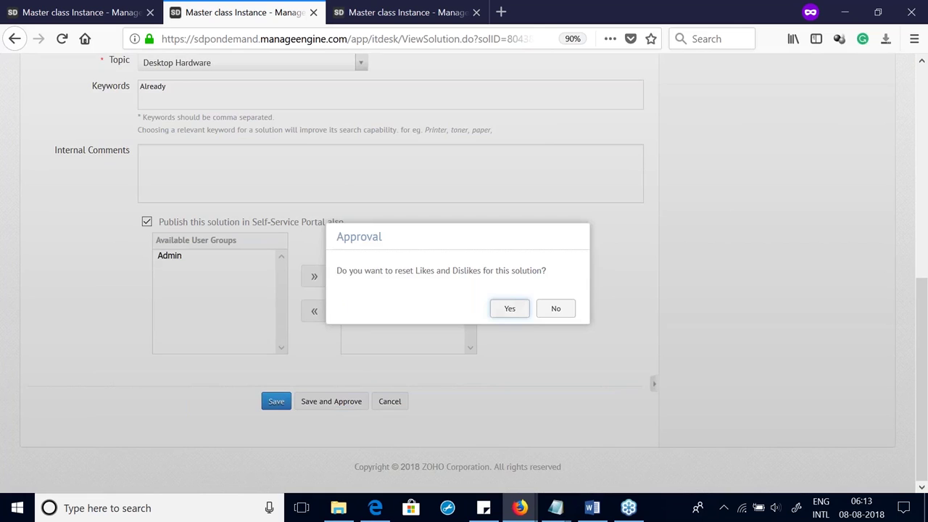
click(508, 309)
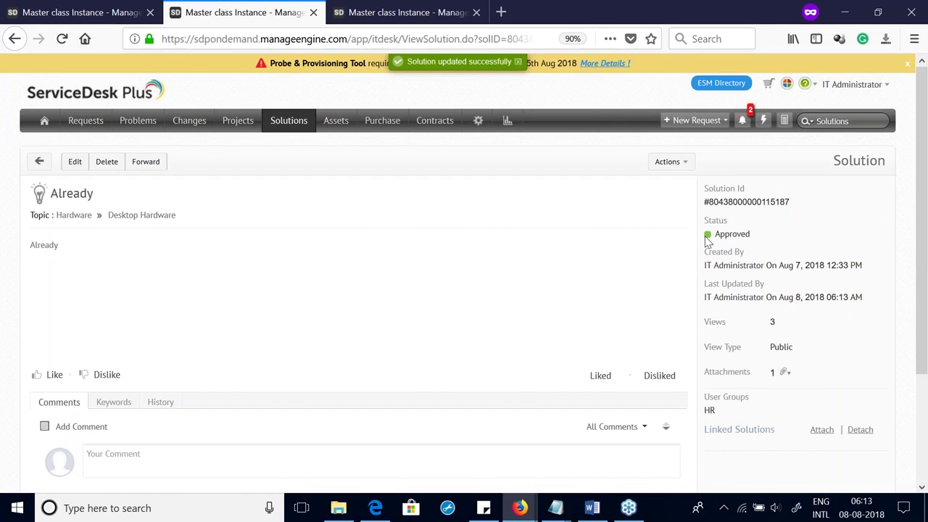
drag(707, 238, 758, 243)
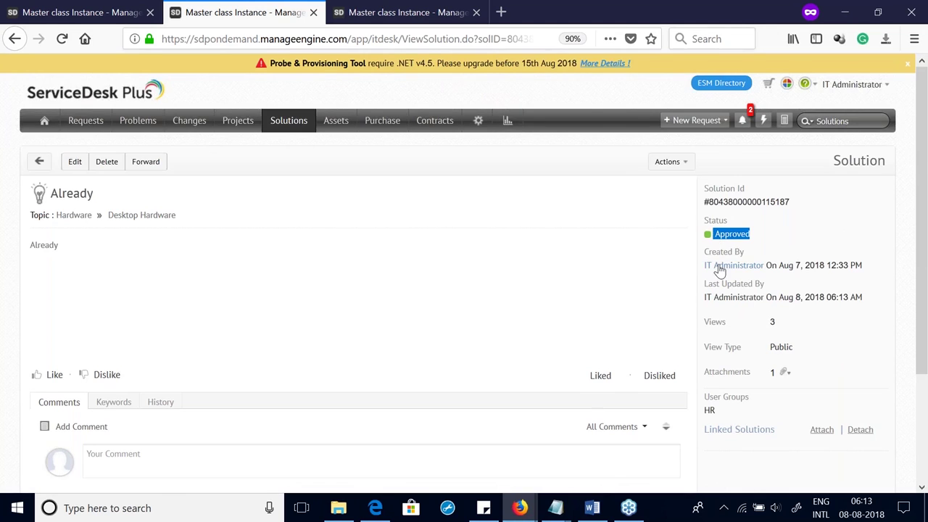
scroll(712, 267, down, 3)
scroll(710, 272, up, 3)
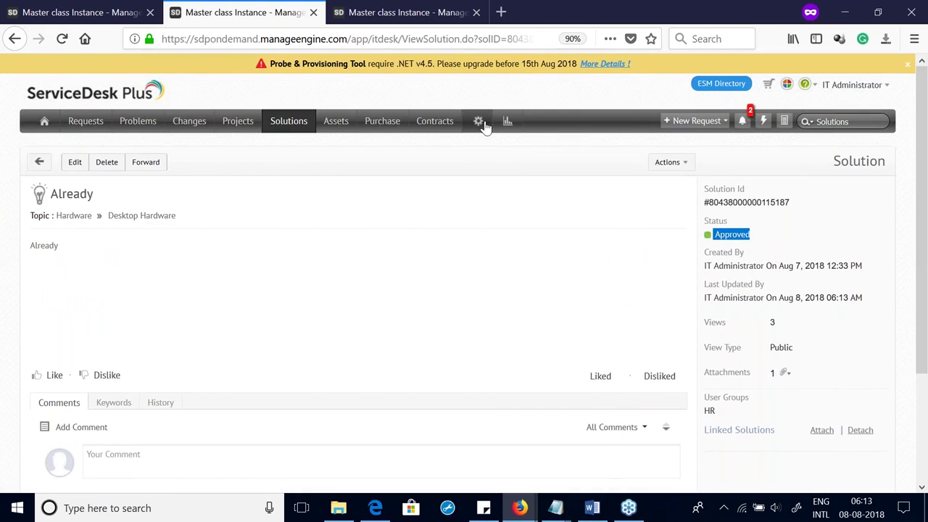
Step: Open Approver Tech's technician record from the Technicians list and review its roles and approver settings
click(480, 123)
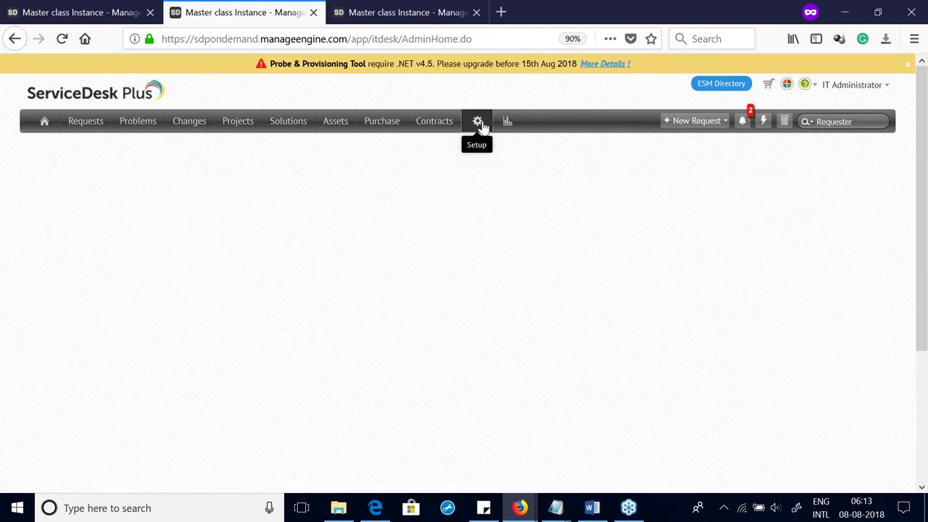
click(460, 232)
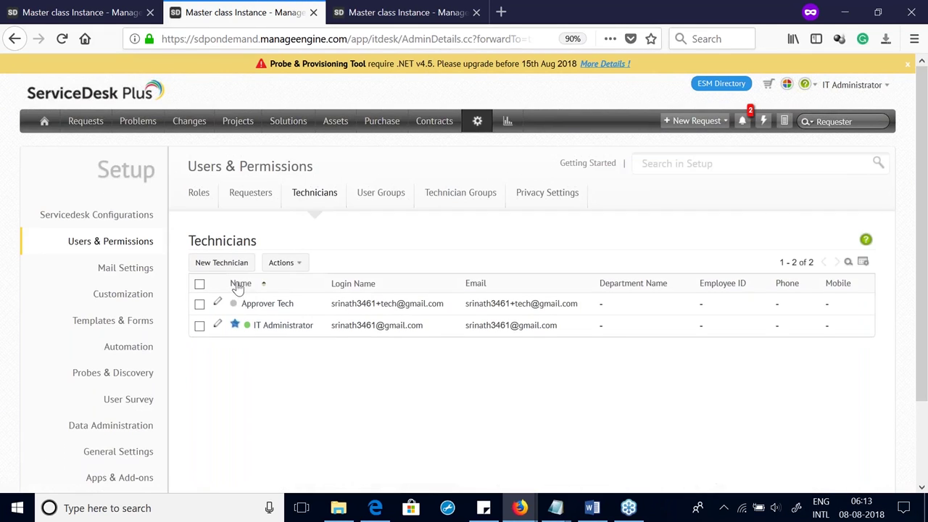
click(217, 304)
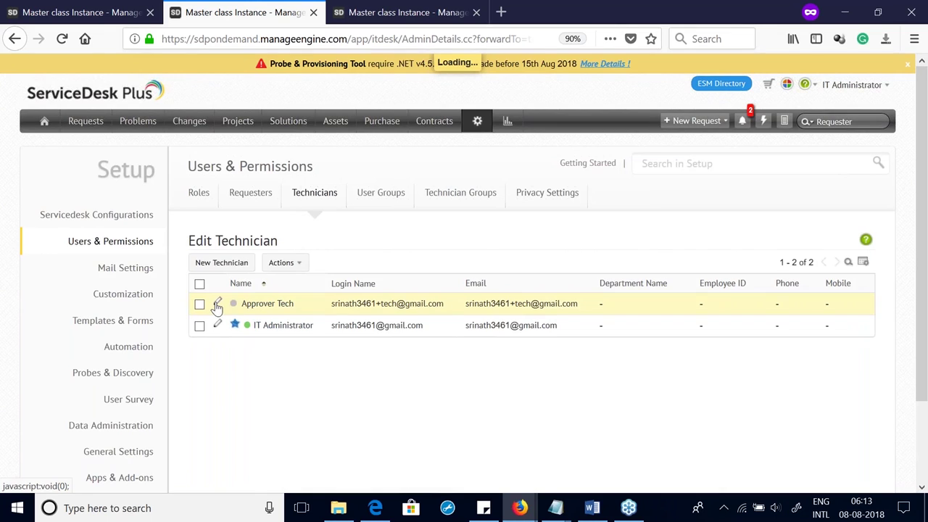
scroll(220, 308, down, 10)
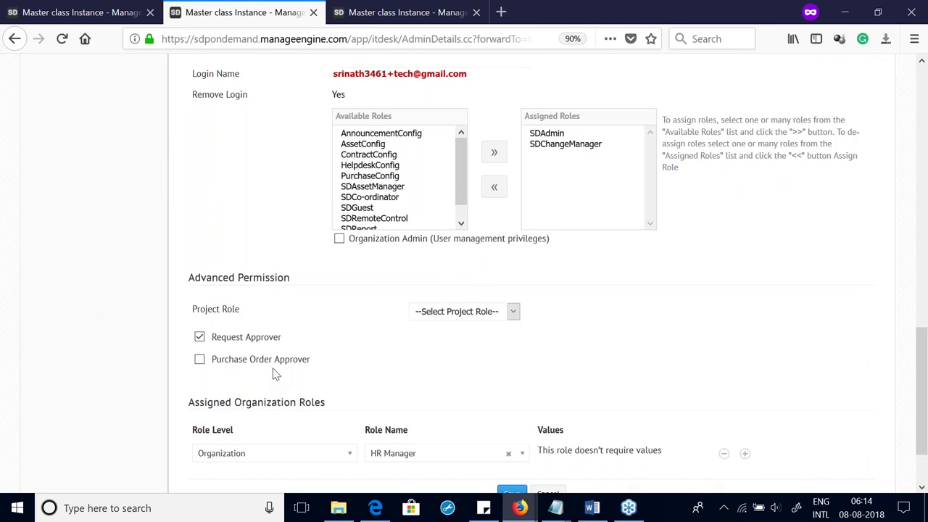
scroll(297, 373, up, 4)
scroll(263, 195, up, 10)
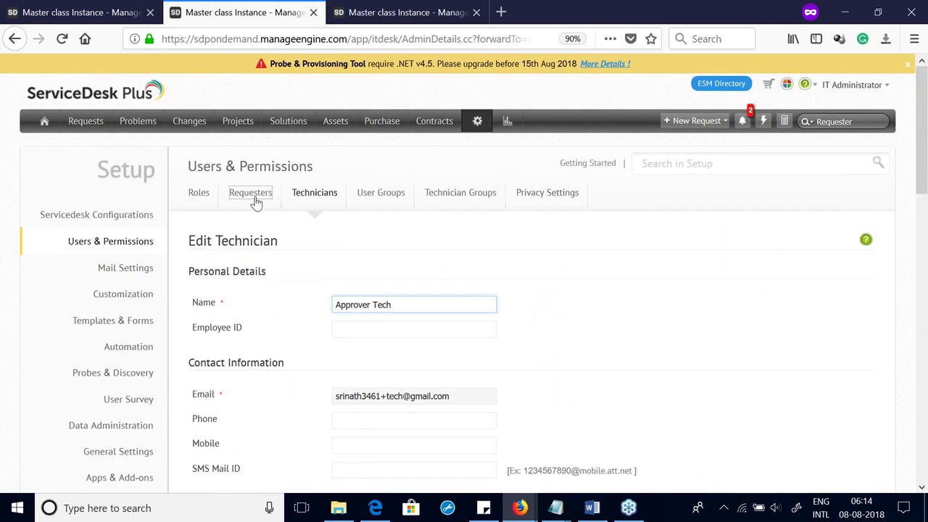
Step: Open the requester's details for editing from the Requesters list
click(253, 198)
click(269, 324)
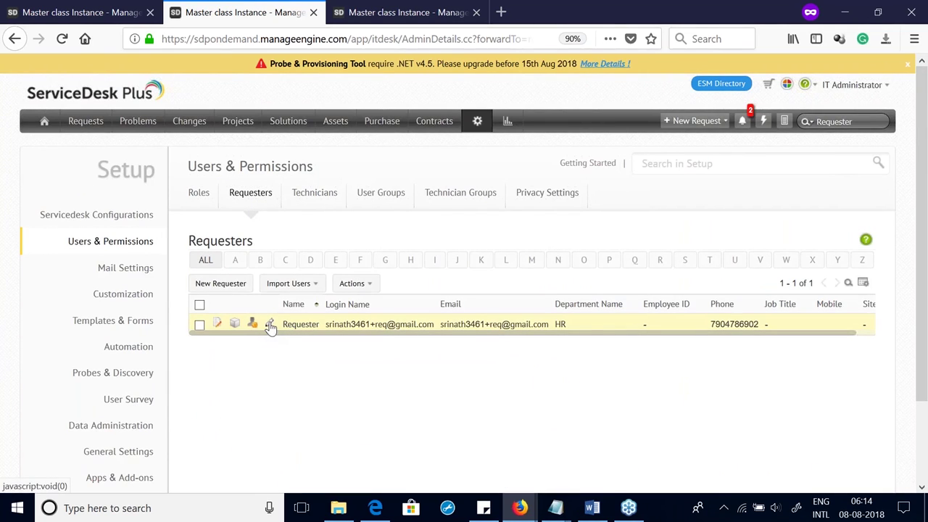
scroll(272, 328, down, 5)
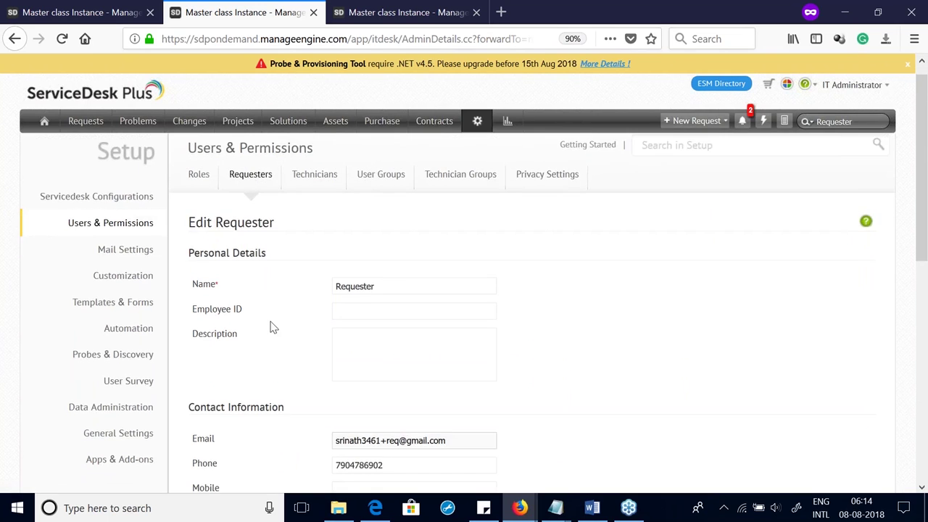
scroll(276, 280, up, 5)
scroll(279, 282, down, 10)
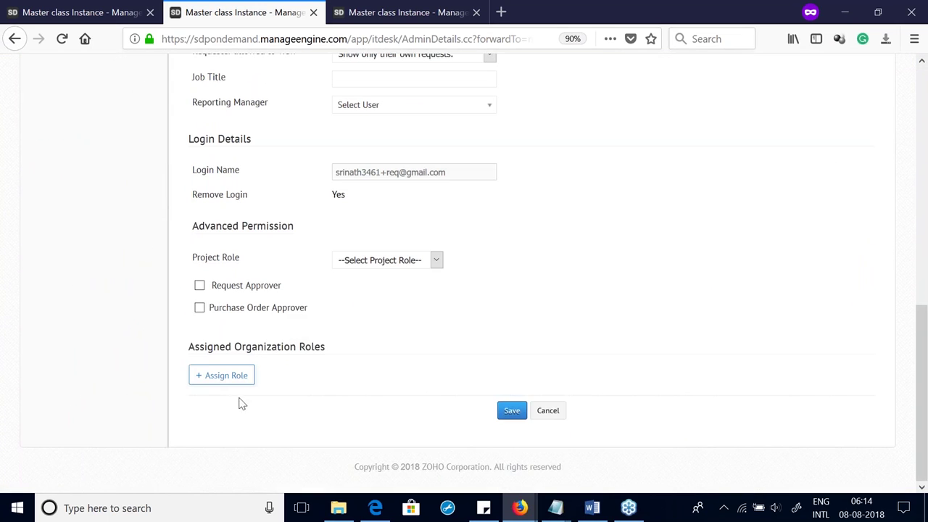
Step: Add a Group Head organization role for the Hardware Problems group
click(242, 385)
click(245, 398)
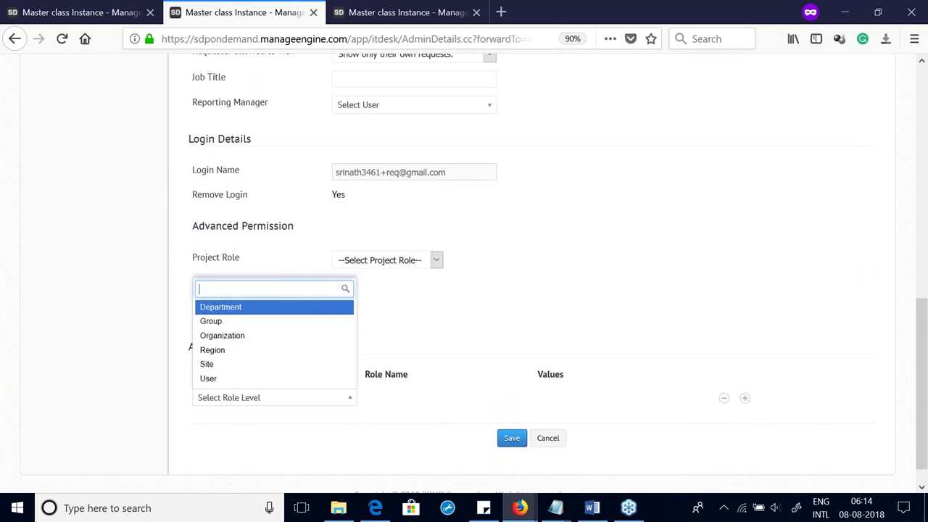
click(235, 327)
click(405, 435)
click(549, 401)
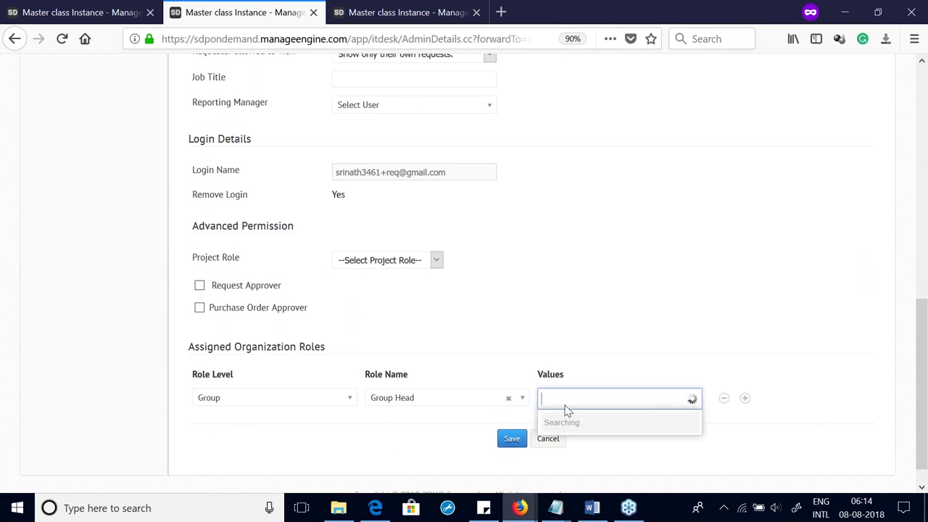
click(567, 416)
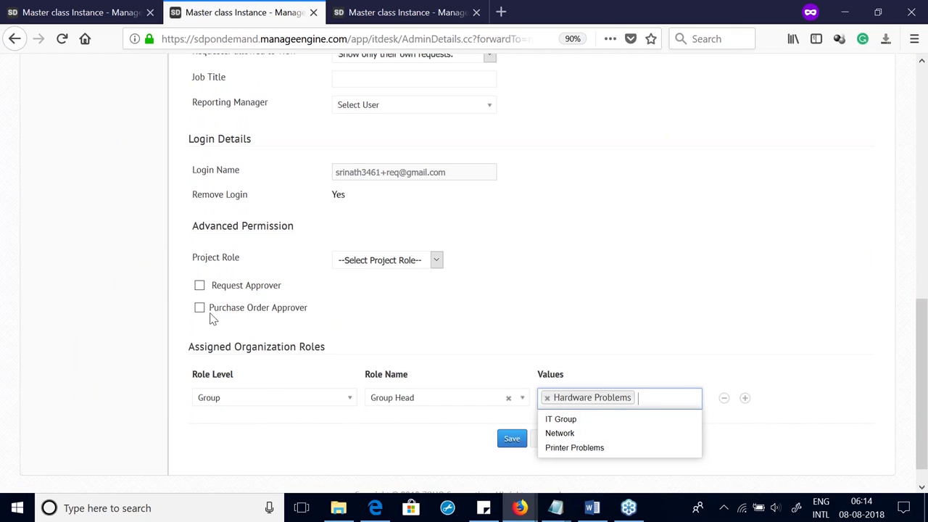
click(200, 289)
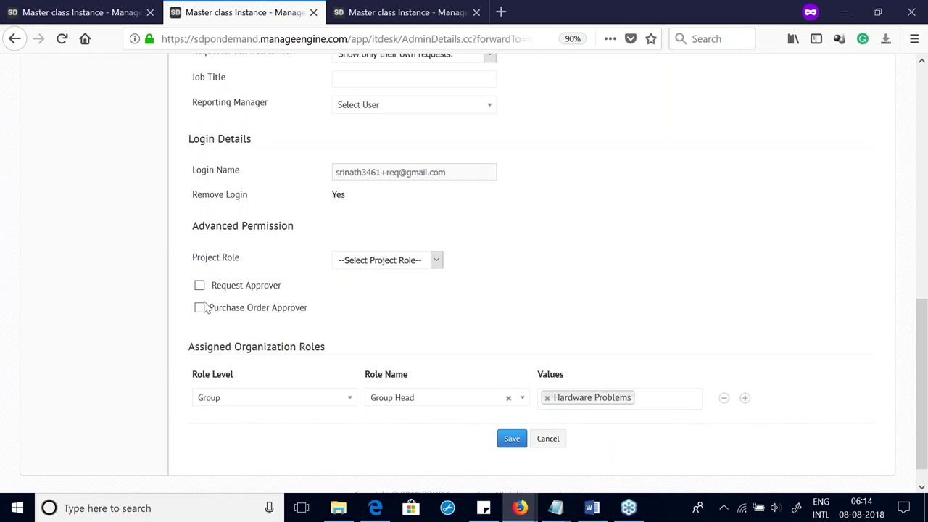
Step: Make the requester a Request Approver and save the updated details
click(200, 287)
scroll(294, 366, up, 5)
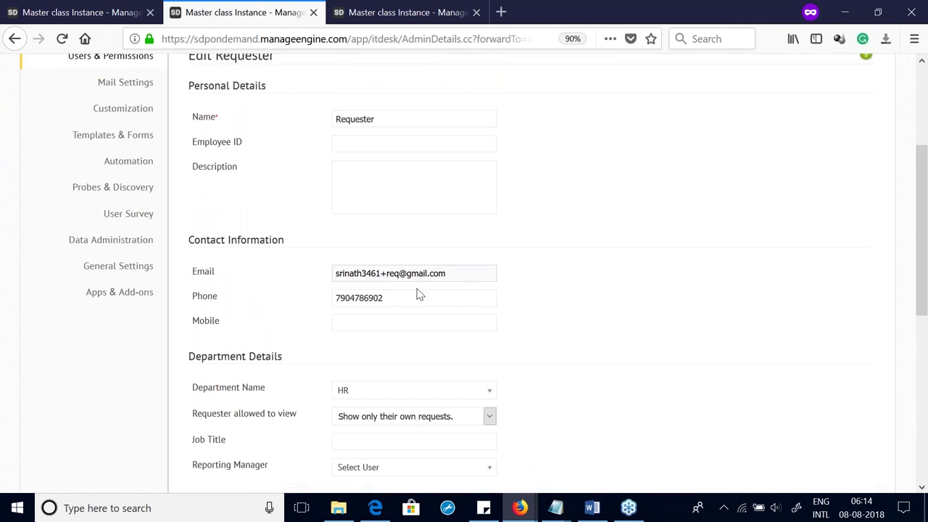
scroll(478, 348, down, 5)
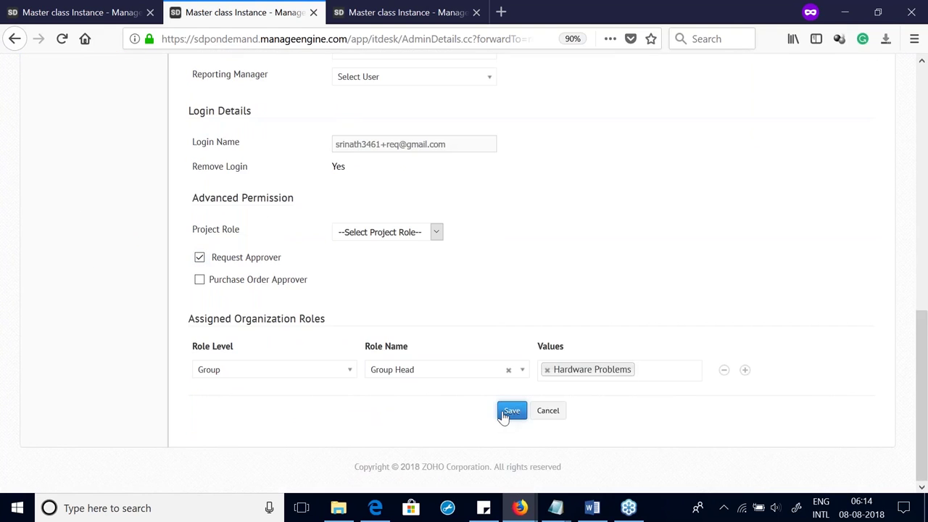
click(507, 411)
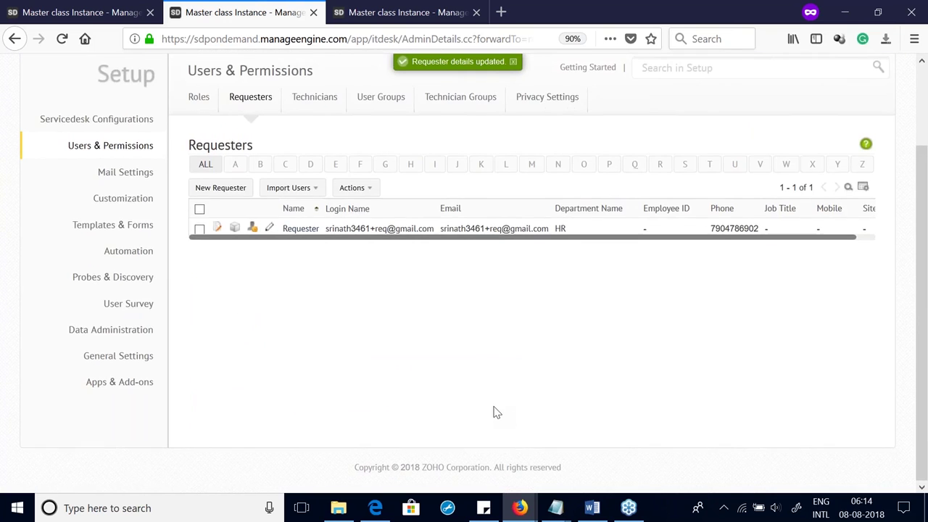
scroll(250, 130, up, 2)
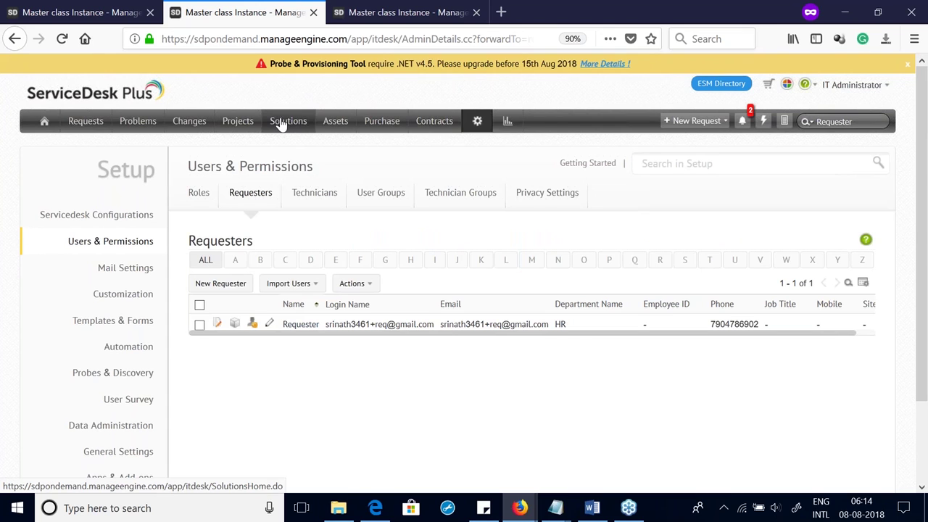
Step: Bring up the Setup overview and scroll down to the User Survey section
click(479, 124)
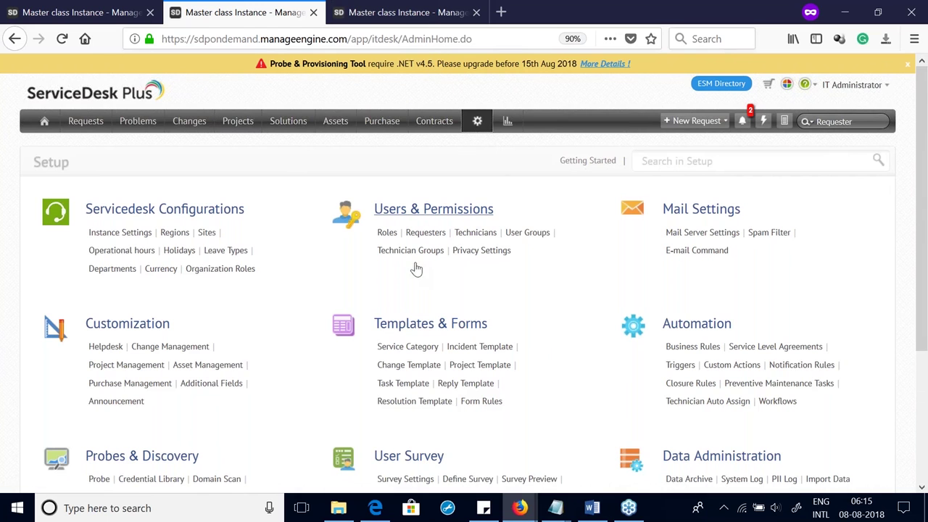
scroll(421, 294, down, 1)
scroll(419, 294, down, 3)
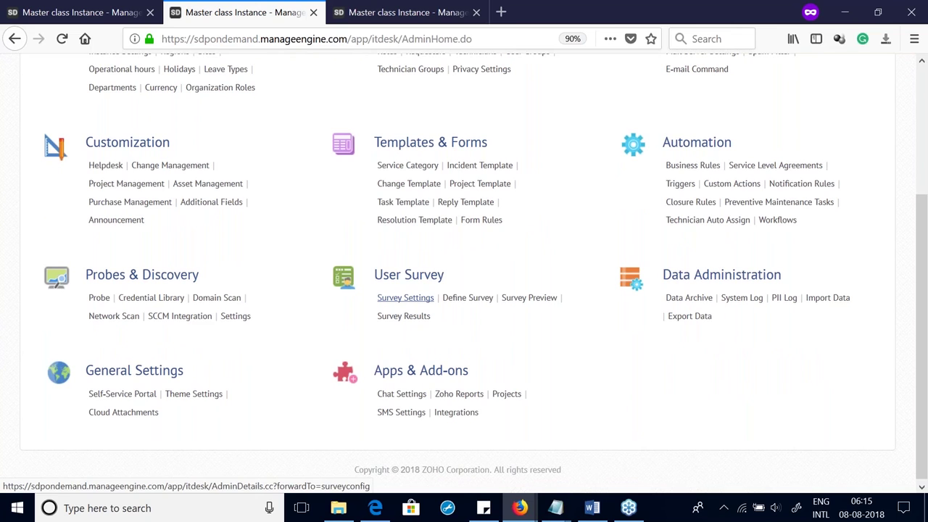
Step: Enable the user survey in Survey Settings and set the closed-requests schedule count to 3
click(409, 297)
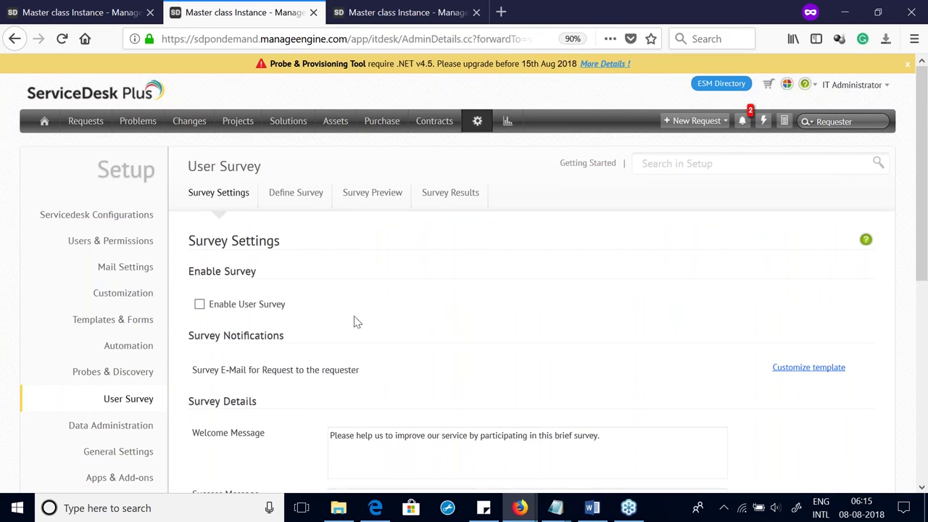
click(200, 304)
scroll(354, 268, down, 5)
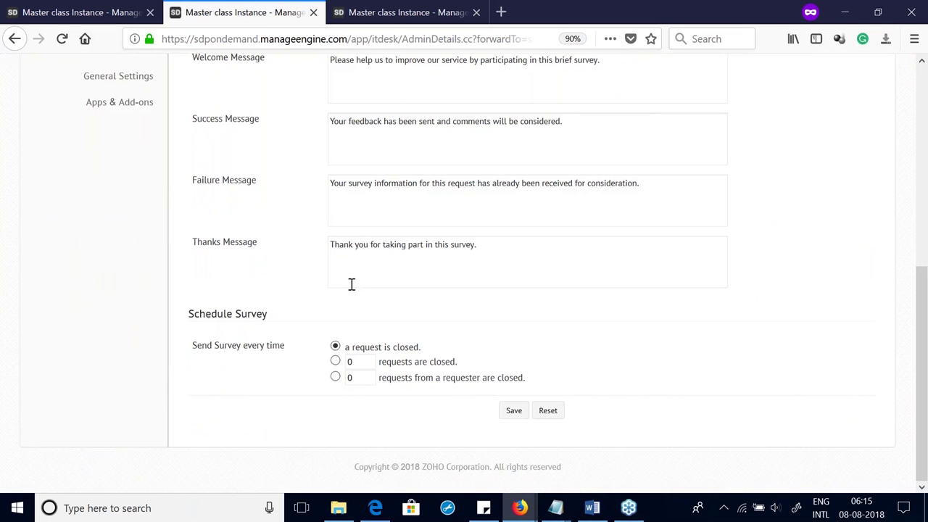
scroll(346, 286, up, 5)
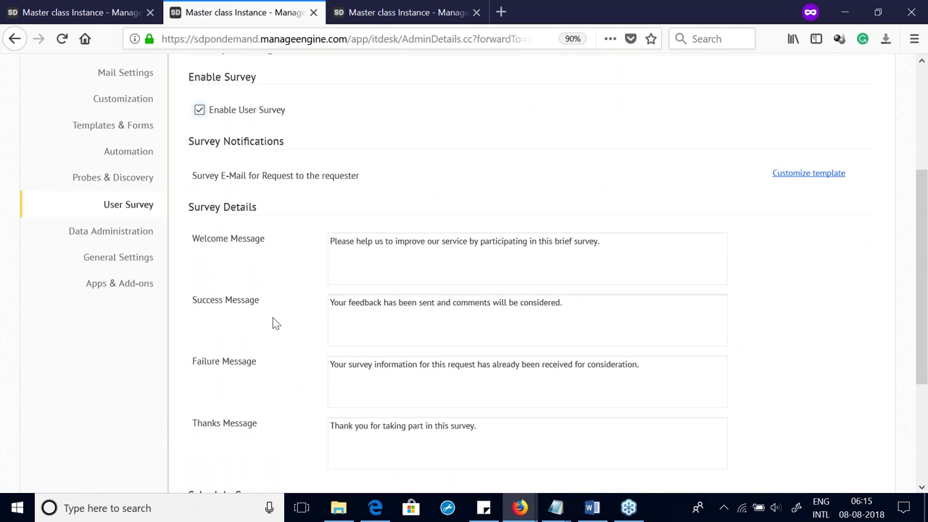
scroll(282, 340, down, 1)
scroll(281, 344, down, 3)
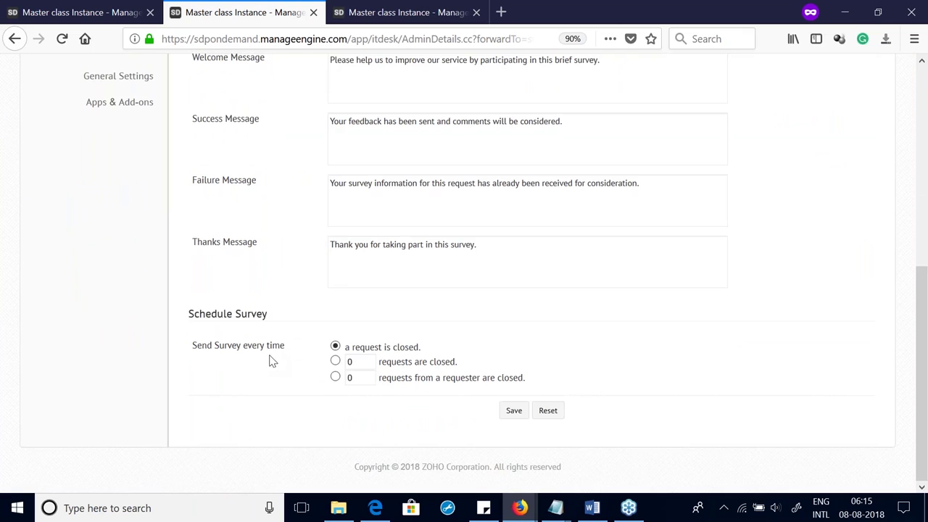
drag(188, 317, 277, 321)
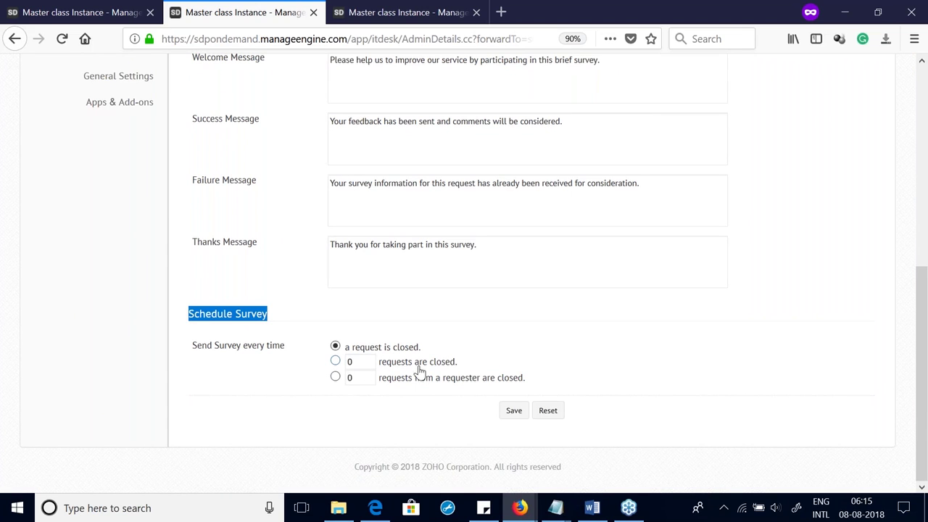
double_click(349, 361)
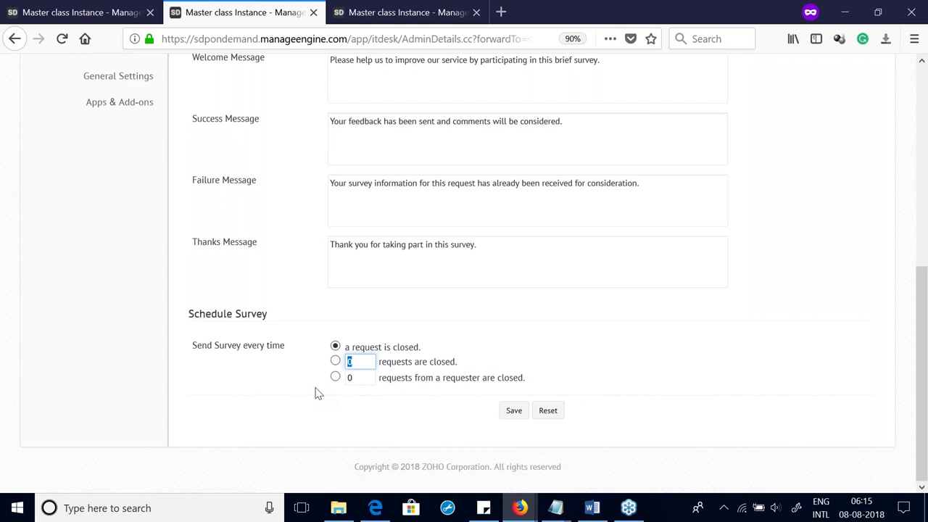
text(3)
scroll(448, 389, up, 5)
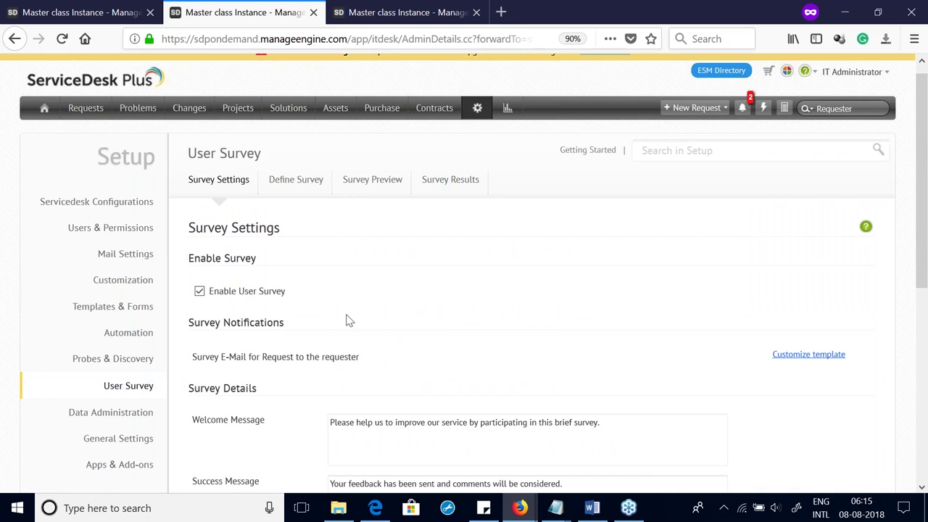
Step: Add the question 'How statisfied are you?' and view the Poor, Good, Excellent satisfaction levels
click(301, 183)
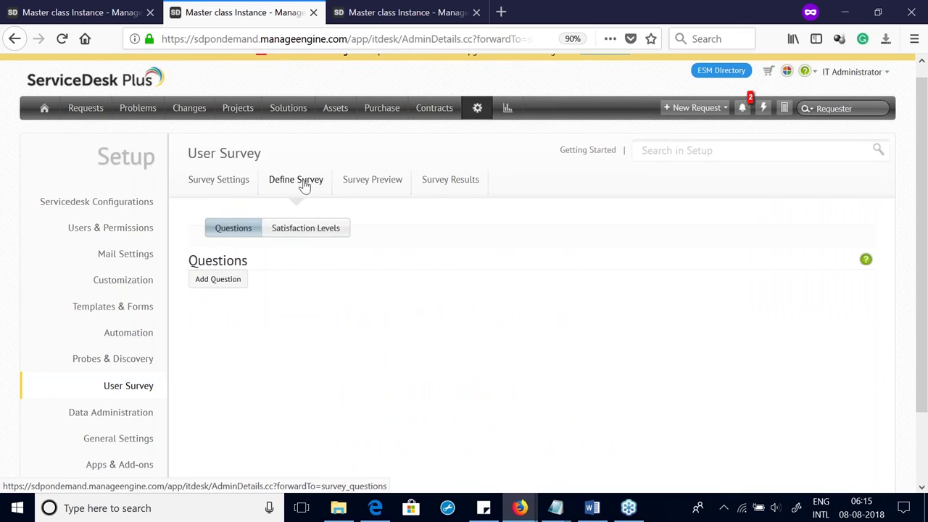
click(228, 284)
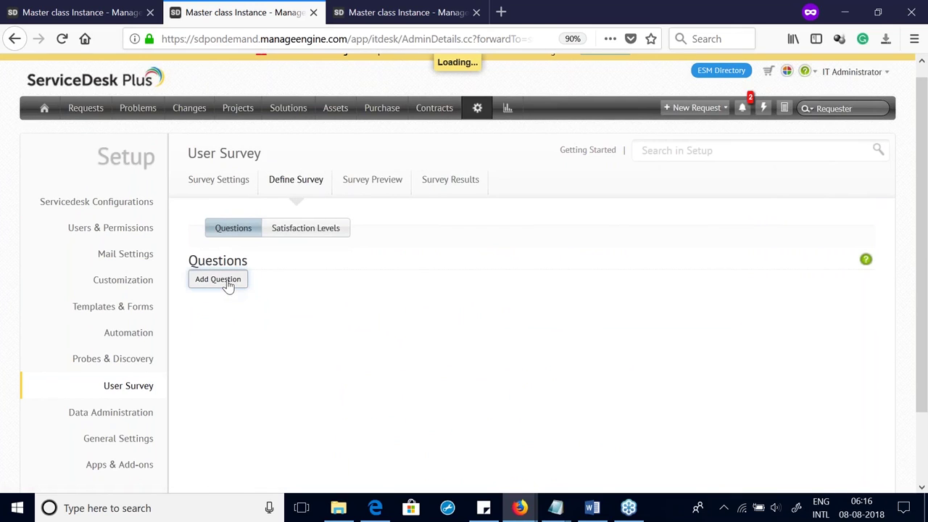
text(How )
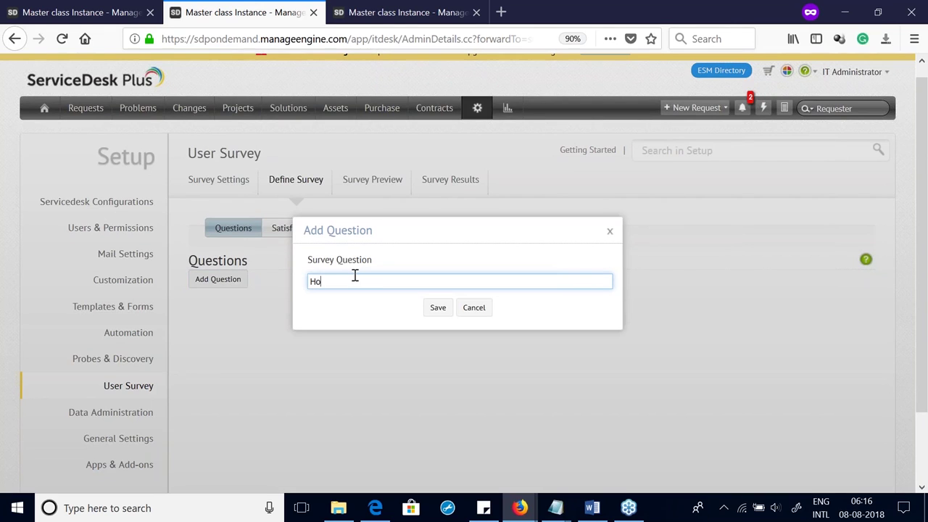
text(statisfied are you?)
click(437, 307)
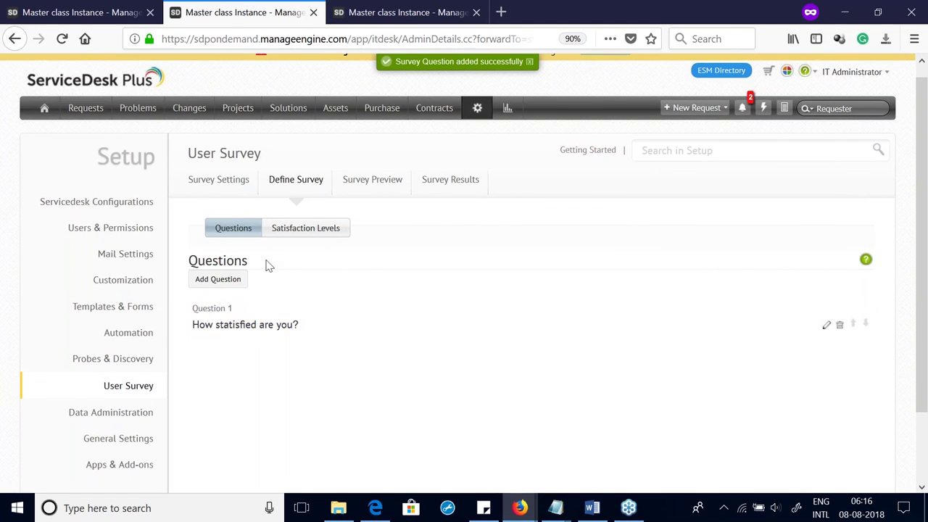
click(290, 235)
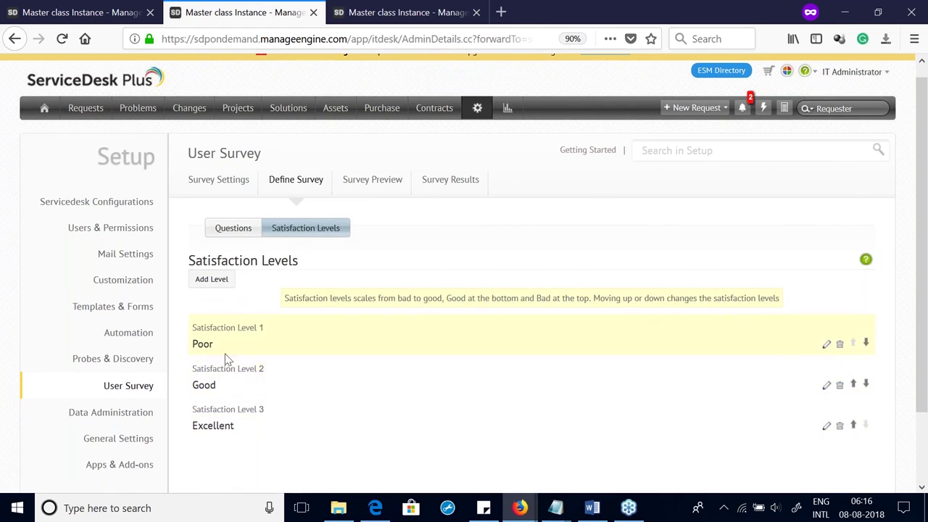
Step: Show the Survey Preview with 'How statisfied are you?' offering Poor, Good and Excellent
click(363, 187)
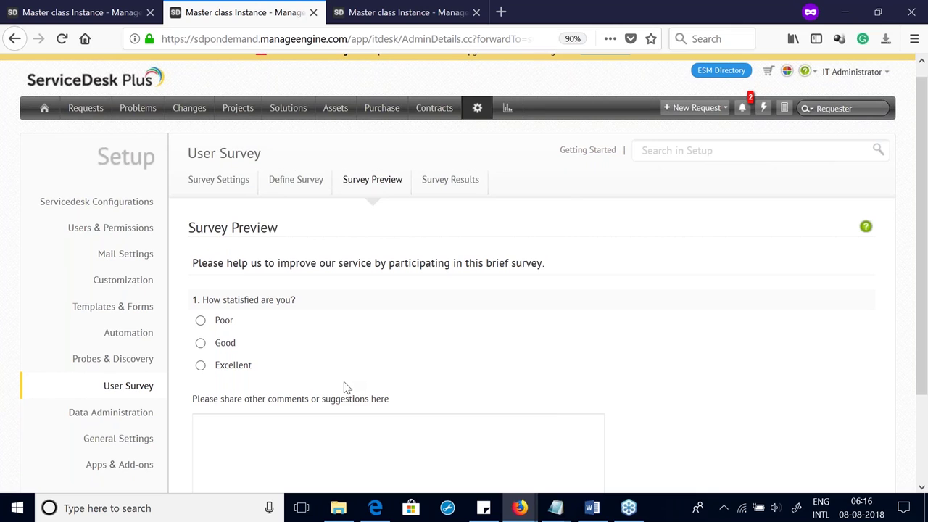
drag(182, 236, 472, 444)
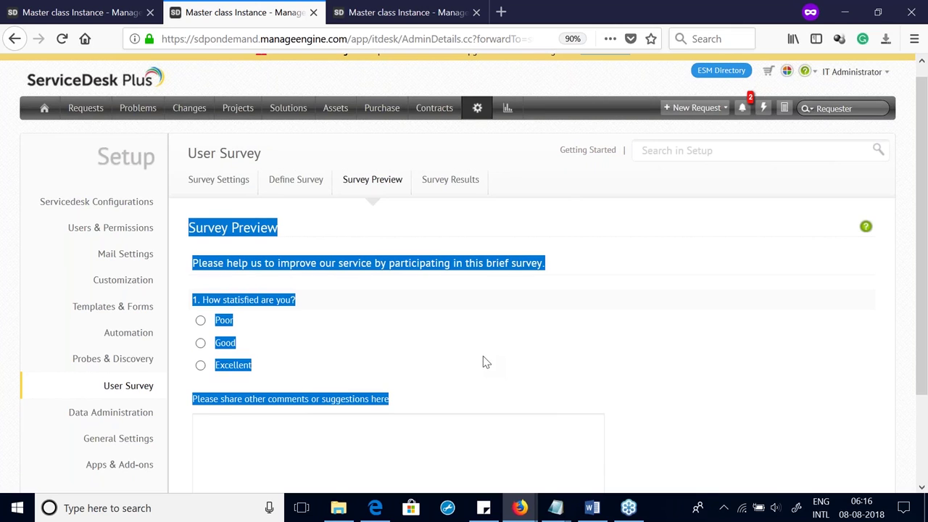
click(449, 181)
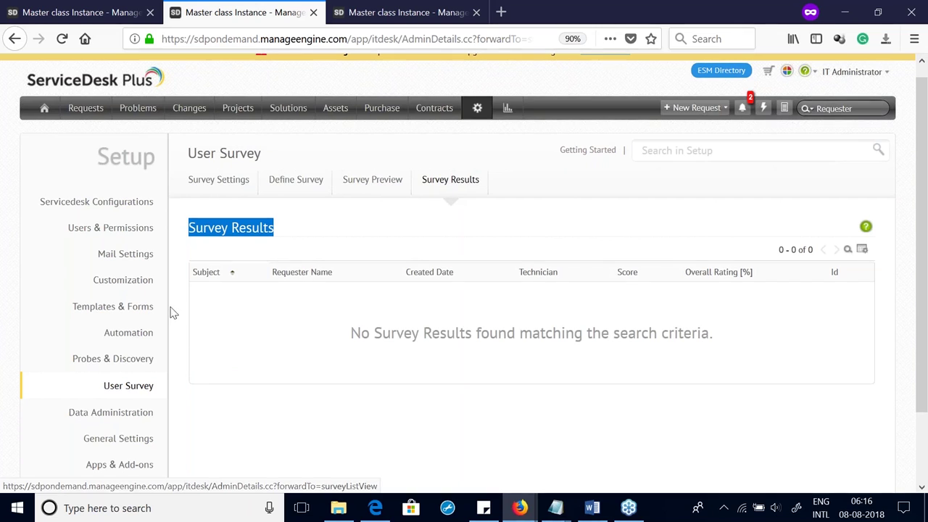
click(375, 187)
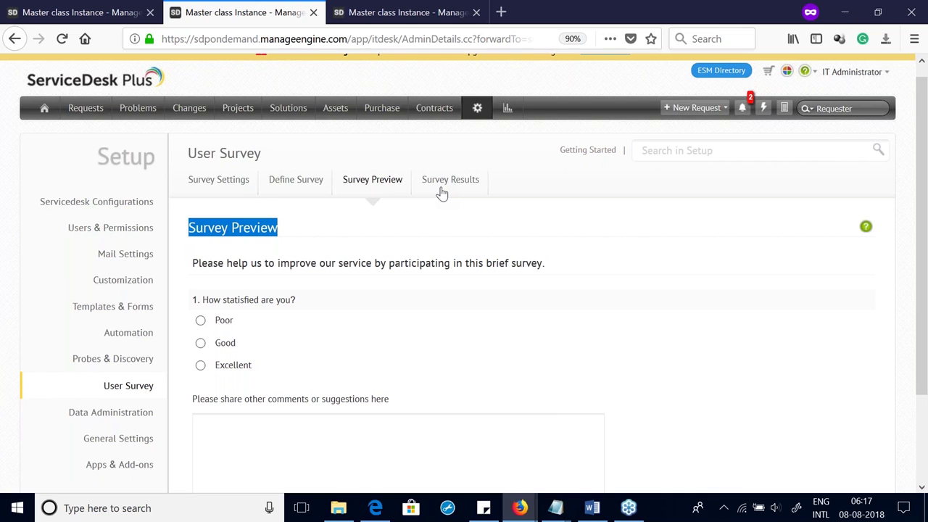
Step: Open Reports and expand the Reports on Archived Incidents Request folder
click(505, 111)
right_click(506, 111)
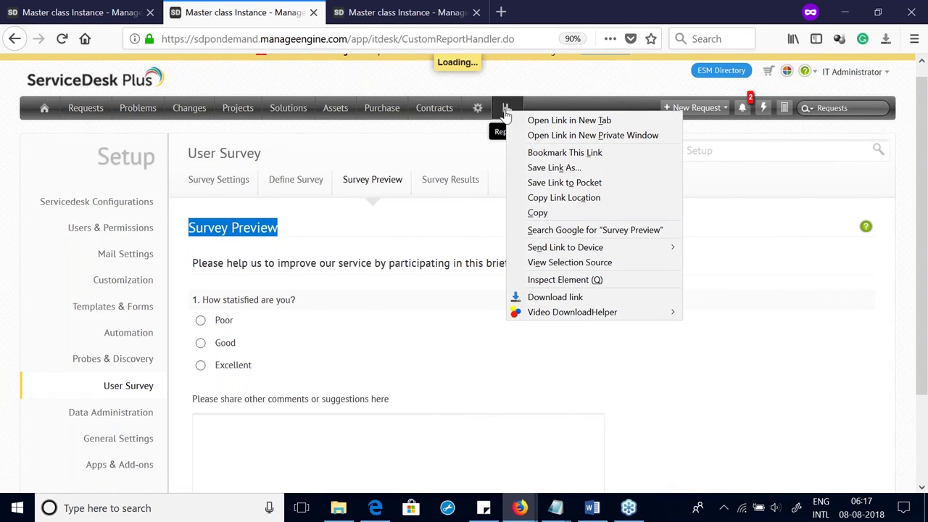
click(336, 158)
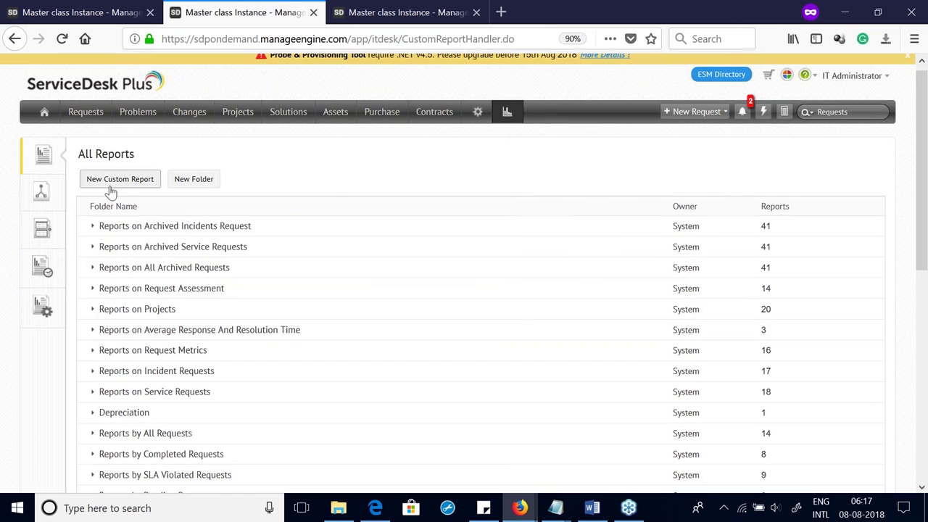
click(168, 227)
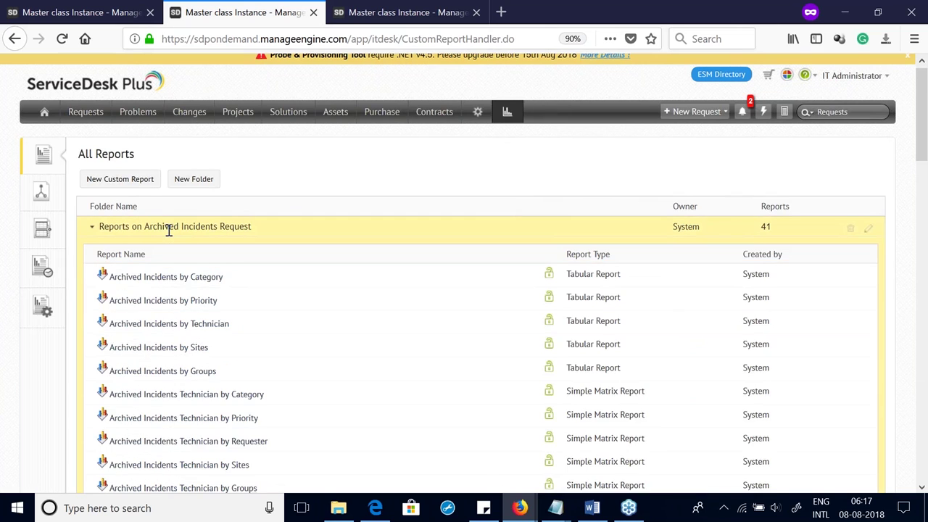
click(169, 227)
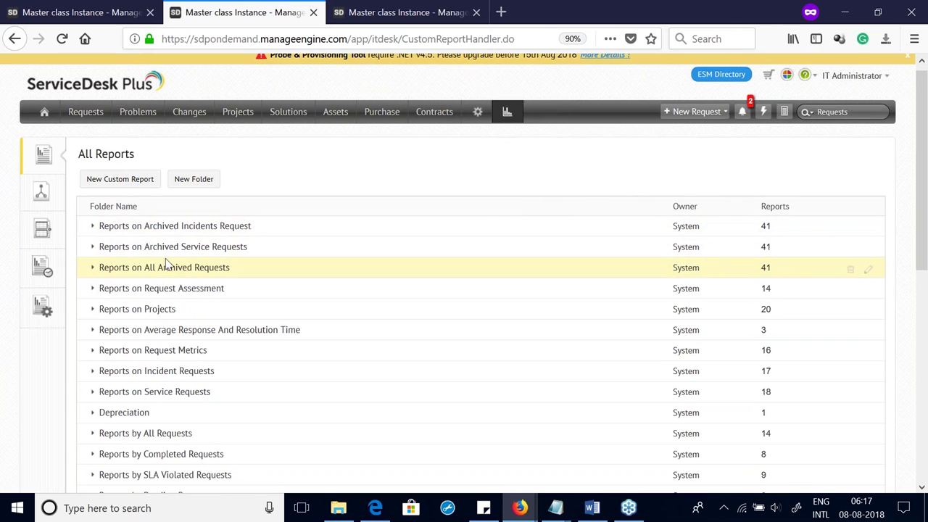
click(174, 226)
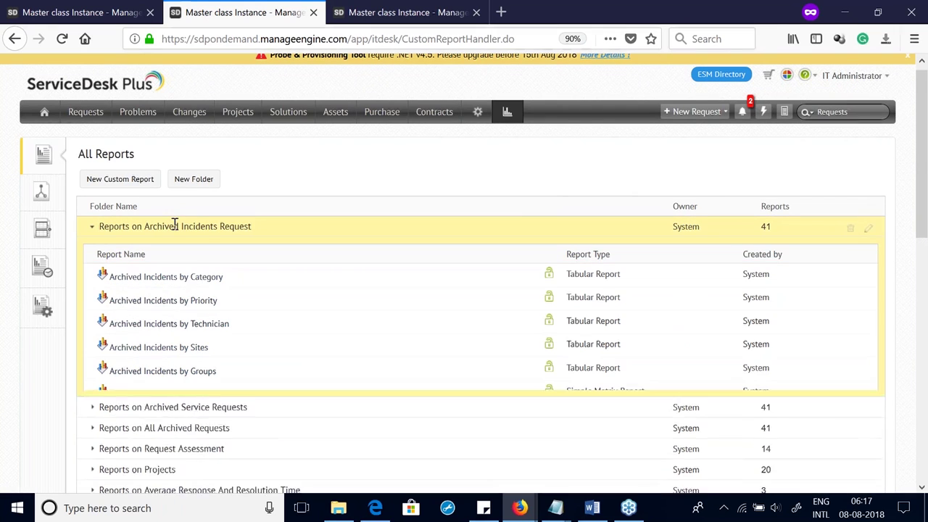
Step: Run the Archived Incidents by Category report, then return to the All Reports list
click(166, 277)
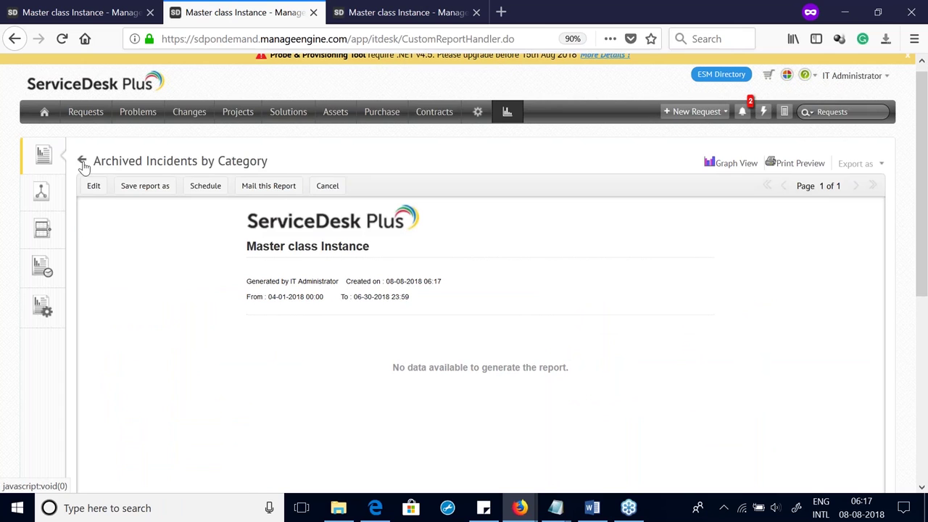
click(83, 161)
scroll(247, 247, down, 3)
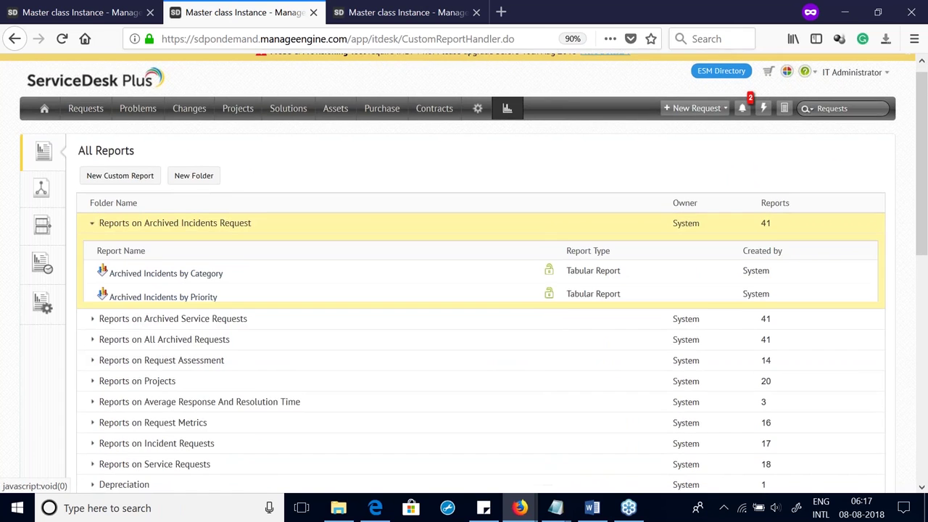
scroll(218, 156, up, 3)
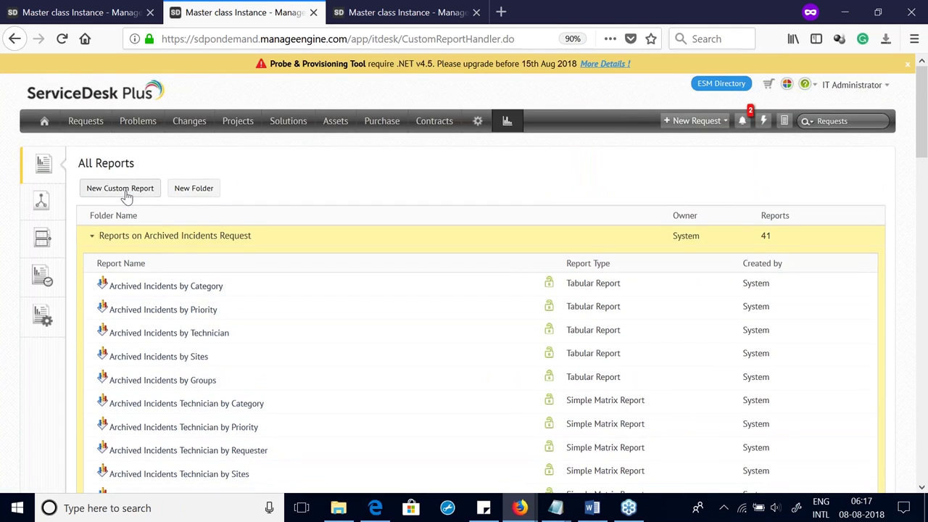
Step: Start a tabular Requests custom report with RequestID, Request Mode and Group columns
click(125, 192)
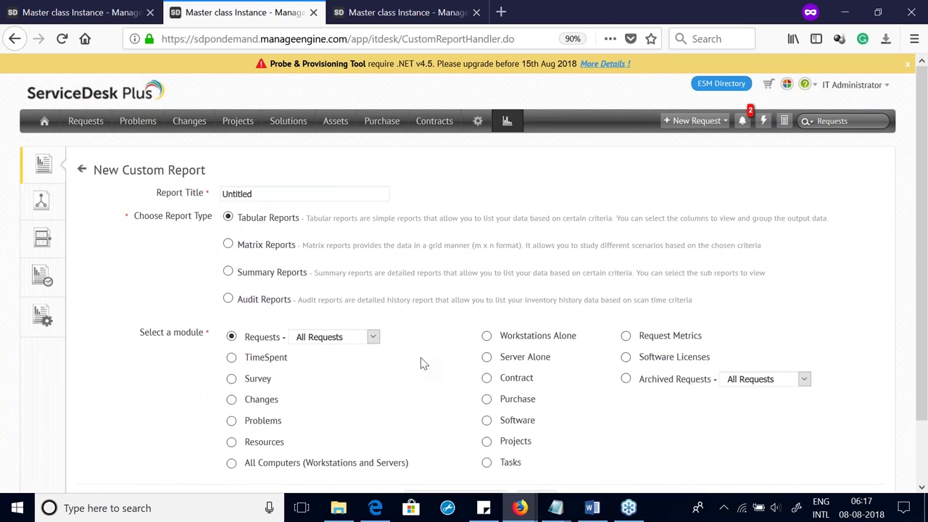
scroll(421, 398, down, 2)
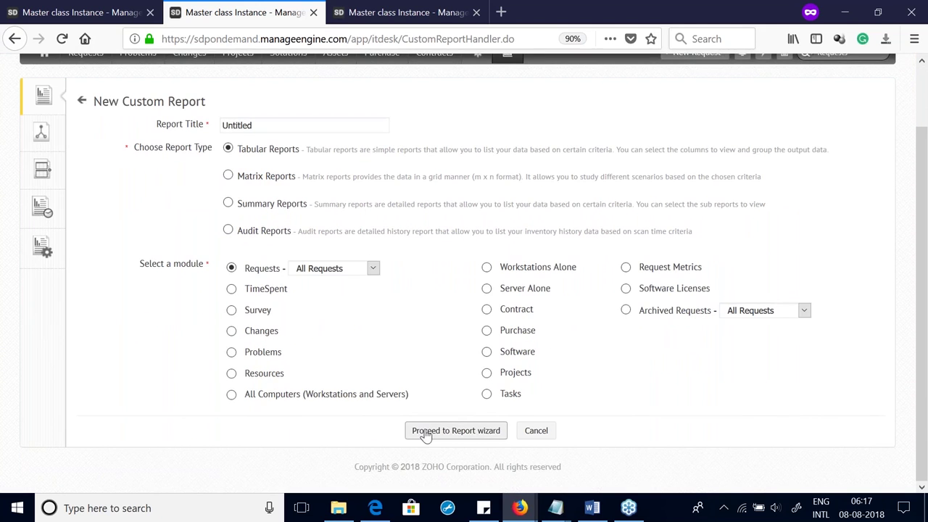
click(428, 432)
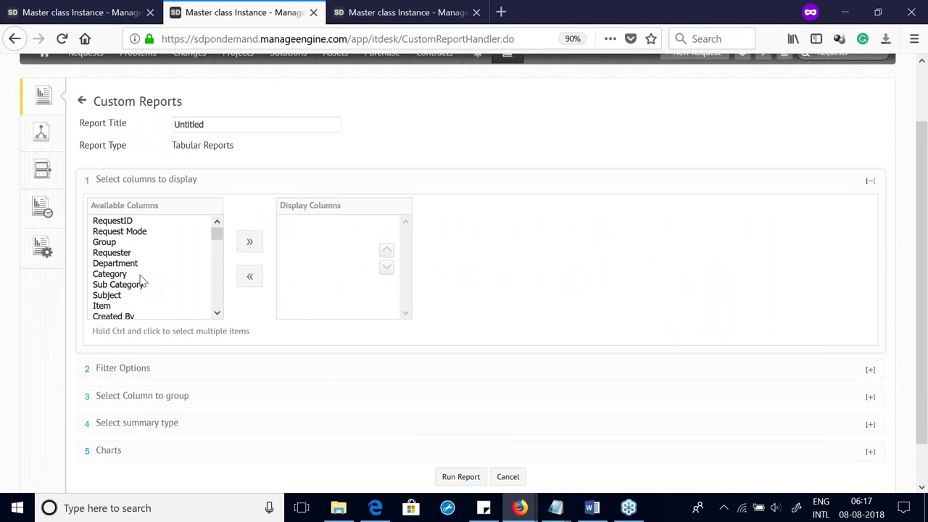
drag(151, 242, 66, 210)
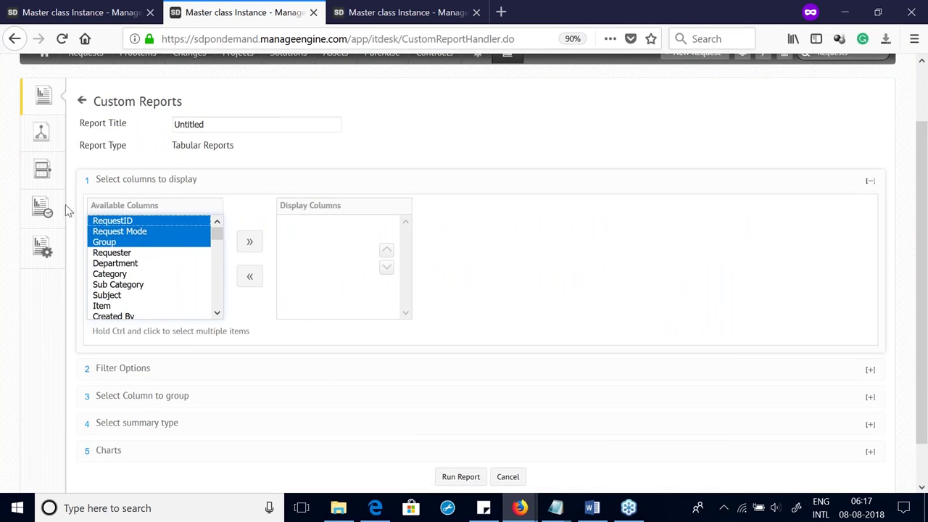
click(247, 243)
Step: Filter by Created Time for last month, run the report, and return to All Reports
click(140, 369)
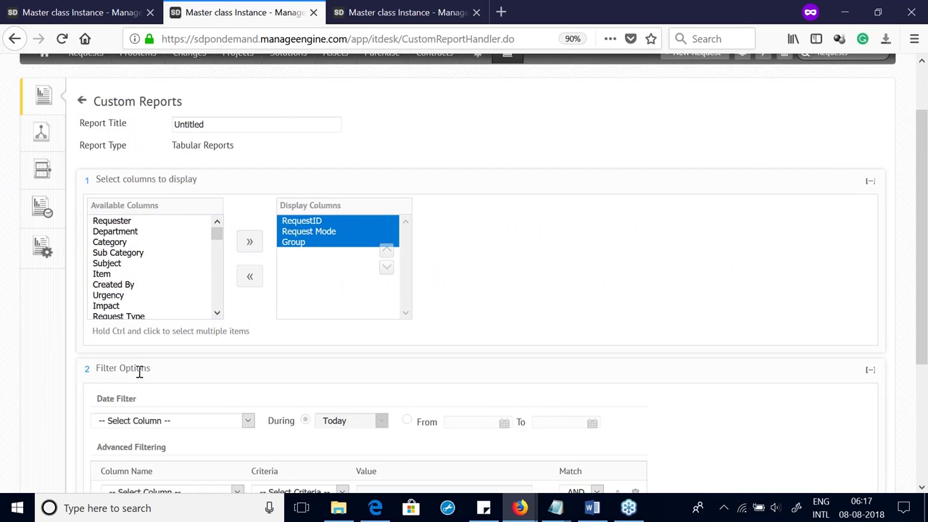
scroll(174, 396, down, 5)
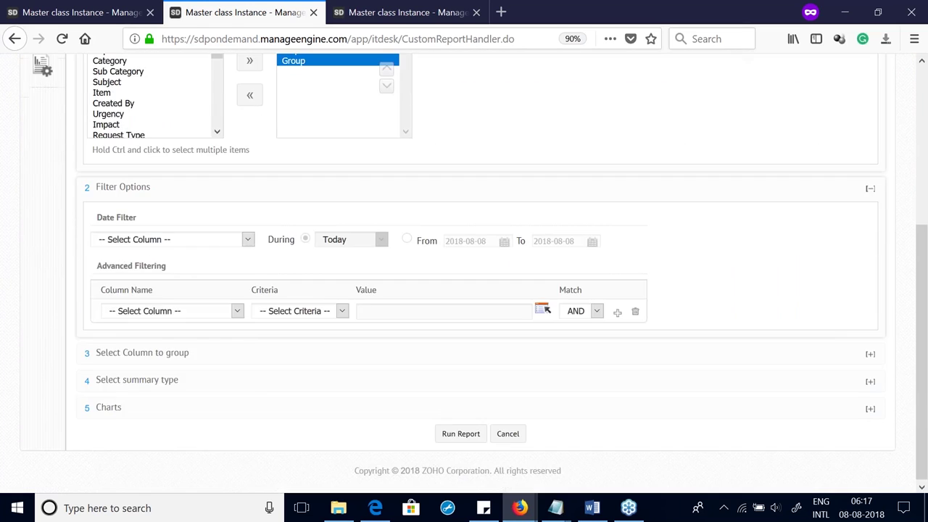
click(174, 240)
click(147, 270)
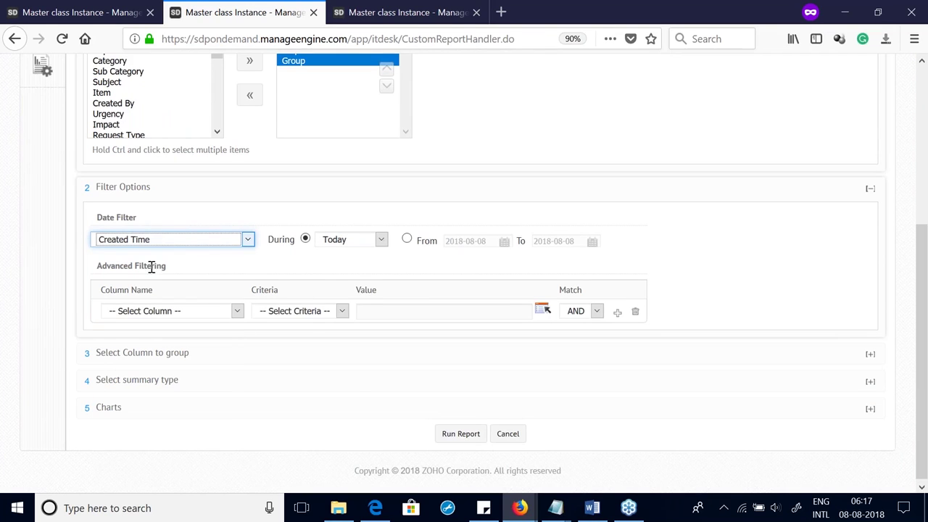
click(372, 240)
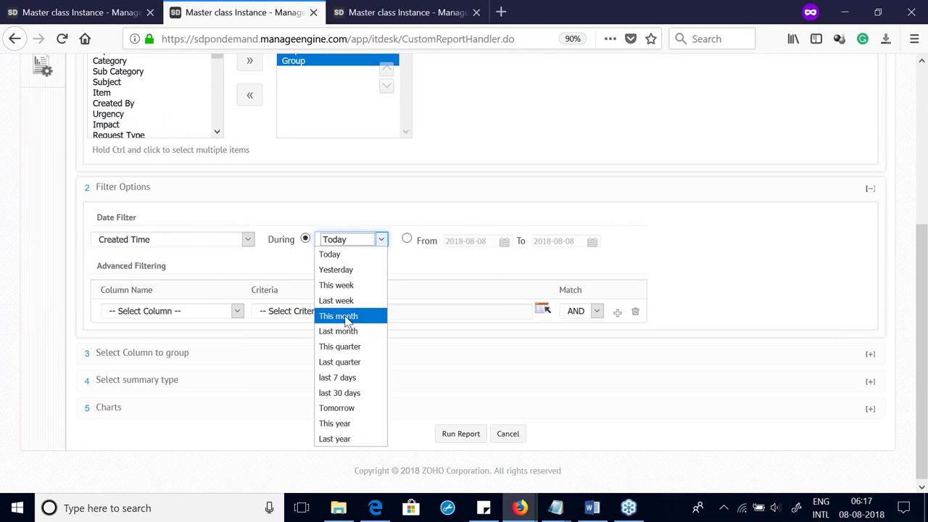
click(341, 330)
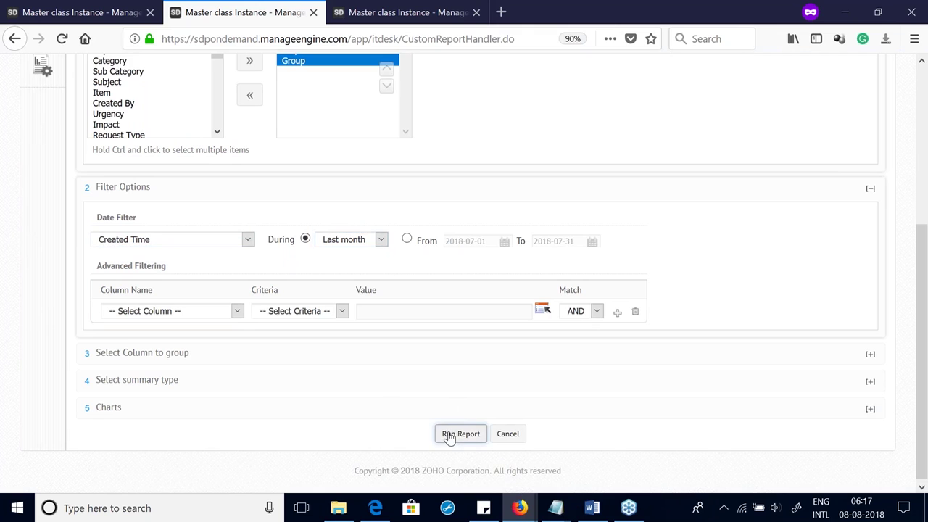
click(460, 433)
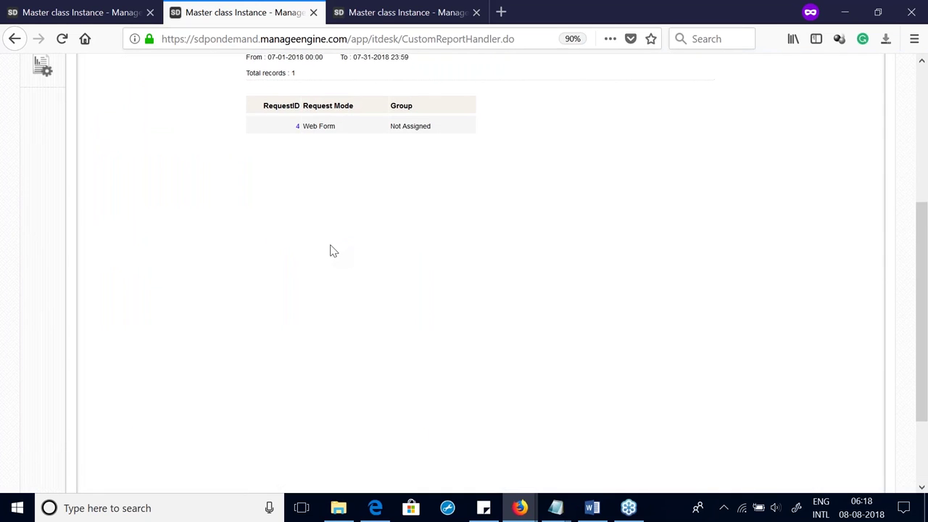
scroll(320, 254, up, 5)
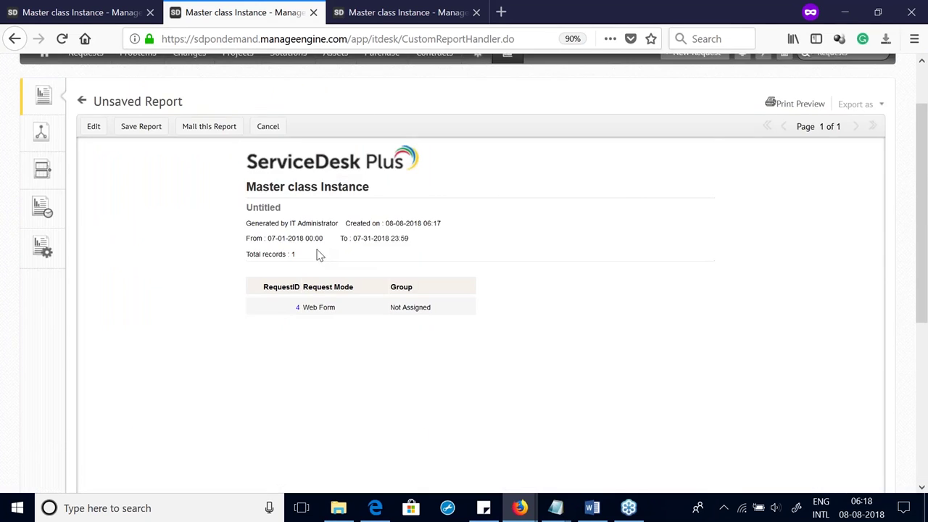
scroll(114, 176, up, 2)
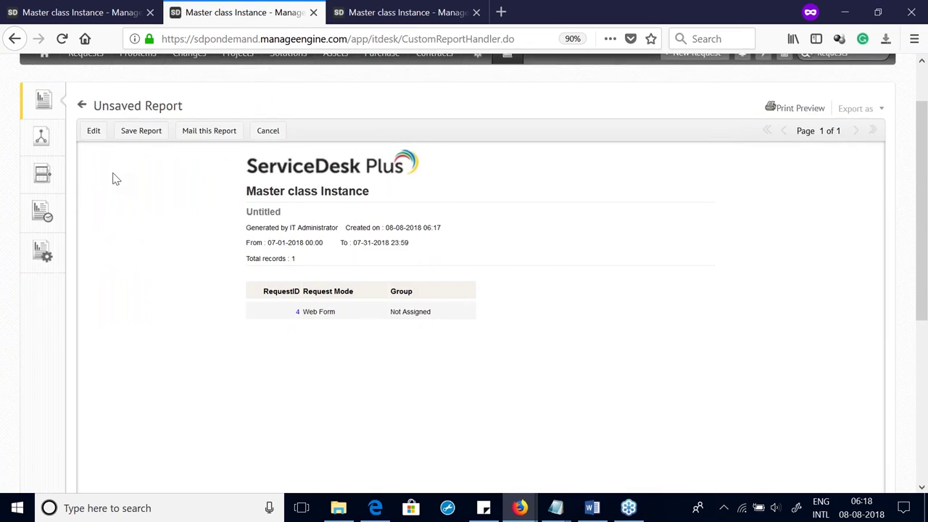
click(507, 121)
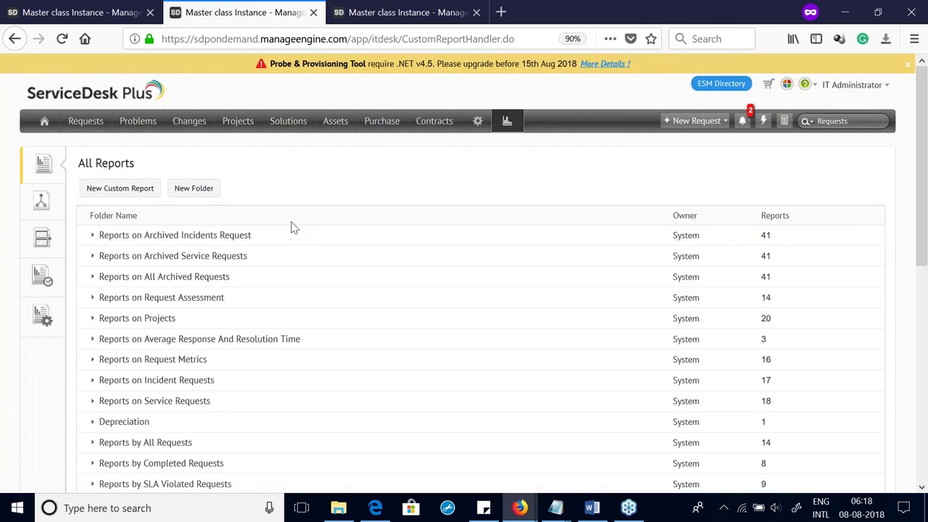
Step: Select the requester's login name in Setup's Requesters list, then sign out of the administrator account
click(477, 121)
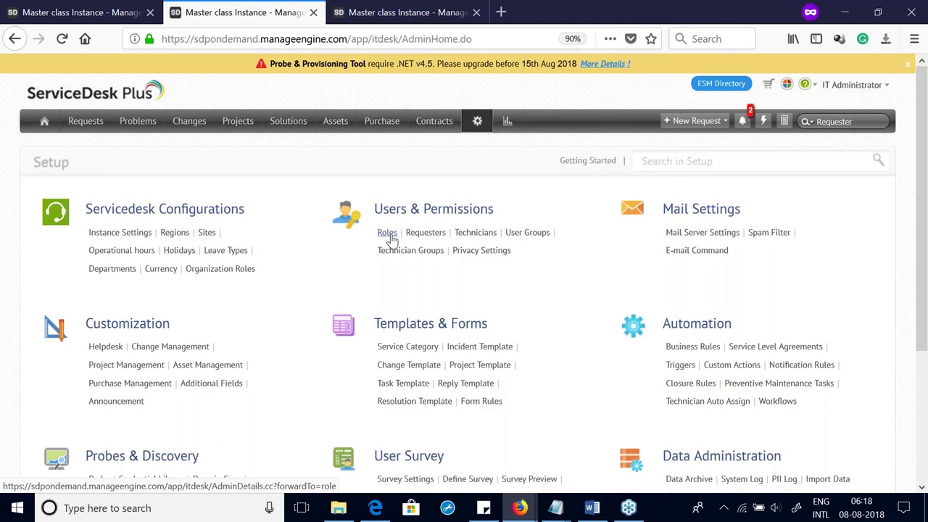
click(426, 233)
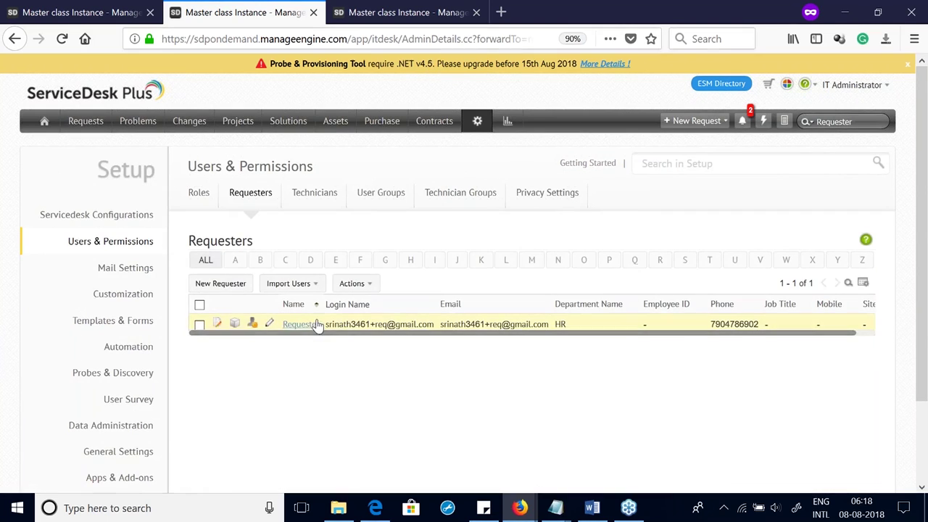
drag(326, 325, 426, 324)
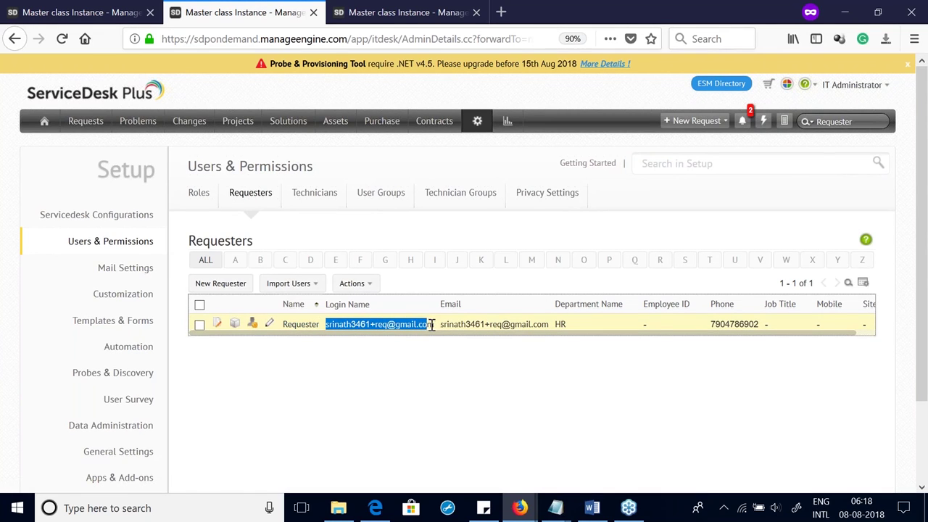
click(852, 85)
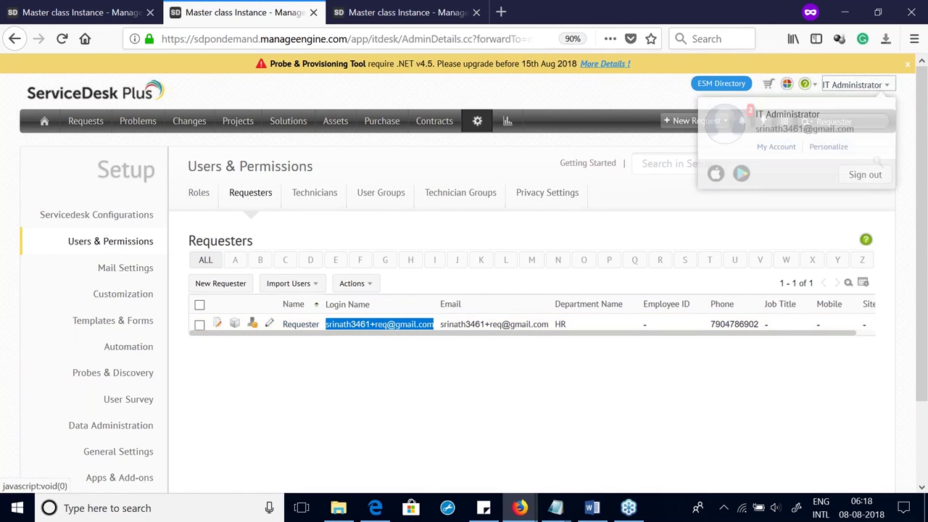
click(861, 181)
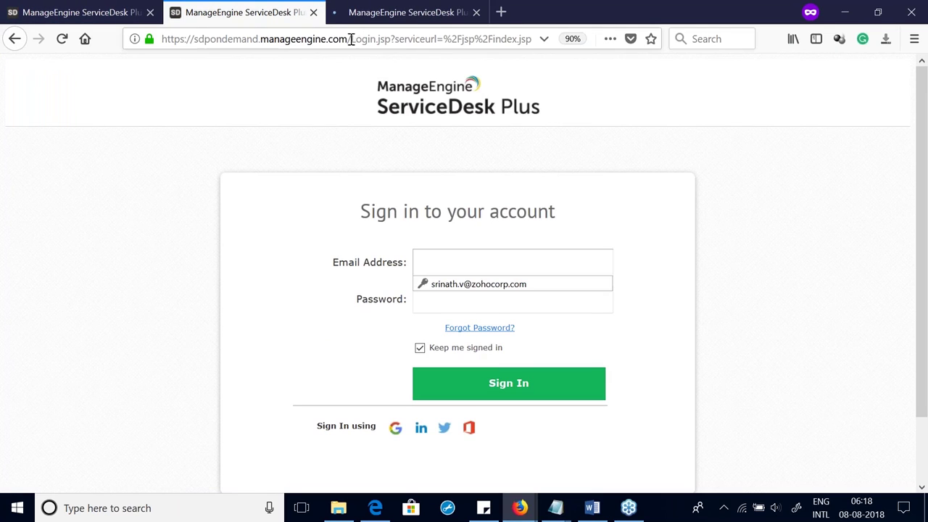
Step: Log in with the requester's e-mail and password, dismiss INVALID_TICKET, and view My Summary (2 pending, 2 completed, 4 total)
drag(348, 39, 161, 61)
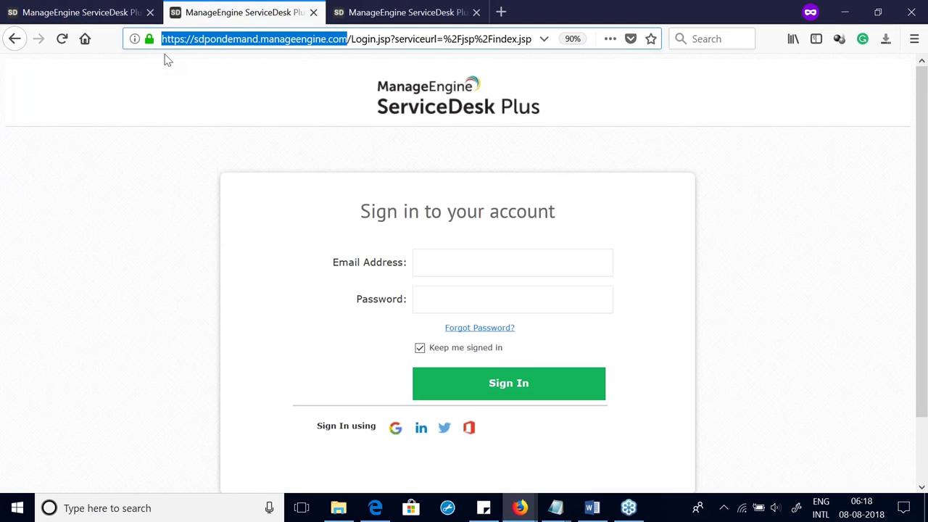
click(448, 253)
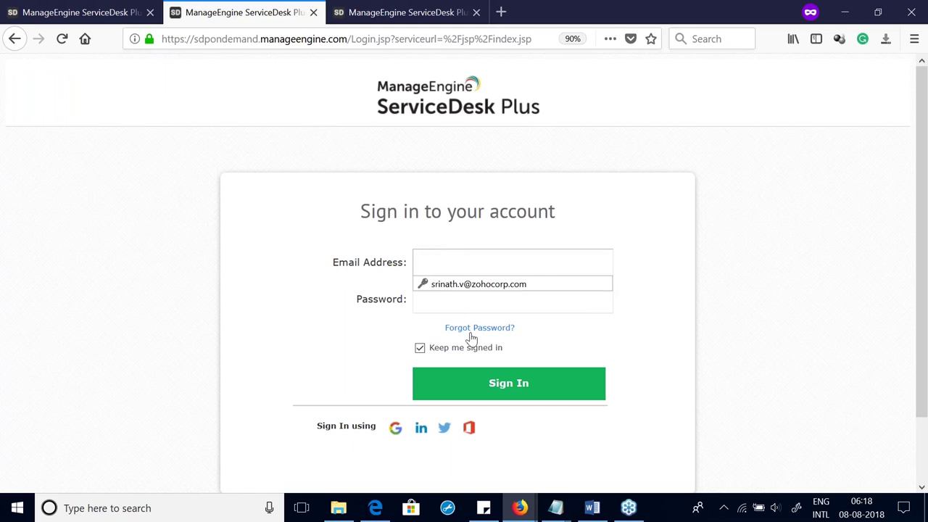
key(ctrl+v)
click(472, 307)
text(•••)
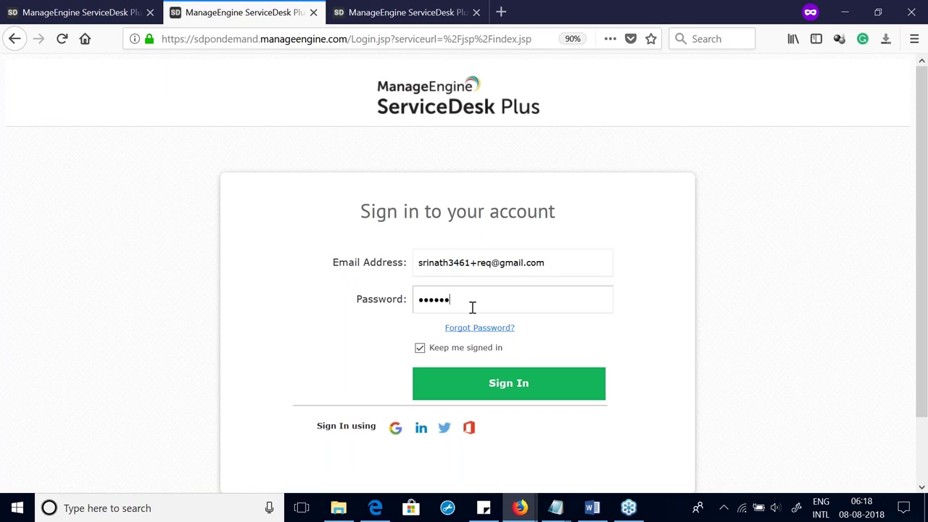
text(•••••••)
key(Return)
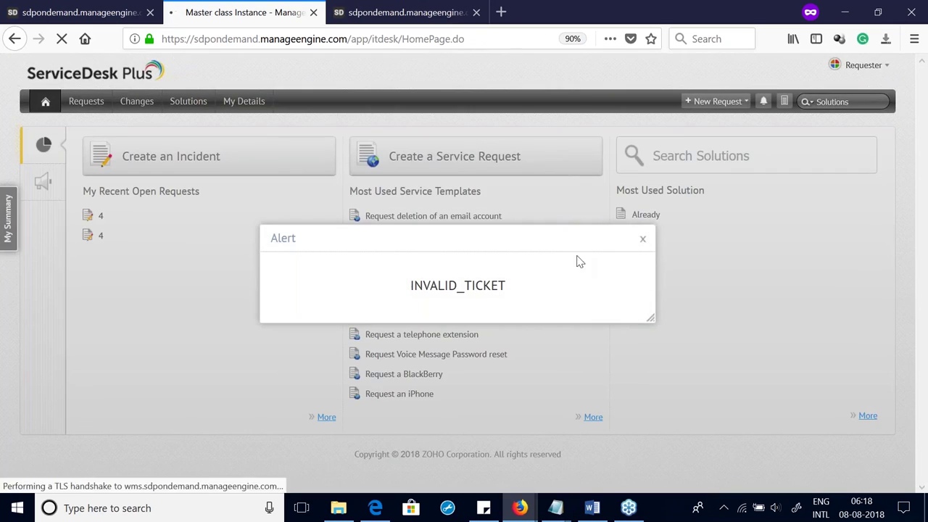
click(643, 240)
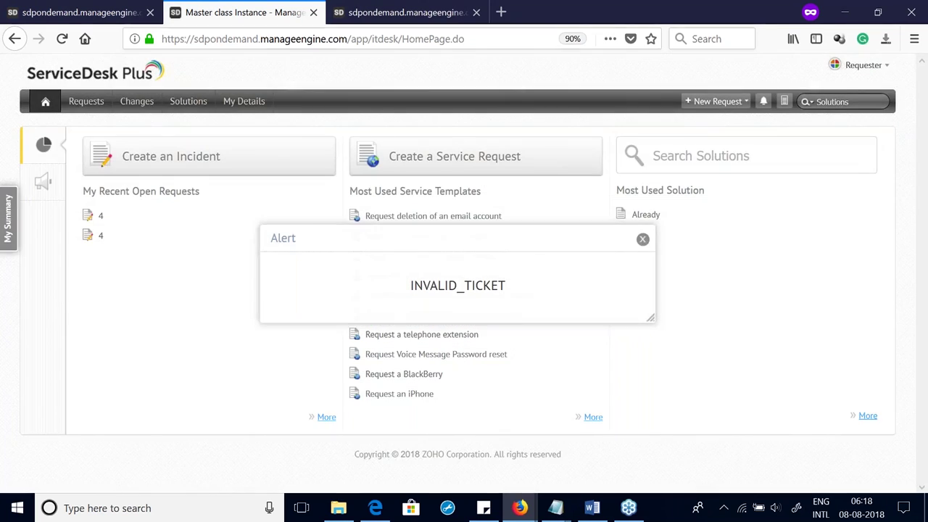
click(9, 238)
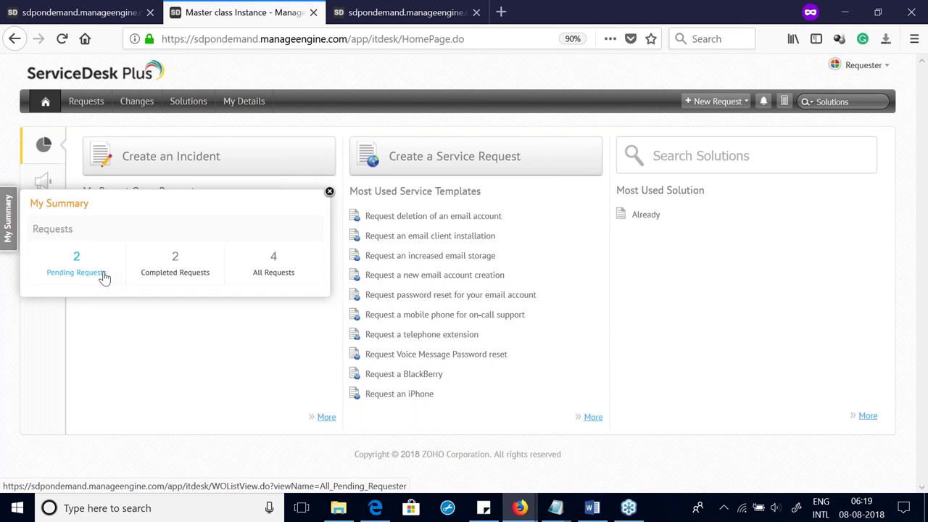
Step: Review the pending and completed requests, including the closed New employee Request, then return home
click(95, 263)
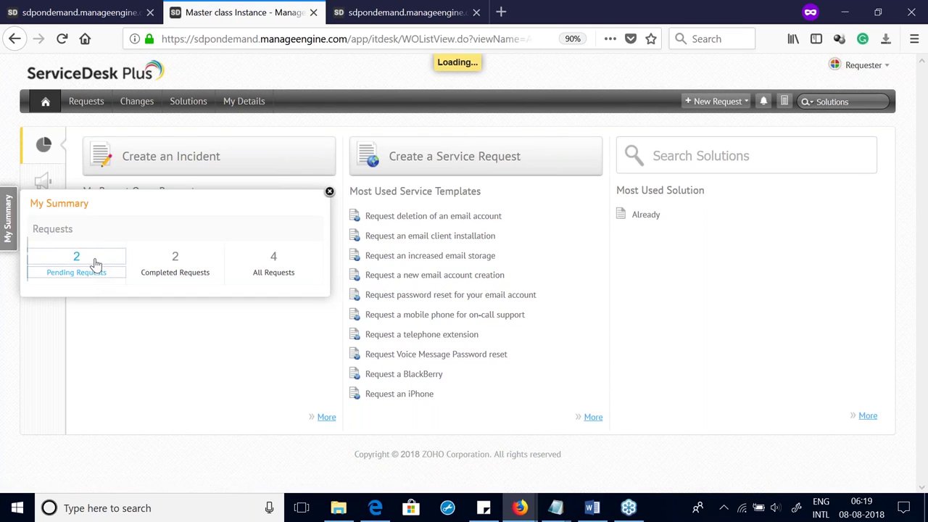
click(43, 101)
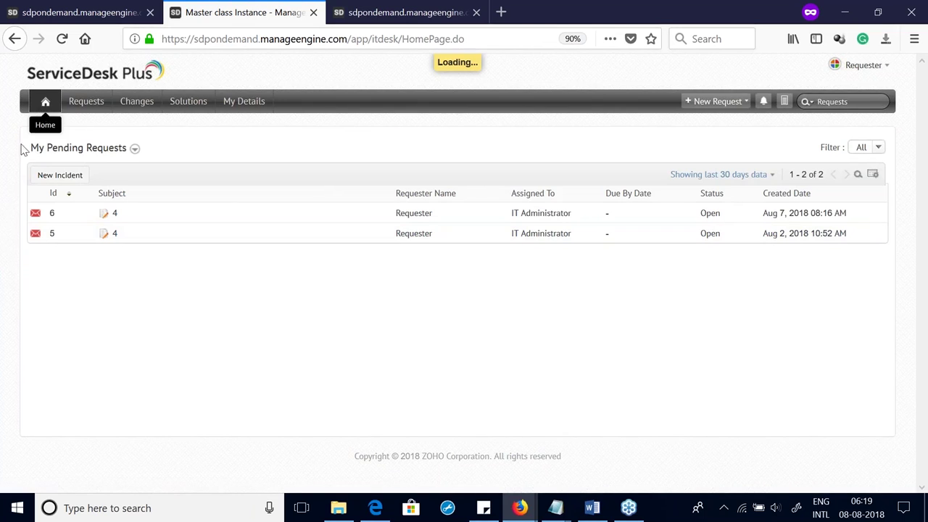
click(9, 238)
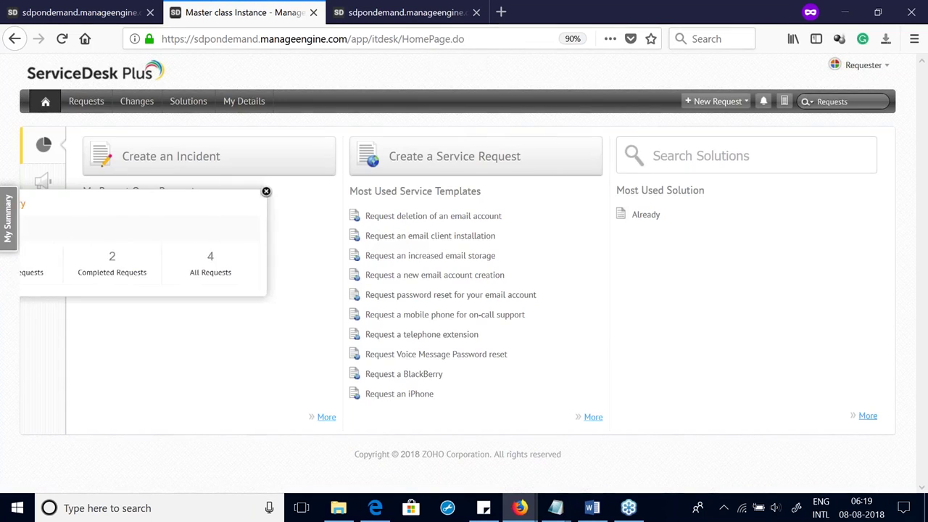
click(185, 266)
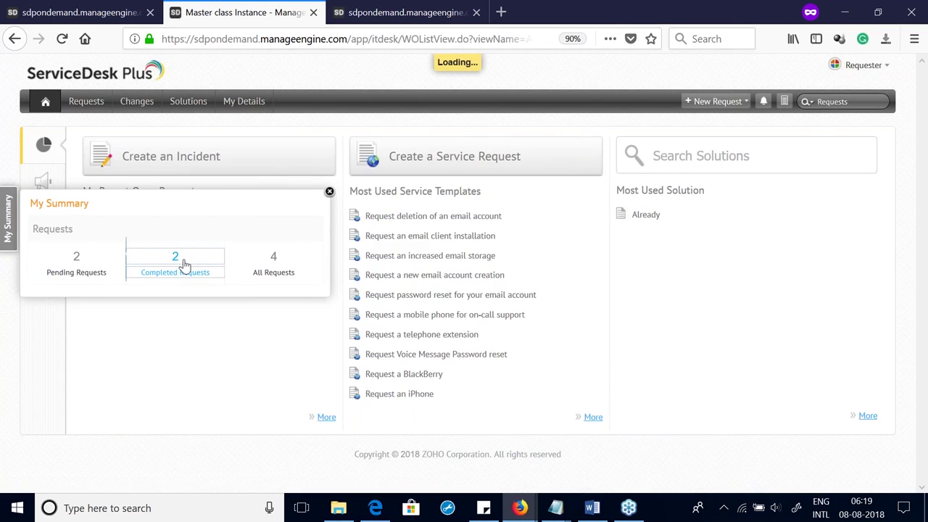
click(154, 234)
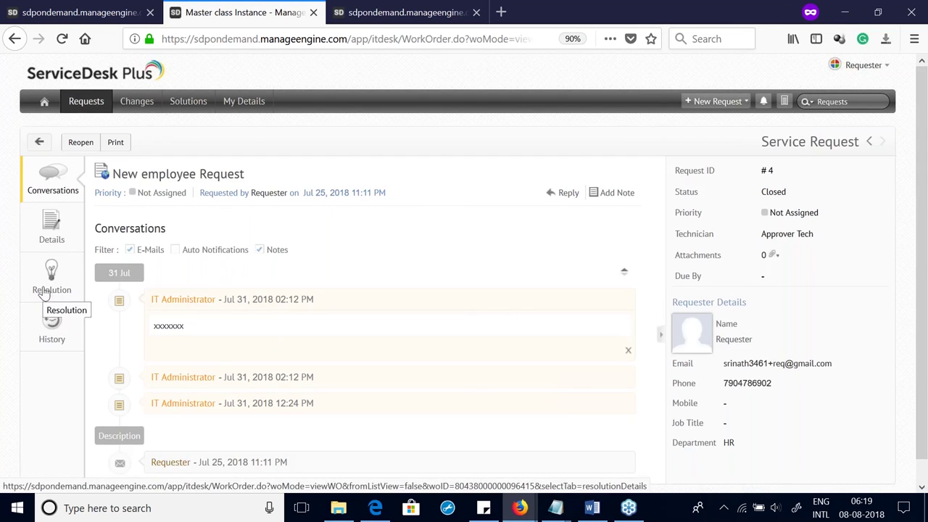
click(44, 103)
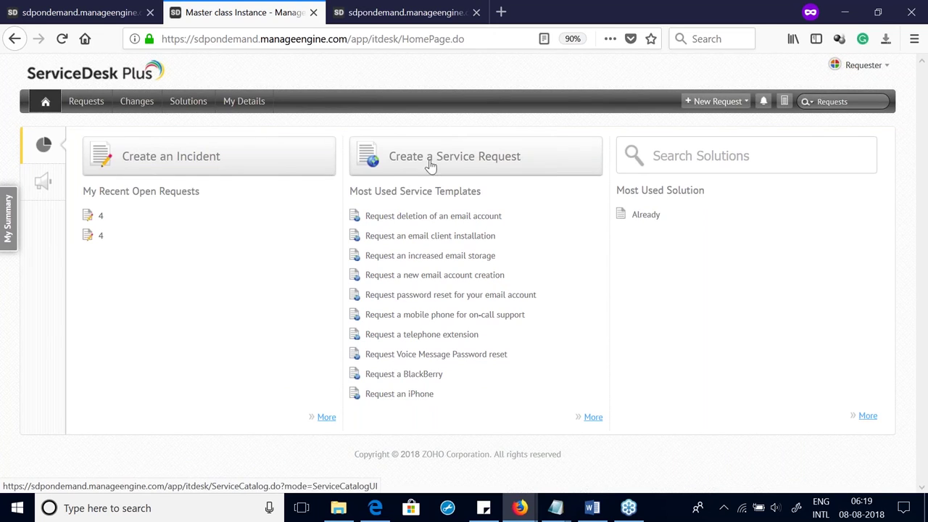
Step: Start a Mail fetching incident with category Internet and sub category Internet problem IE Browser
click(156, 168)
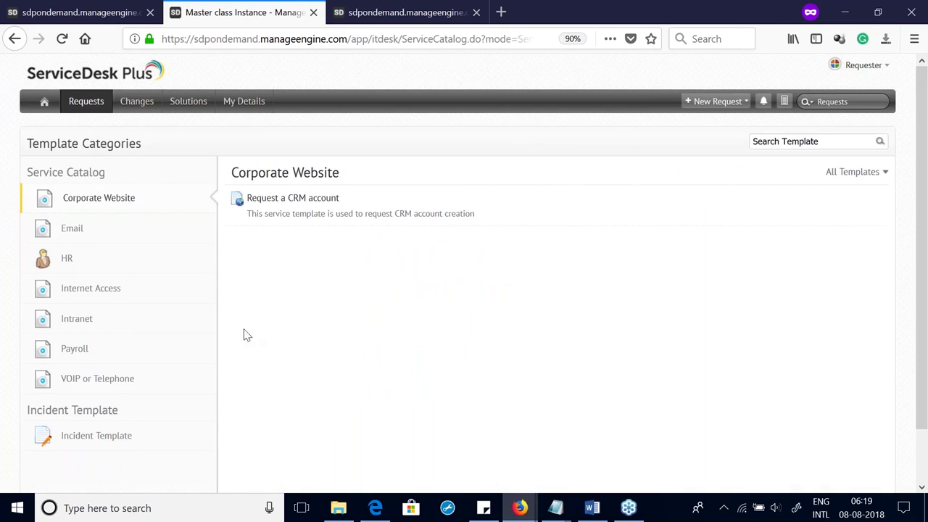
click(83, 438)
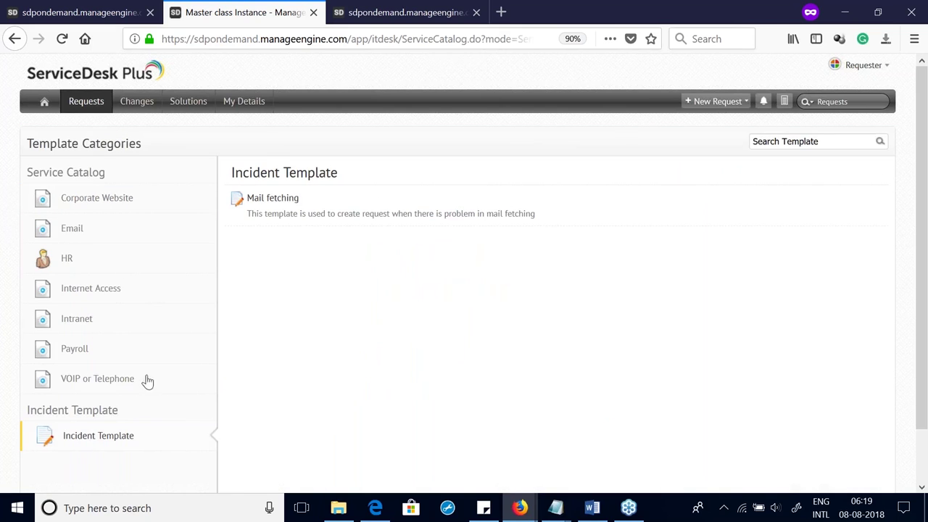
click(266, 217)
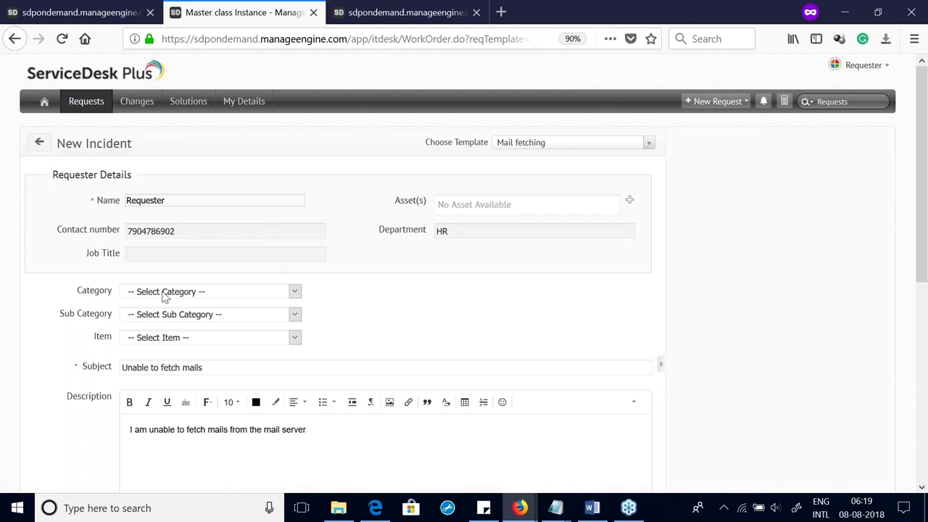
click(164, 292)
click(155, 321)
click(155, 314)
click(155, 315)
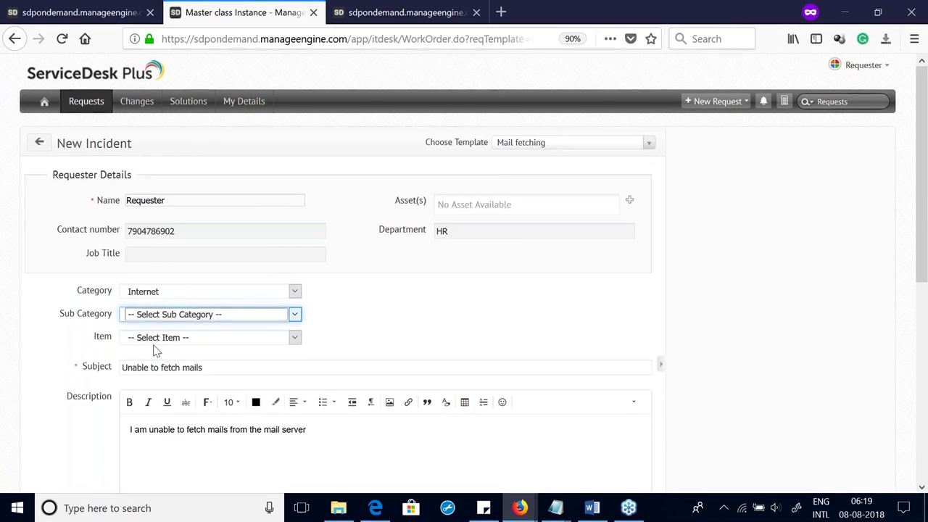
key(Down)
Step: Enter location BV354 and submit the new incident
scroll(155, 352, down, 5)
click(184, 216)
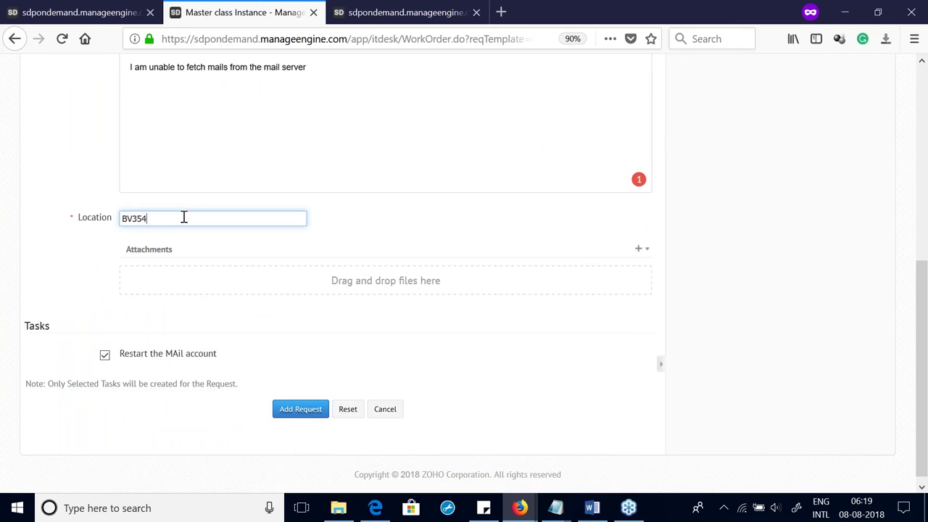
click(104, 357)
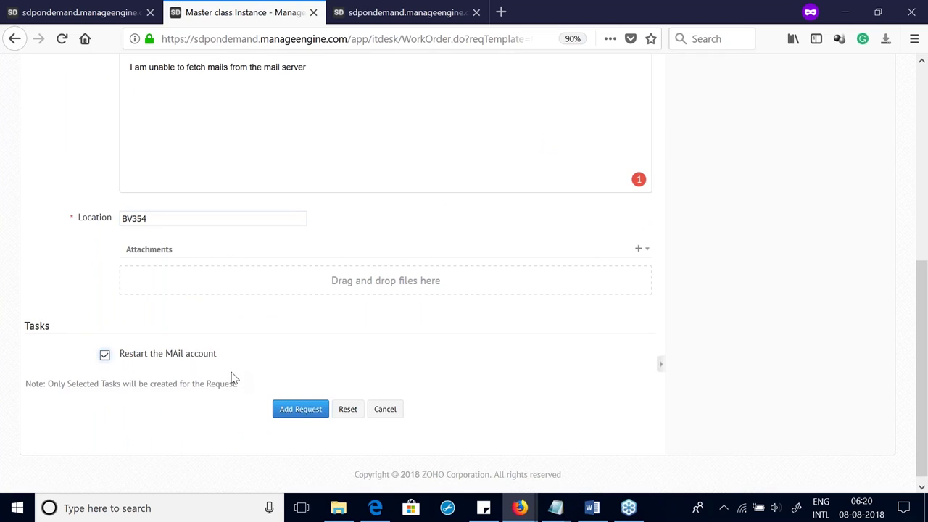
click(301, 419)
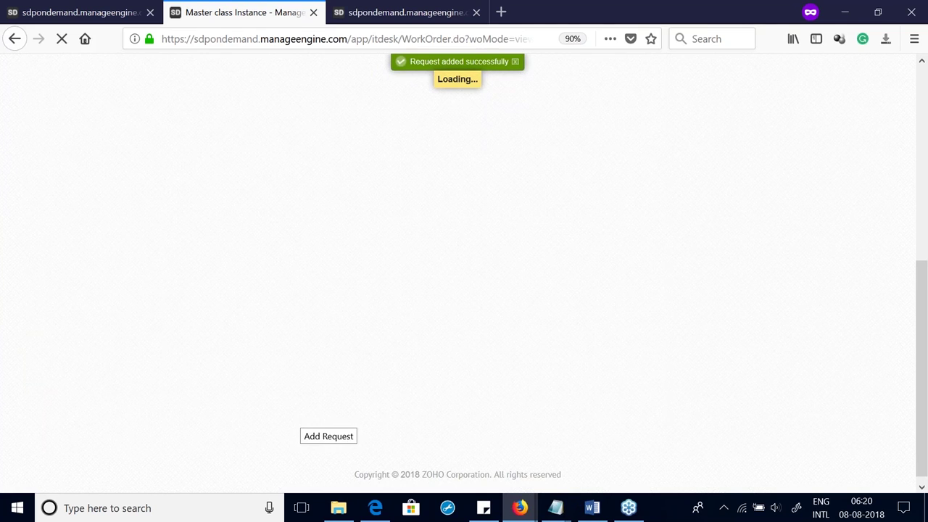
Step: Review request #8's details, conversations and resolution, check announcements, then list All My Requests
click(47, 216)
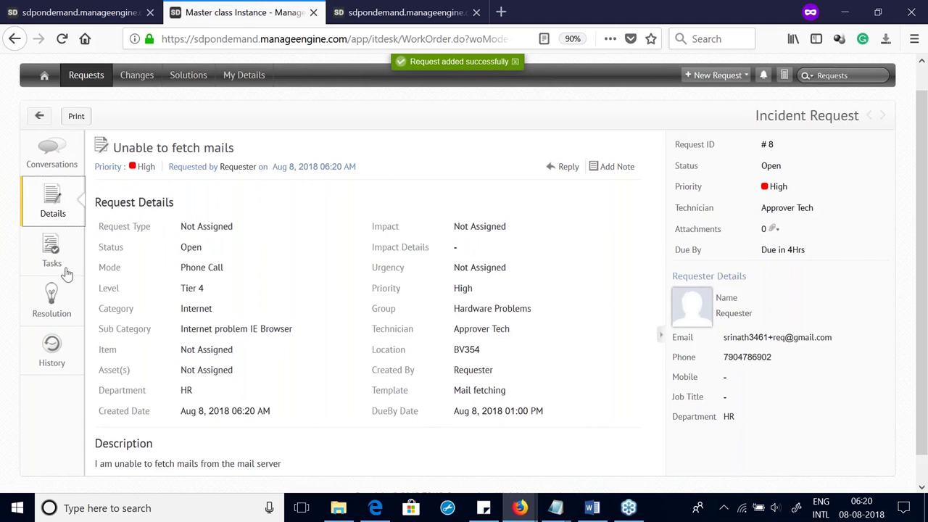
click(66, 164)
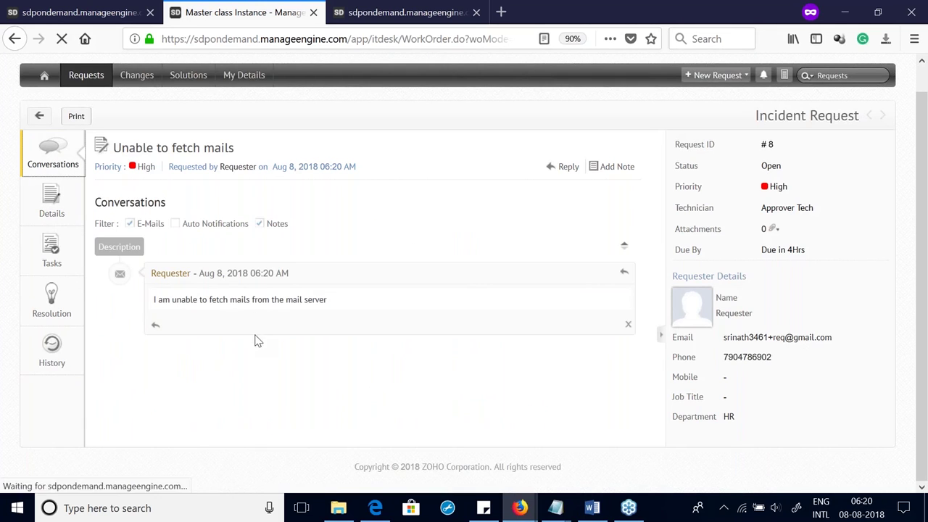
click(51, 308)
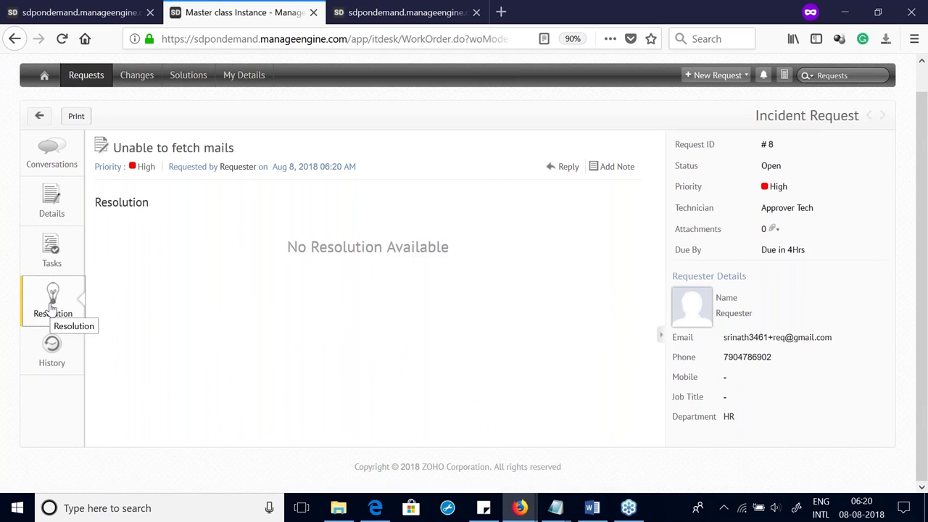
click(44, 86)
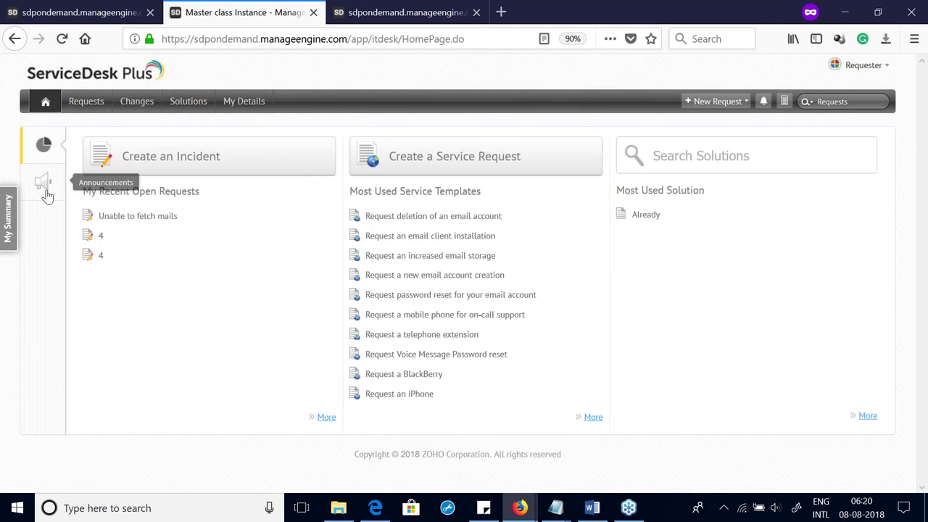
click(45, 190)
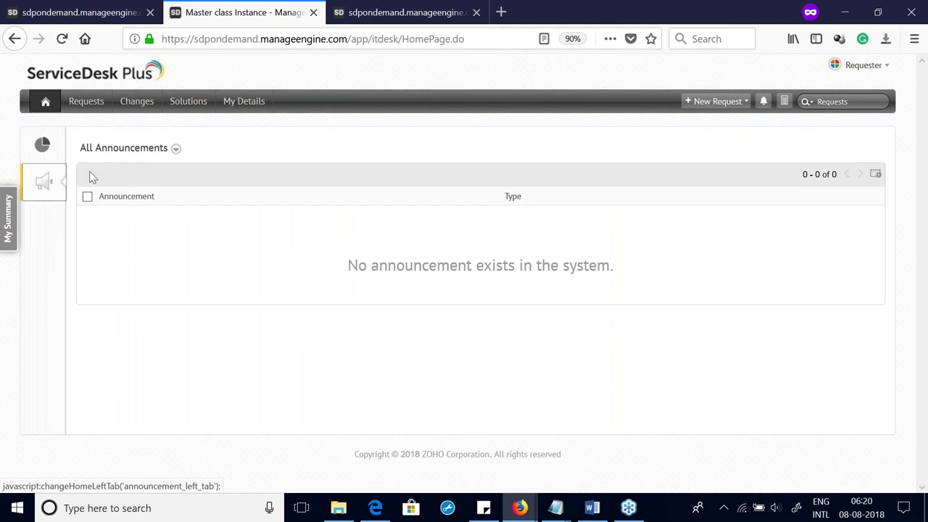
click(87, 103)
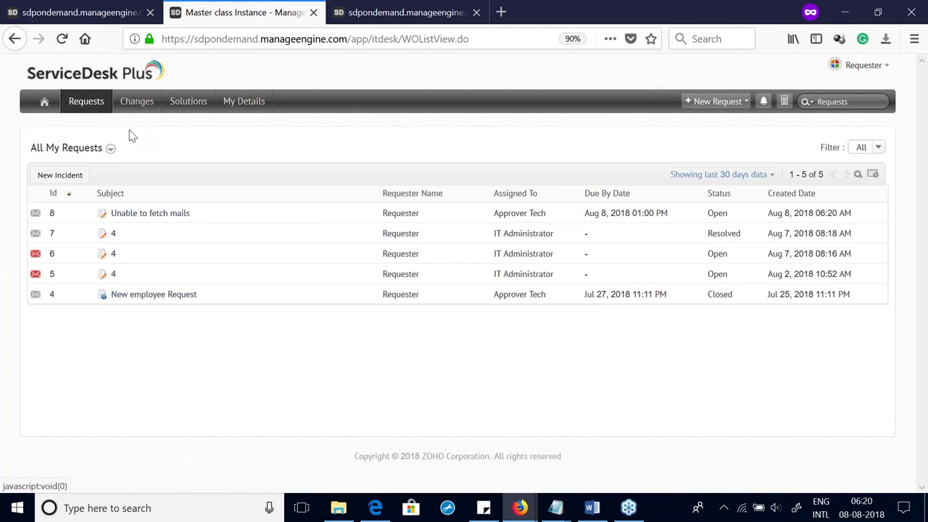
Step: Browse the solutions knowledge base under Hardware > Desktop Hardware and expand the Already solution
click(187, 110)
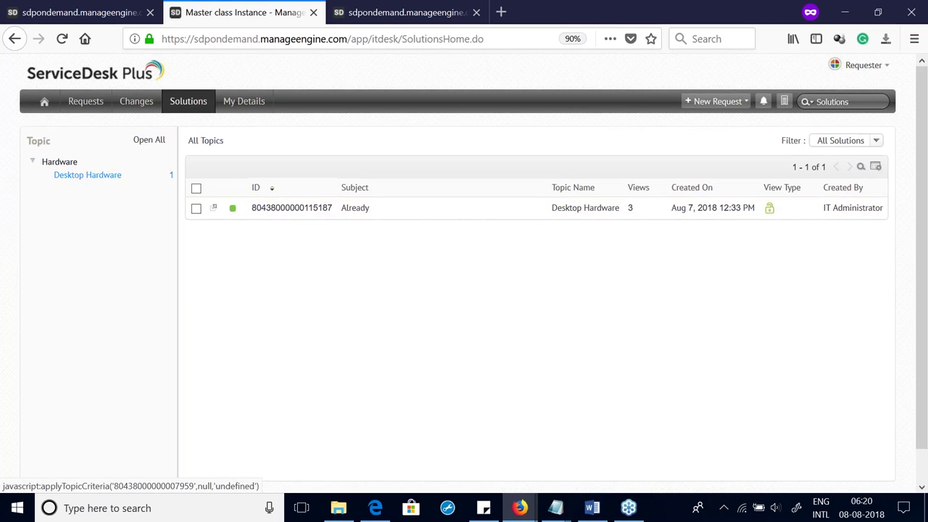
click(78, 176)
click(48, 163)
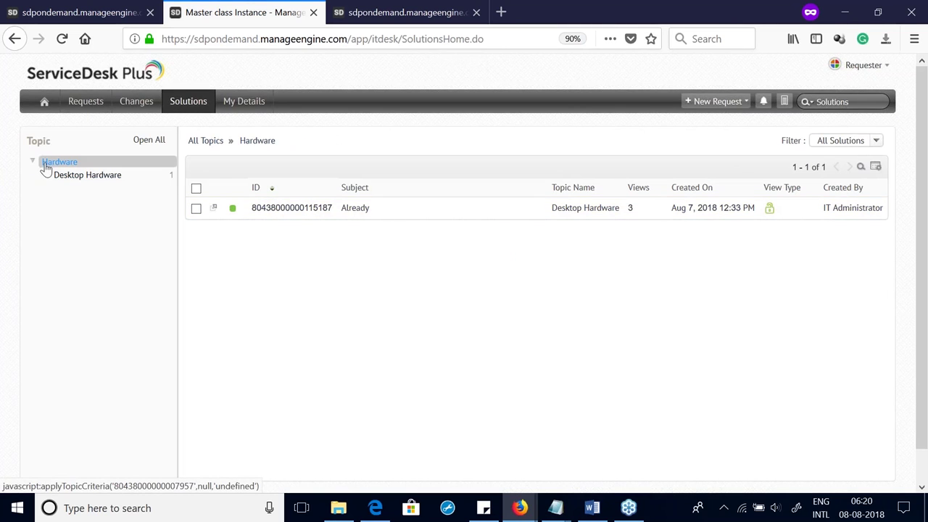
click(81, 178)
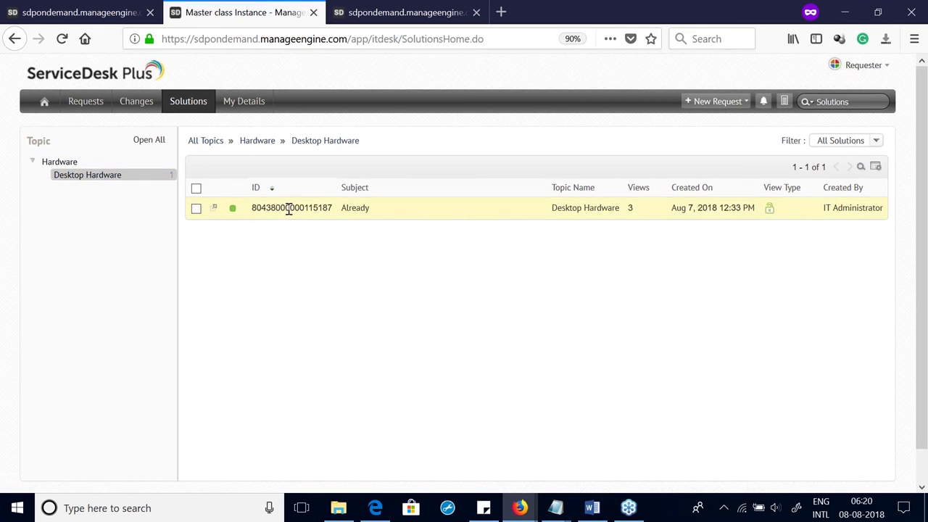
click(353, 209)
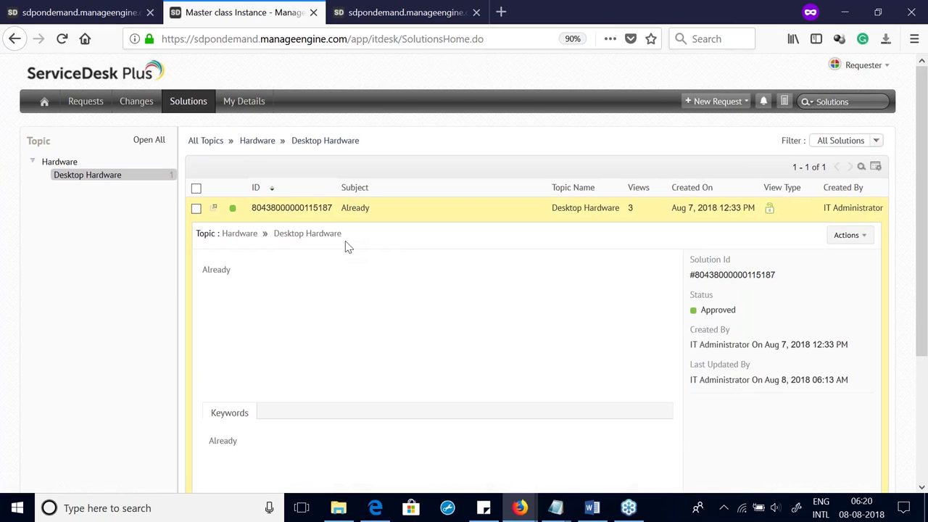
scroll(344, 254, down, 3)
scroll(341, 256, up, 4)
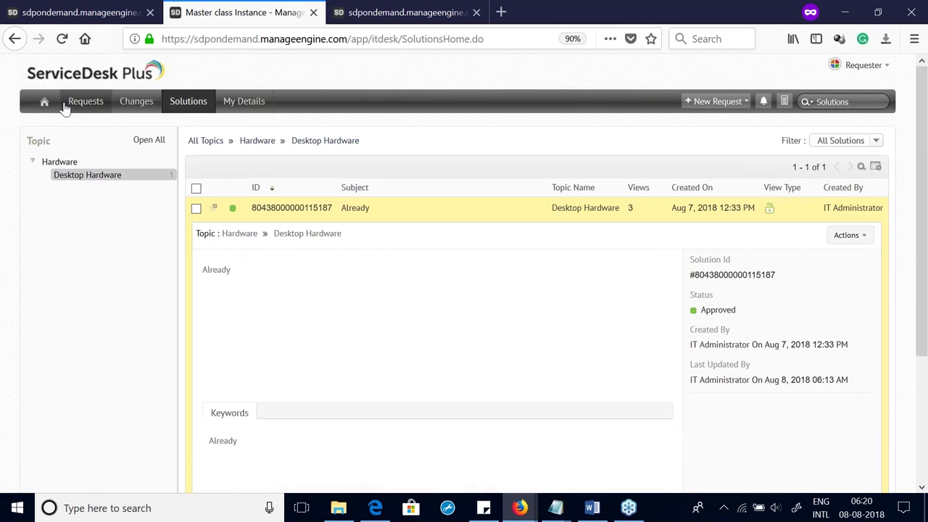
Step: Move between requests and solutions, then show the summary dashboard on the requester home page
click(65, 107)
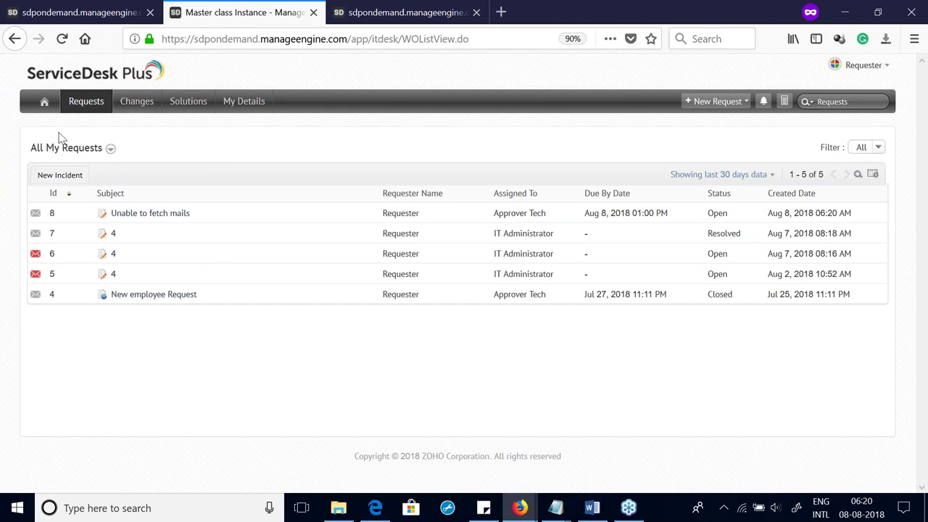
click(184, 102)
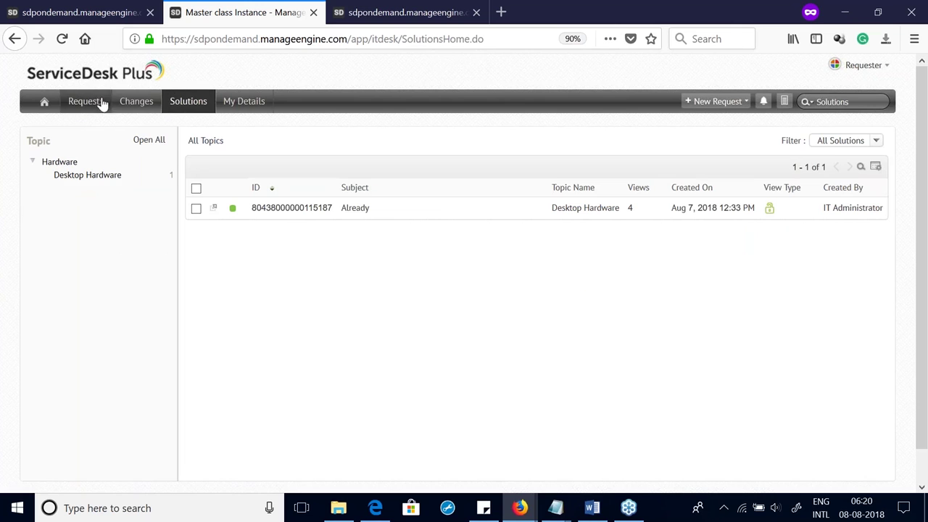
click(93, 104)
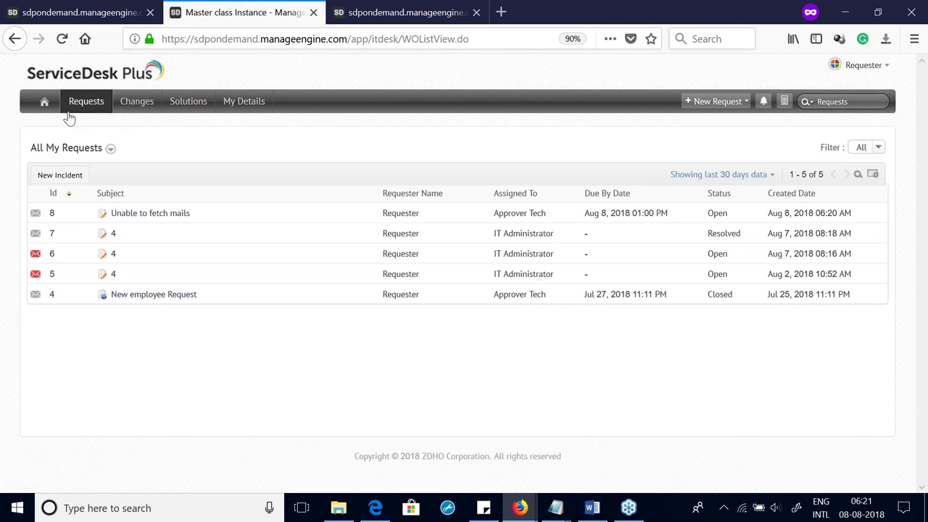
click(46, 105)
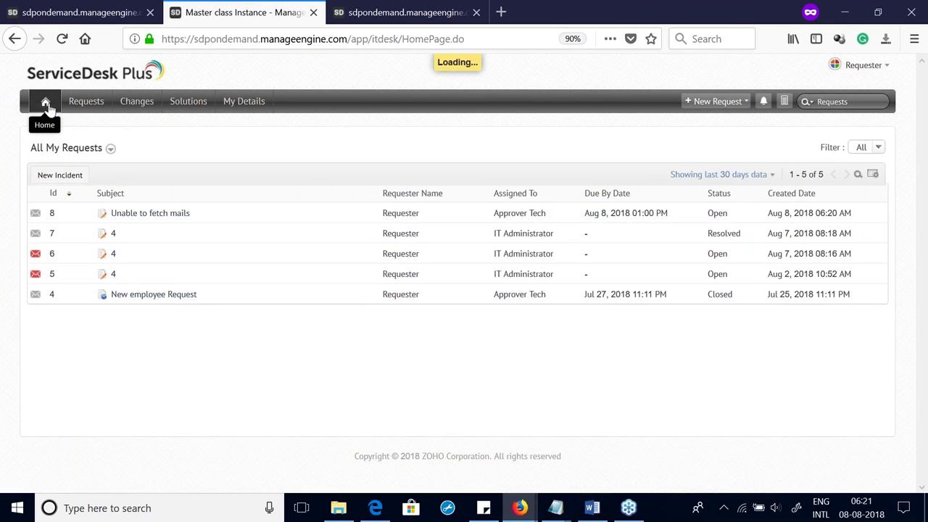
click(45, 147)
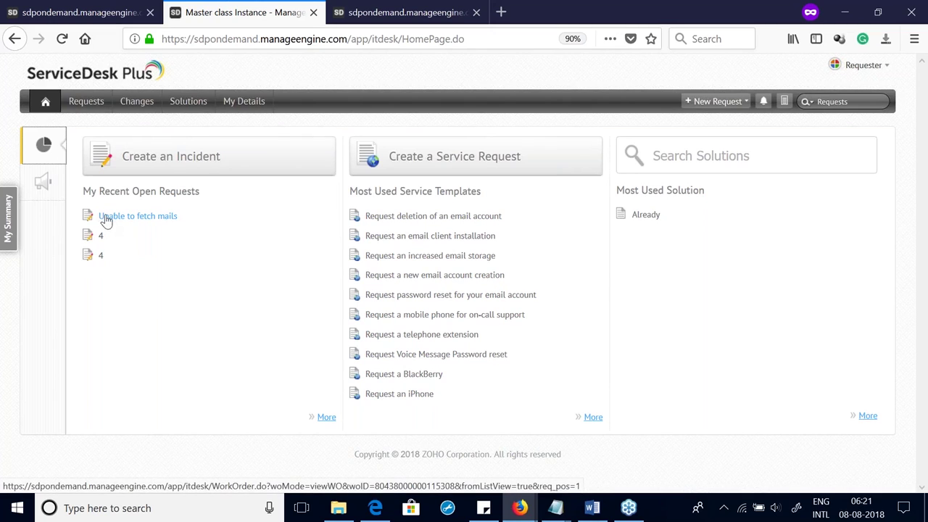
Step: Sign out of the requester account
click(875, 70)
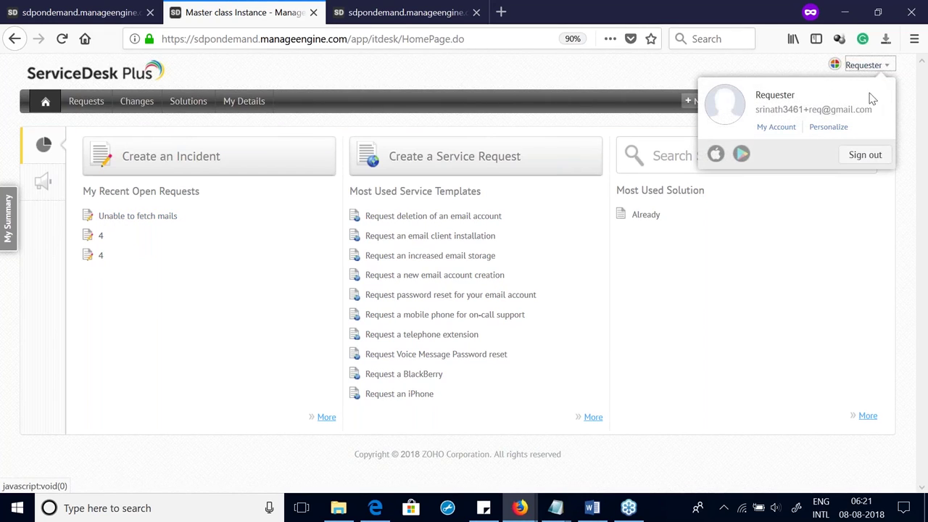
click(569, 99)
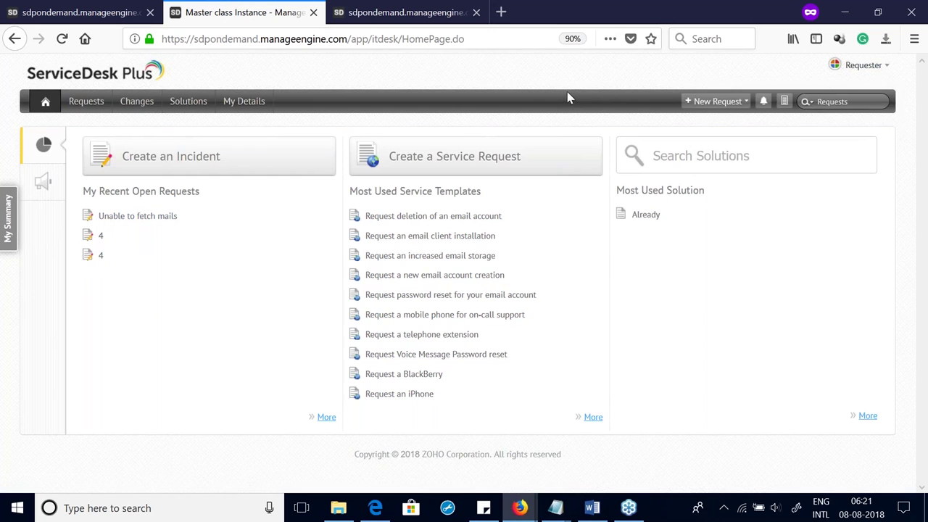
click(866, 65)
click(866, 155)
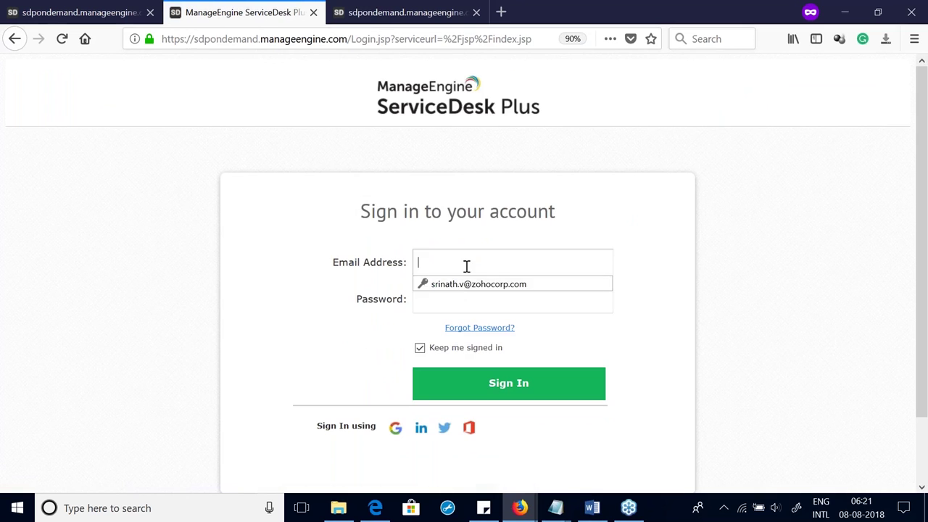
Step: Log in with the administrator's e-mail and password, correcting the password once
click(467, 266)
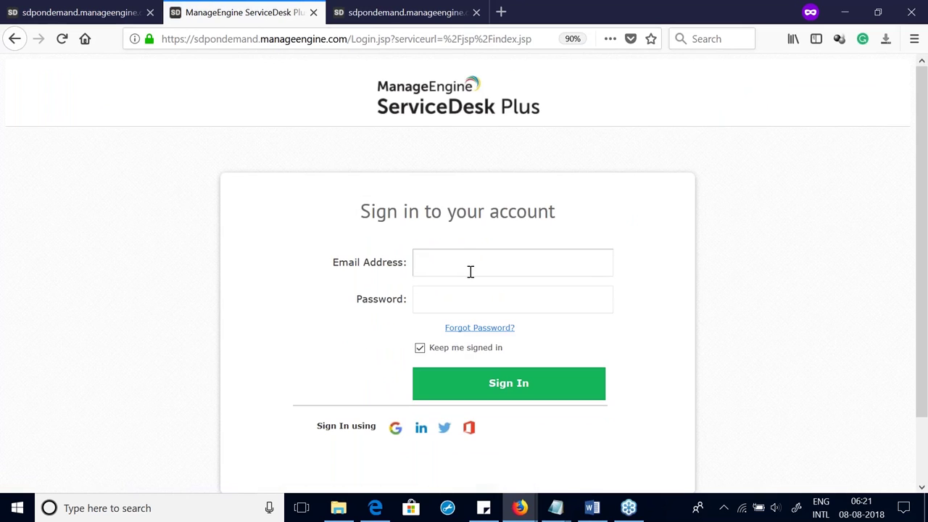
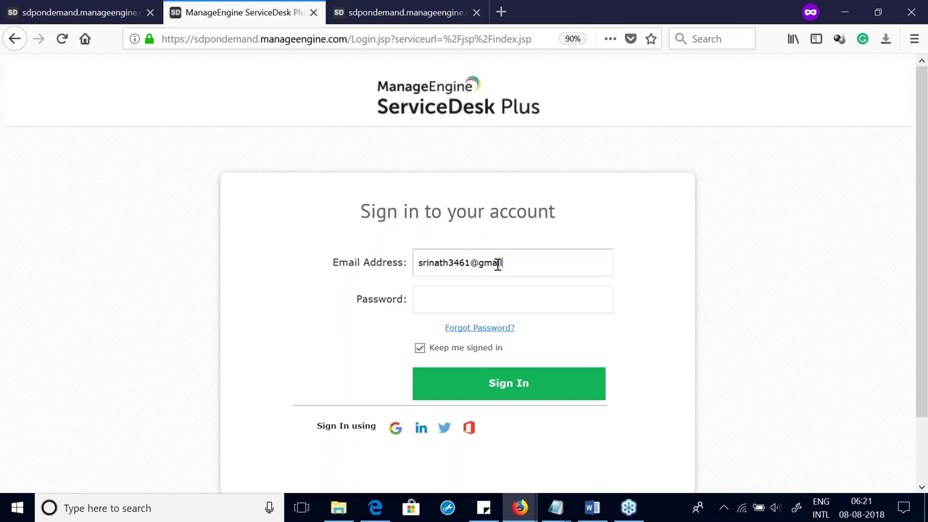
key(Tab)
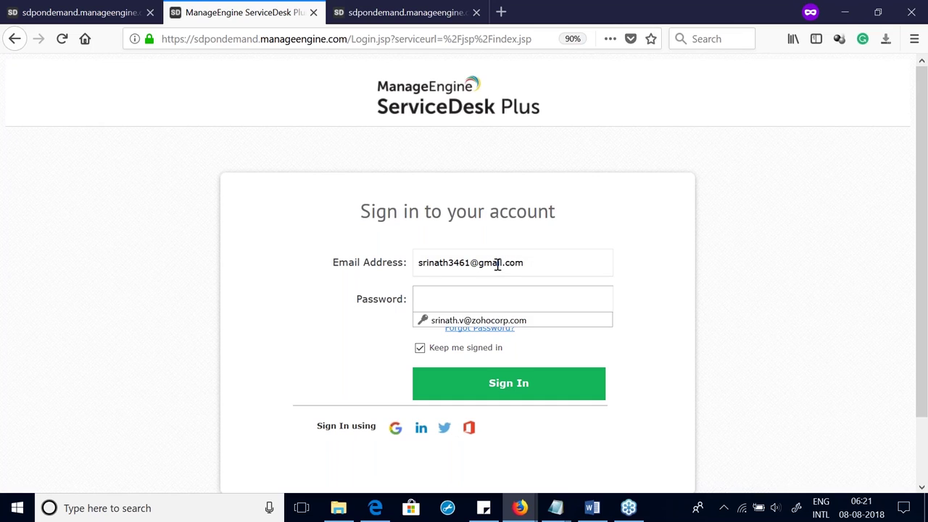
text(***)
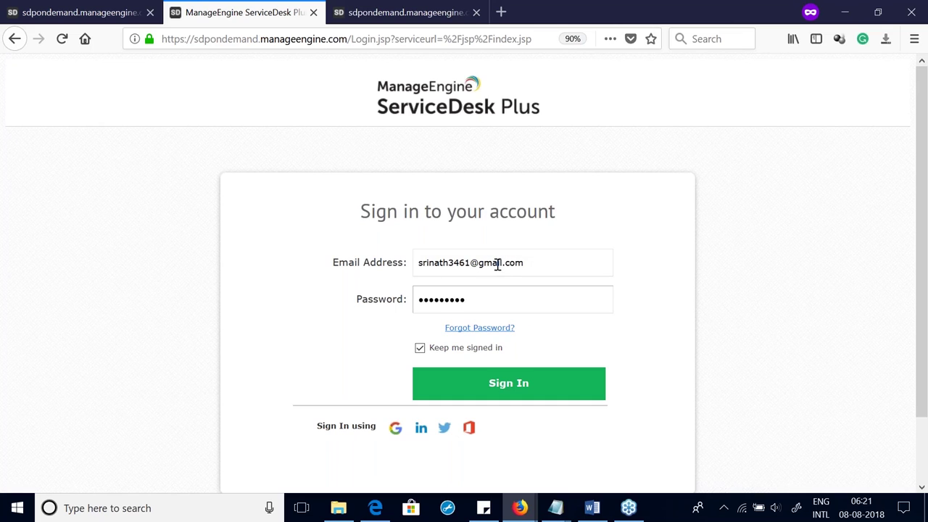
key(Return)
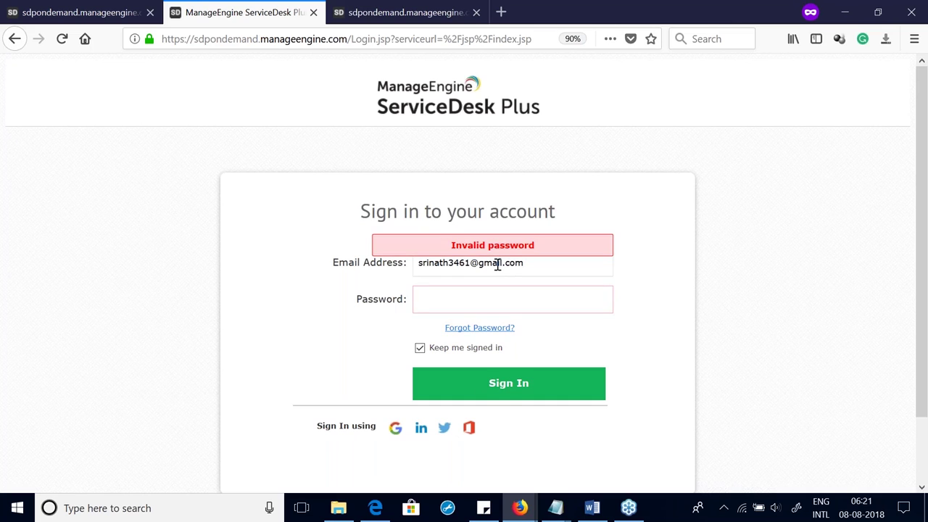
text(*)
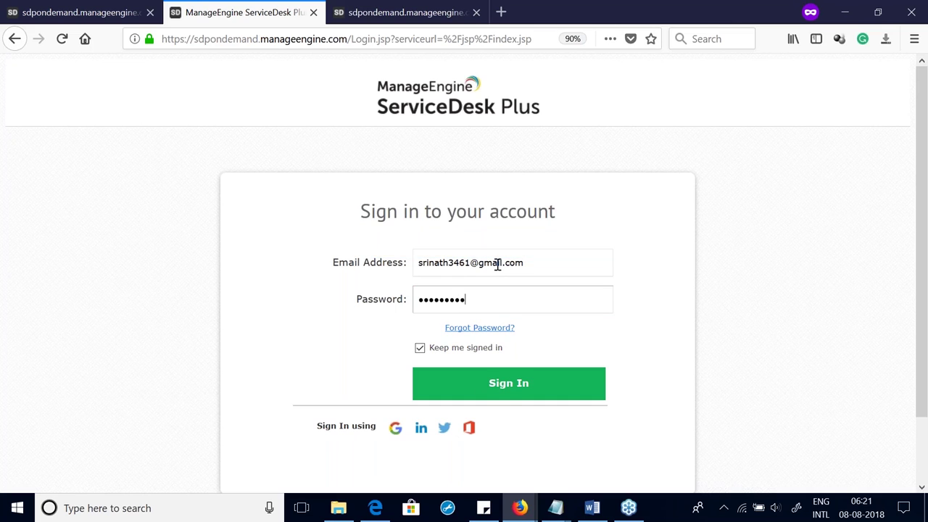
key(Return)
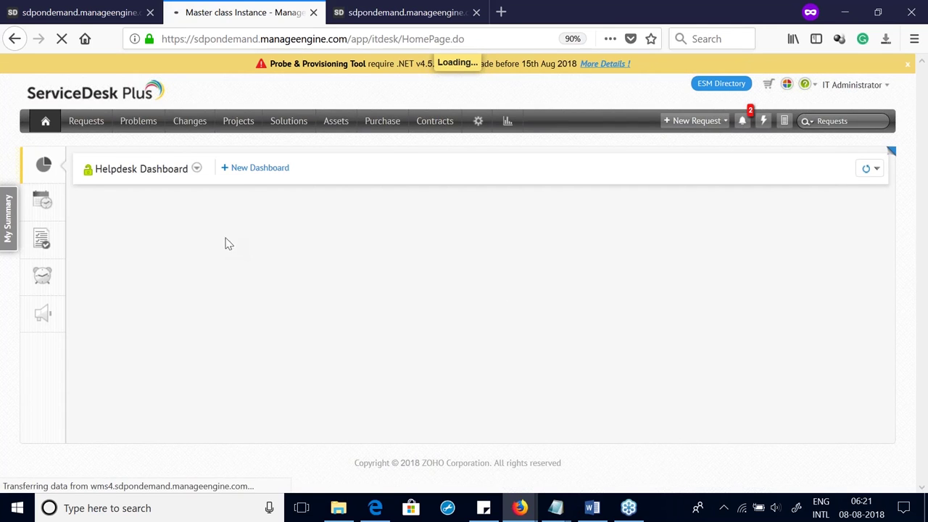
Step: Open request #8 and fill a reply from the Please Call Us template
click(85, 123)
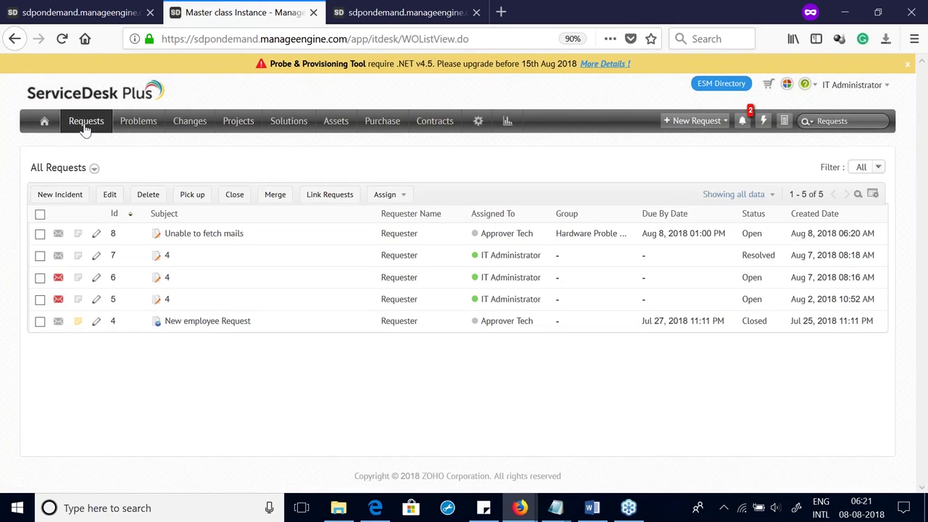
click(182, 240)
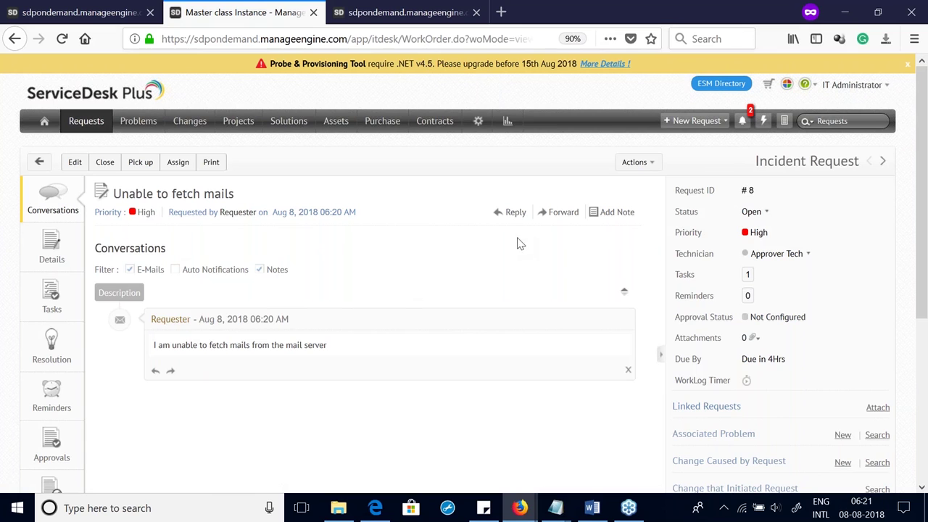
click(517, 216)
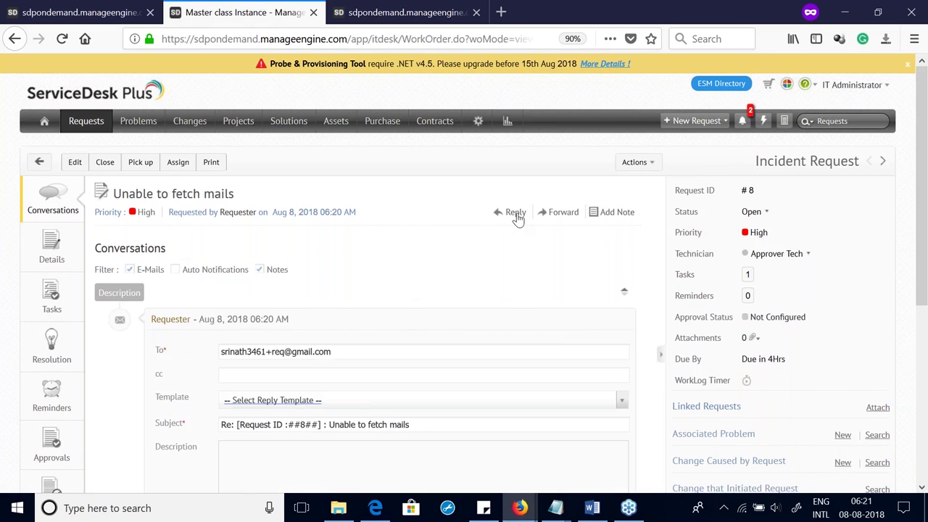
click(302, 193)
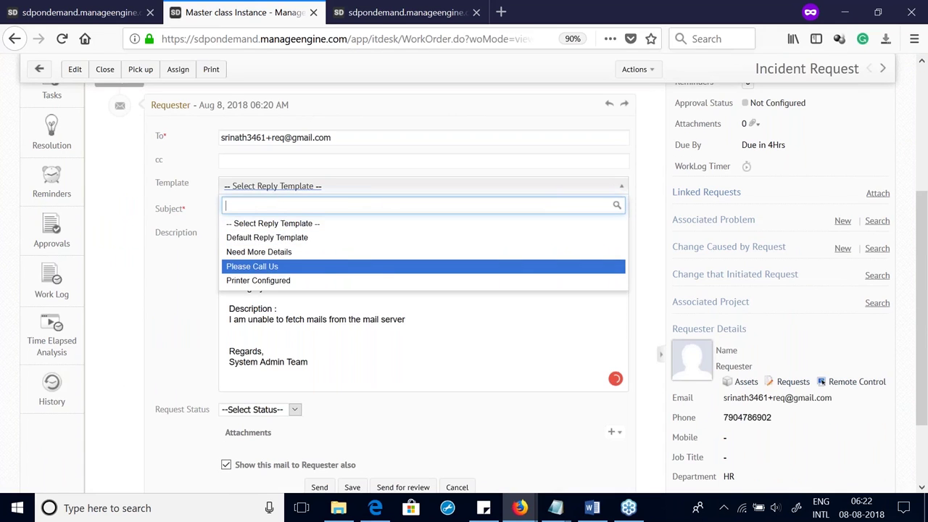
click(275, 266)
click(509, 315)
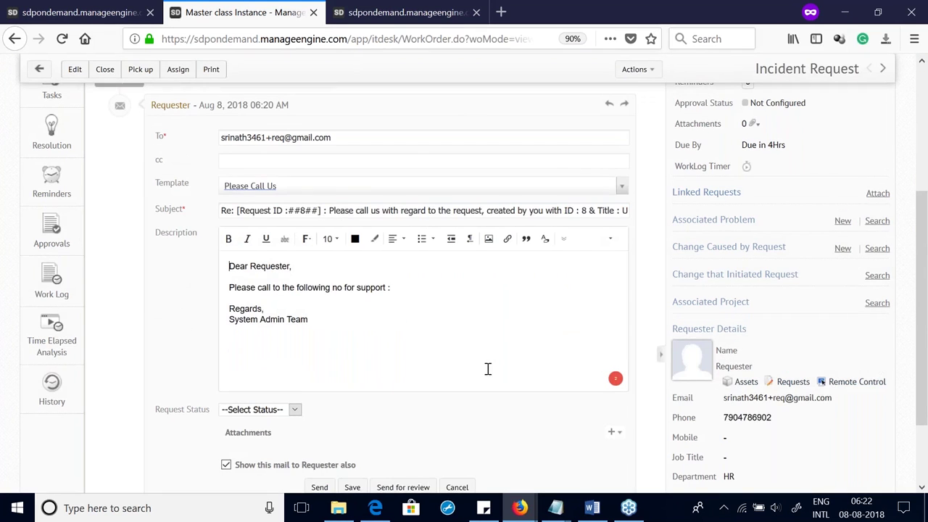
Step: Send the Please Call Us reply and review the updated request
scroll(488, 369, down, 3)
click(318, 392)
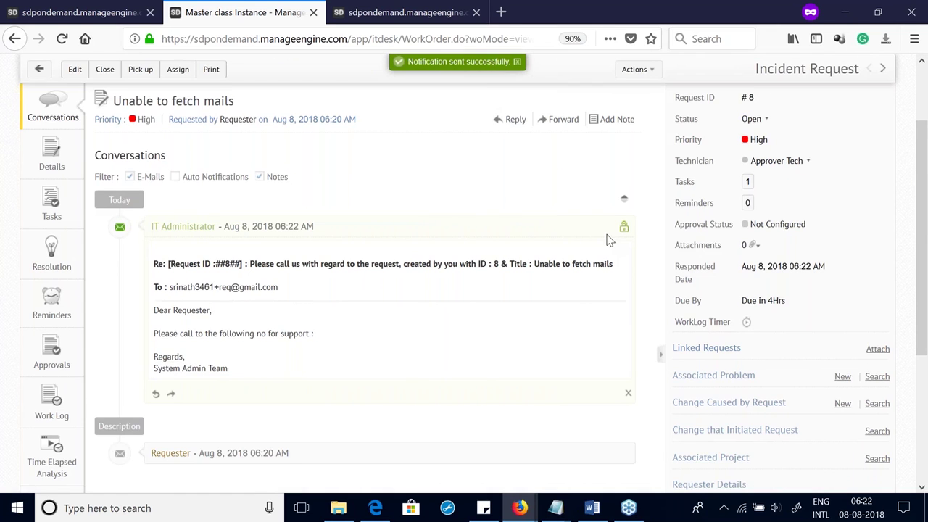
scroll(612, 243, down, 2)
scroll(615, 244, down, 4)
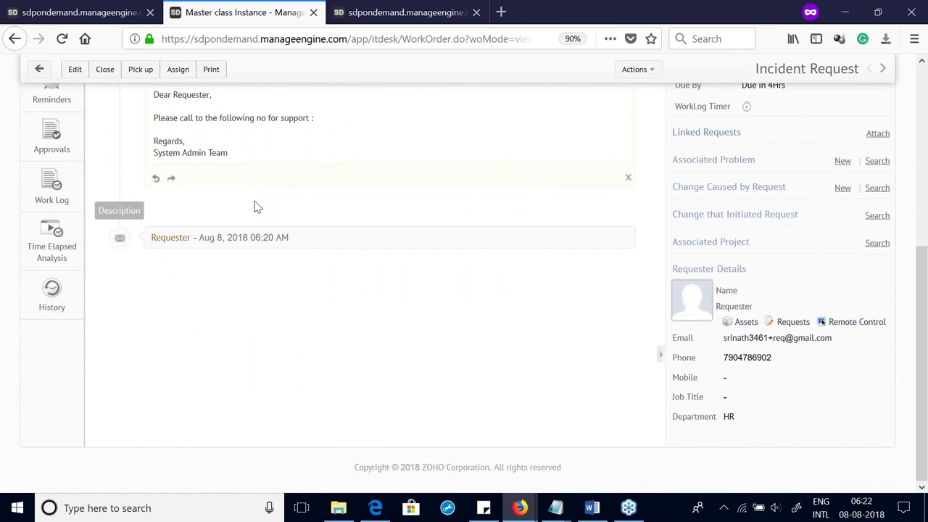
scroll(260, 218, up, 8)
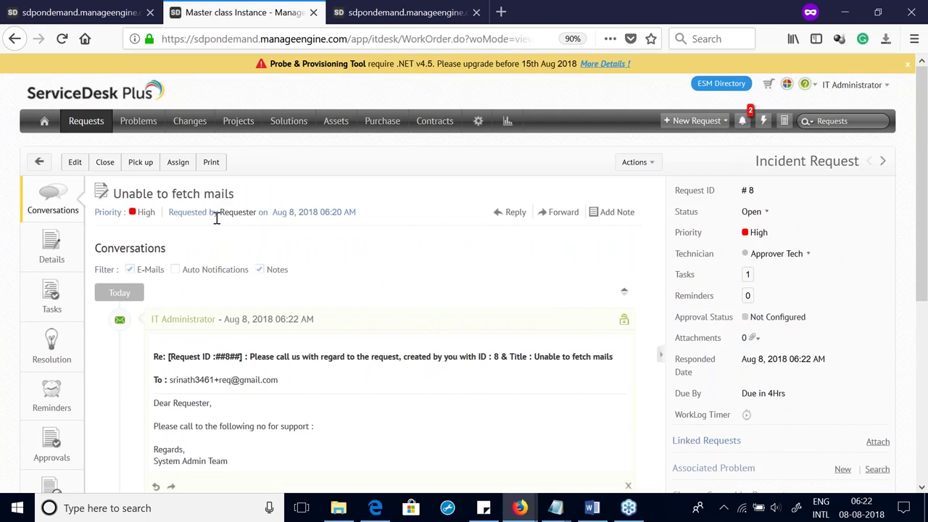
scroll(216, 219, down, 5)
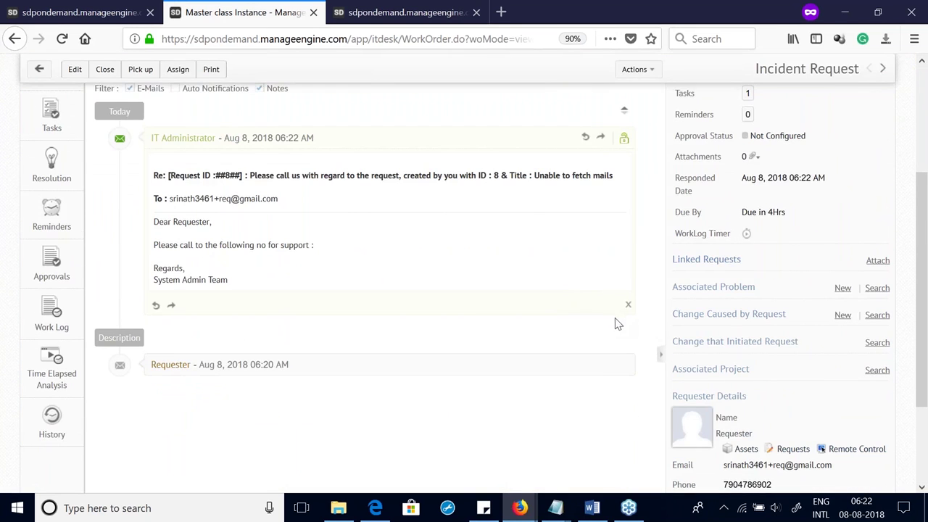
Step: Check the new-problem and existing-problem options on request #8, closing both
click(842, 288)
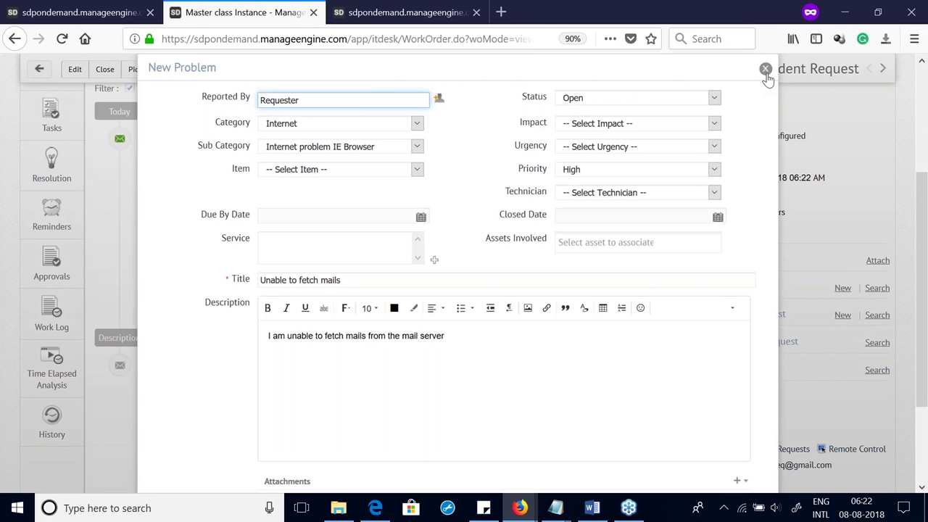
click(765, 70)
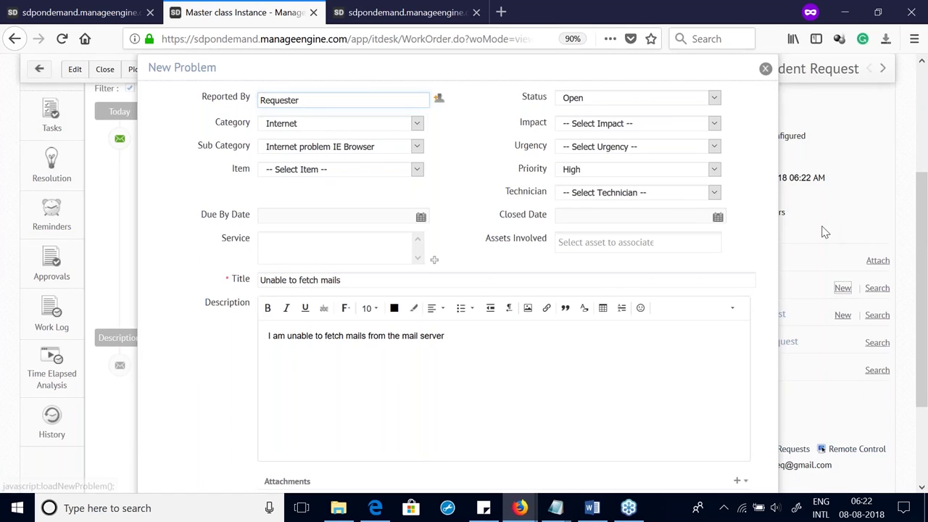
click(875, 288)
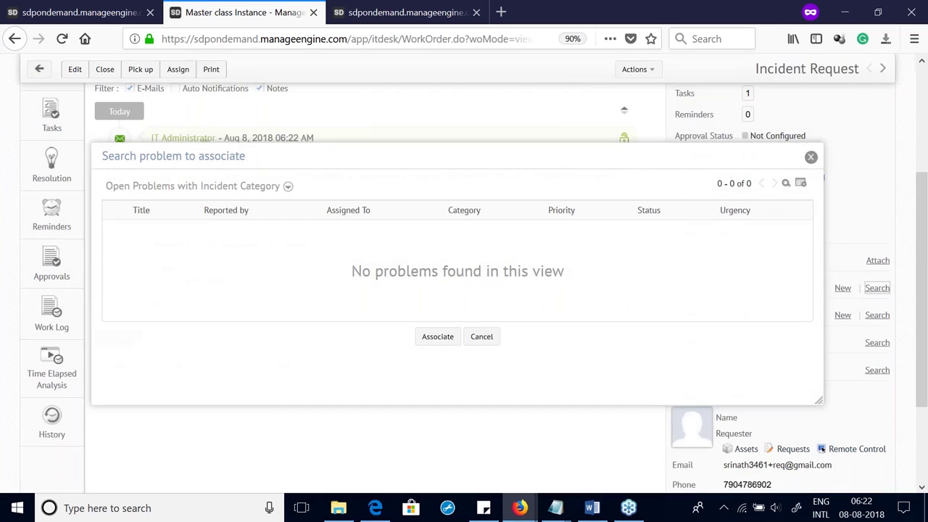
click(811, 158)
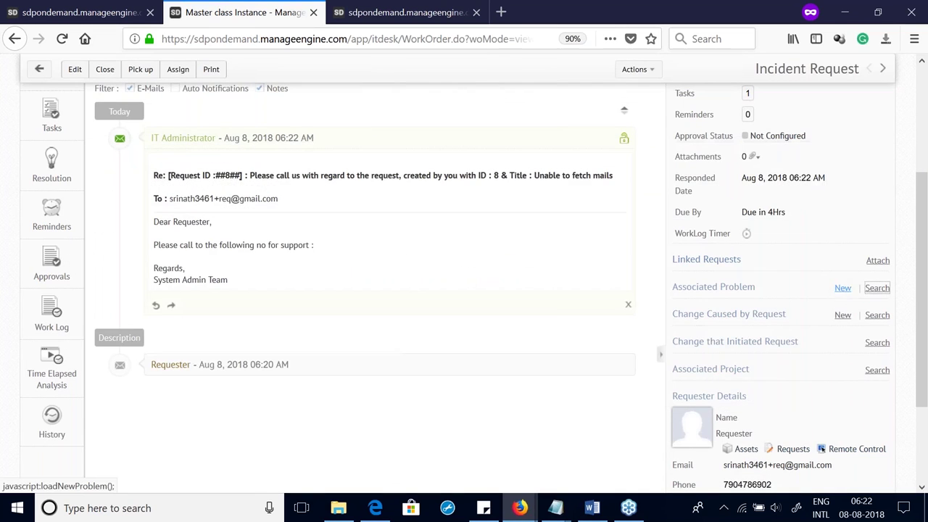
Step: Save a new Unable to fetch mails problem linked to request #8 and go to Problems
click(843, 287)
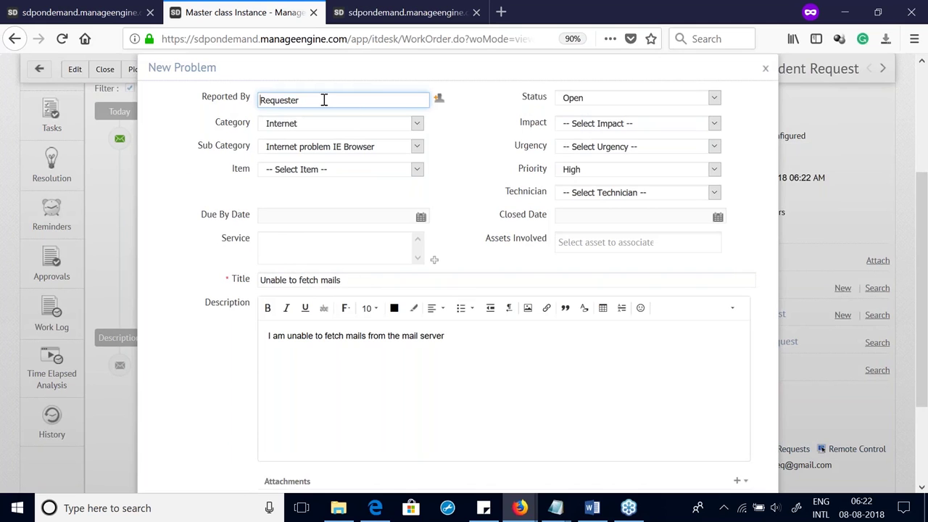
scroll(406, 272, down, 3)
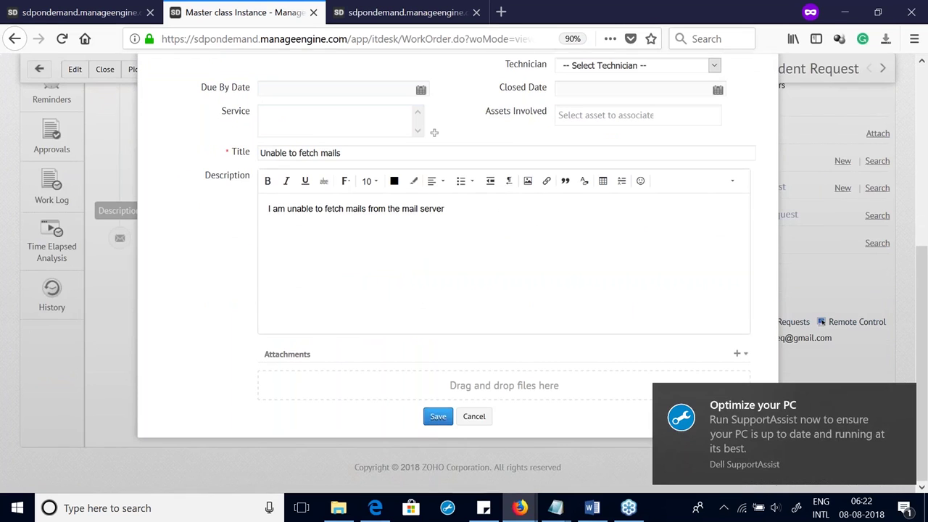
click(437, 418)
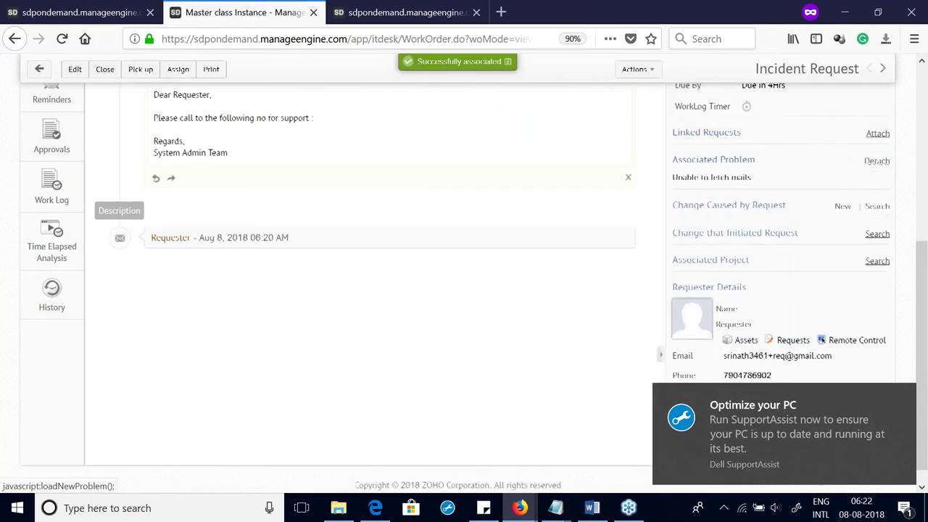
click(136, 123)
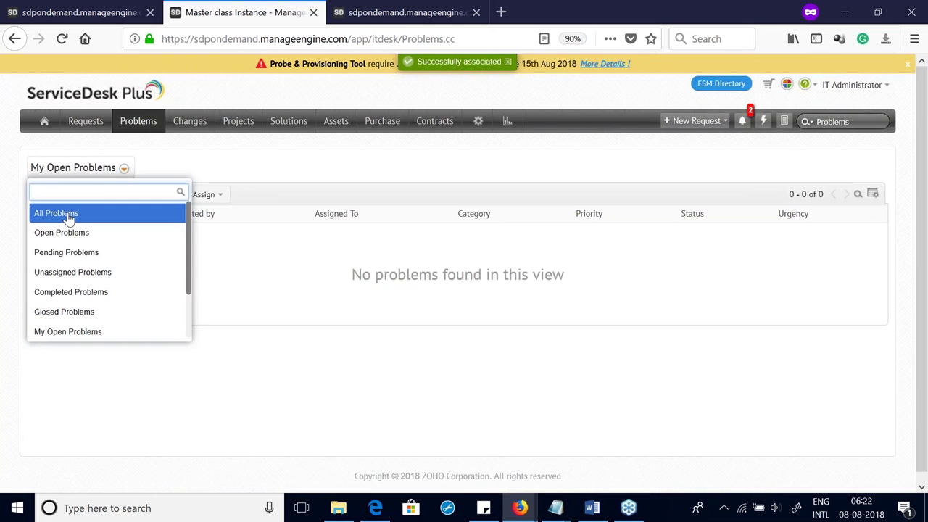
Step: From All Problems, assign Approver Tech to Unable to fetch mails and view its Analysis
click(65, 213)
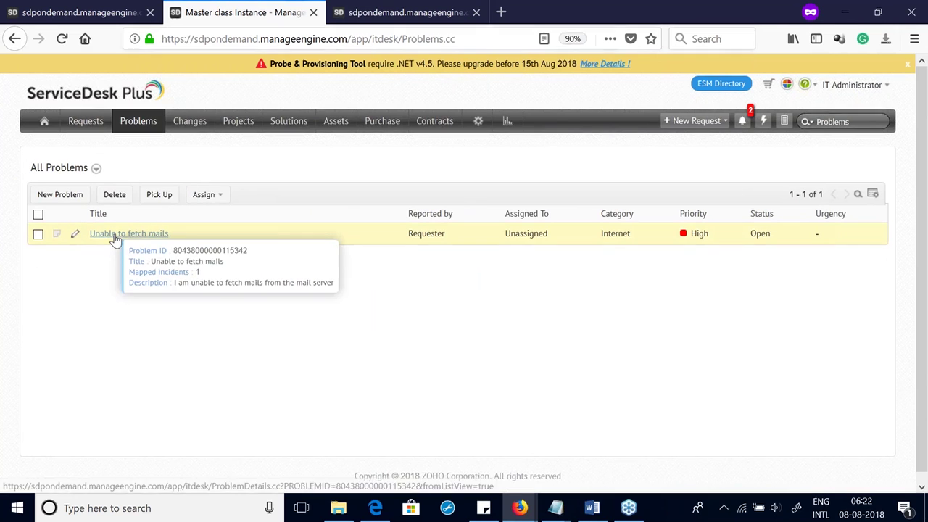
click(114, 239)
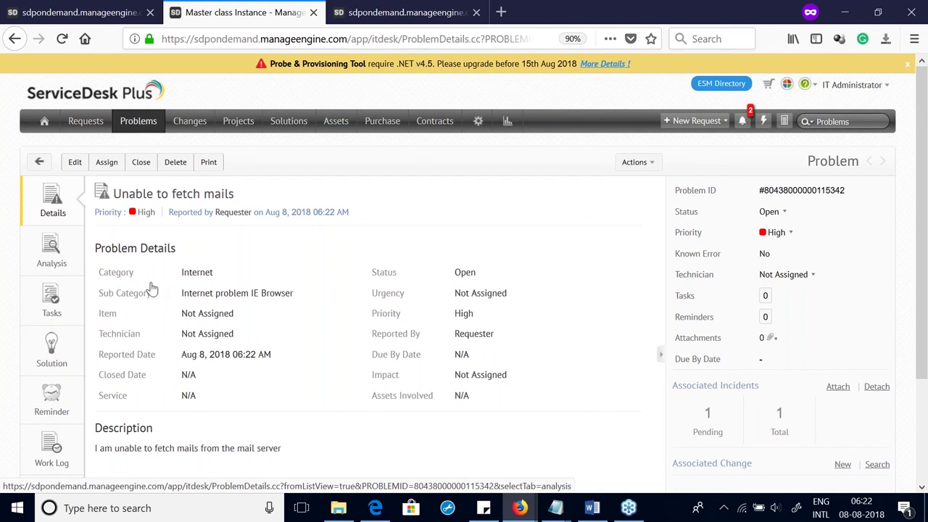
click(200, 335)
click(200, 334)
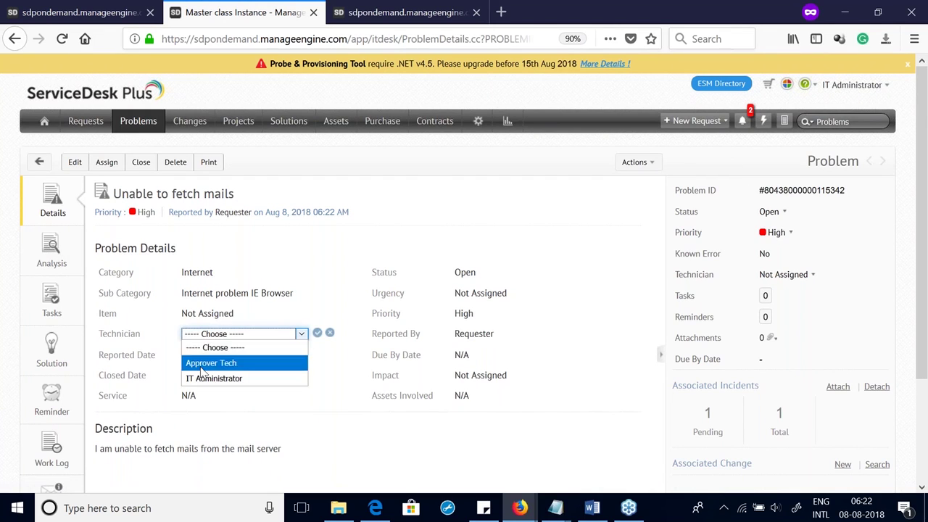
click(204, 363)
click(317, 333)
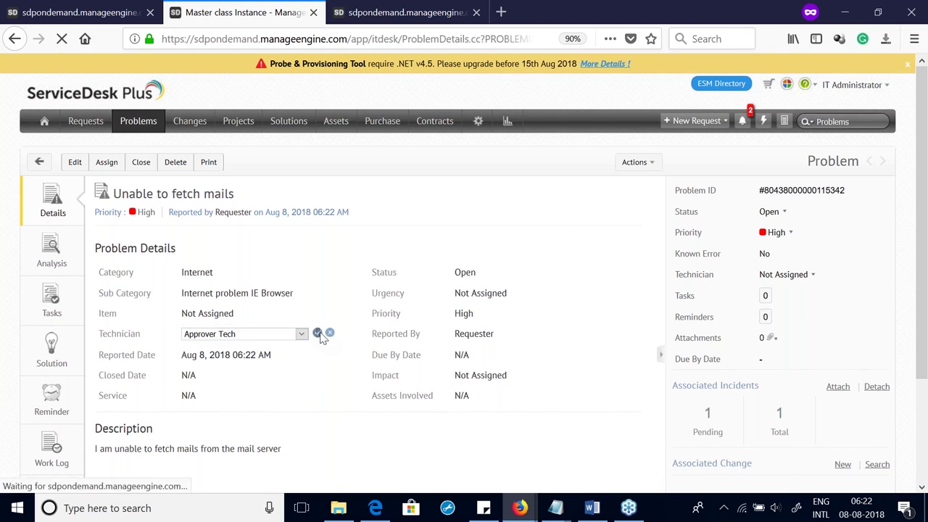
click(61, 251)
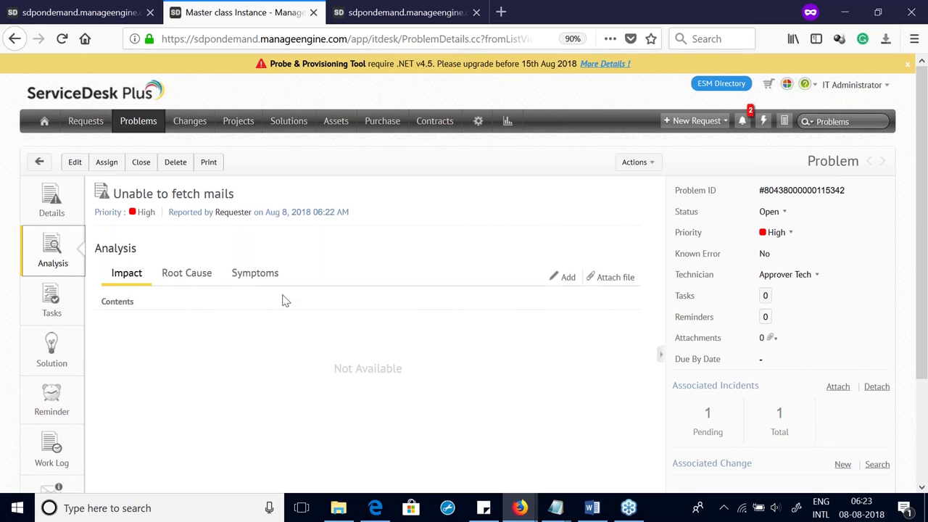
Step: Start the problem's solution with the text 'restarted the mail fetching service'
click(260, 276)
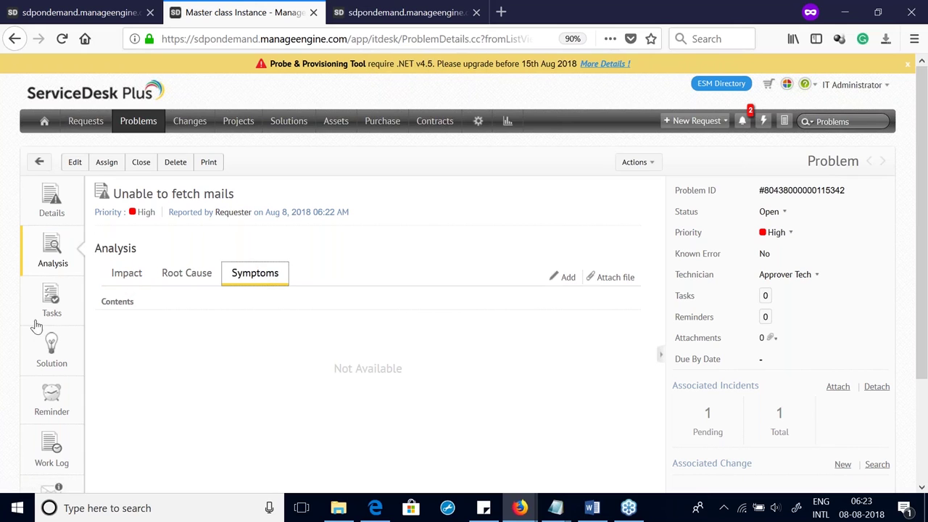
click(52, 355)
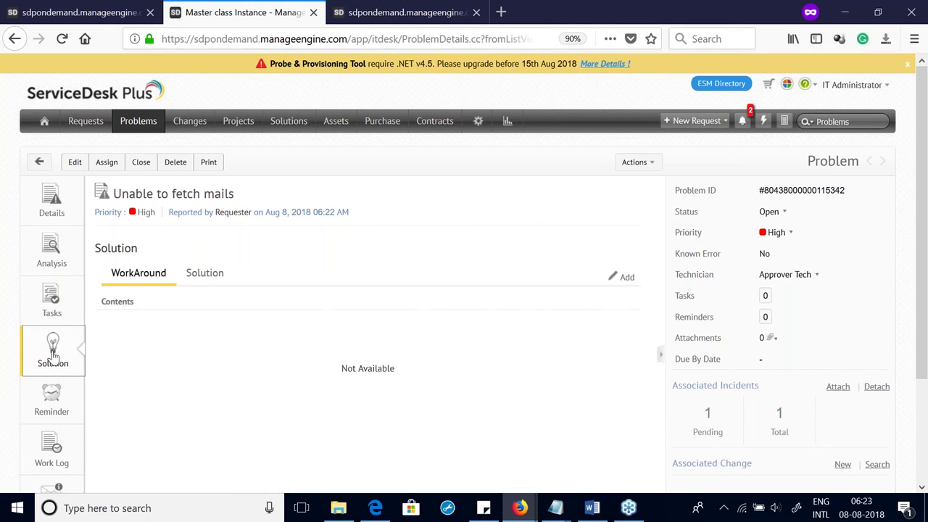
click(213, 275)
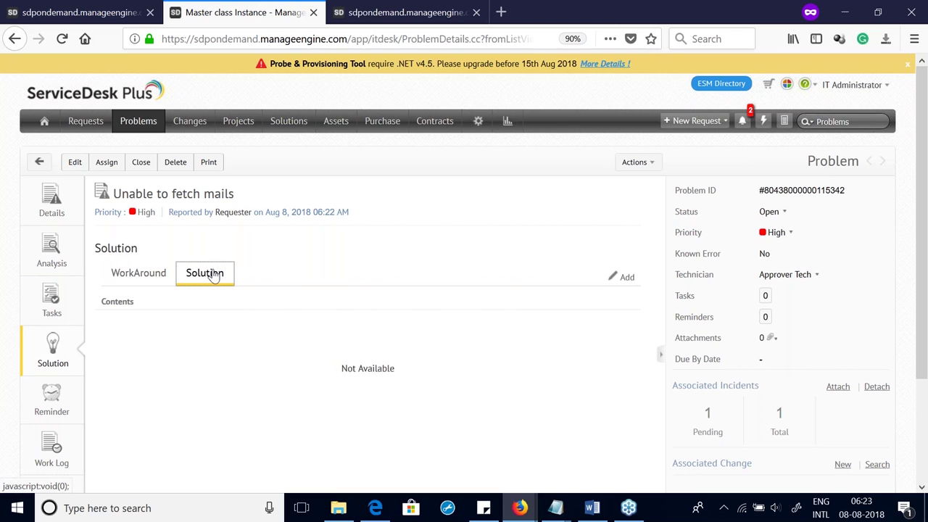
click(633, 281)
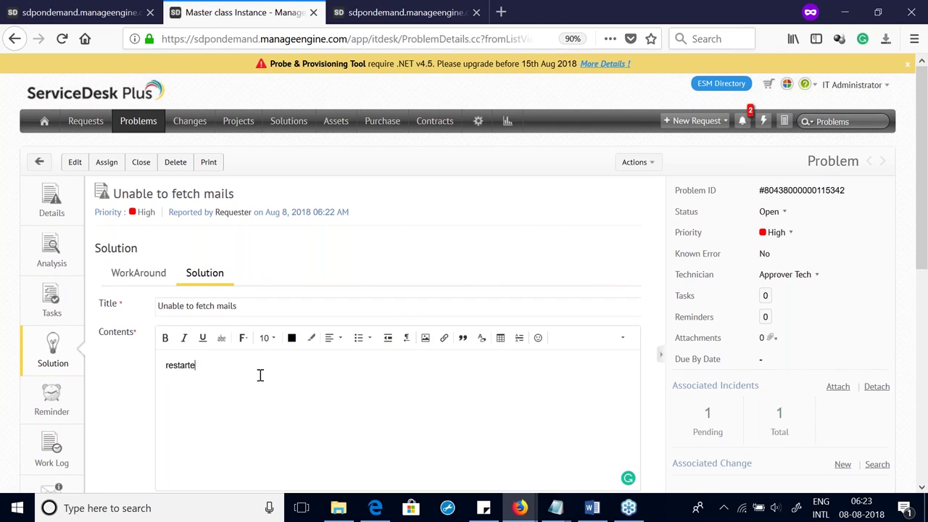
key(BackSpace)
text(the mail fetching service)
Step: File the solution under the Desktop Hardware topic and add it
scroll(348, 389, down, 10)
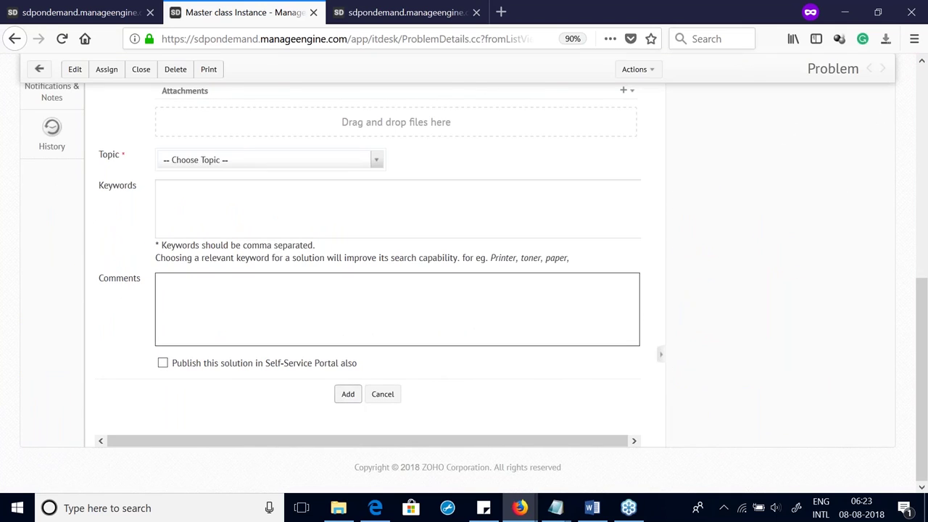
click(237, 161)
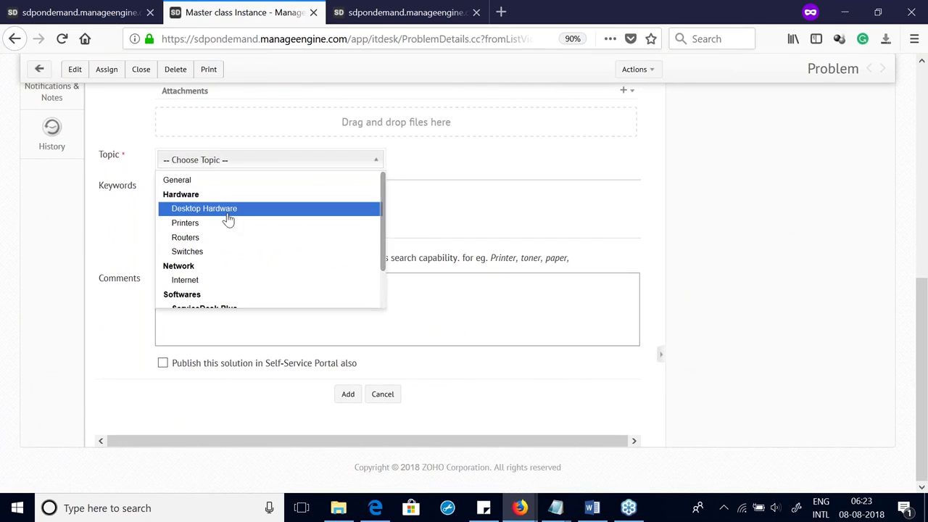
click(221, 211)
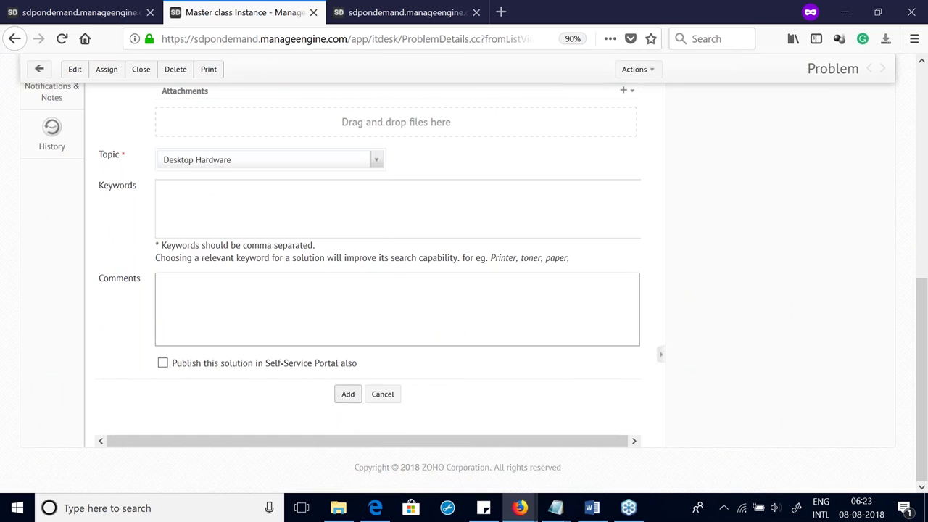
scroll(290, 327, up, 10)
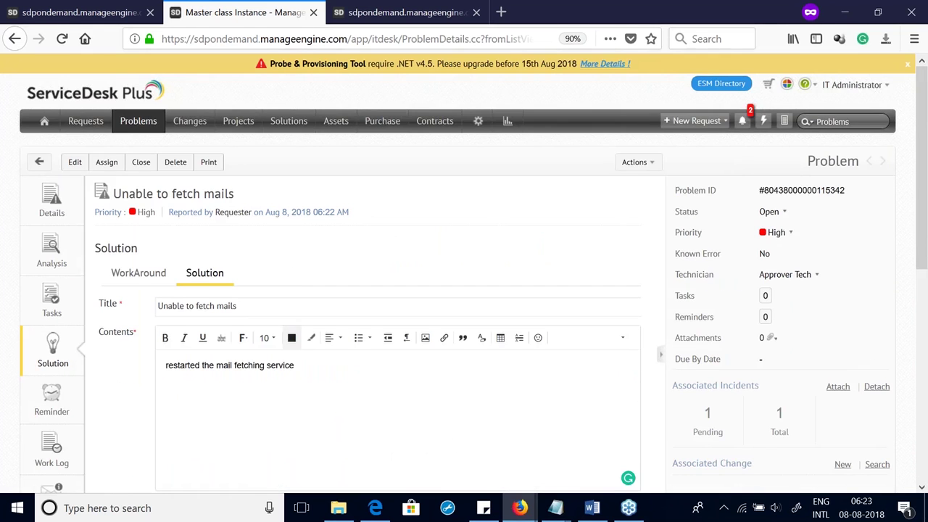
scroll(276, 297, down, 5)
scroll(275, 292, up, 3)
scroll(272, 293, down, 5)
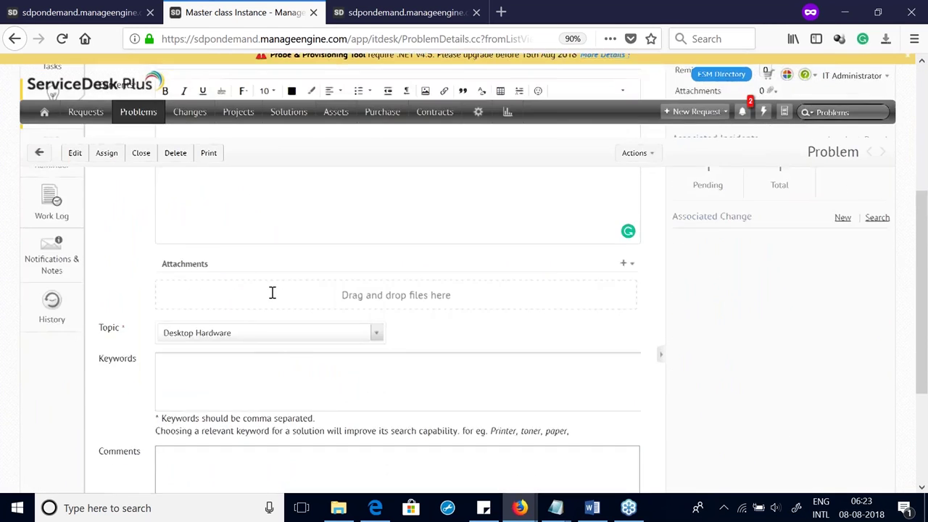
scroll(271, 293, down, 5)
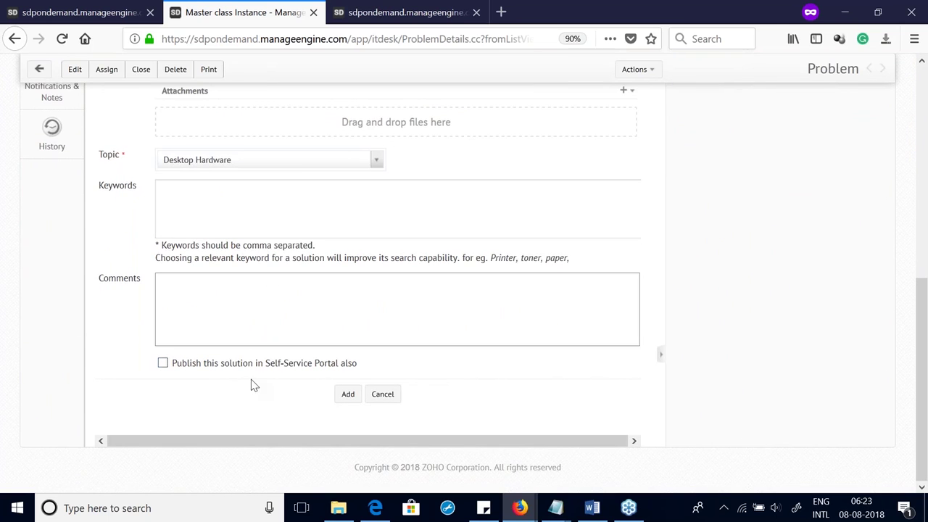
click(348, 396)
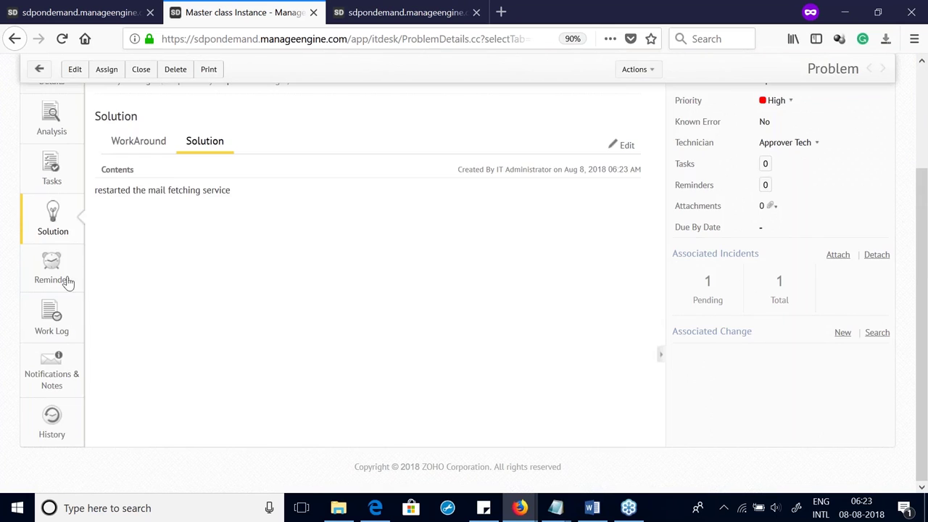
Step: View reminders and the work log, then begin a time entry starting 8 August
click(60, 282)
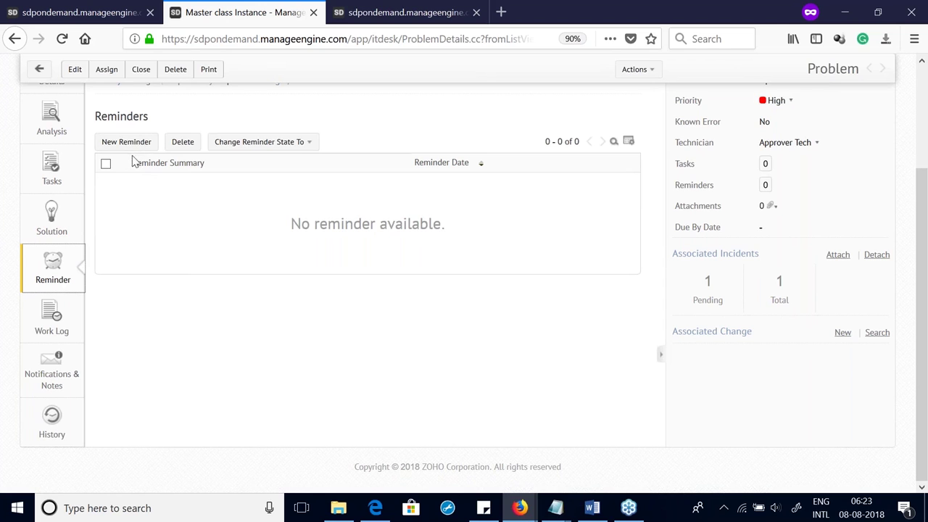
click(44, 325)
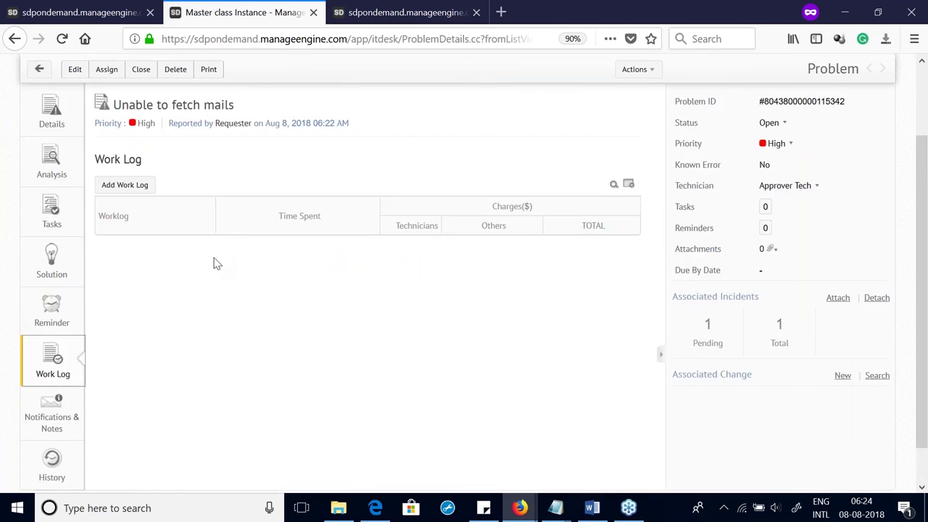
click(161, 274)
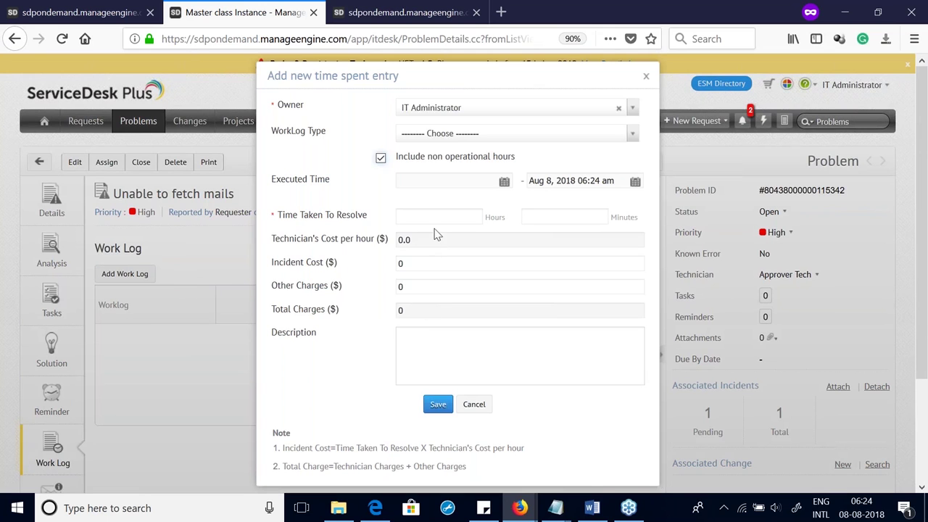
click(447, 135)
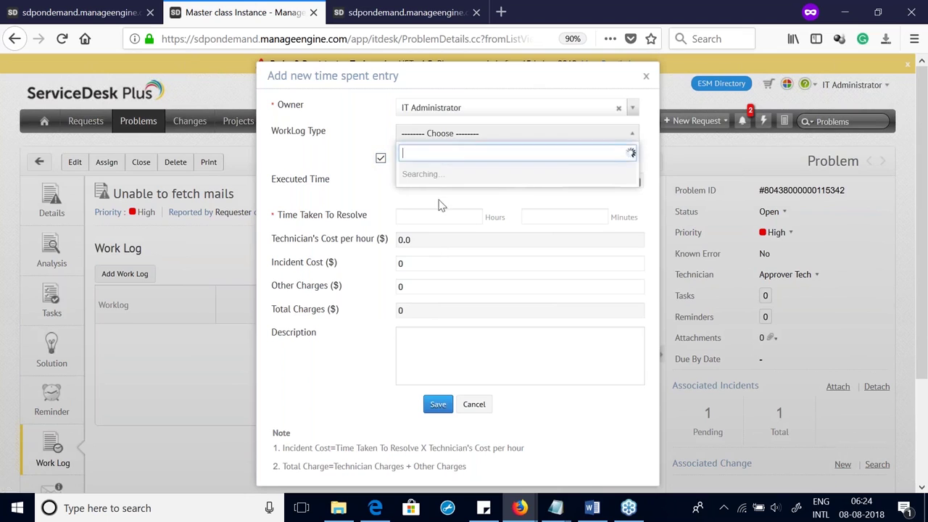
click(439, 172)
click(504, 181)
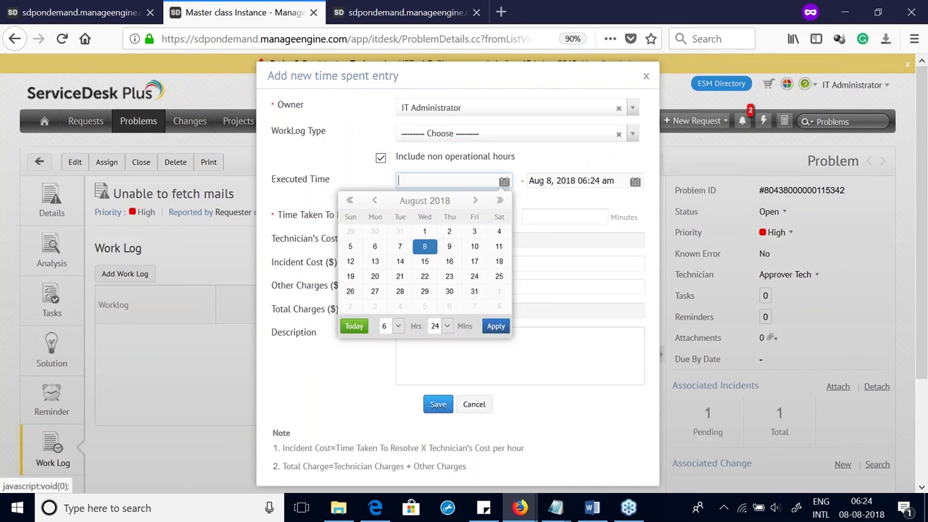
click(424, 246)
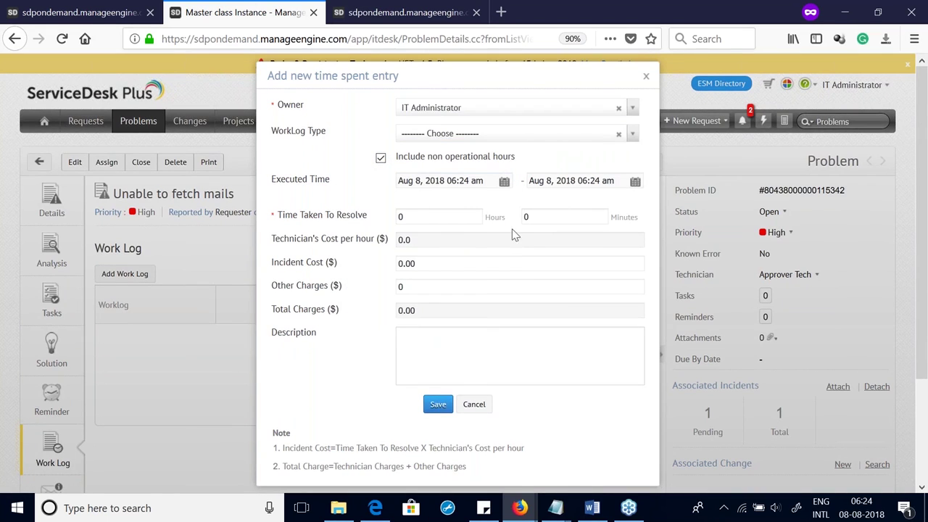
scroll(440, 327, down, 3)
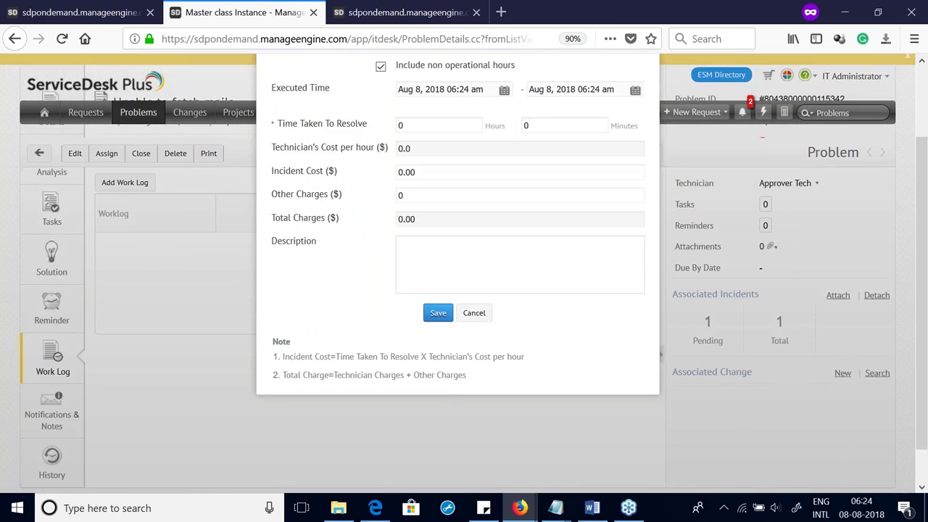
scroll(441, 353, up, 4)
Step: Discard the unfinished time entry and go to the requests list
click(646, 77)
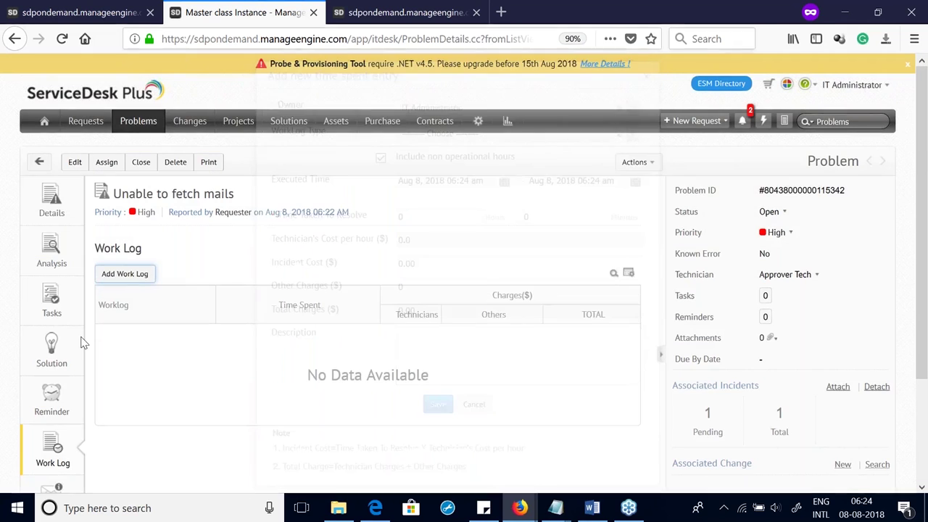
scroll(68, 337, down, 3)
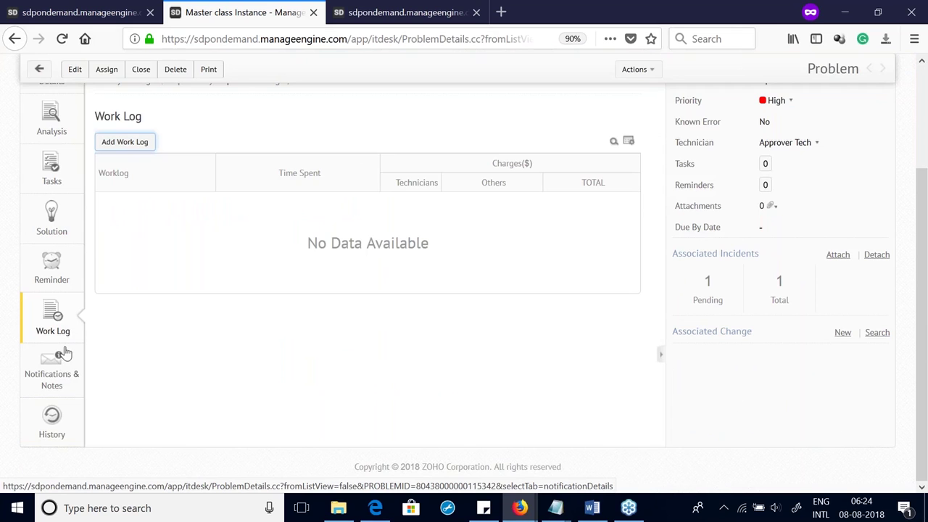
scroll(65, 352, up, 2)
scroll(66, 352, up, 2)
click(83, 122)
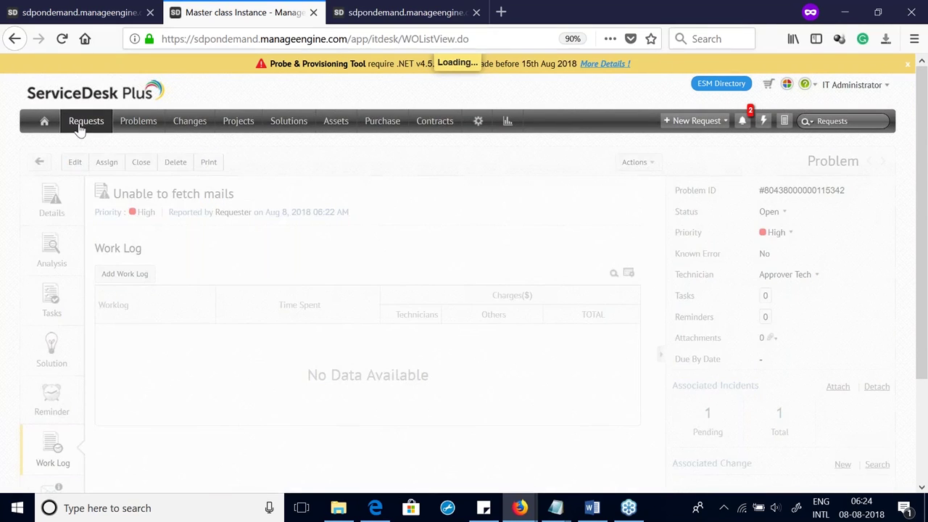
Step: Open request #8, review its work log and approvals, and start a Send Approval
click(186, 235)
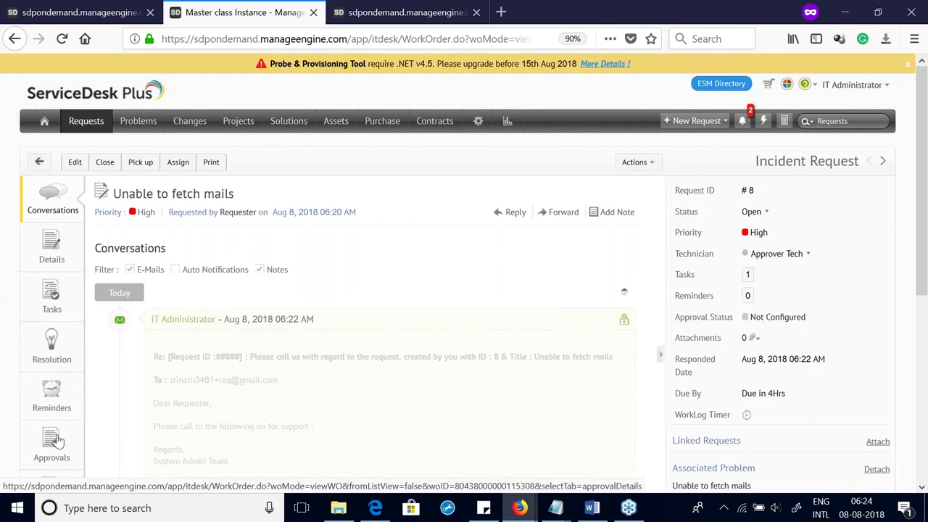
scroll(58, 435, down, 3)
click(49, 323)
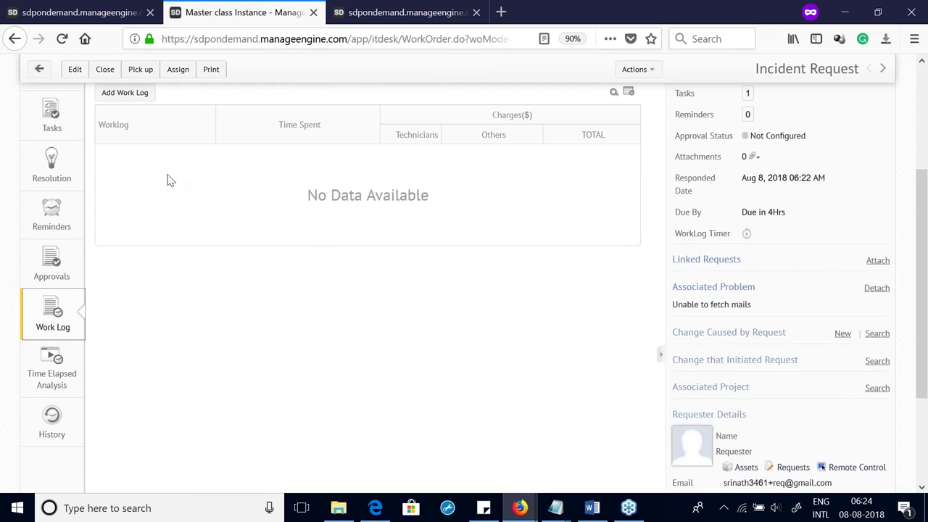
scroll(190, 178, up, 5)
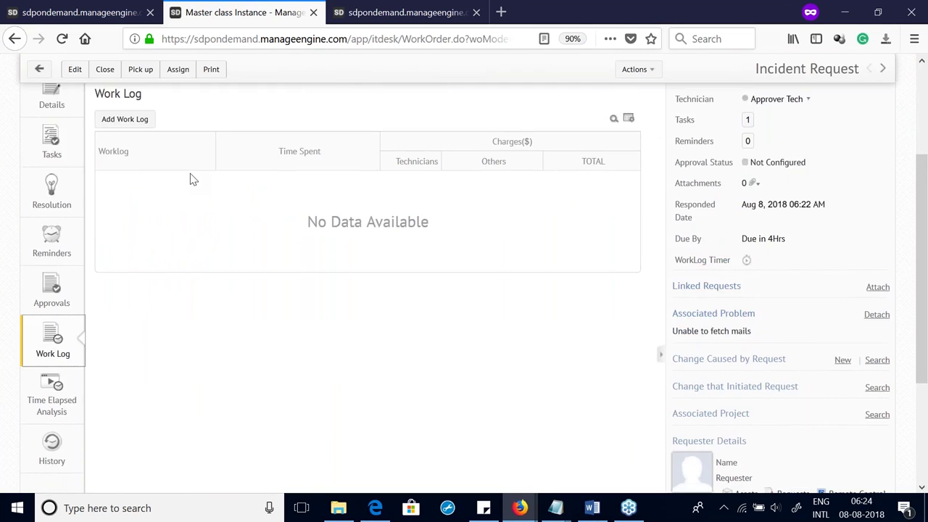
scroll(229, 258, down, 5)
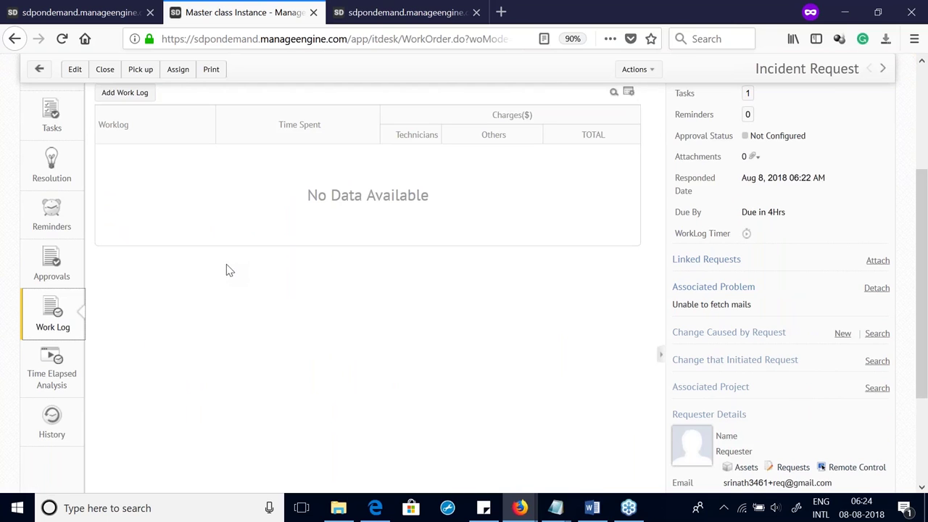
click(64, 275)
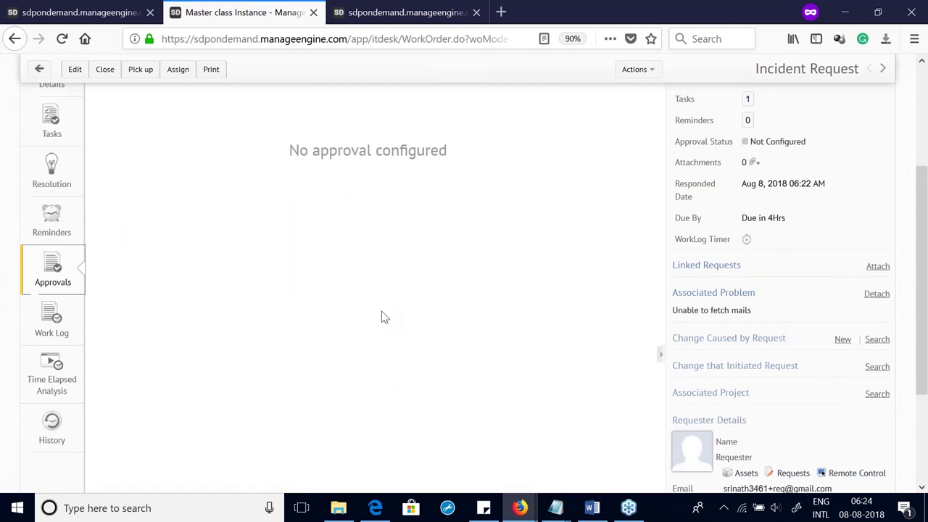
scroll(381, 315, up, 5)
click(597, 247)
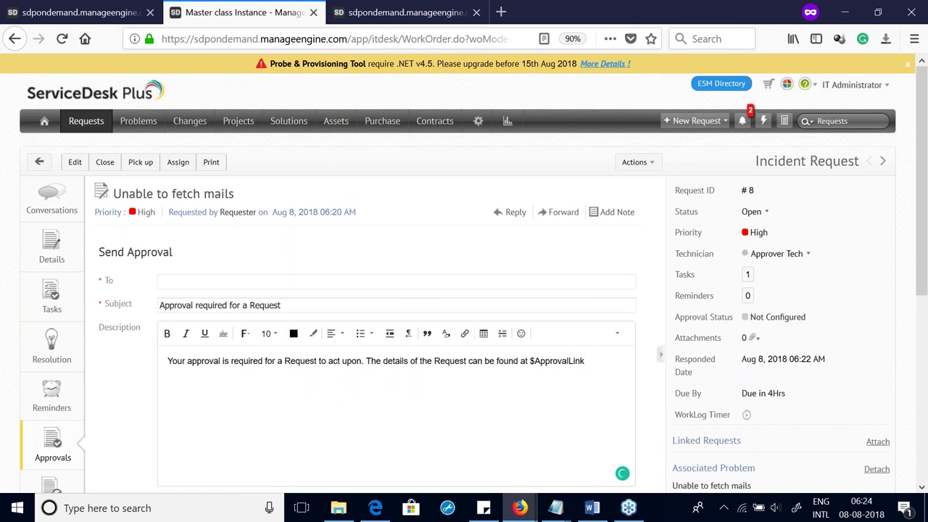
Step: Open the 'Unable to fetch mails' problem and review its Notifications & Notes and History
click(138, 125)
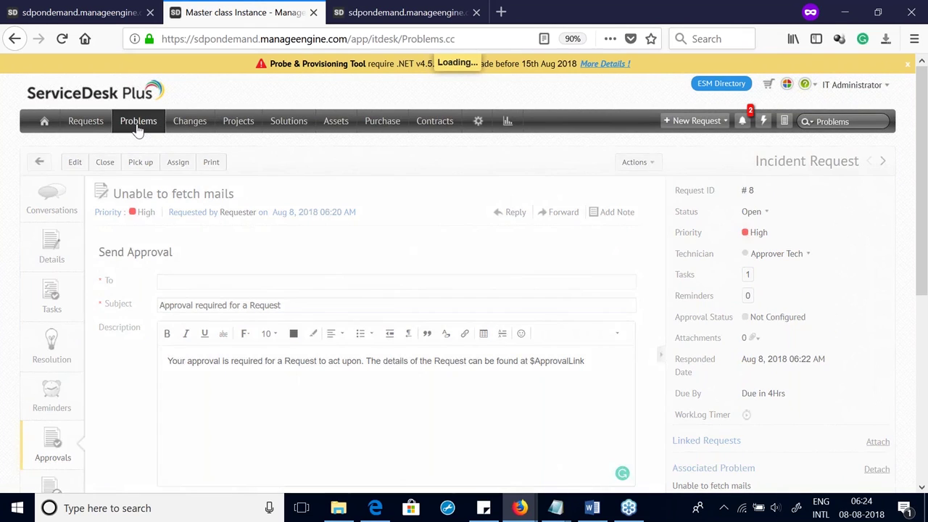
click(122, 234)
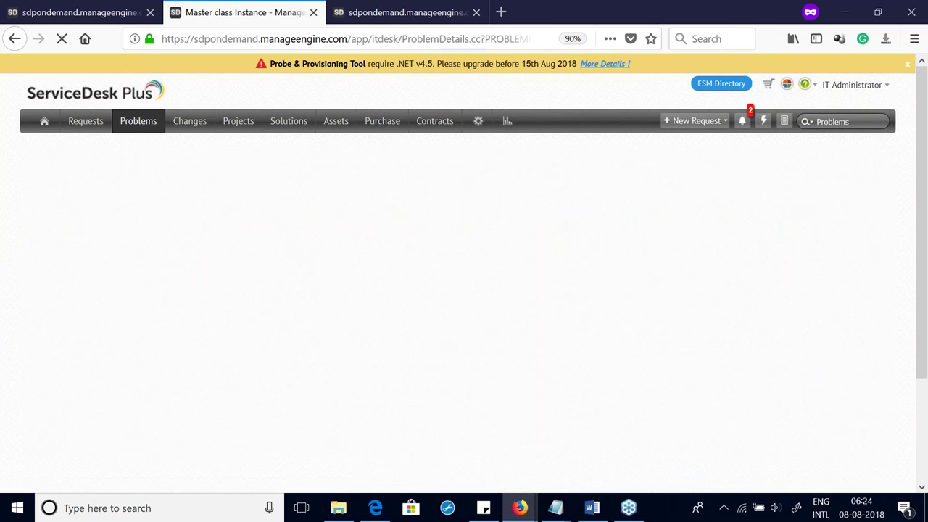
scroll(79, 370, down, 3)
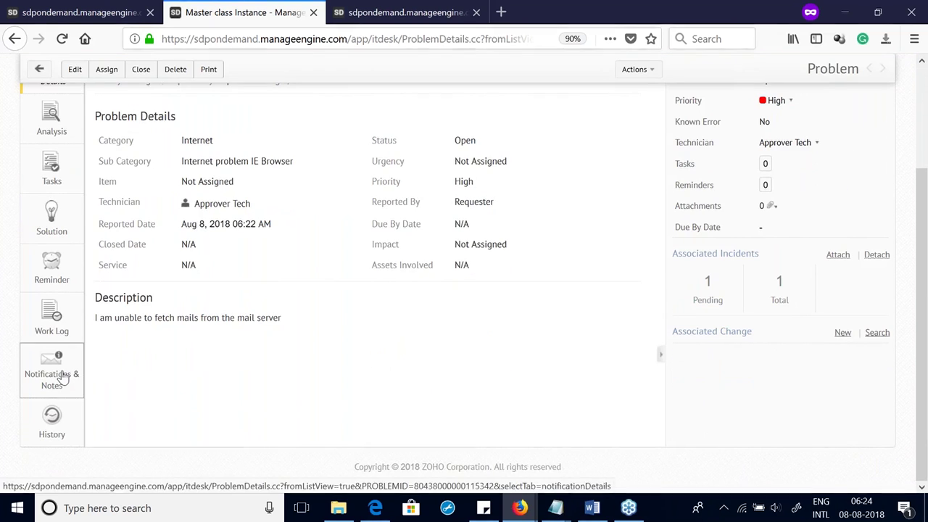
click(67, 386)
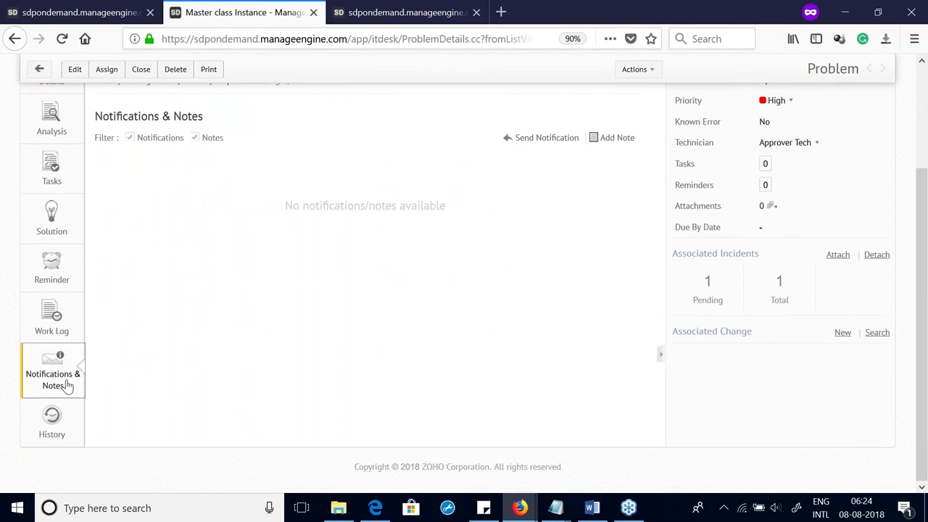
click(64, 421)
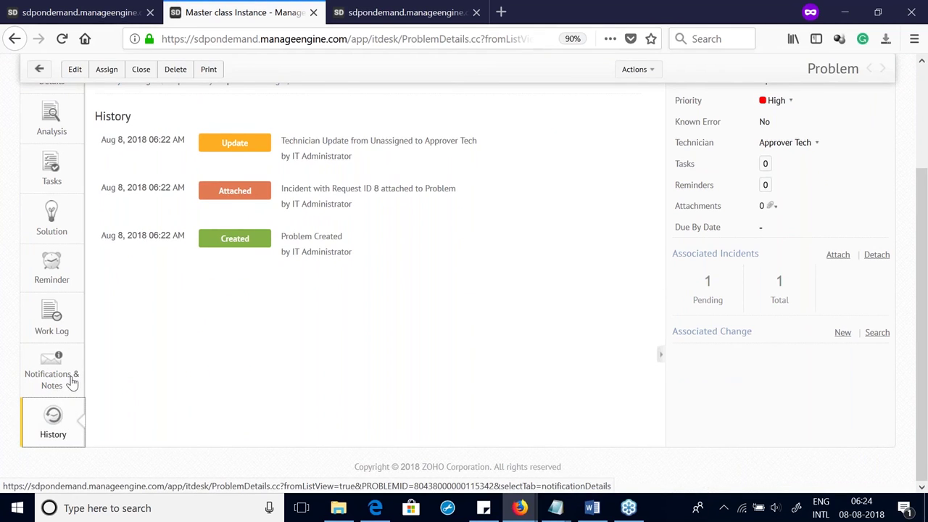
Step: Close the 'Unable to fetch mails' problem so it shows a closed date
scroll(73, 383, up, 3)
scroll(58, 320, down, 3)
scroll(58, 319, up, 1)
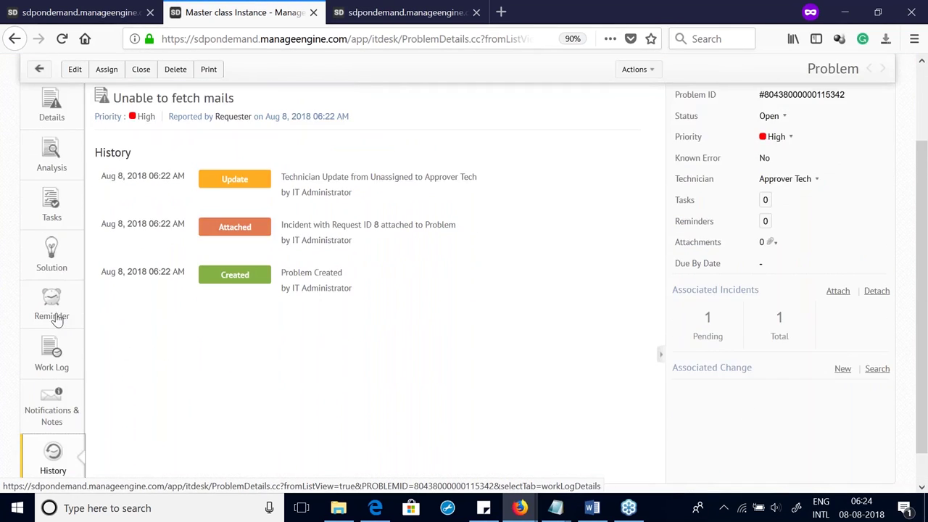
scroll(56, 319, up, 2)
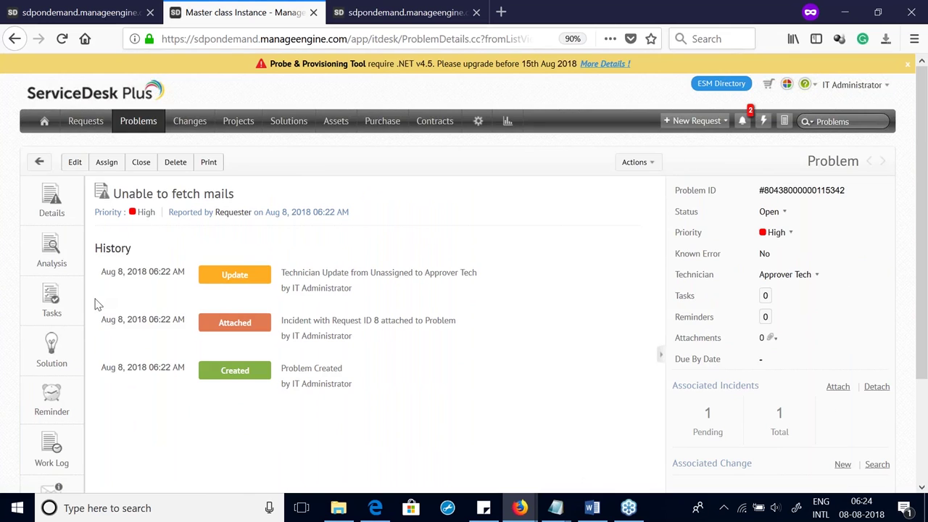
scroll(98, 305, down, 1)
scroll(108, 232, up, 1)
click(141, 162)
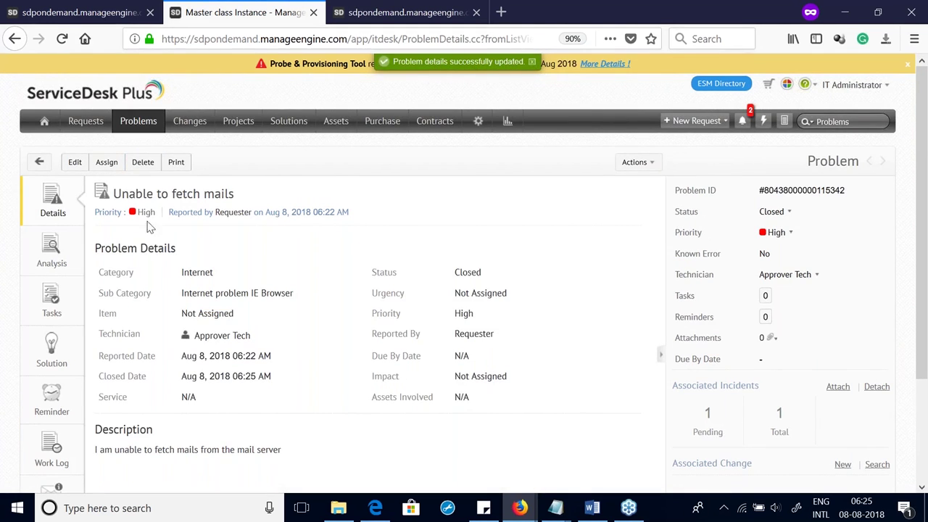
Step: In Problem Closure Rules, require associated tasks closed and close all associated incidents, then save
click(476, 124)
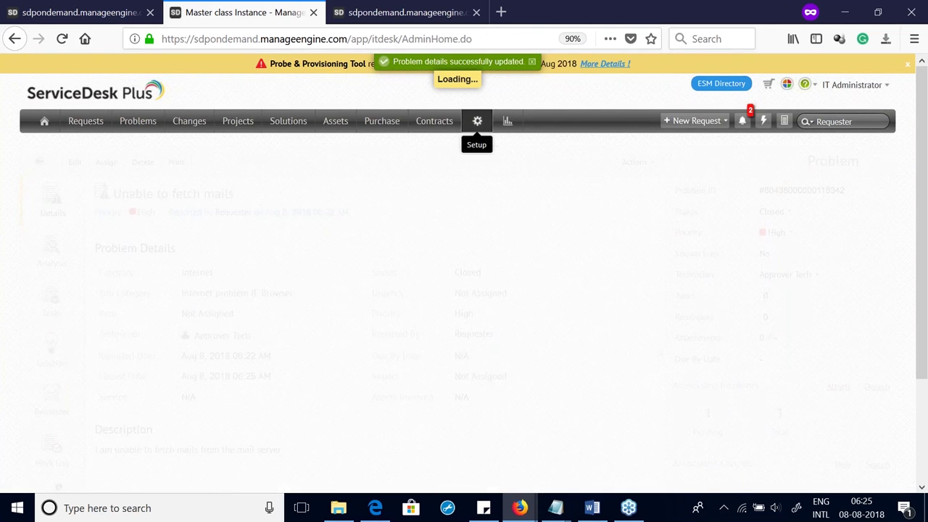
scroll(559, 186, down, 3)
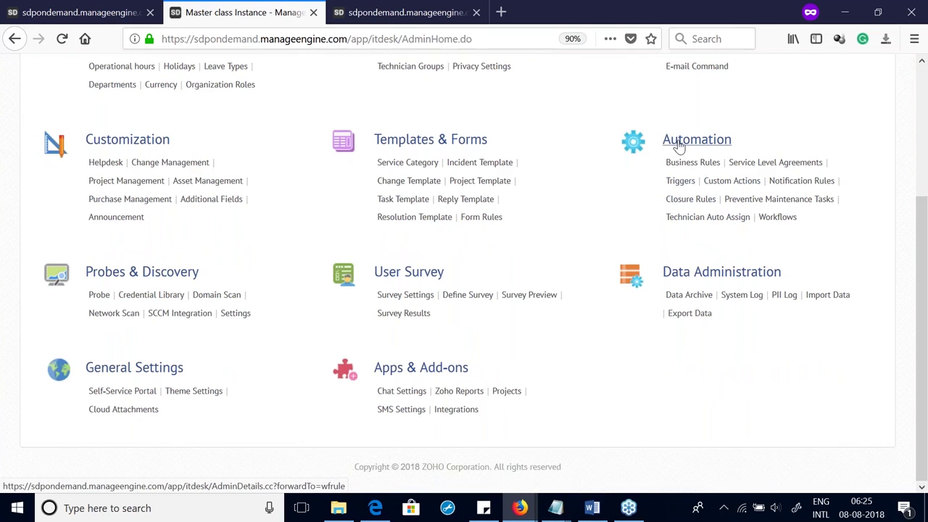
click(689, 203)
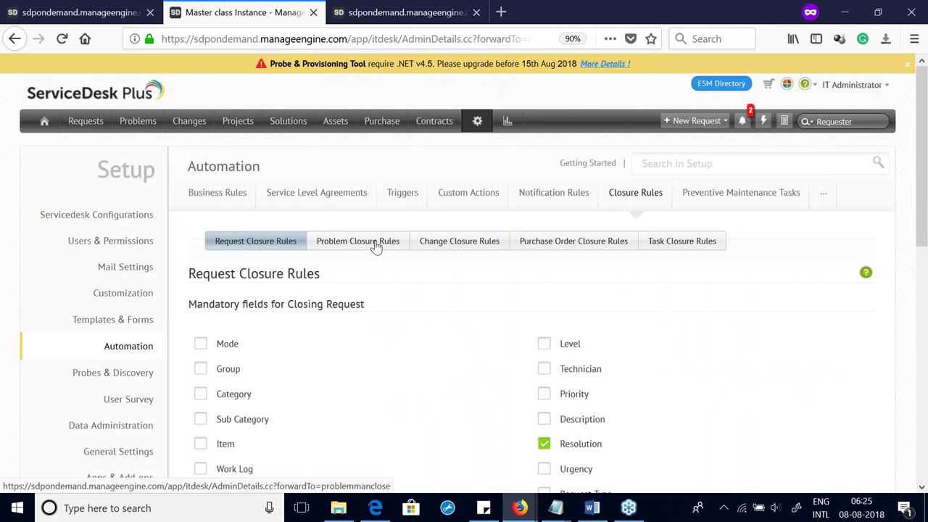
click(376, 247)
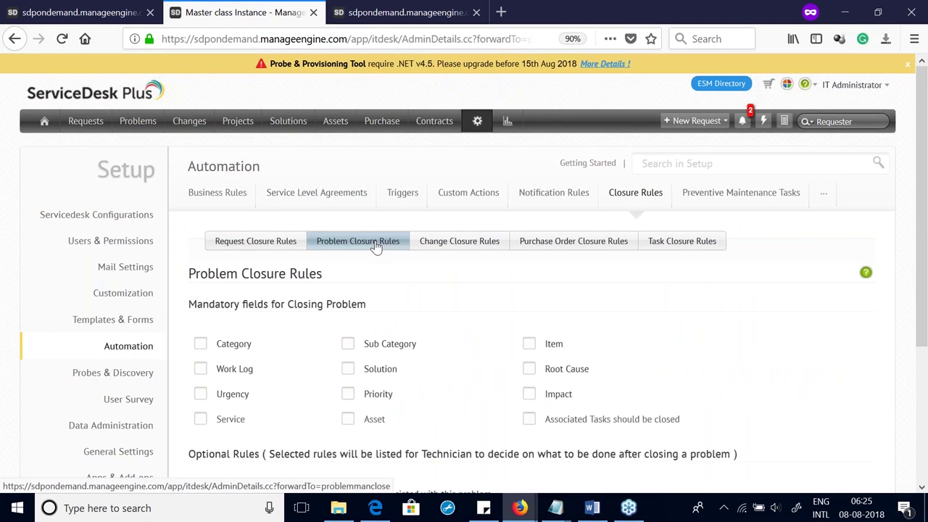
scroll(376, 247, down, 3)
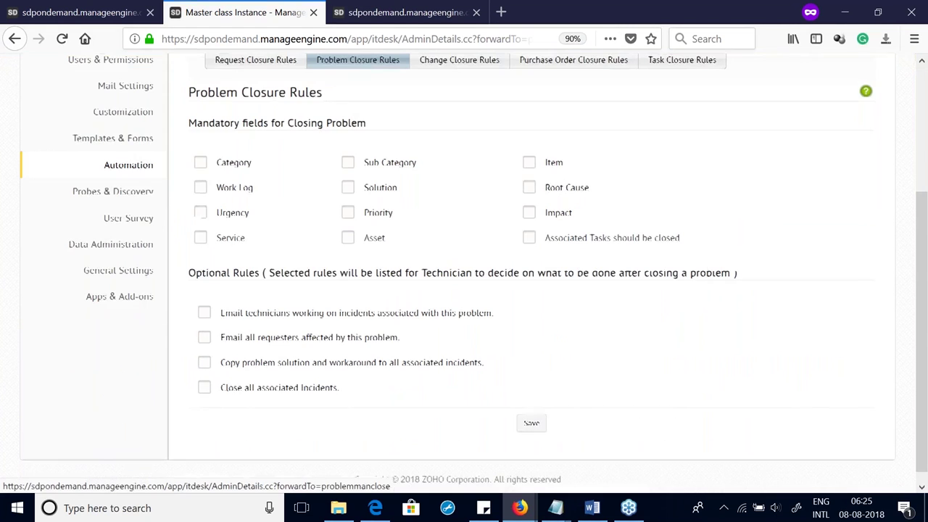
click(529, 239)
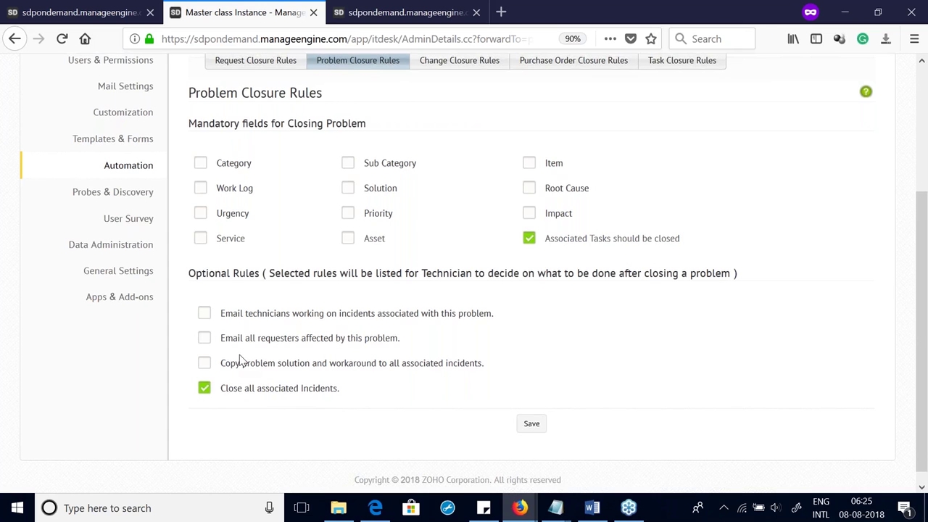
scroll(239, 361, up, 4)
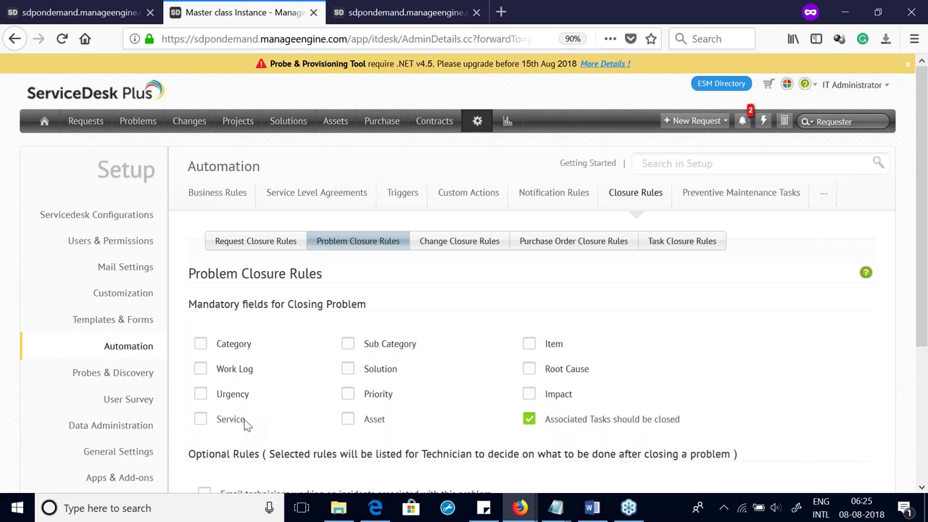
scroll(246, 406, down, 3)
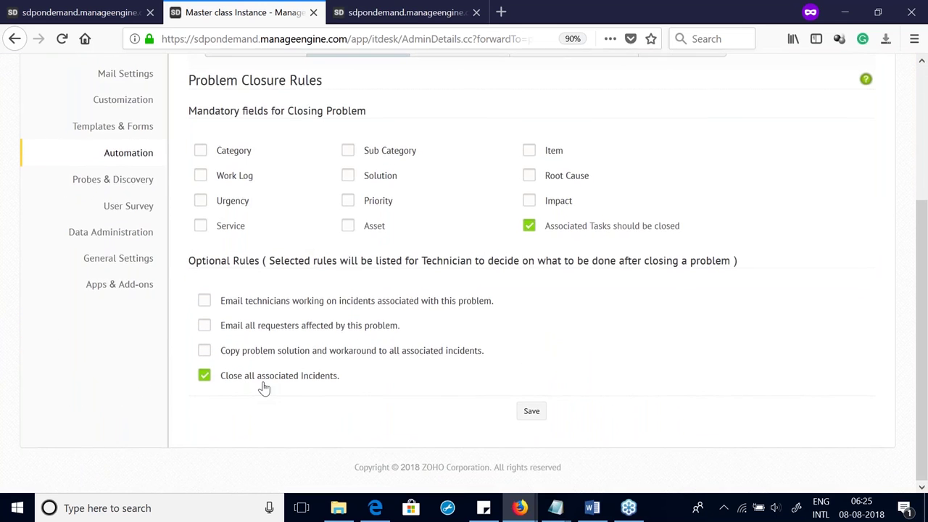
scroll(263, 387, up, 3)
scroll(587, 240, down, 3)
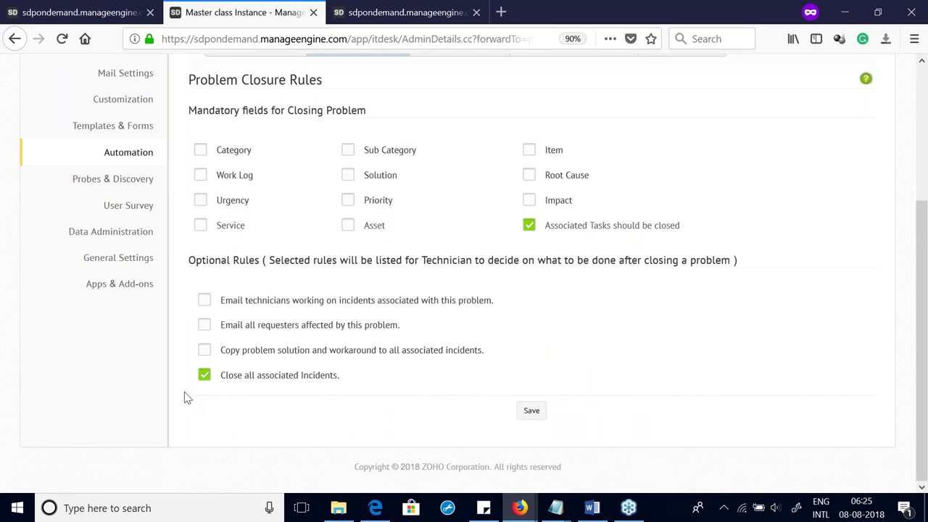
click(531, 411)
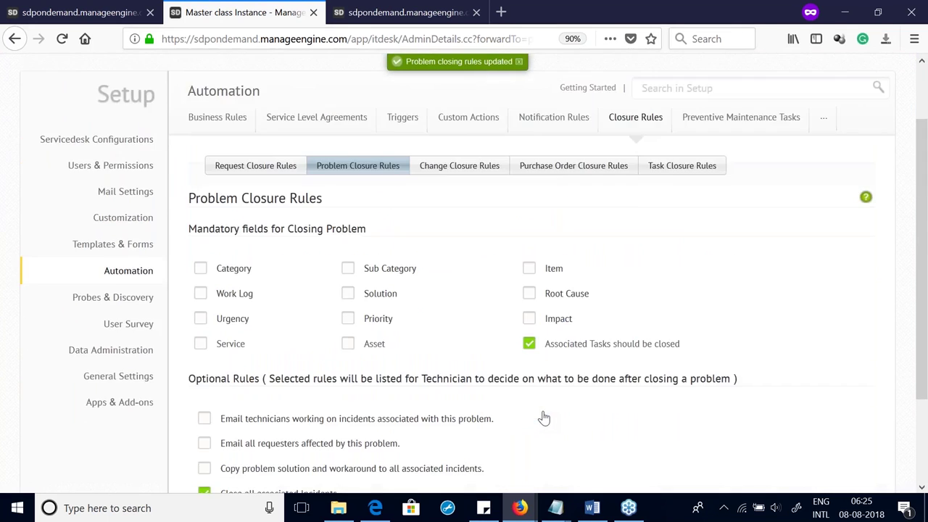
Step: Switch to the Request Closure Rules settings and review the mandatory fields list
click(229, 248)
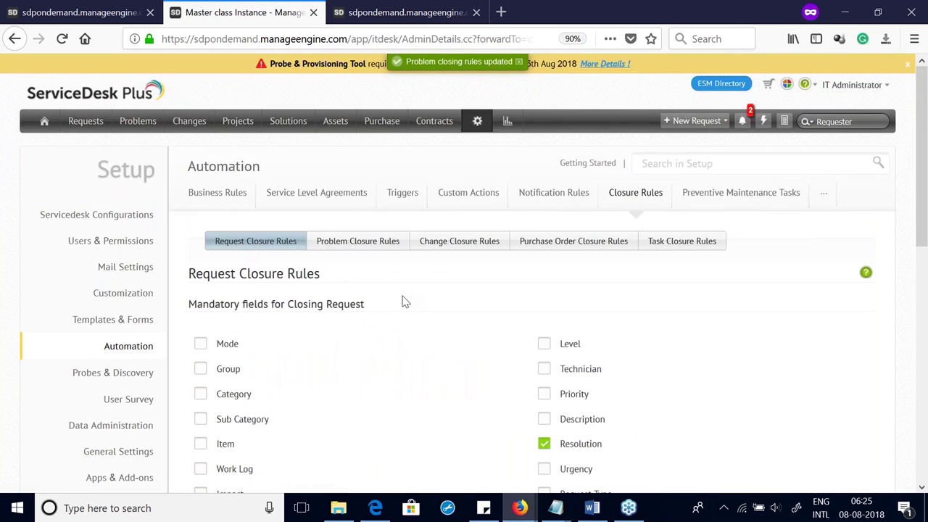
scroll(405, 302, down, 5)
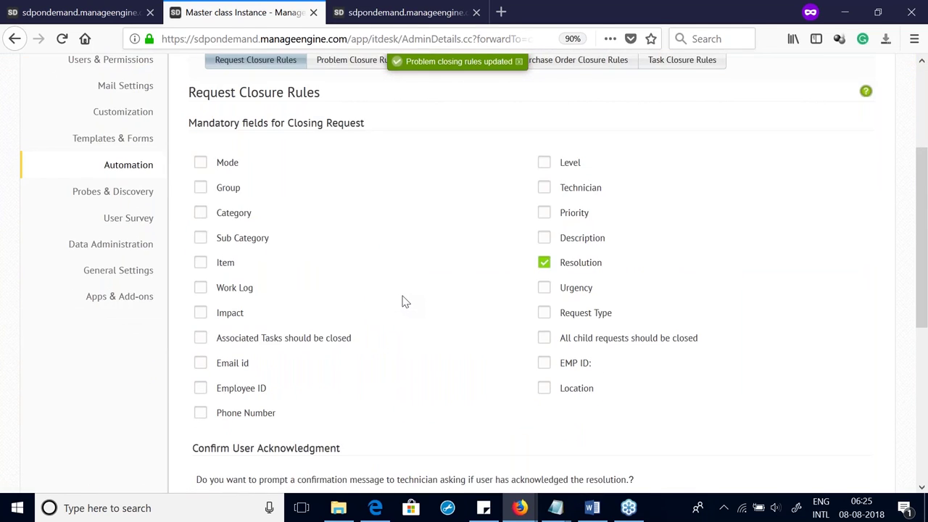
scroll(405, 302, down, 1)
scroll(400, 305, up, 1)
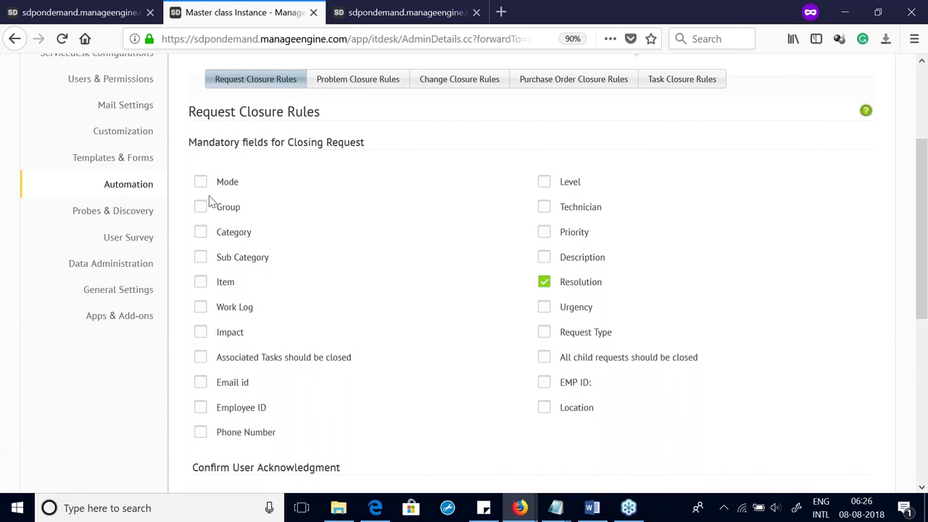
Step: Make Category, Sub Category and Item mandatory for closing requests and save the rules
click(201, 233)
click(203, 258)
click(199, 284)
scroll(542, 290, down, 6)
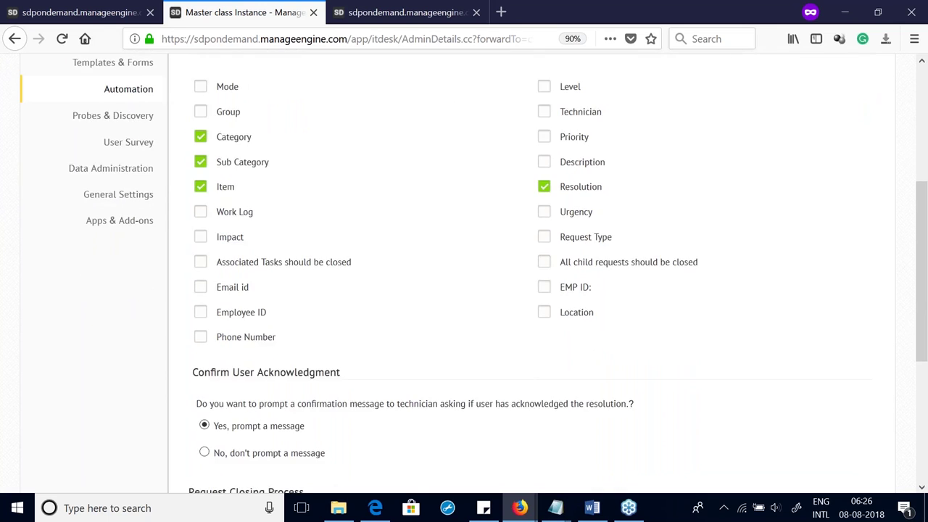
scroll(539, 307, up, 6)
scroll(535, 321, down, 5)
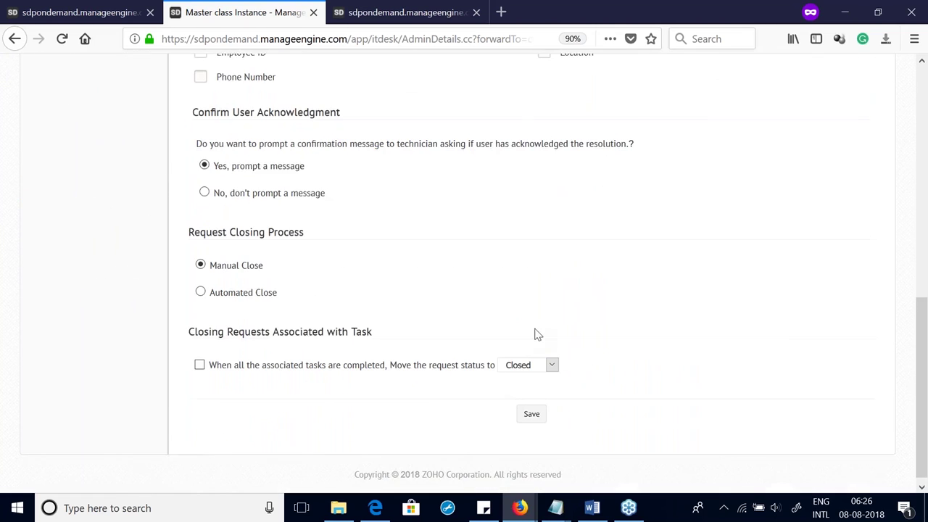
click(532, 410)
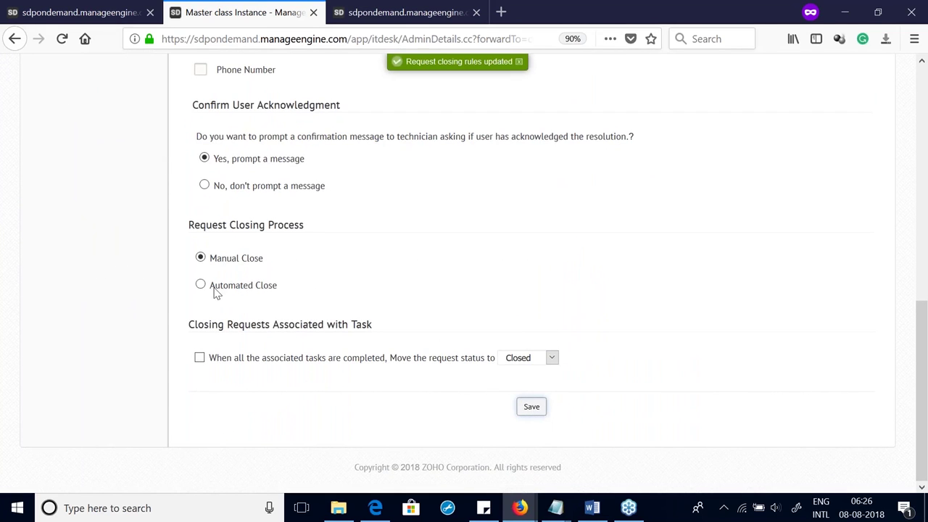
click(38, 8)
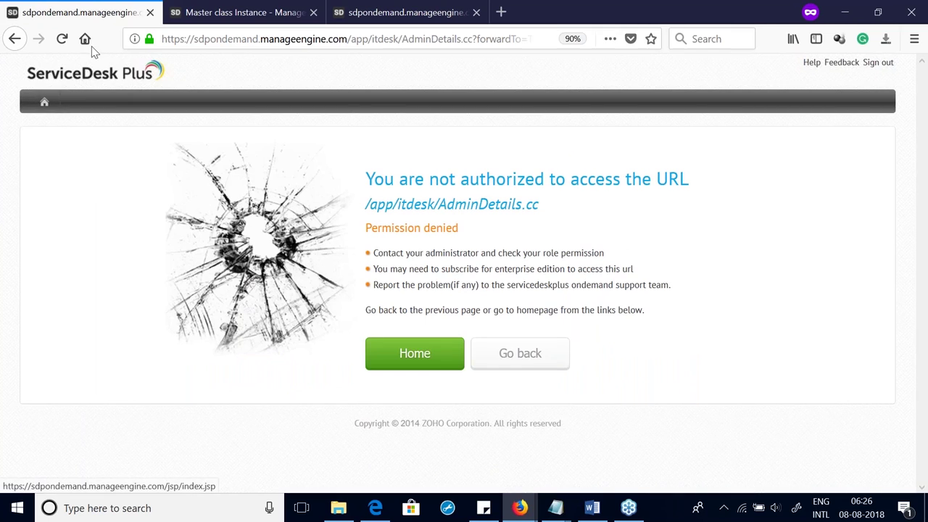
click(200, 12)
Step: Open request 8, 'Unable to fetch mails', from the Requests list
scroll(53, 127, up, 10)
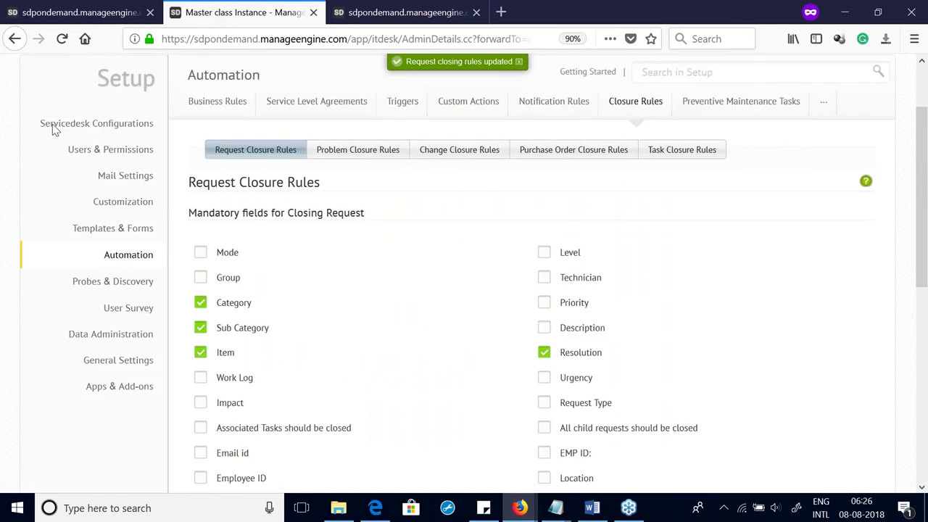
click(45, 122)
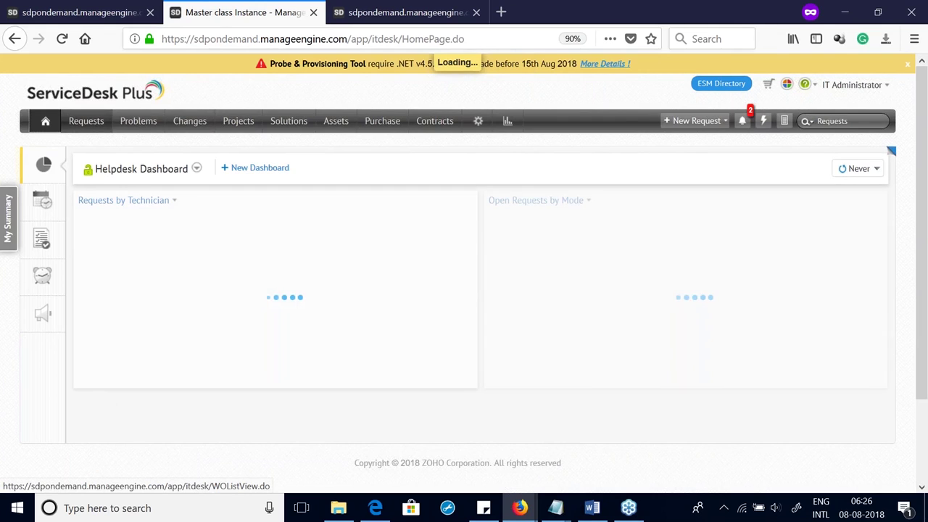
click(89, 123)
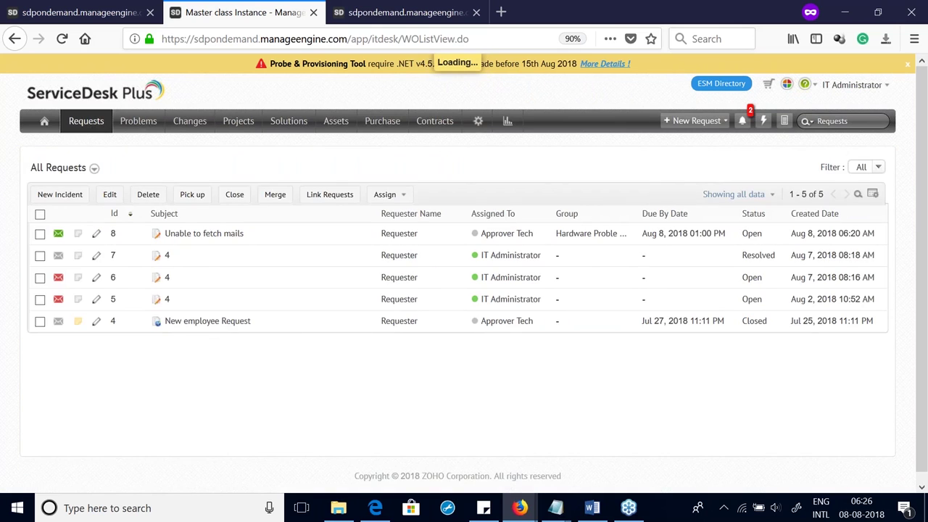
click(189, 234)
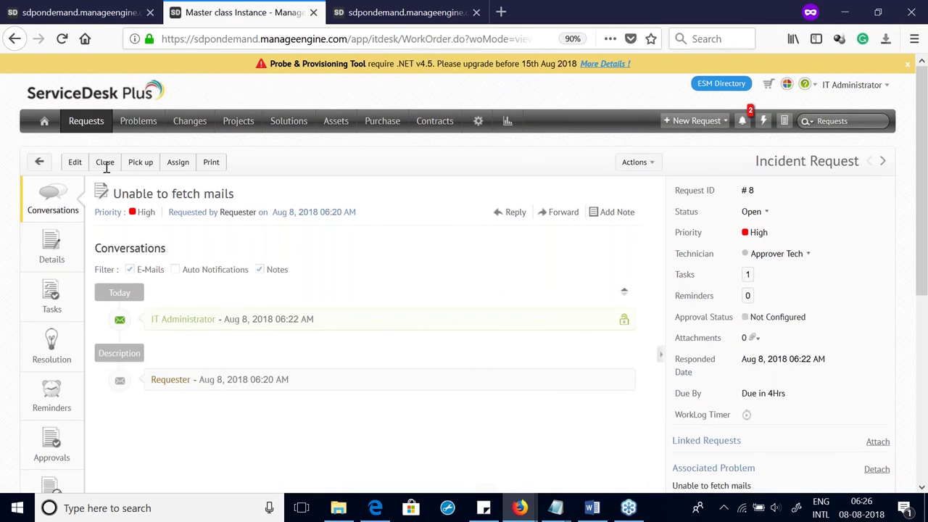
Step: Try closing request 8 with comment 'yes' and closure code Success
click(105, 167)
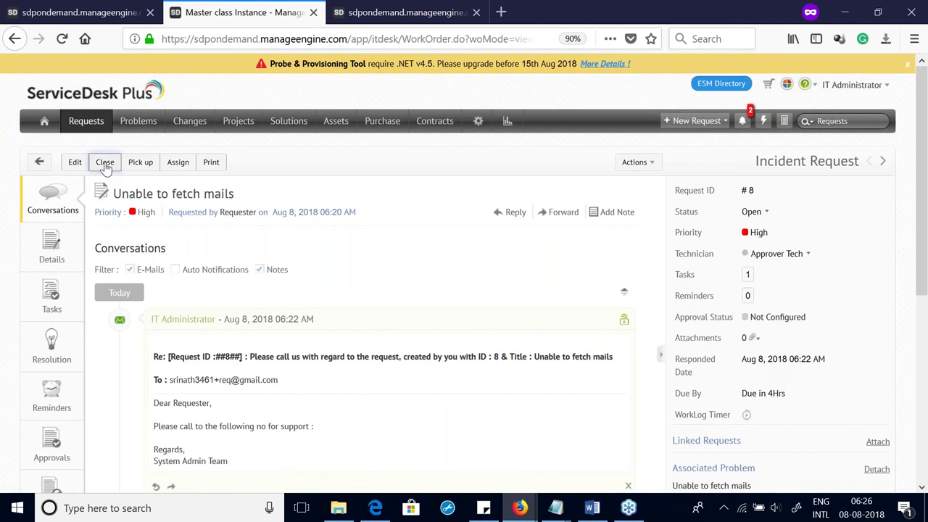
click(387, 261)
text(dd)
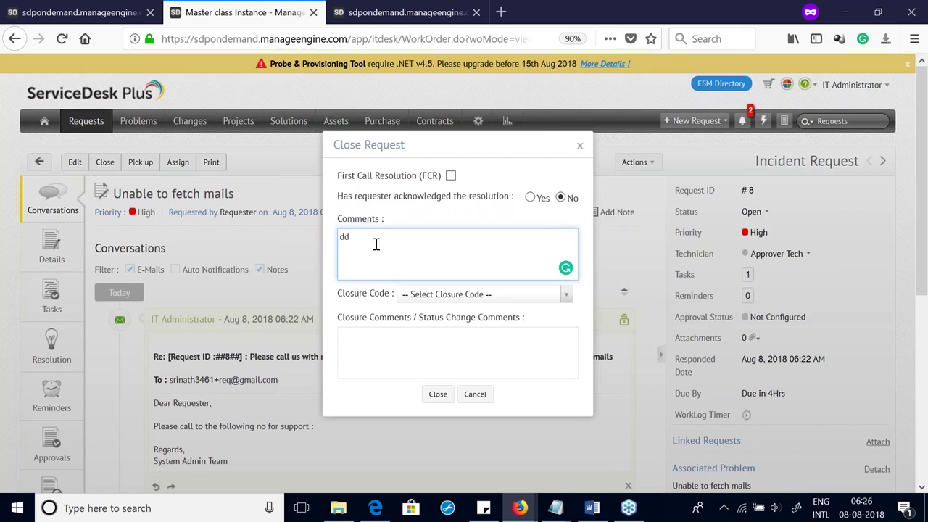
drag(375, 245, 251, 232)
text(yes)
click(430, 296)
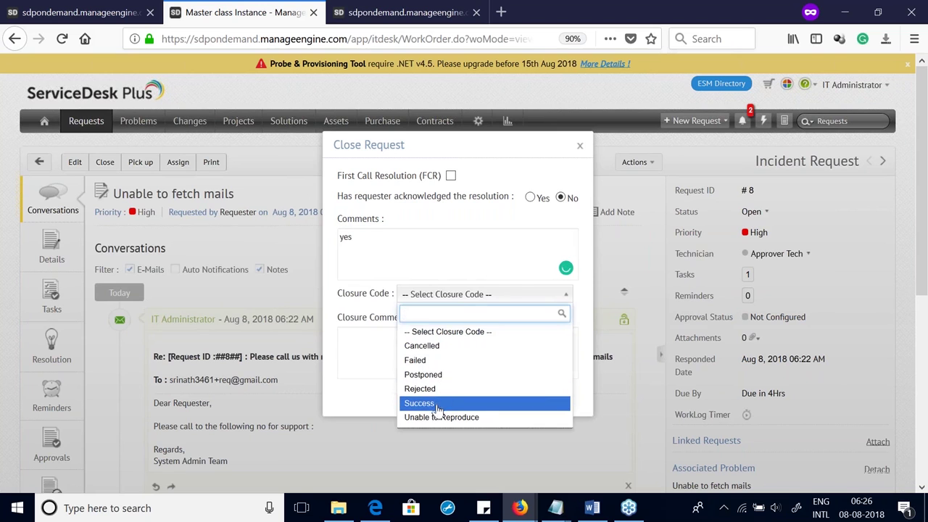
click(424, 405)
click(432, 363)
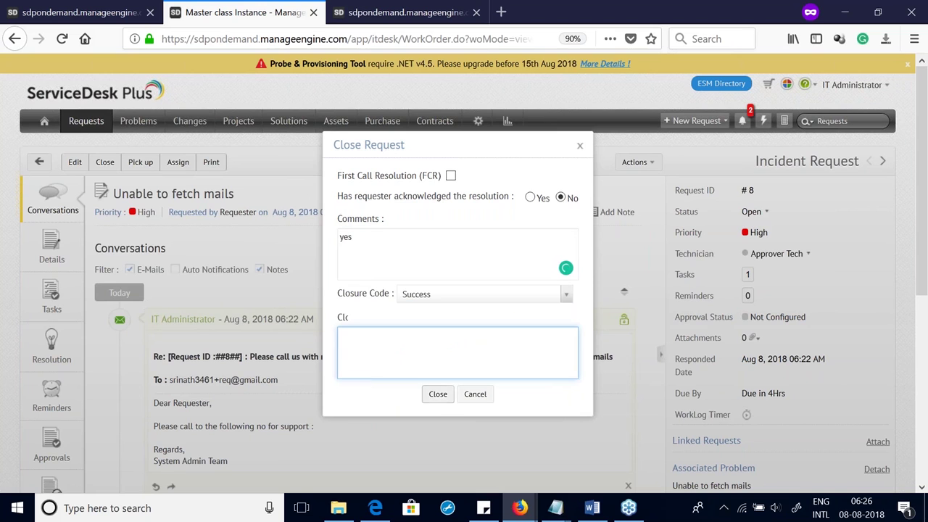
click(439, 398)
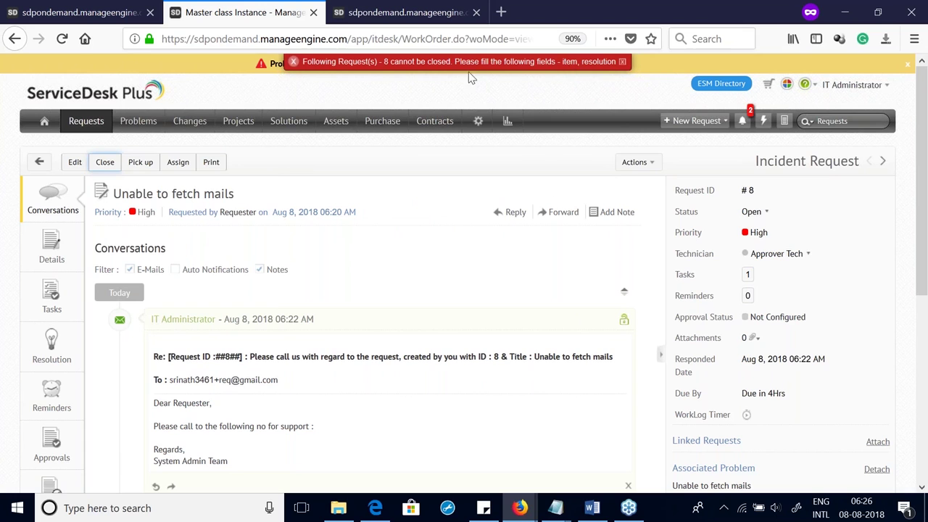
Step: Check request 8's details for the missing Item and Resolution, then return to Setup
click(51, 247)
scroll(276, 334, down, 4)
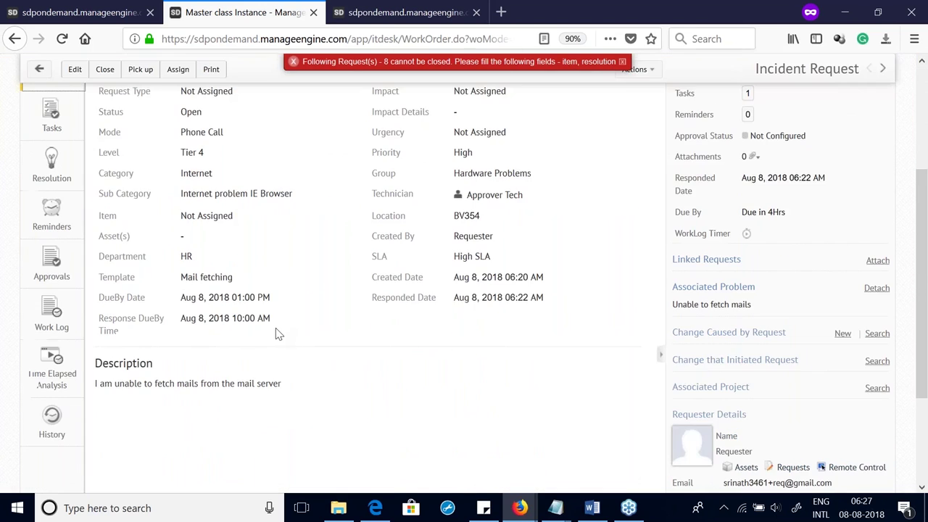
scroll(61, 213, up, 1)
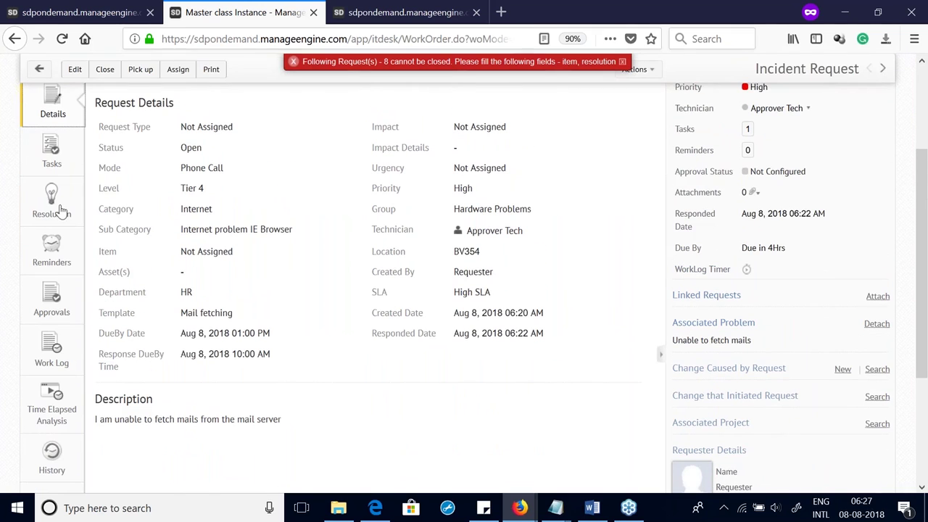
scroll(612, 308, up, 3)
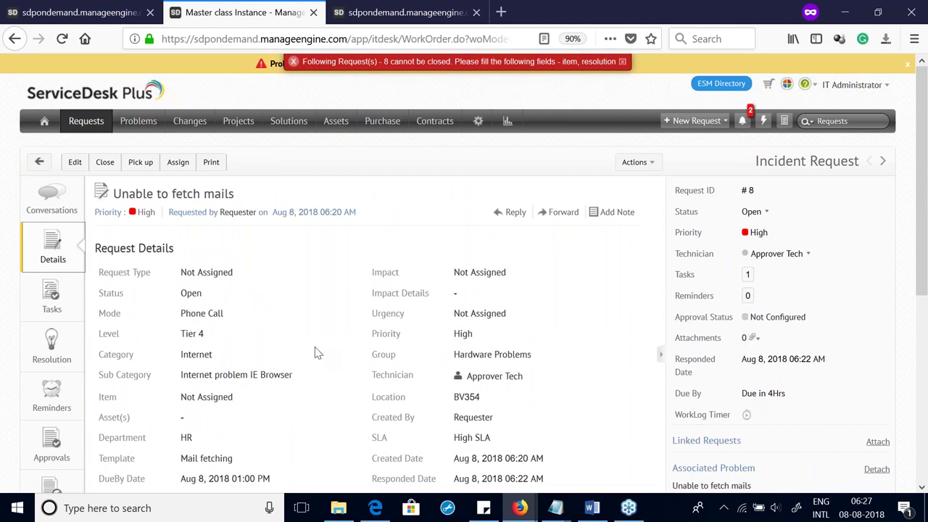
scroll(369, 341, down, 5)
scroll(369, 304, up, 5)
click(477, 122)
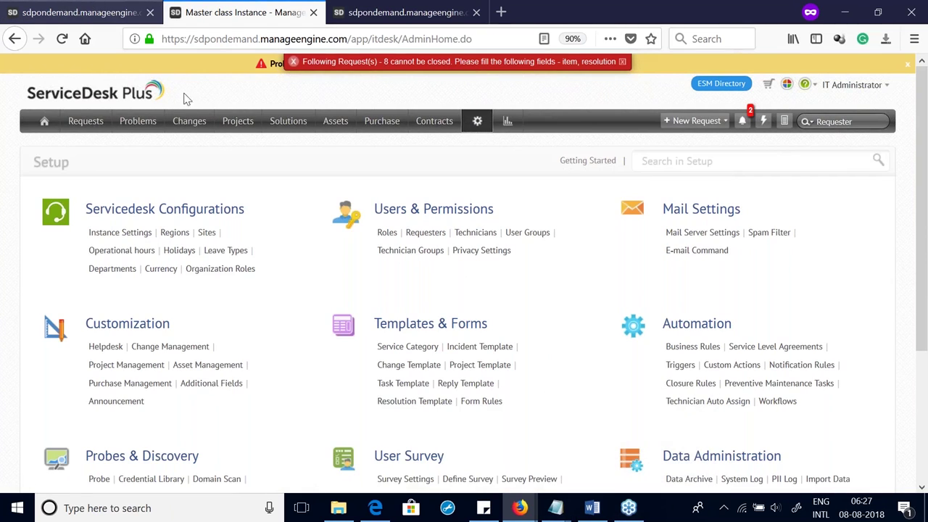
key(alt+Tab)
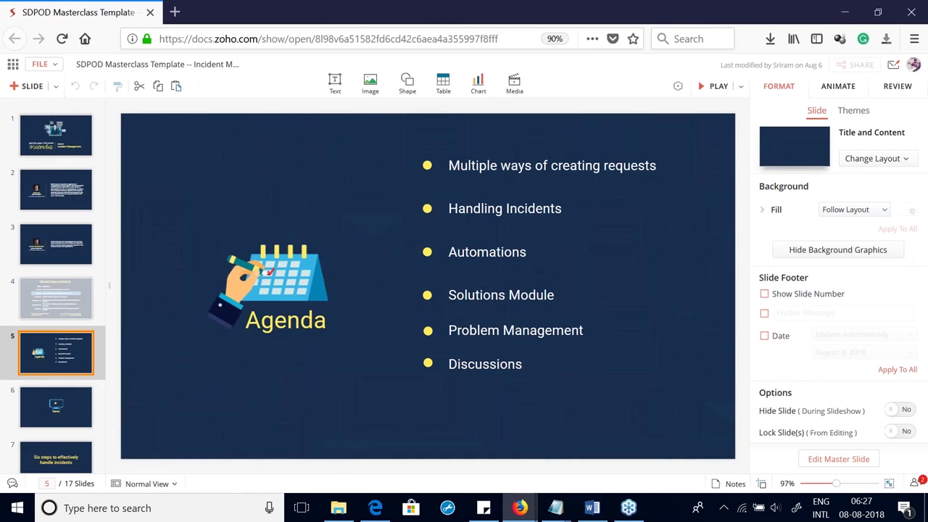
Step: Play the deck full screen and advance three slides to 'Enable access to Self-Service Portal'
click(715, 87)
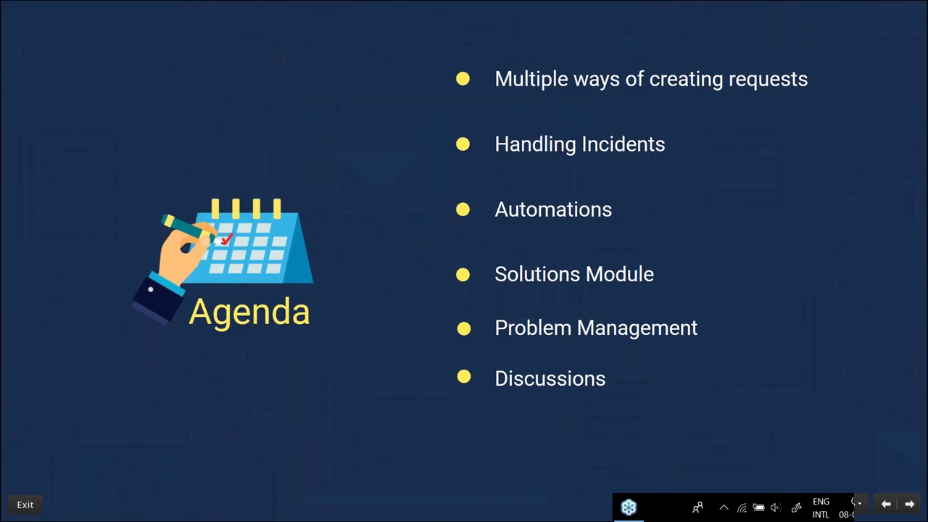
click(910, 506)
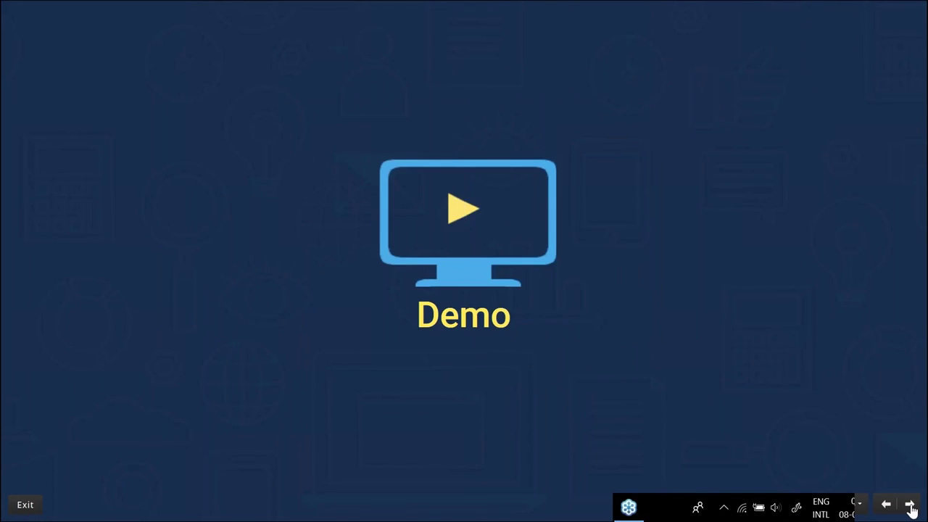
click(910, 505)
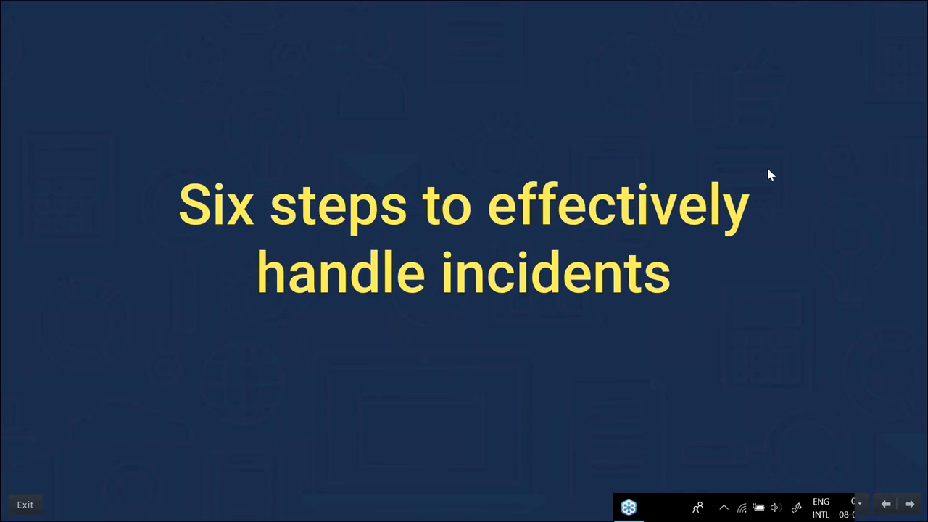
click(910, 505)
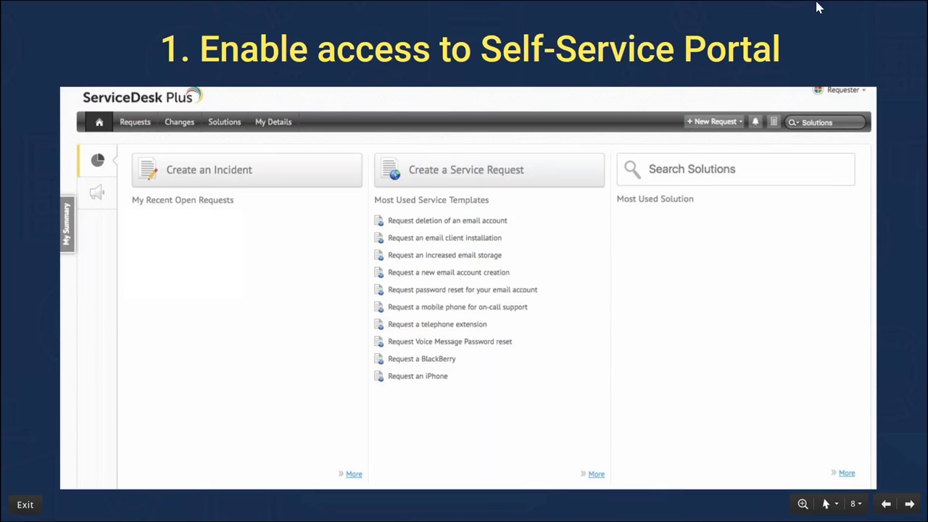